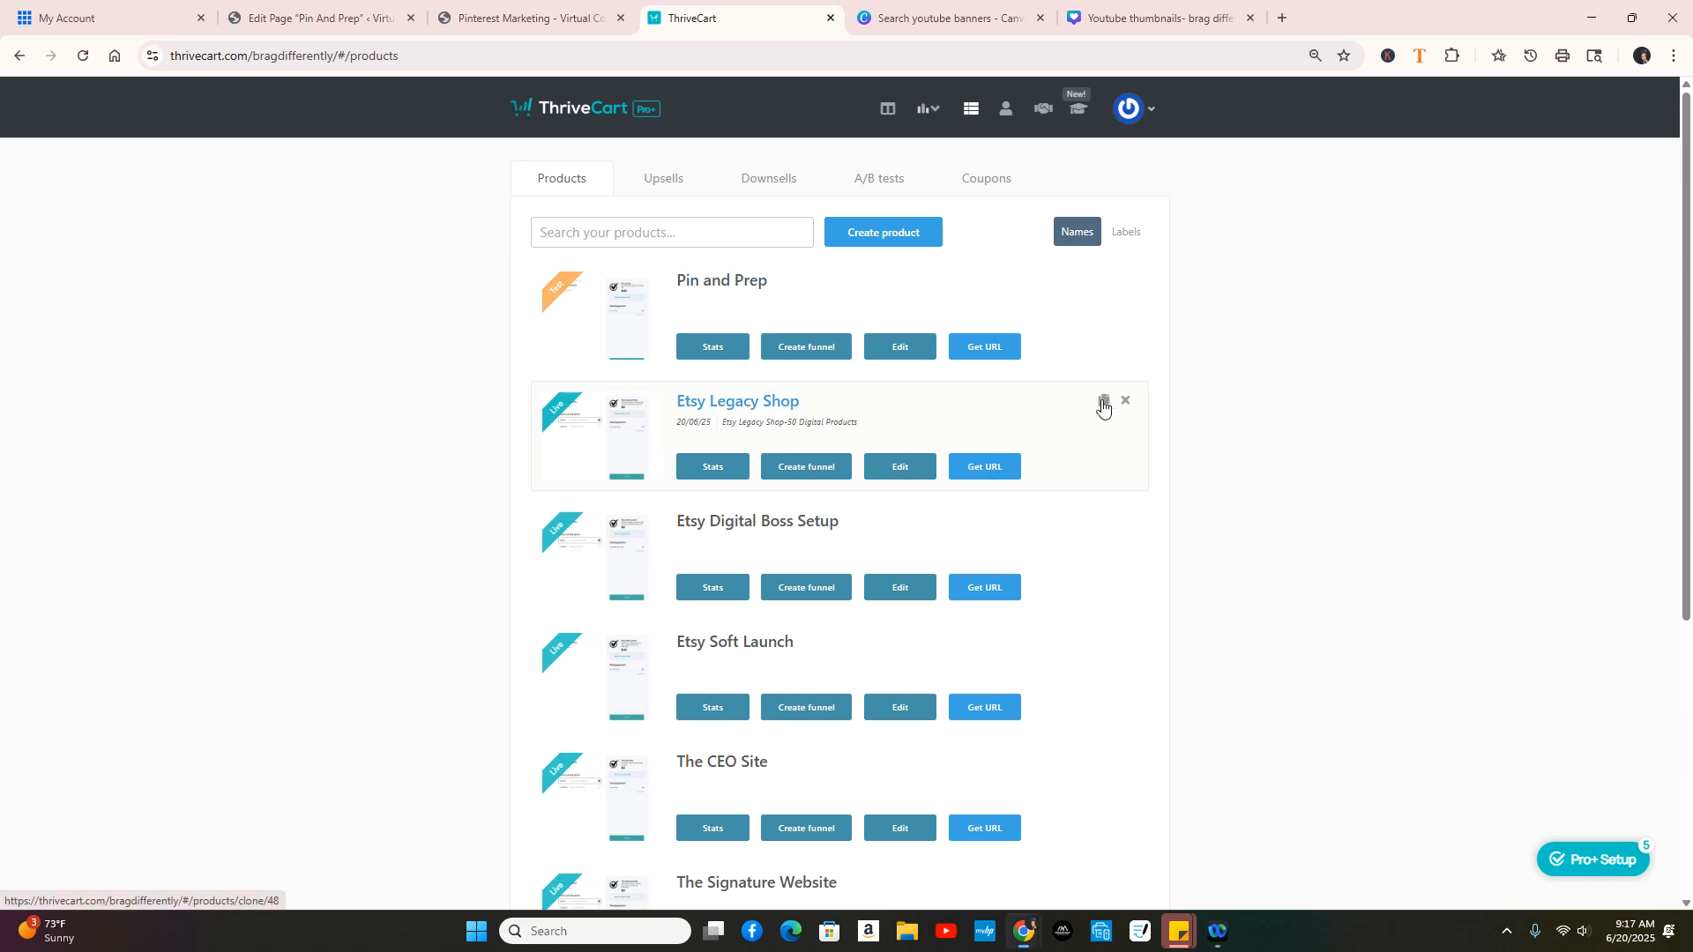
Step: Clone Etsy Legacy Shop and rename the copy to 'Pinterest Power Pack'
{"action": "left_click", "coordinate": [1102, 405]}
{"action": "left_click", "coordinate": [993, 272]}
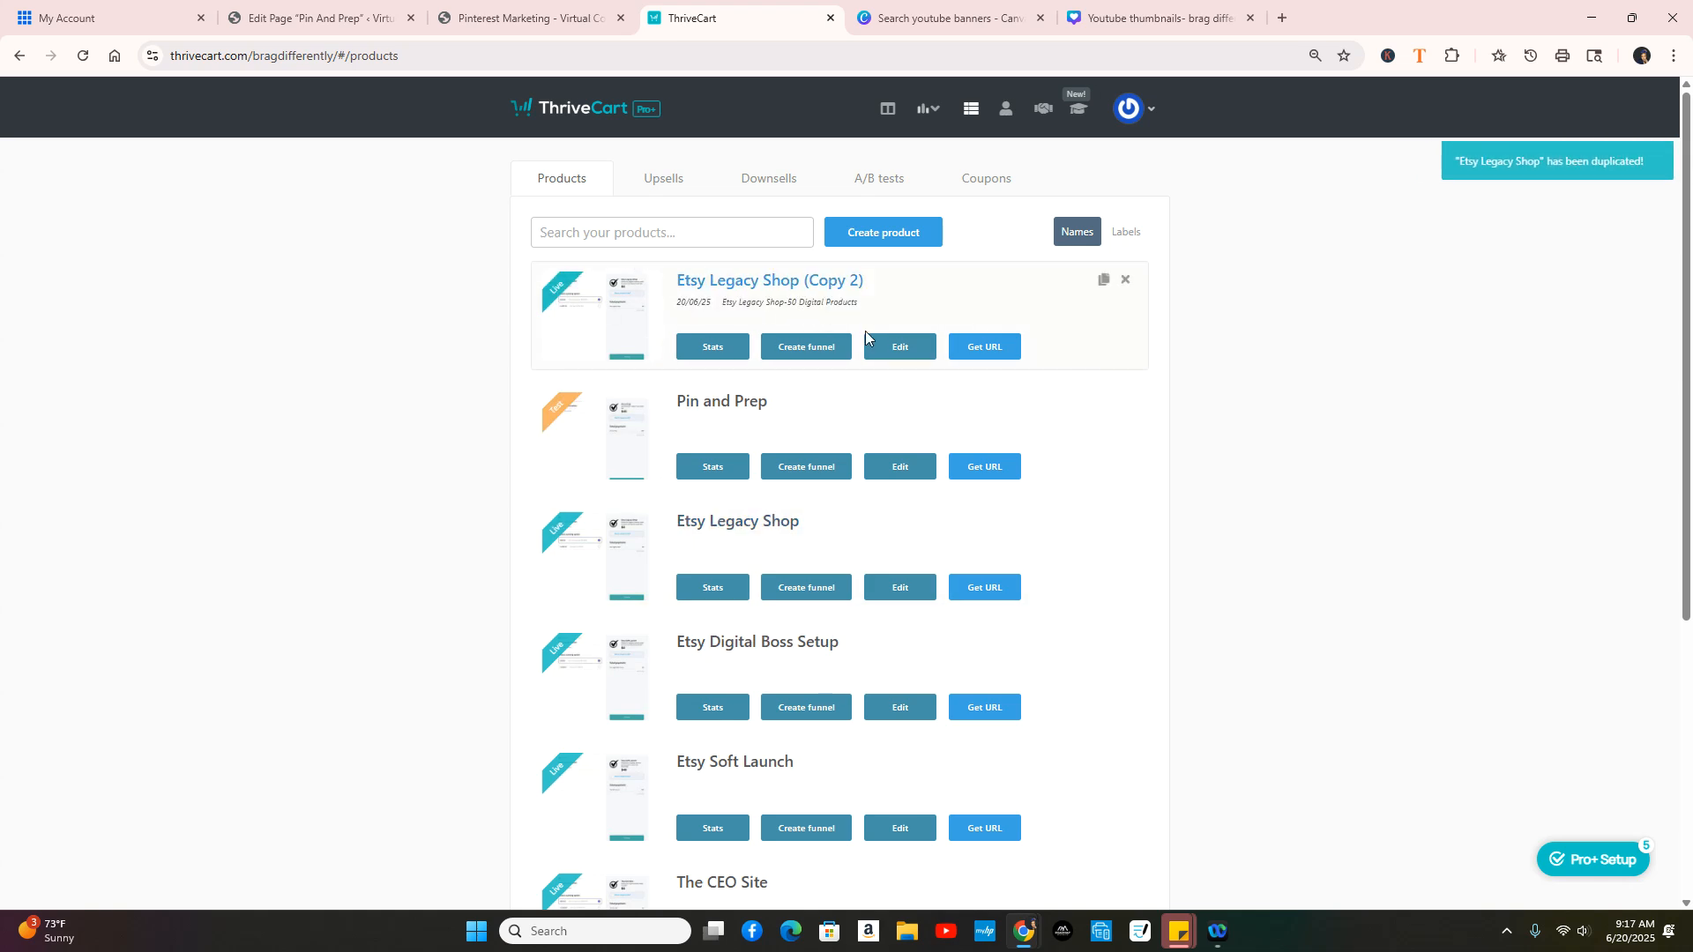
{"action": "left_click", "coordinate": [901, 347]}
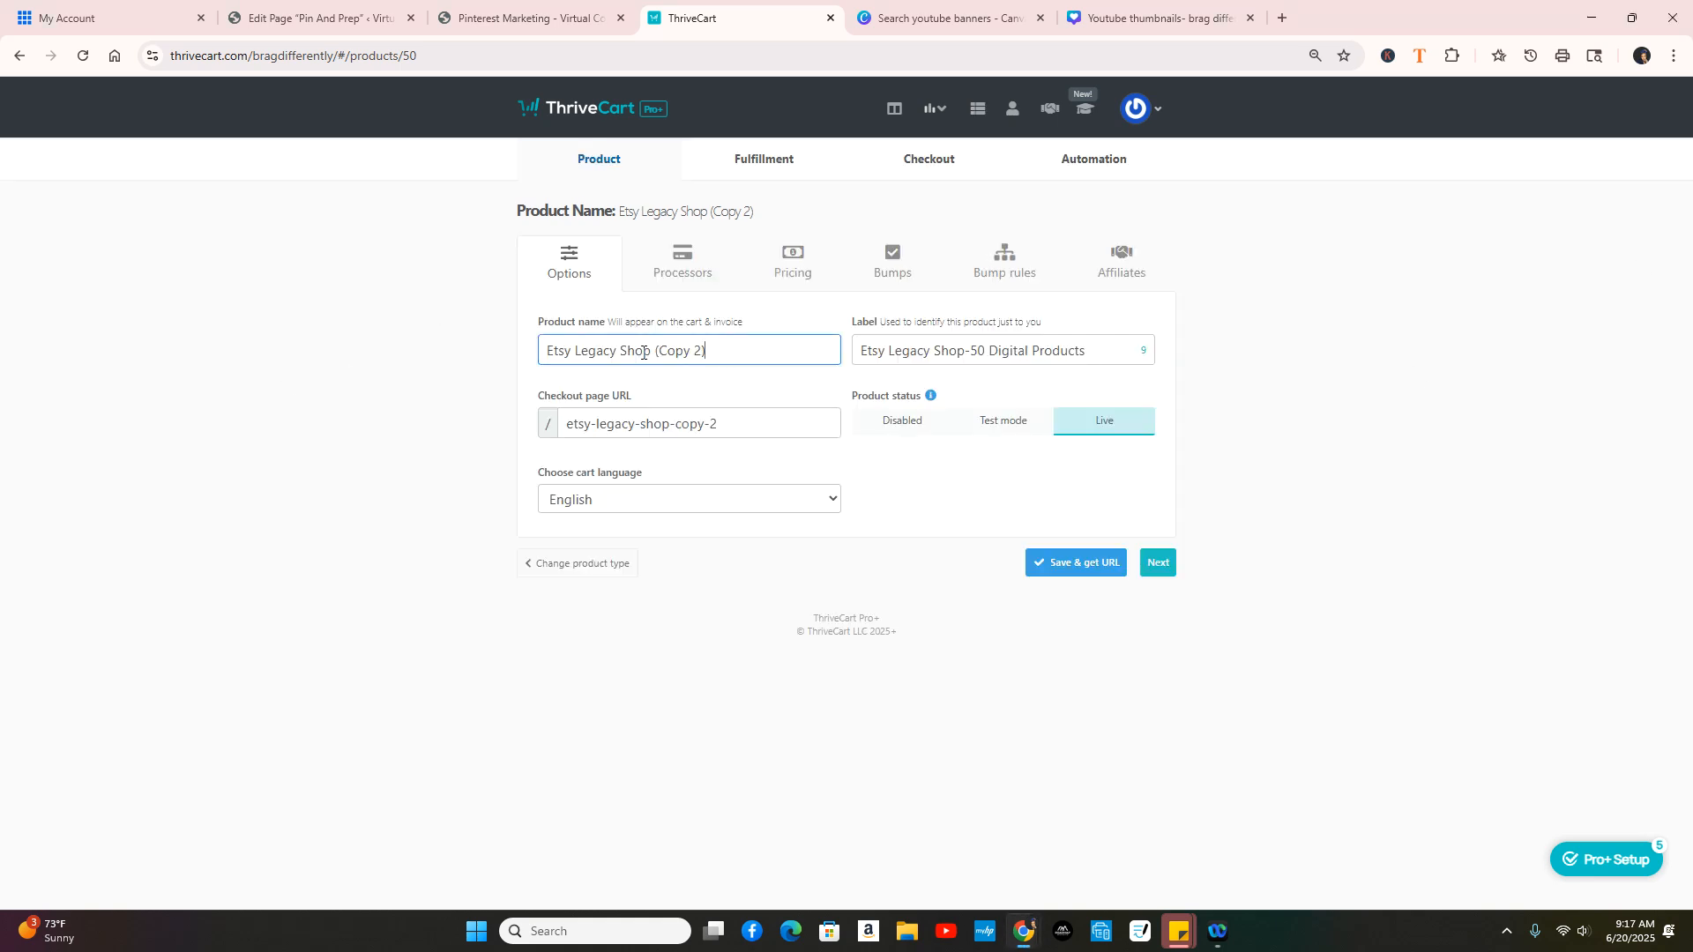
{"action": "triple_click", "coordinate": [643, 352]}
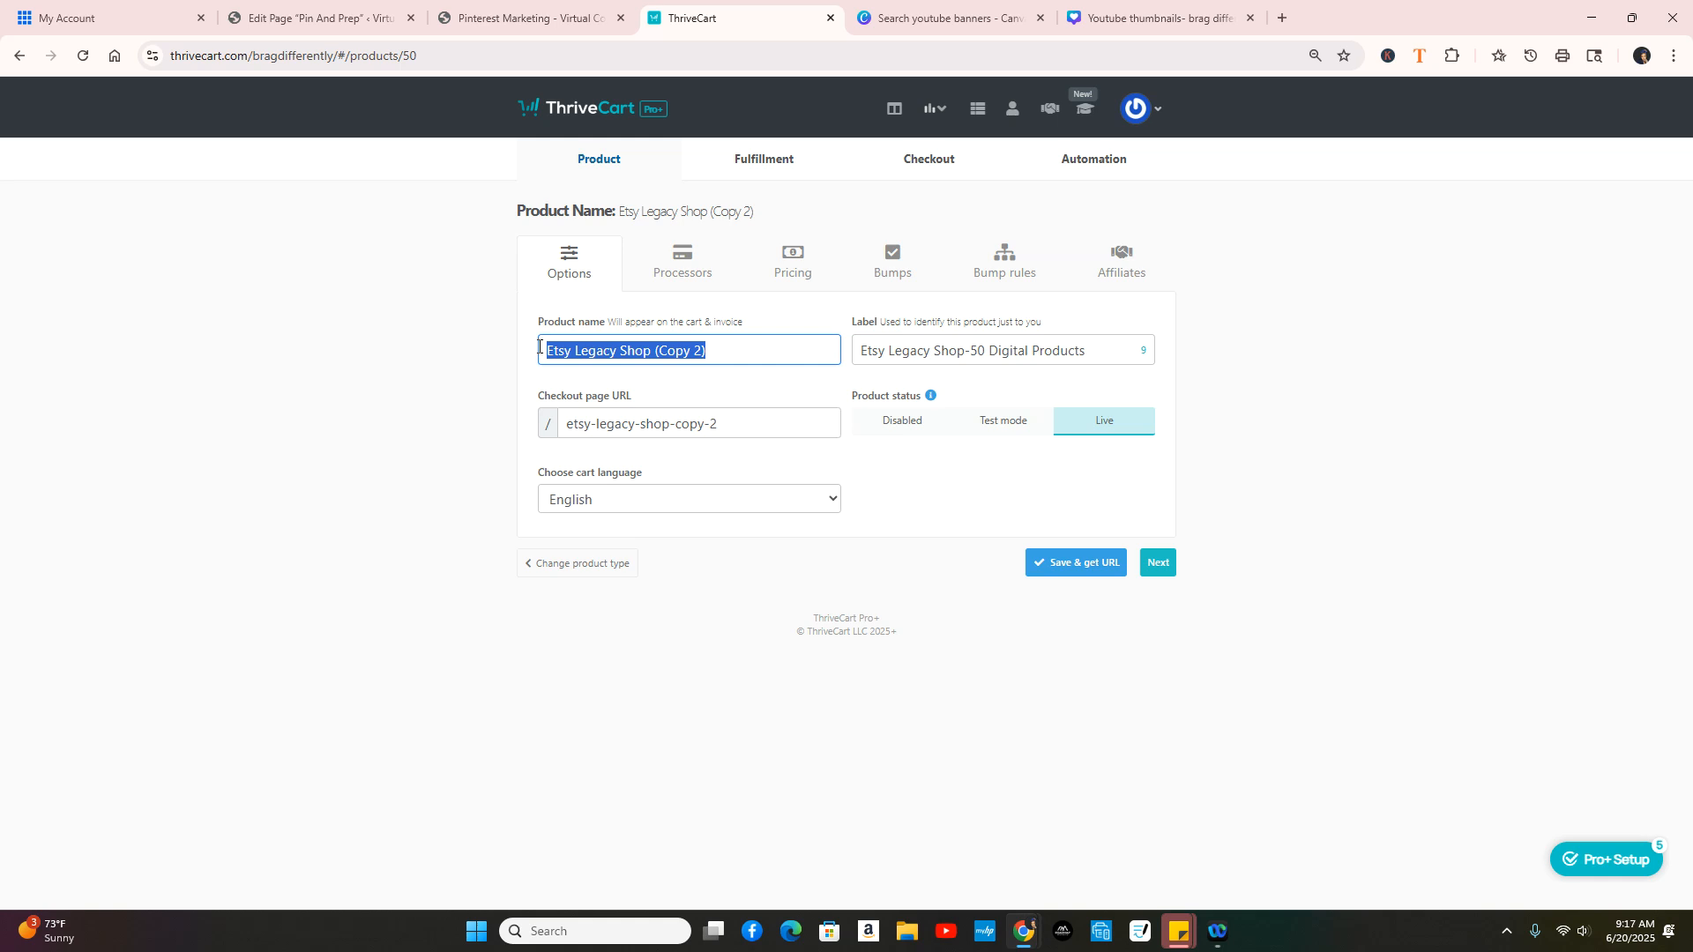
{"action": "type", "text": "Pin"}
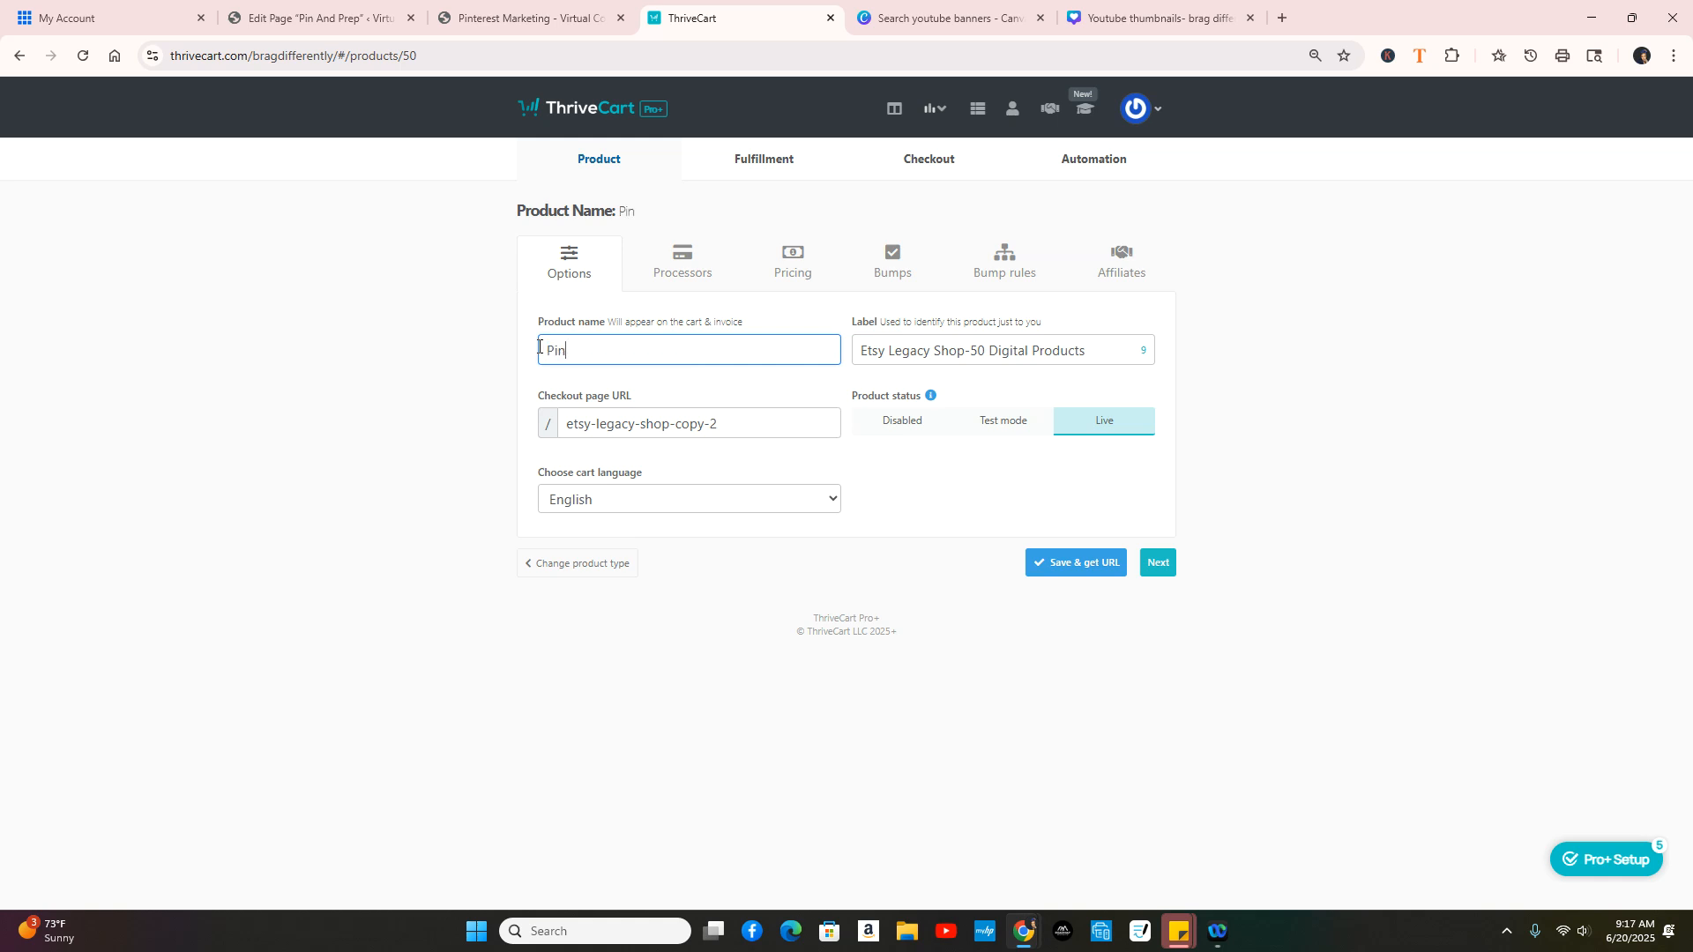
{"action": "type", "text": "terest Power Pack"}
Step: Copy the product name into the label so it also reads 'Pinterest Power Pack'
{"action": "key", "text": "ctrl+shift+Left"}
{"action": "key", "text": "ctrl+shift+Left"}
{"action": "key", "text": "ctrl+shift+Left"}
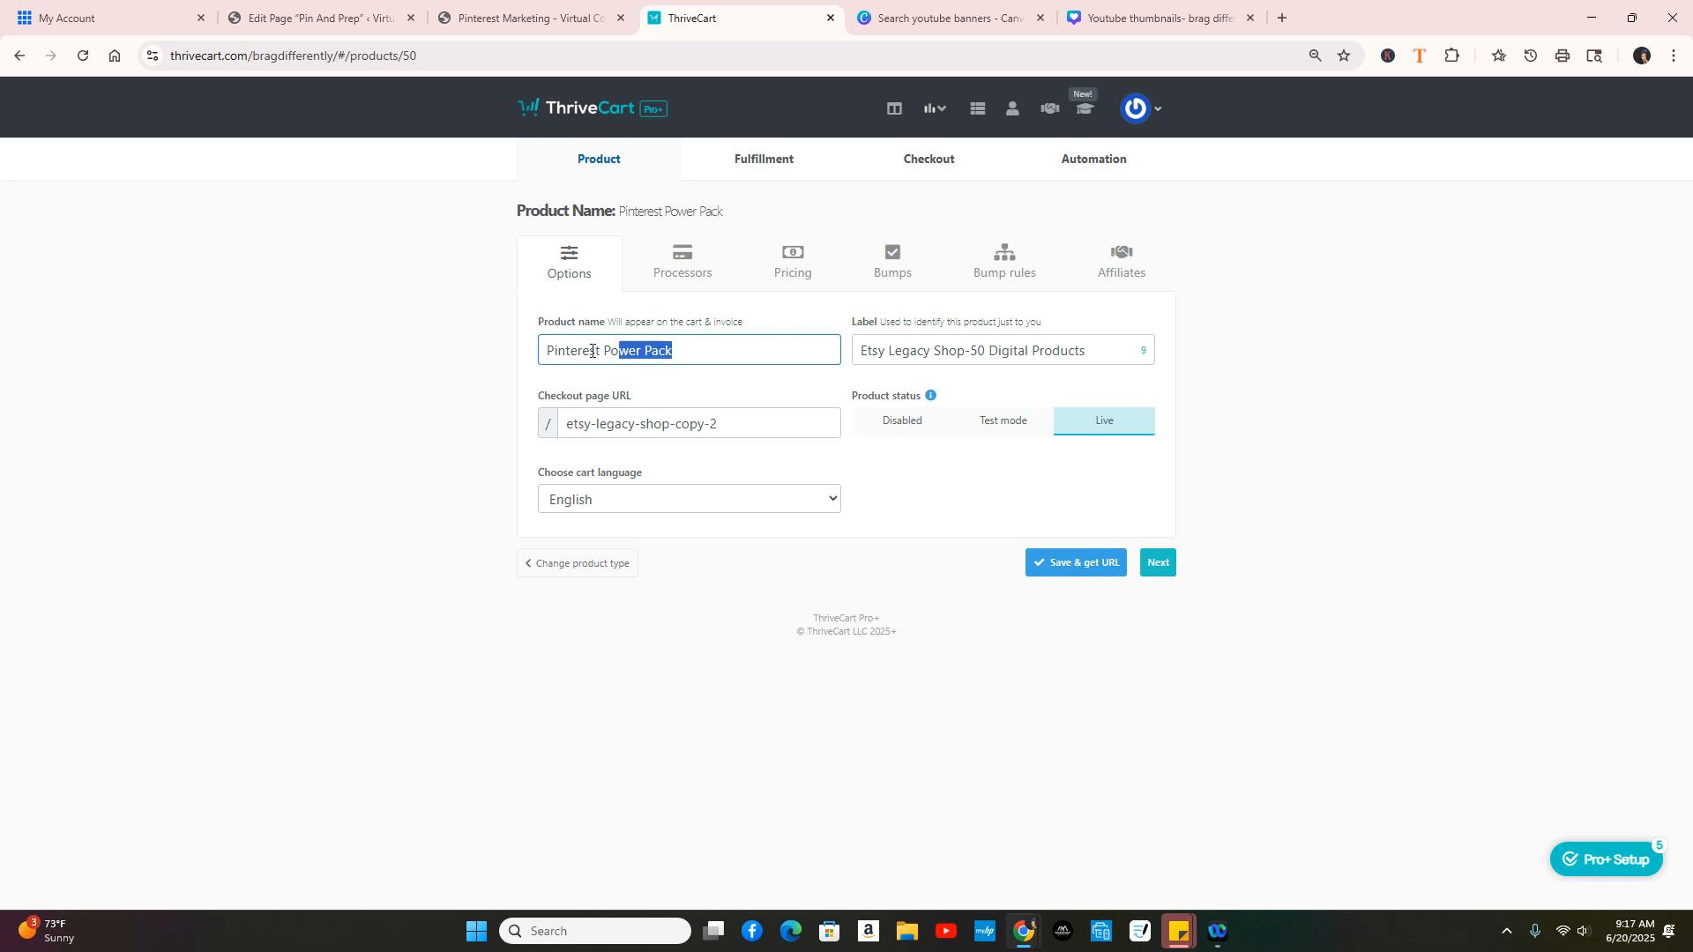
{"action": "right_click", "coordinate": [562, 353]}
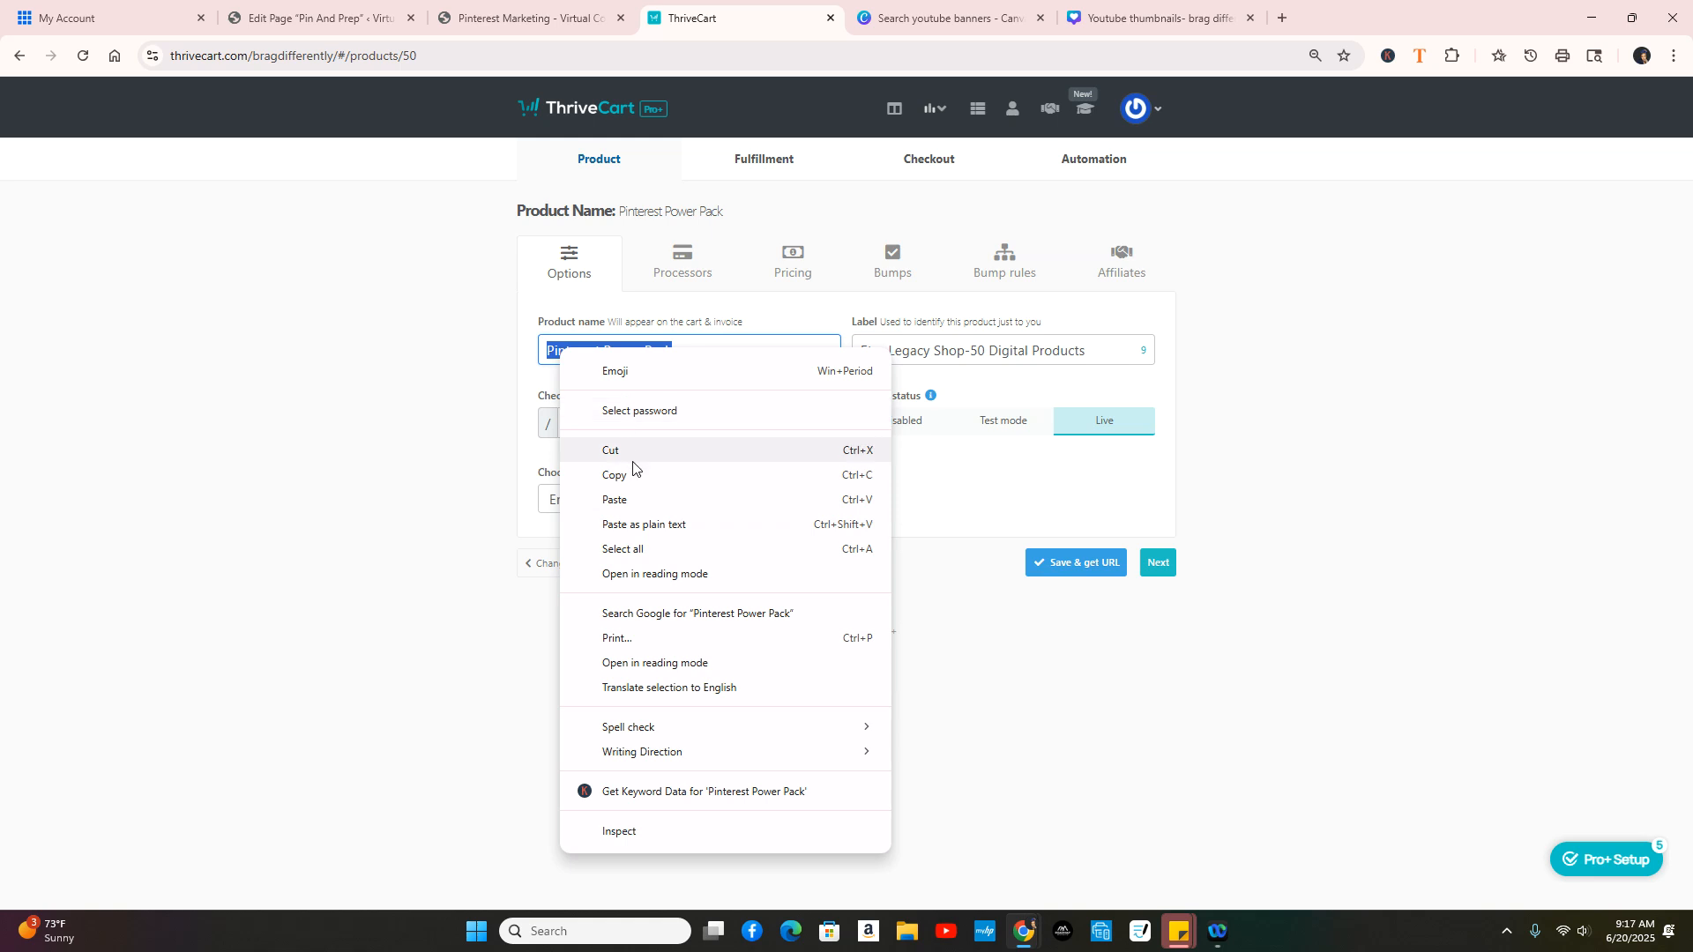
{"action": "left_click", "coordinate": [679, 473]}
{"action": "left_click_drag", "start_coordinate": [1113, 349], "coordinate": [855, 350]}
{"action": "right_click", "coordinate": [908, 352]}
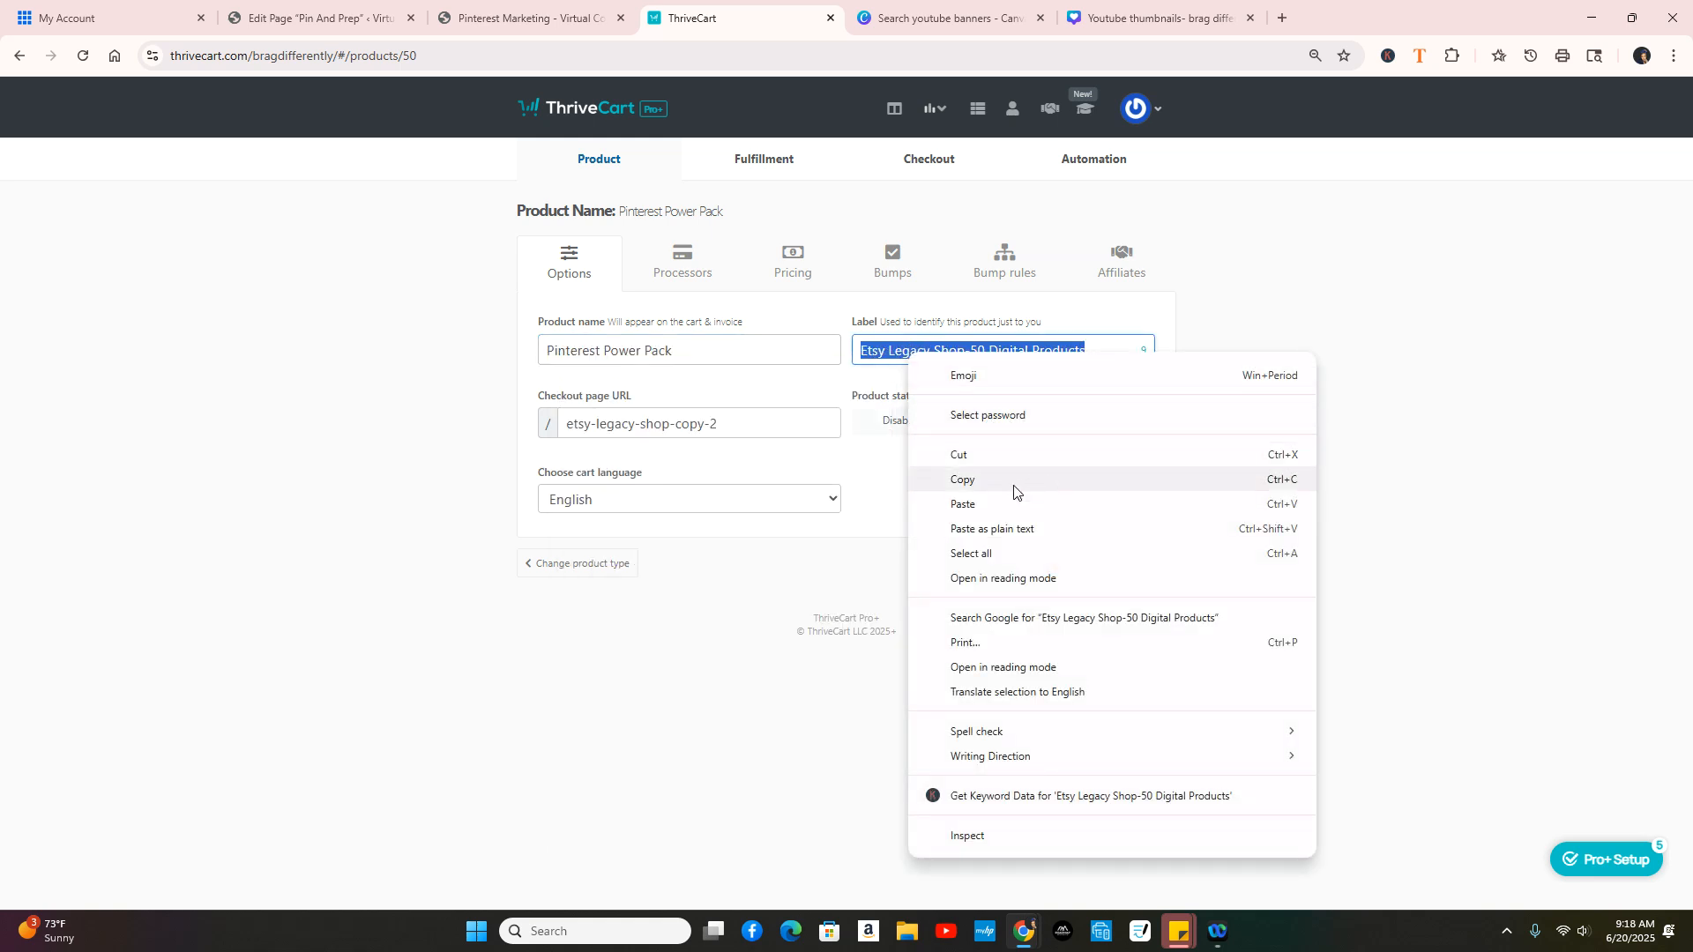
{"action": "left_click", "coordinate": [997, 507]}
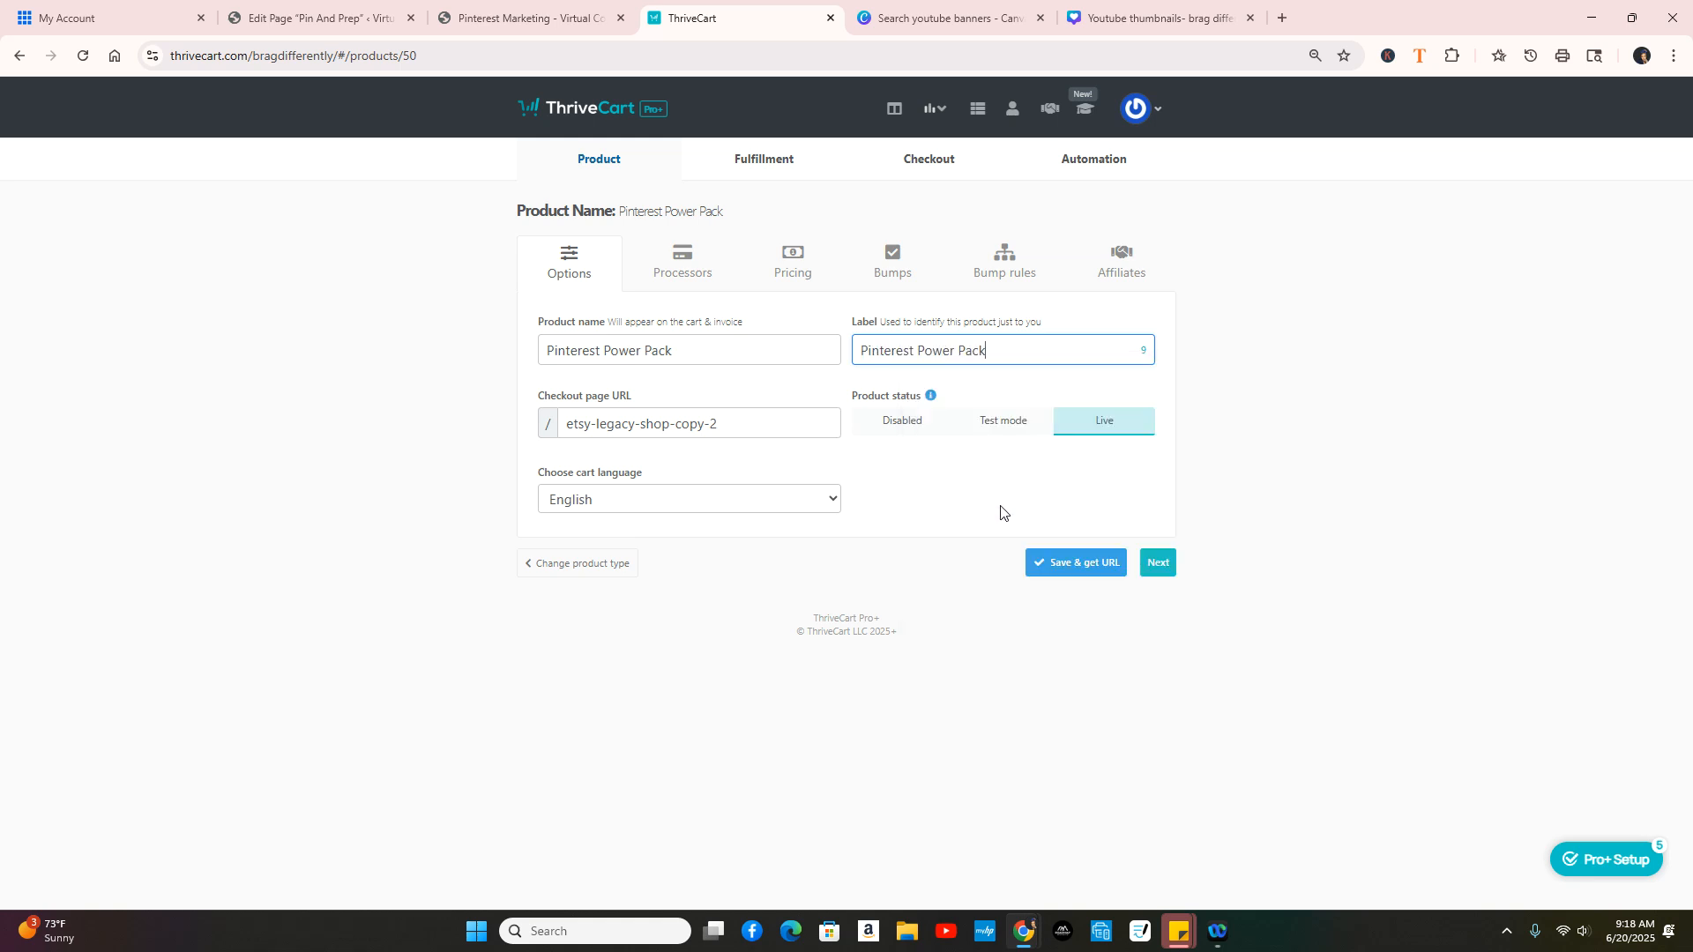
Step: Set the checkout URL slug to 'pinterest-power-pack' and switch the status to Test mode
{"action": "left_click", "coordinate": [717, 424]}
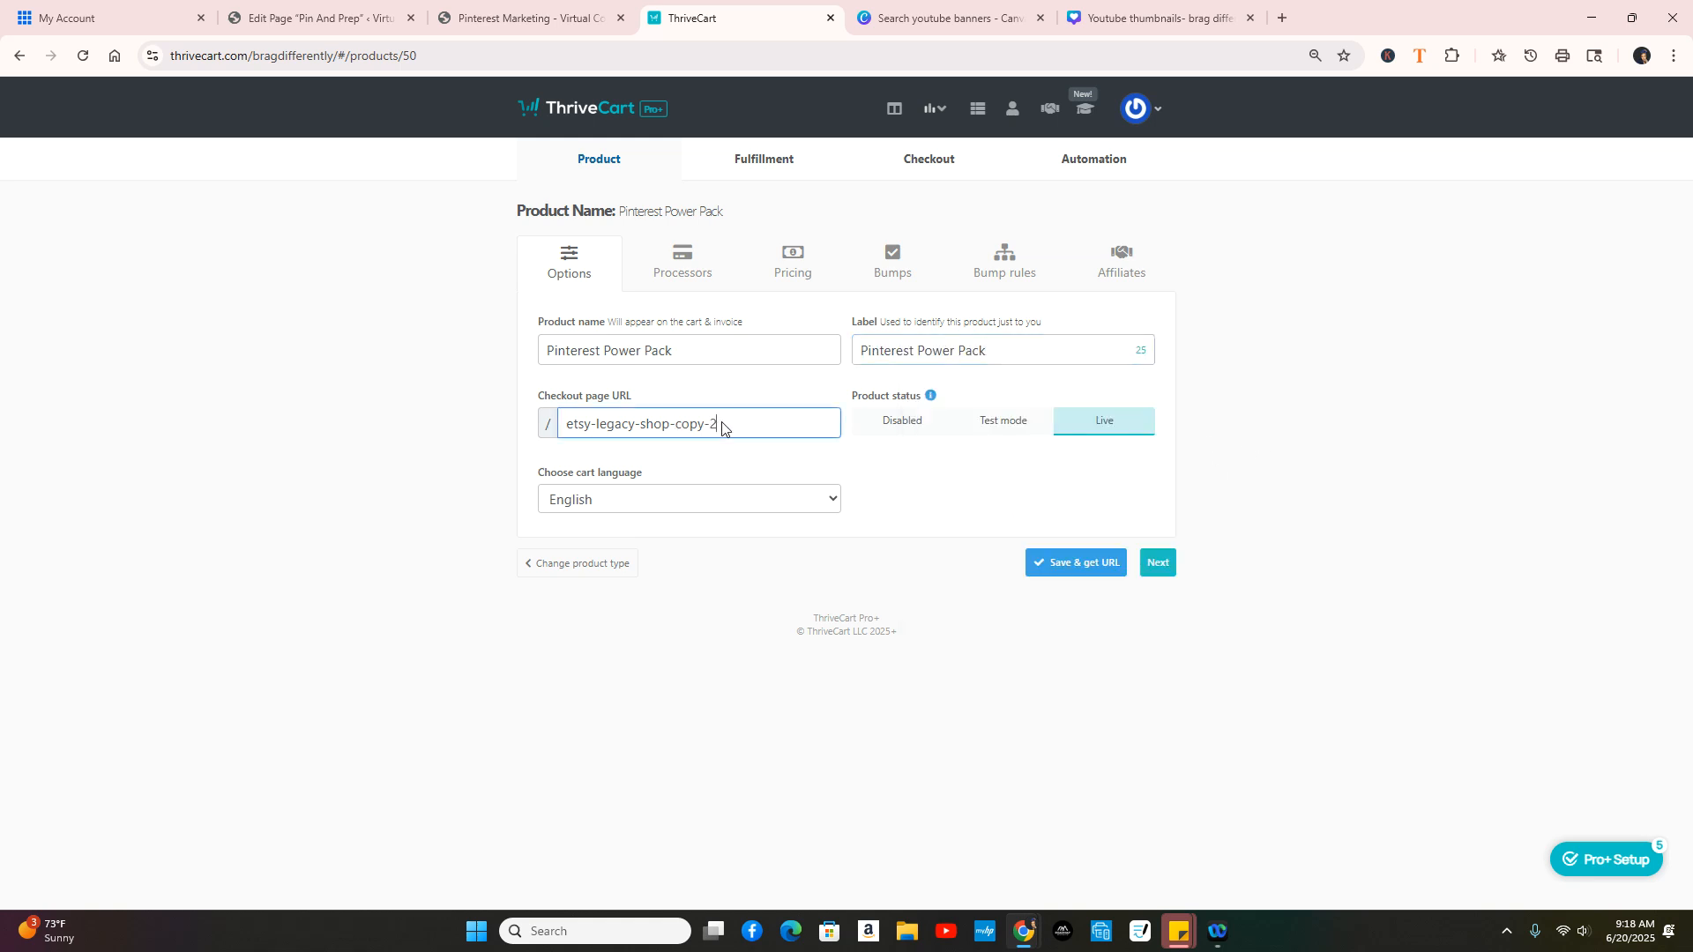
{"action": "left_click_drag", "start_coordinate": [717, 424], "coordinate": [563, 435]}
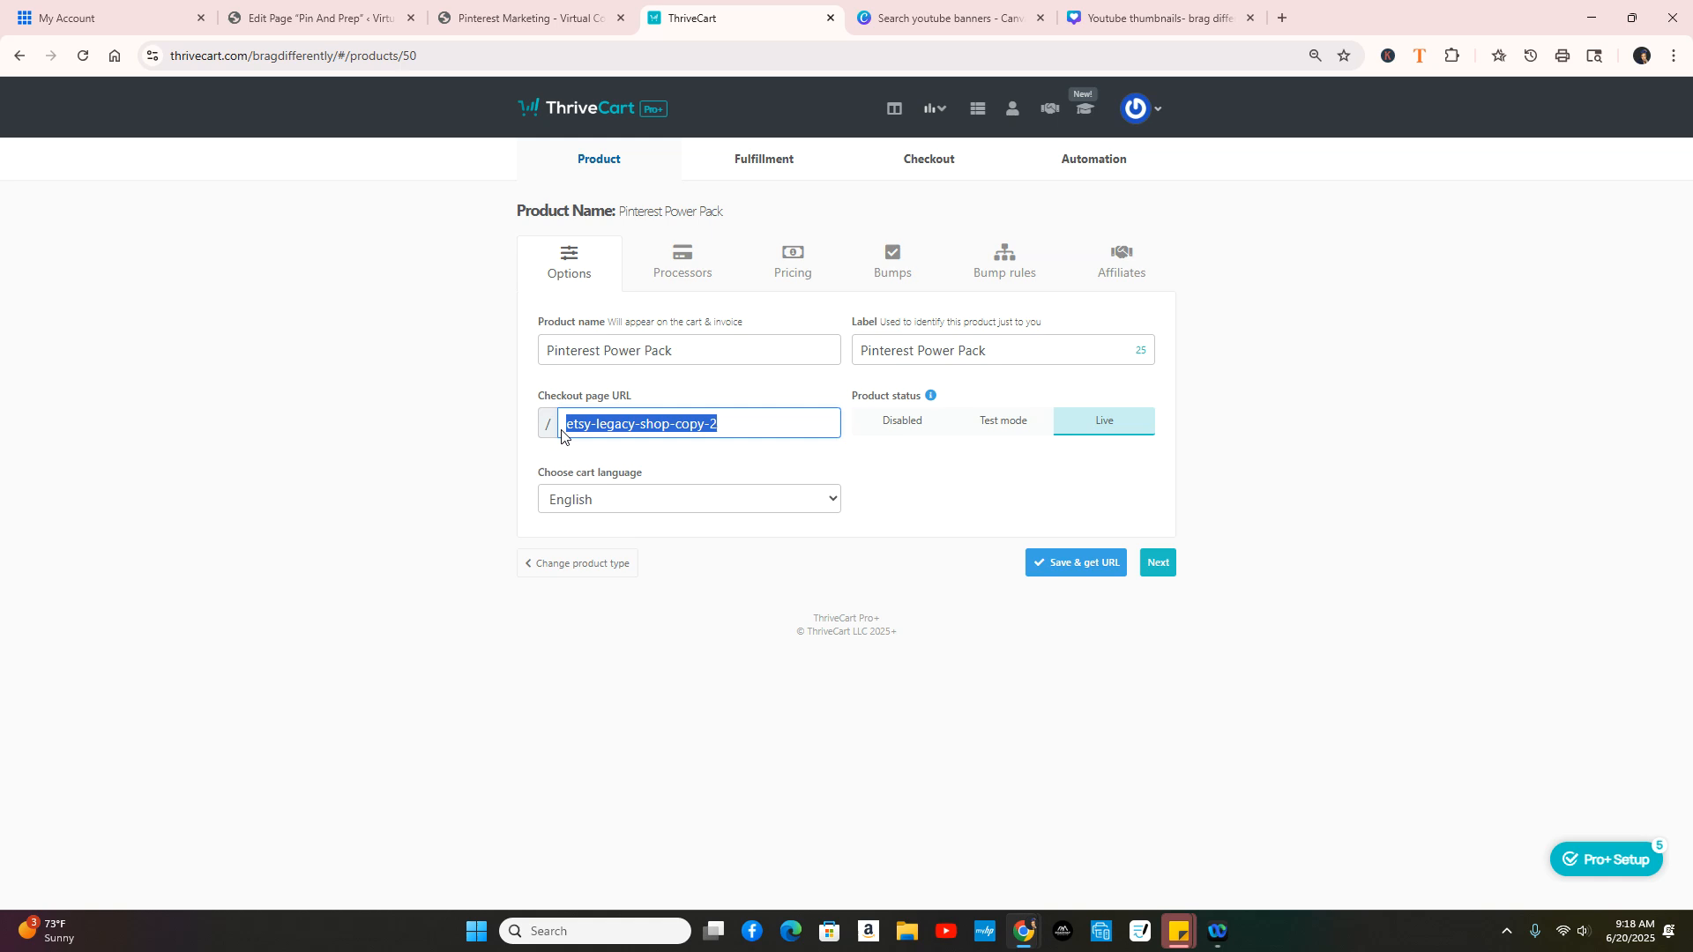
{"action": "type", "text": "pinterest"}
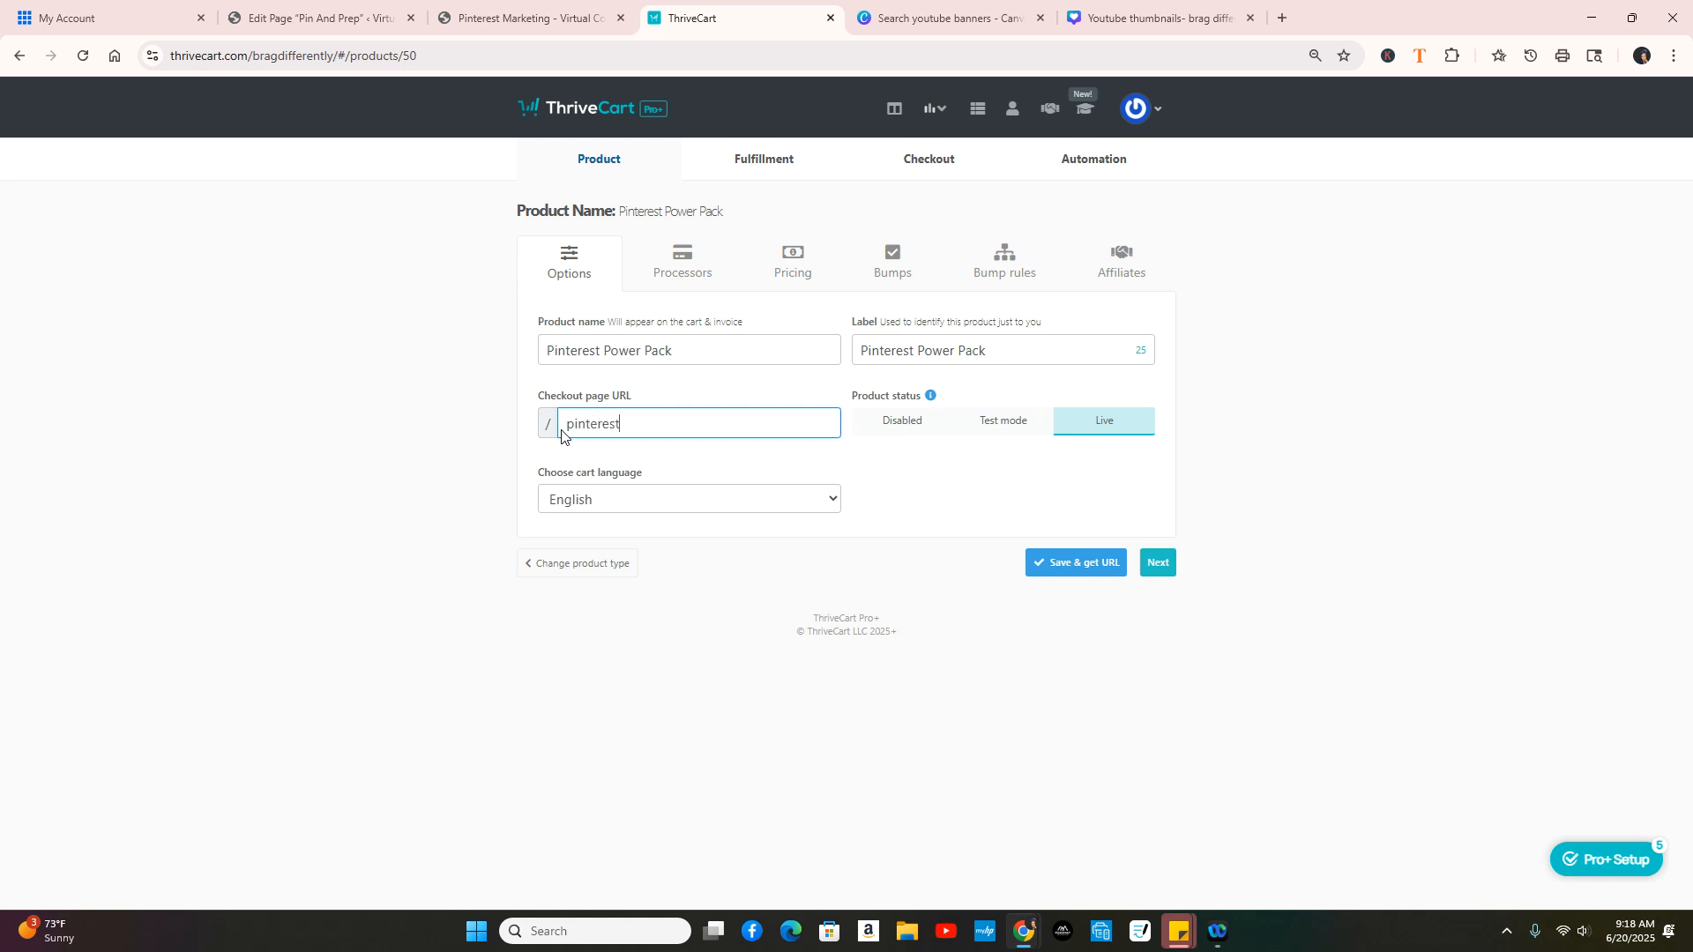
{"action": "type", "text": "-power-pack"}
{"action": "left_click", "coordinate": [1011, 422]}
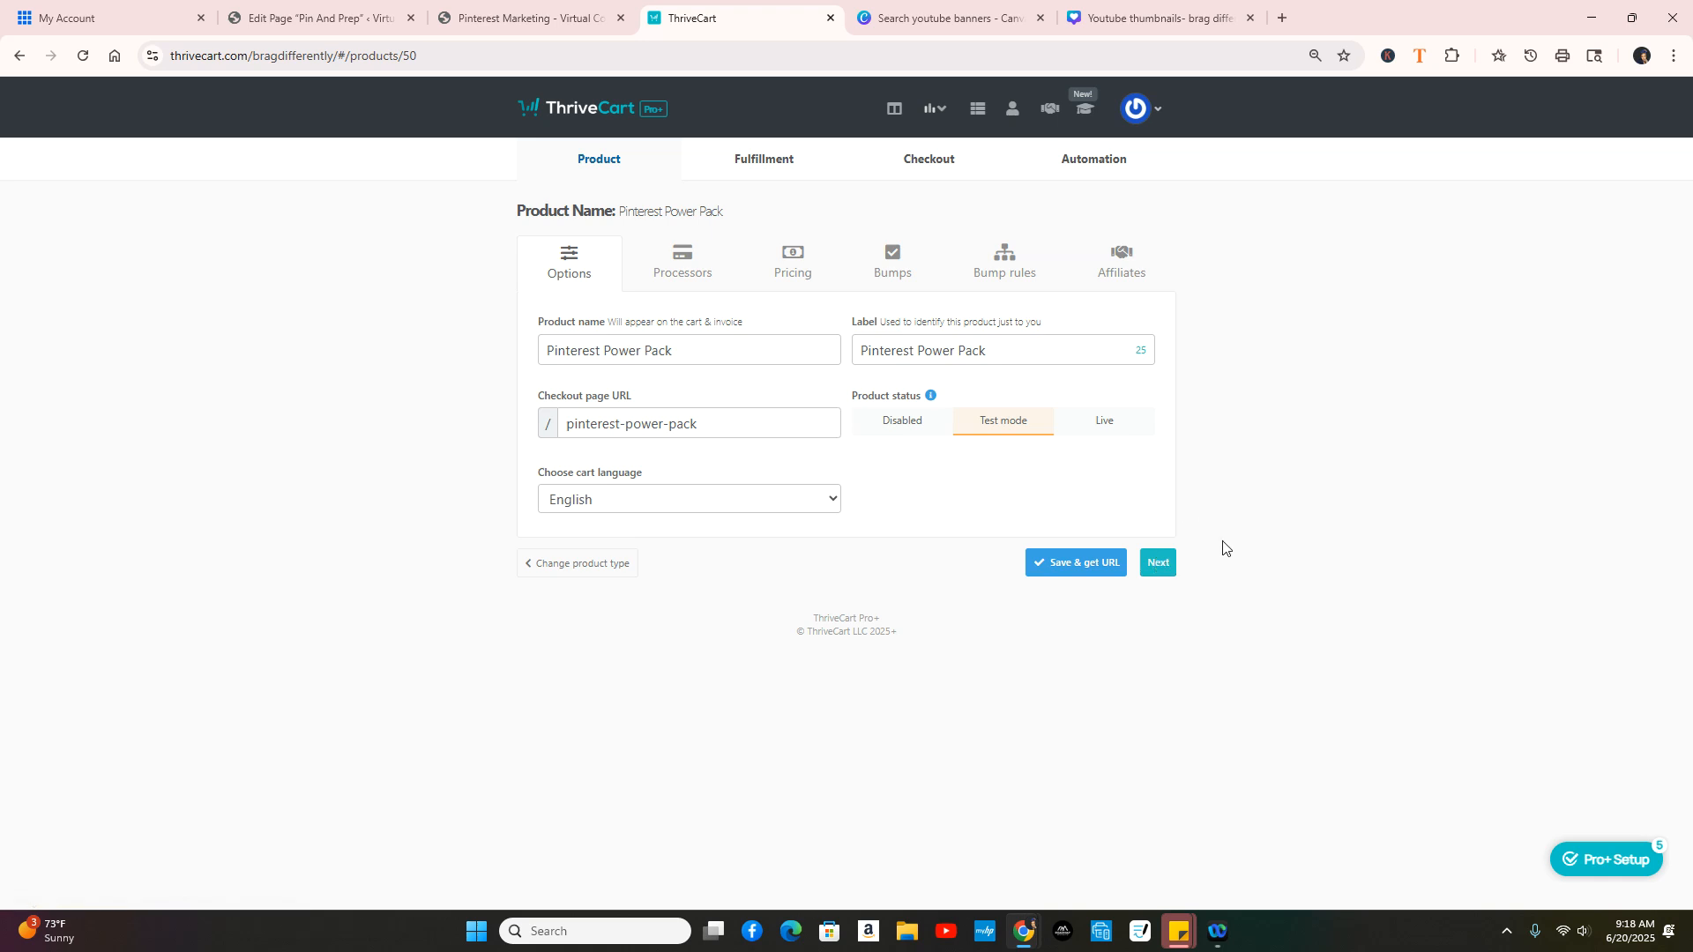
Step: Delete the $349 one-time and Split pay pricing options
{"action": "left_click", "coordinate": [1159, 564]}
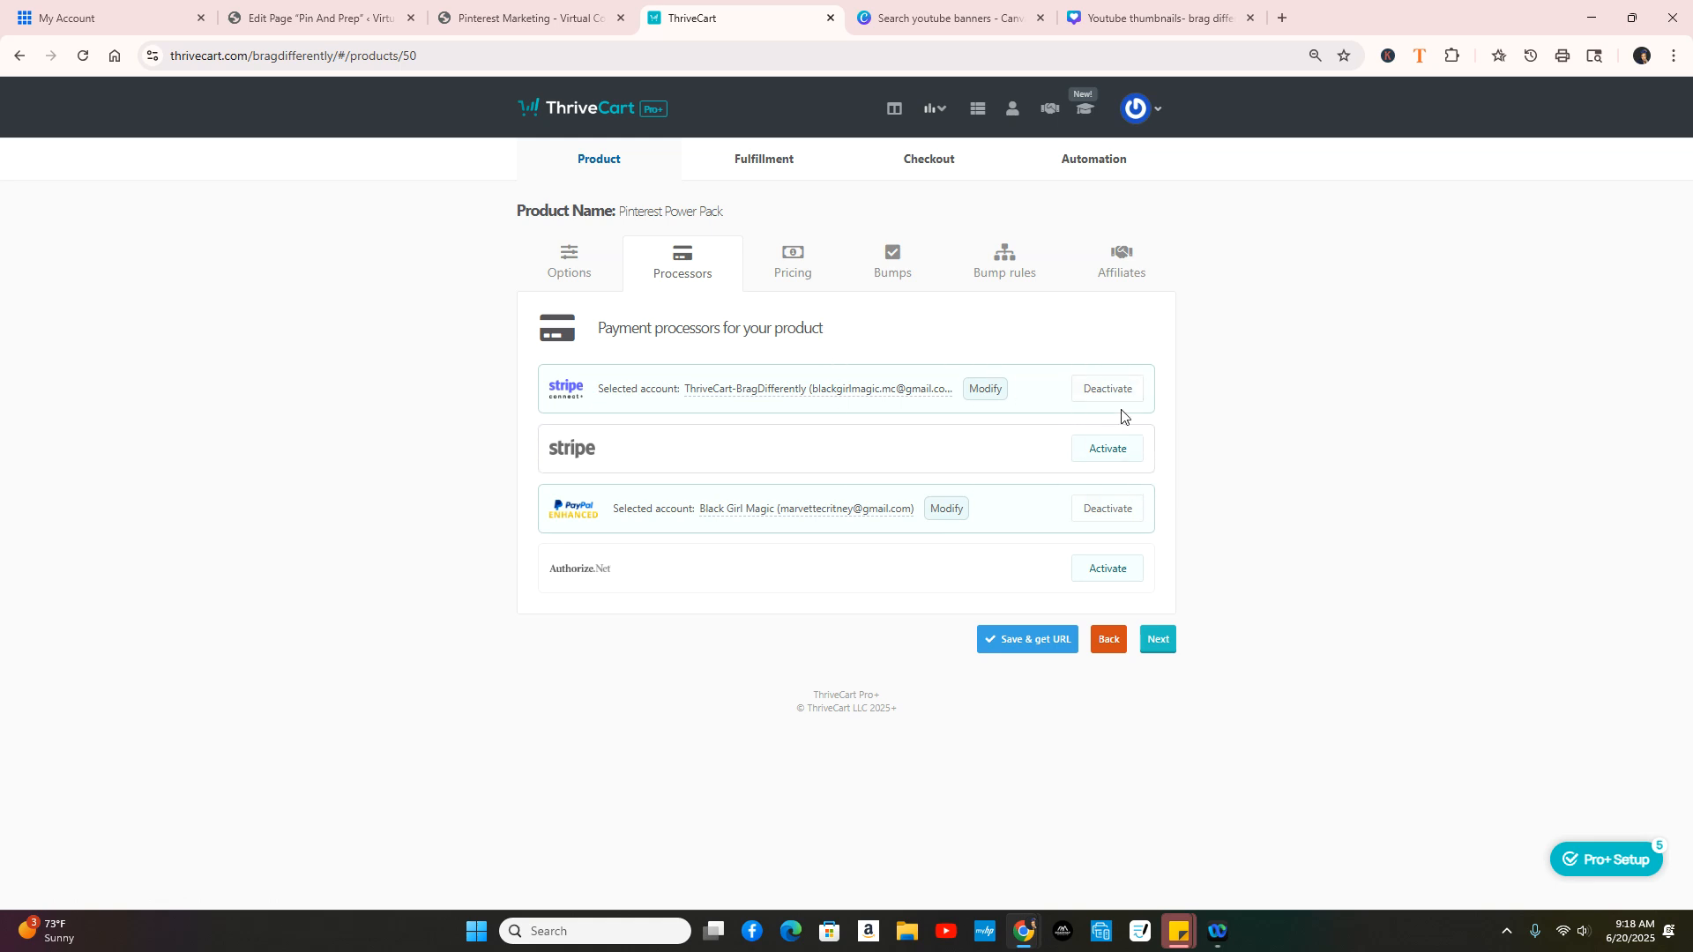
{"action": "left_click", "coordinate": [1161, 646]}
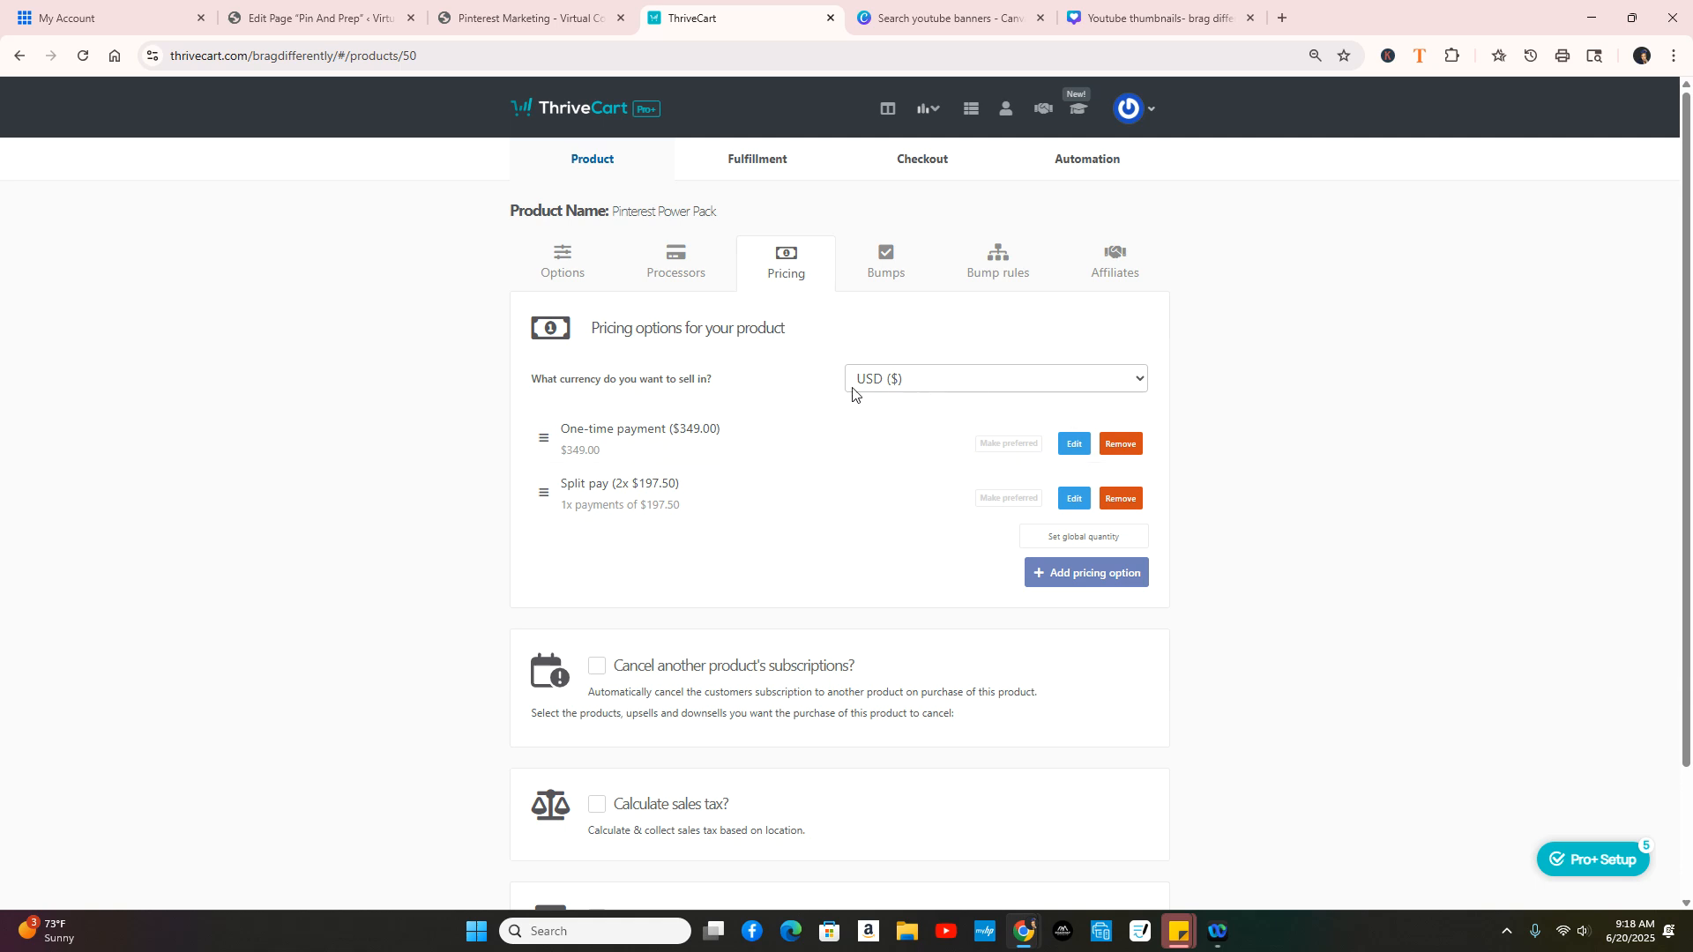
{"action": "left_click", "coordinate": [1118, 446]}
{"action": "left_click", "coordinate": [997, 258]}
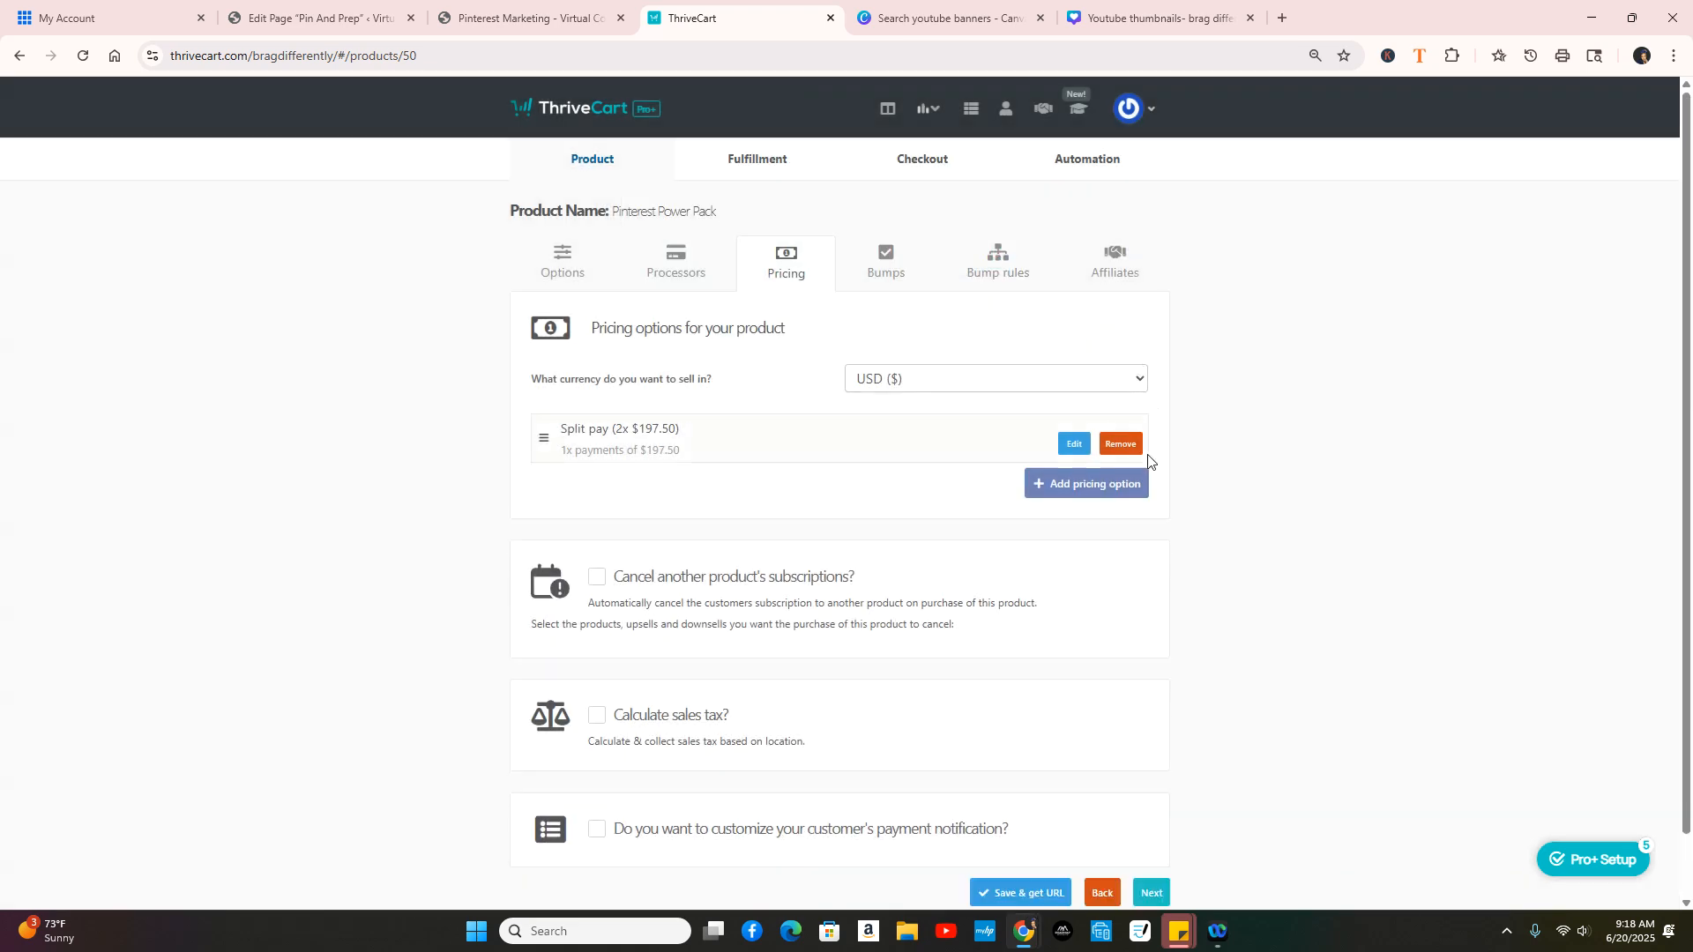
{"action": "left_click", "coordinate": [1120, 444]}
{"action": "left_click", "coordinate": [1006, 254]}
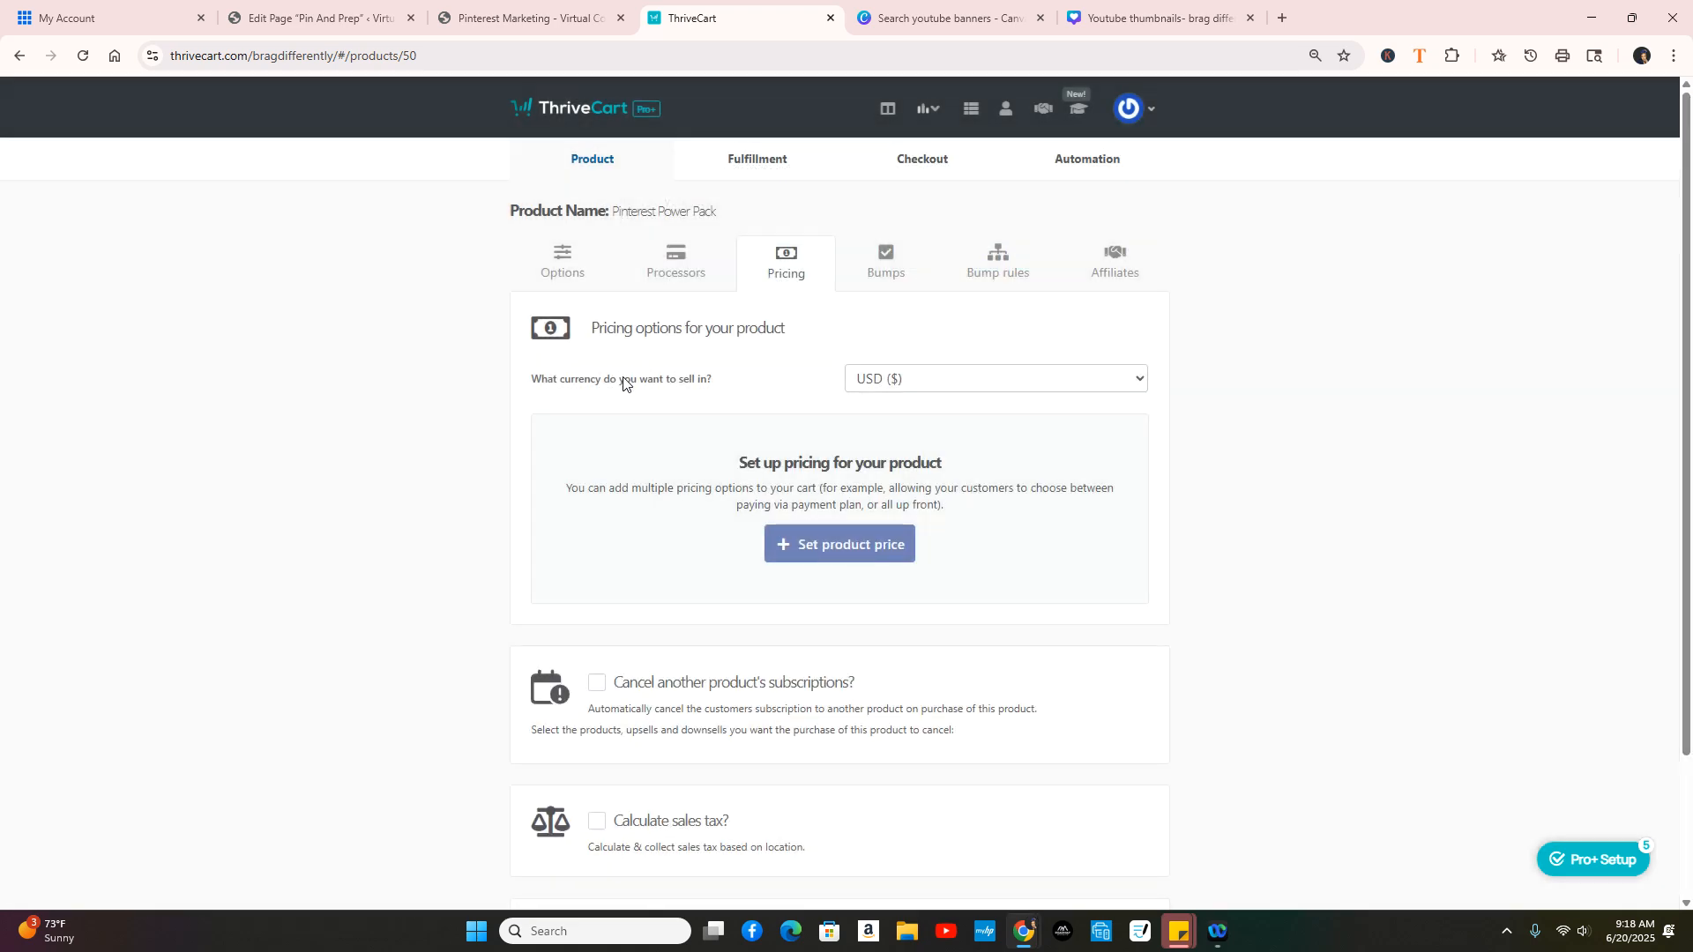
Step: Add and save a one-time fee pricing option of $97
{"action": "left_click", "coordinate": [843, 553]}
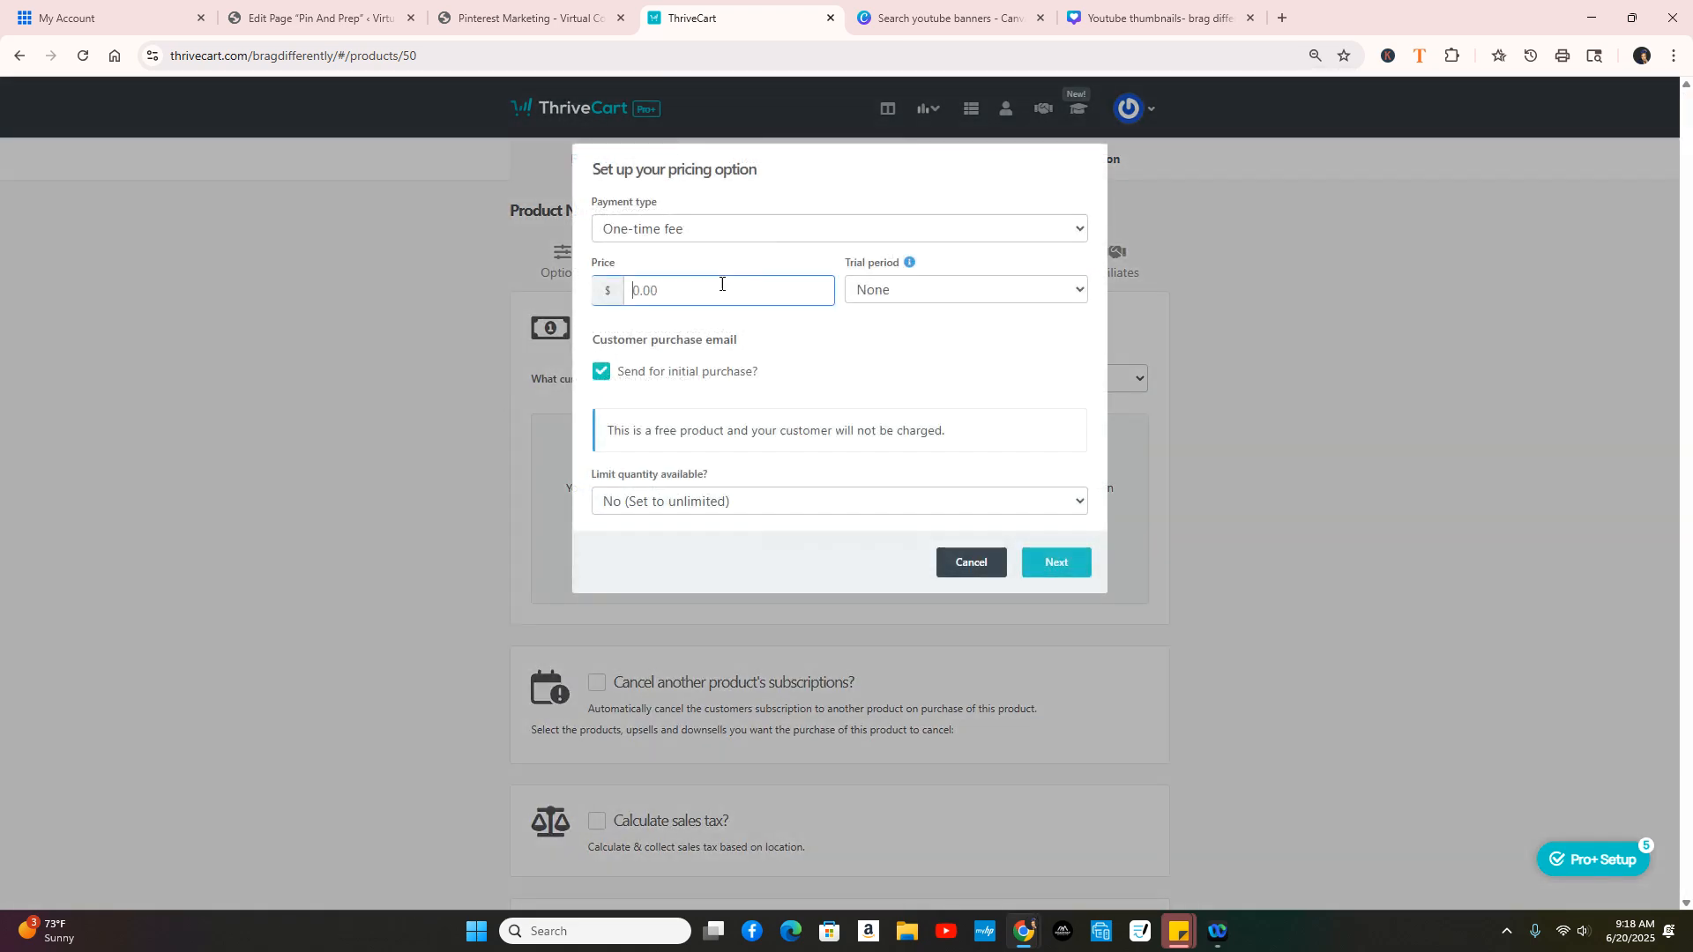
{"action": "left_click", "coordinate": [722, 232]}
{"action": "left_click", "coordinate": [723, 256]}
{"action": "left_click", "coordinate": [721, 291]}
{"action": "type", "text": "97"}
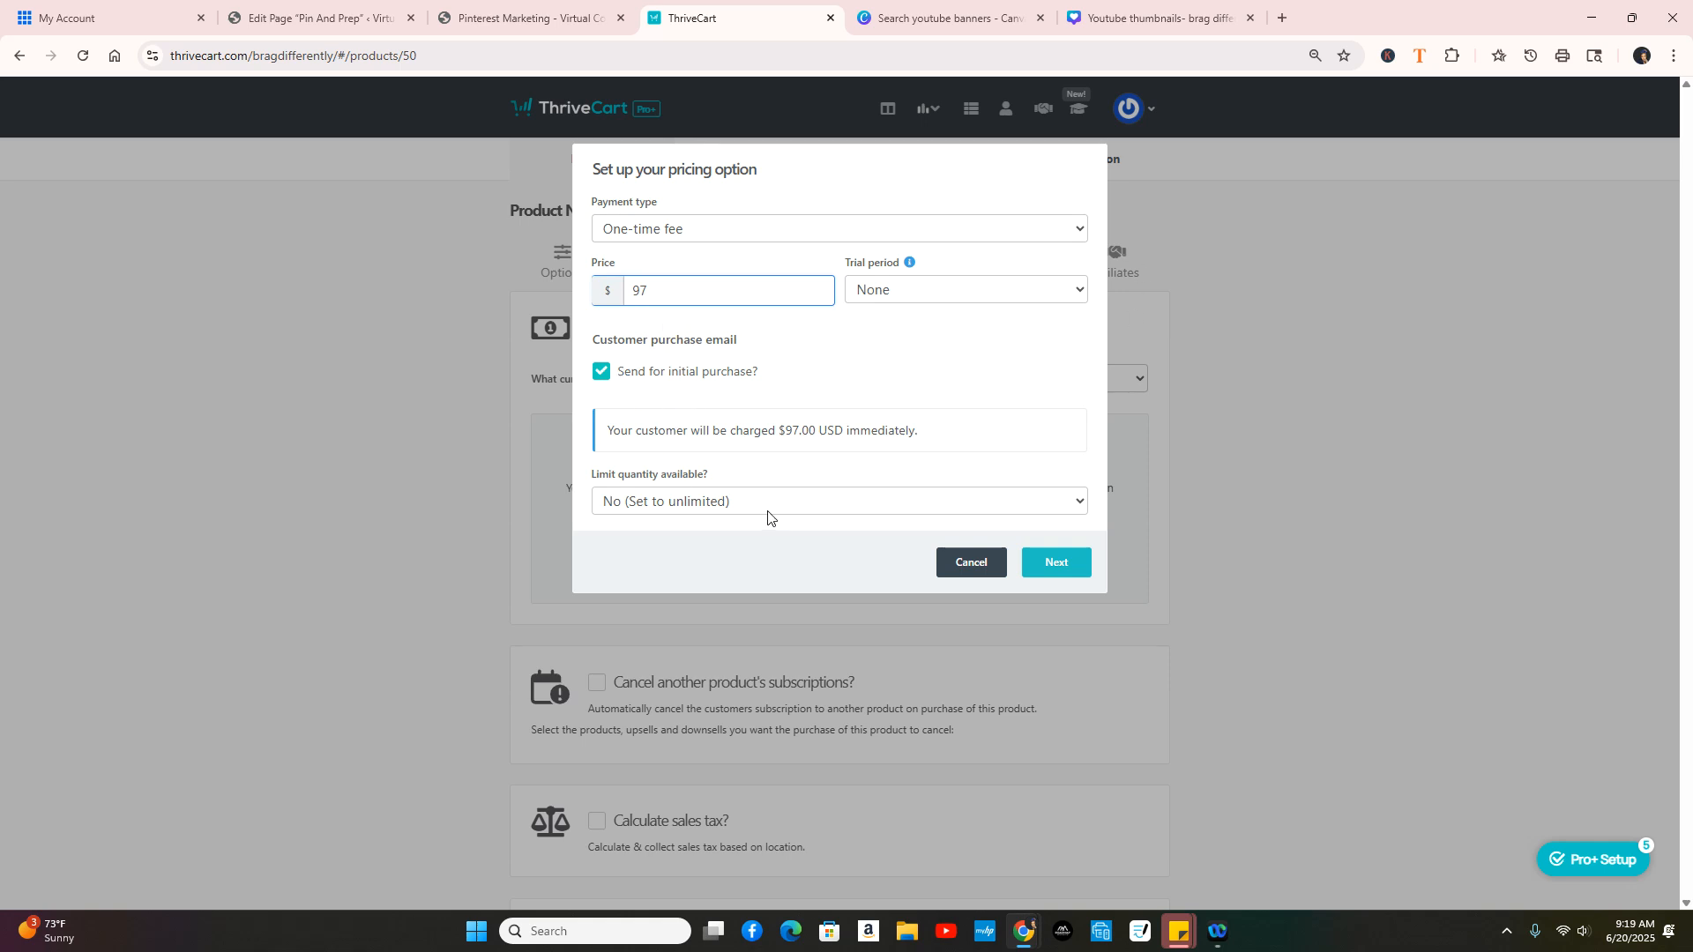
{"action": "left_click", "coordinate": [1054, 562]}
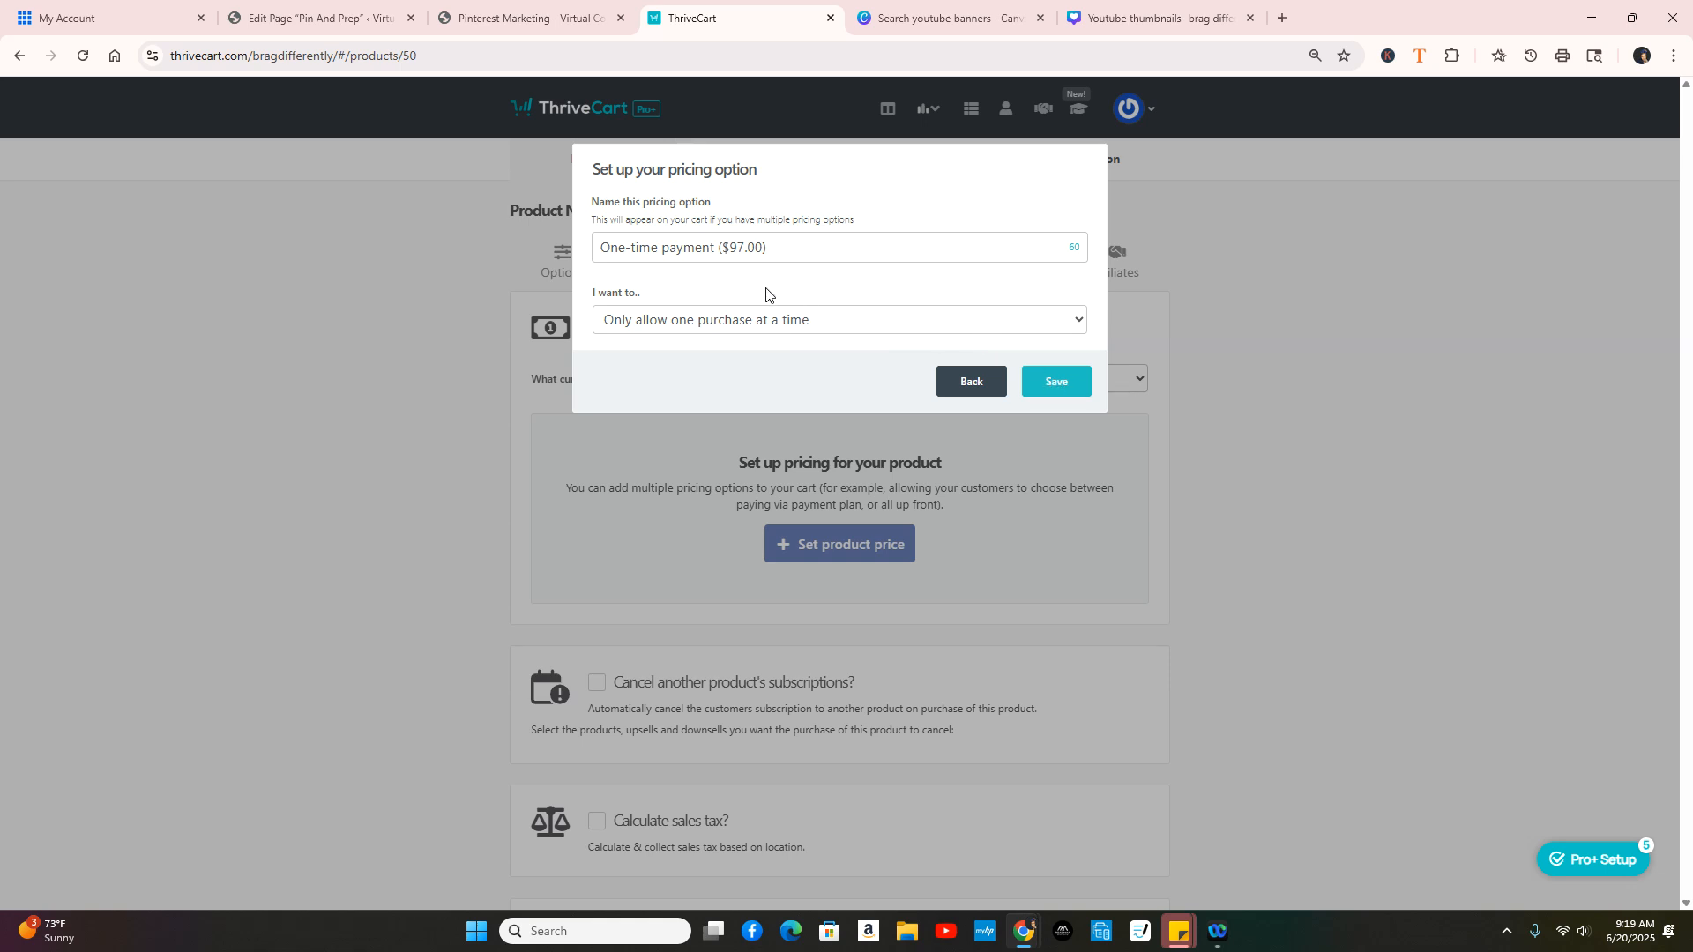
{"action": "left_click", "coordinate": [980, 381]}
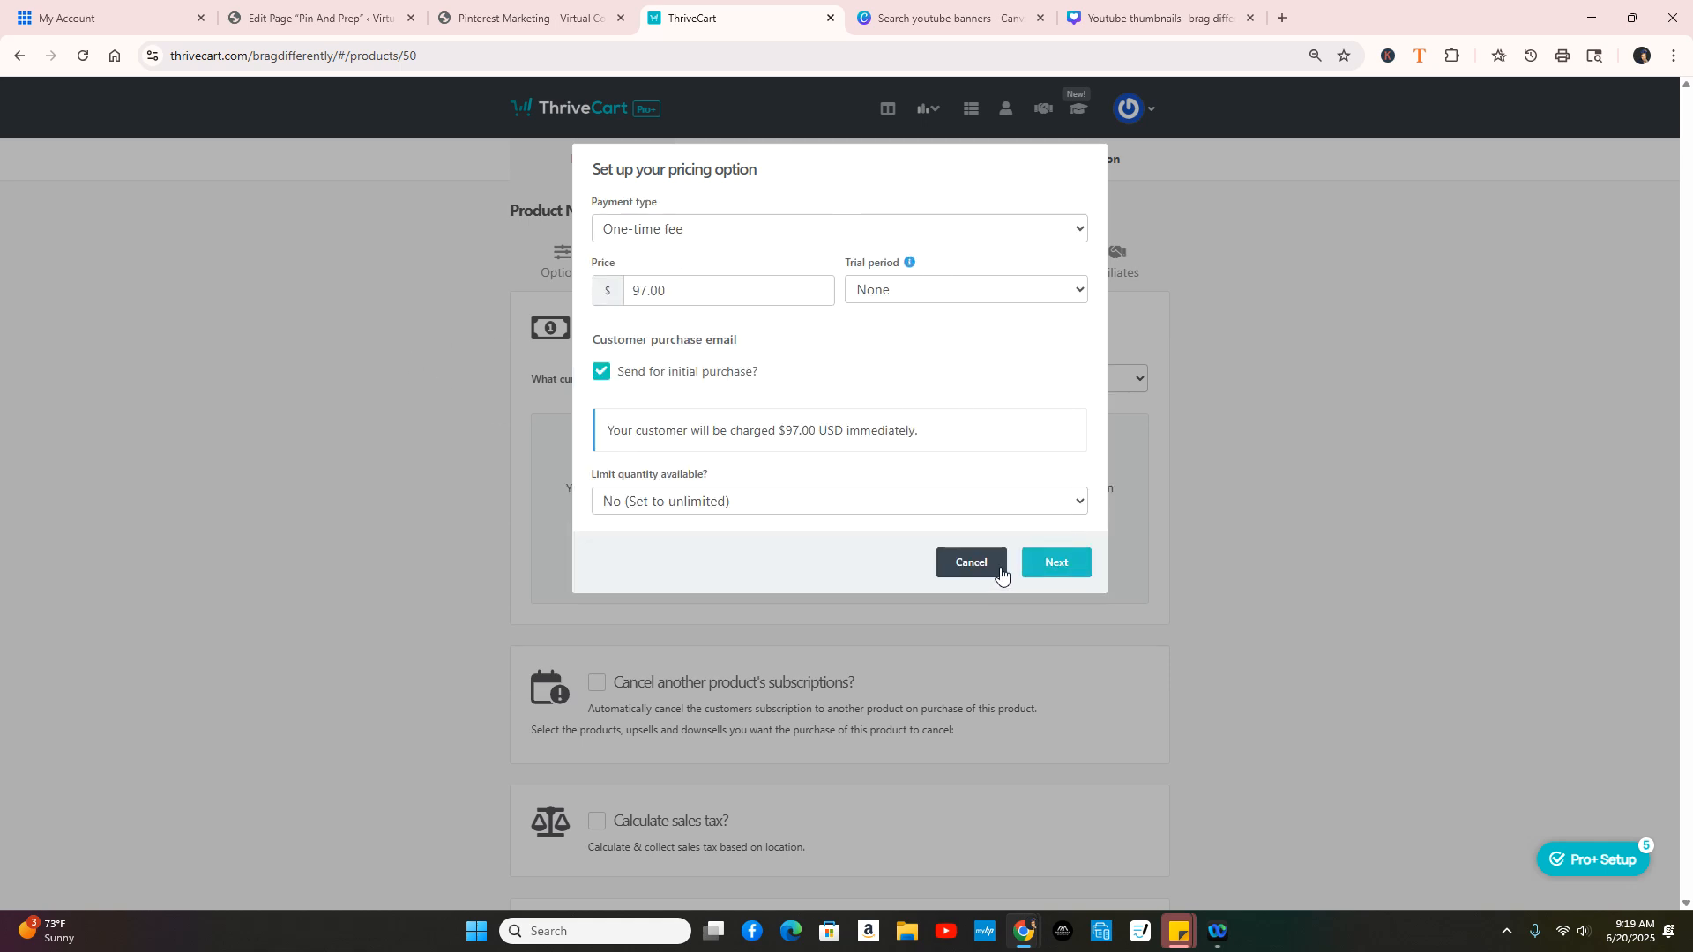
{"action": "left_click", "coordinate": [1052, 569]}
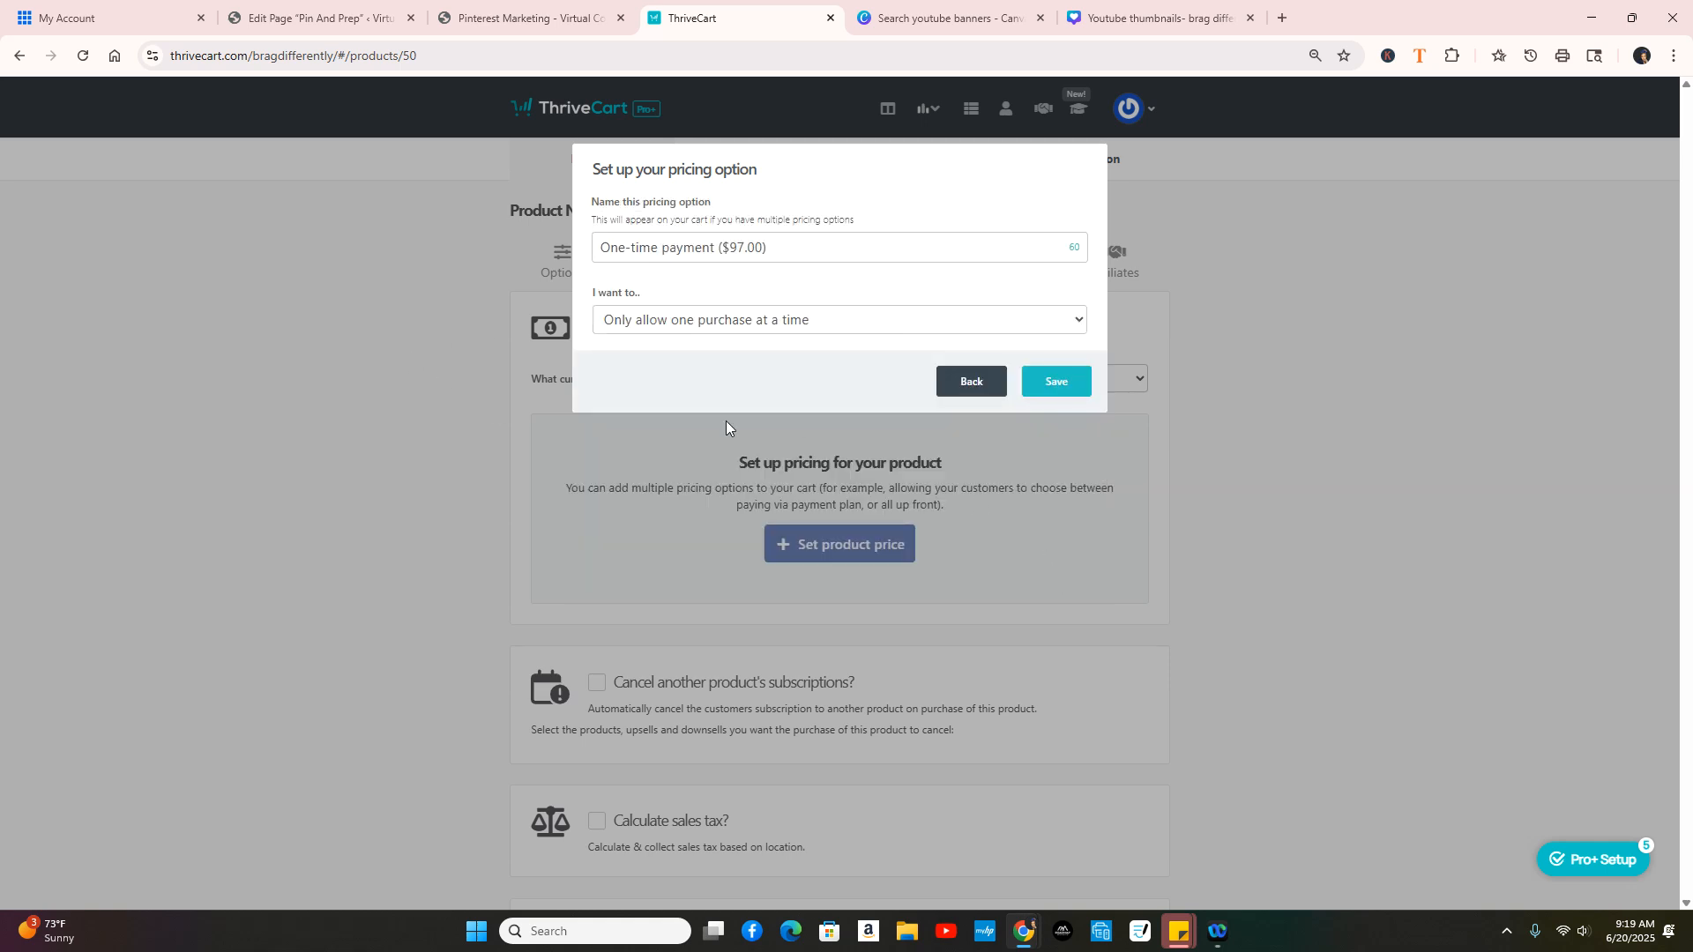
{"action": "left_click", "coordinate": [1065, 385]}
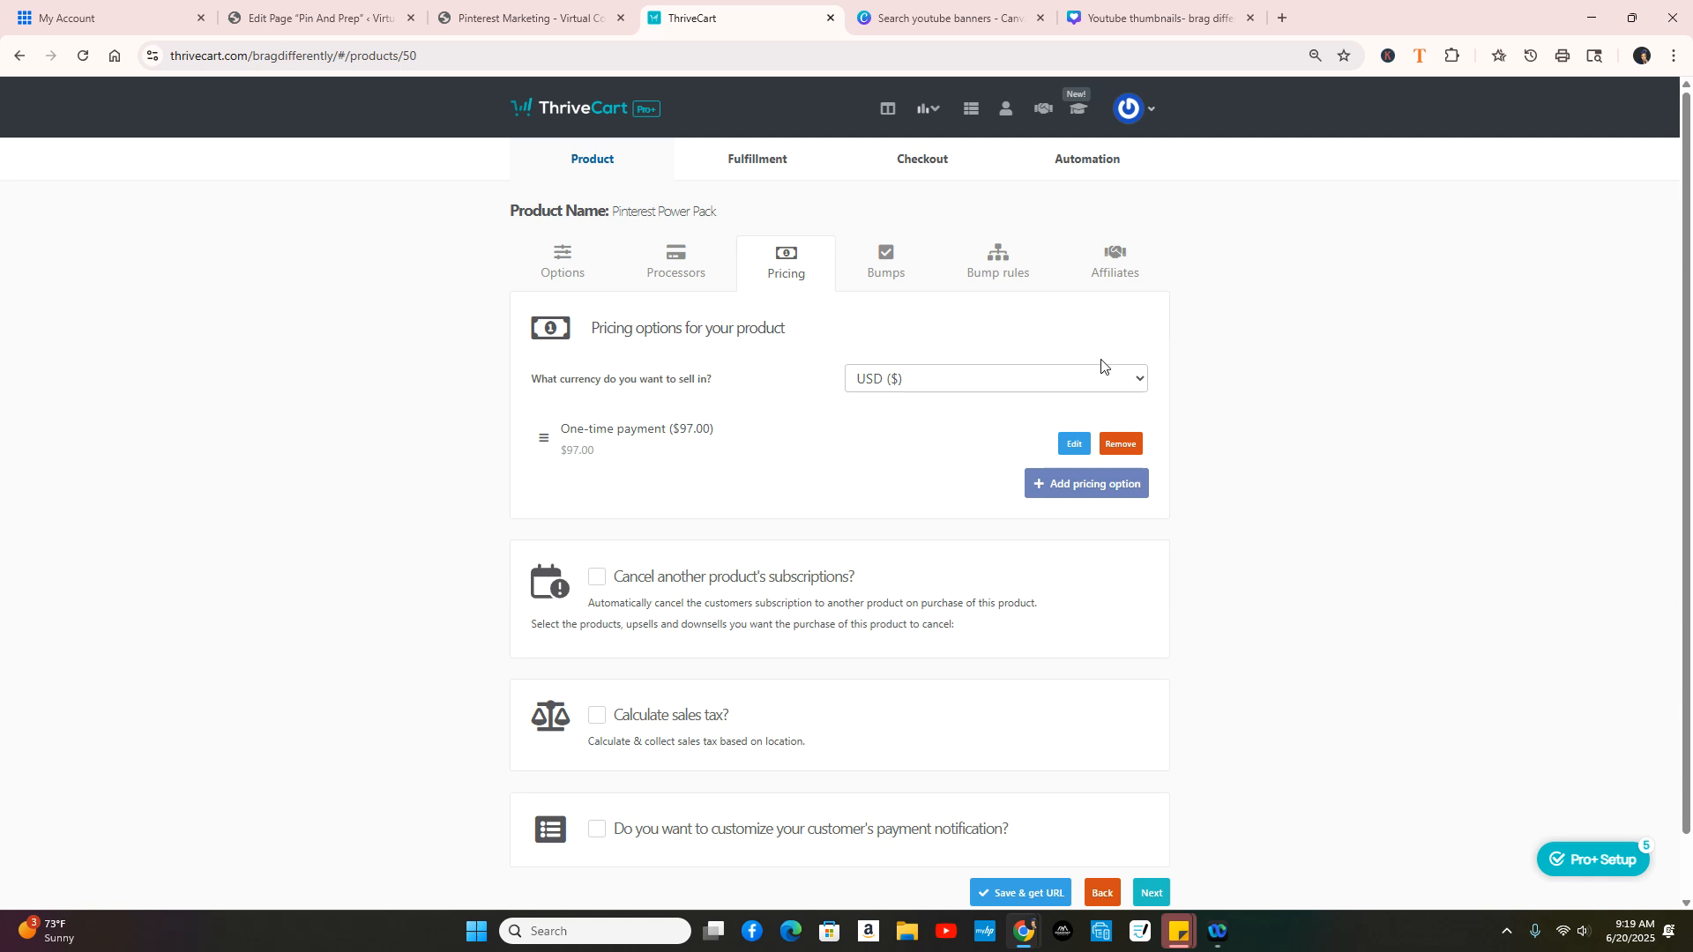
{"action": "left_click", "coordinate": [1092, 494]}
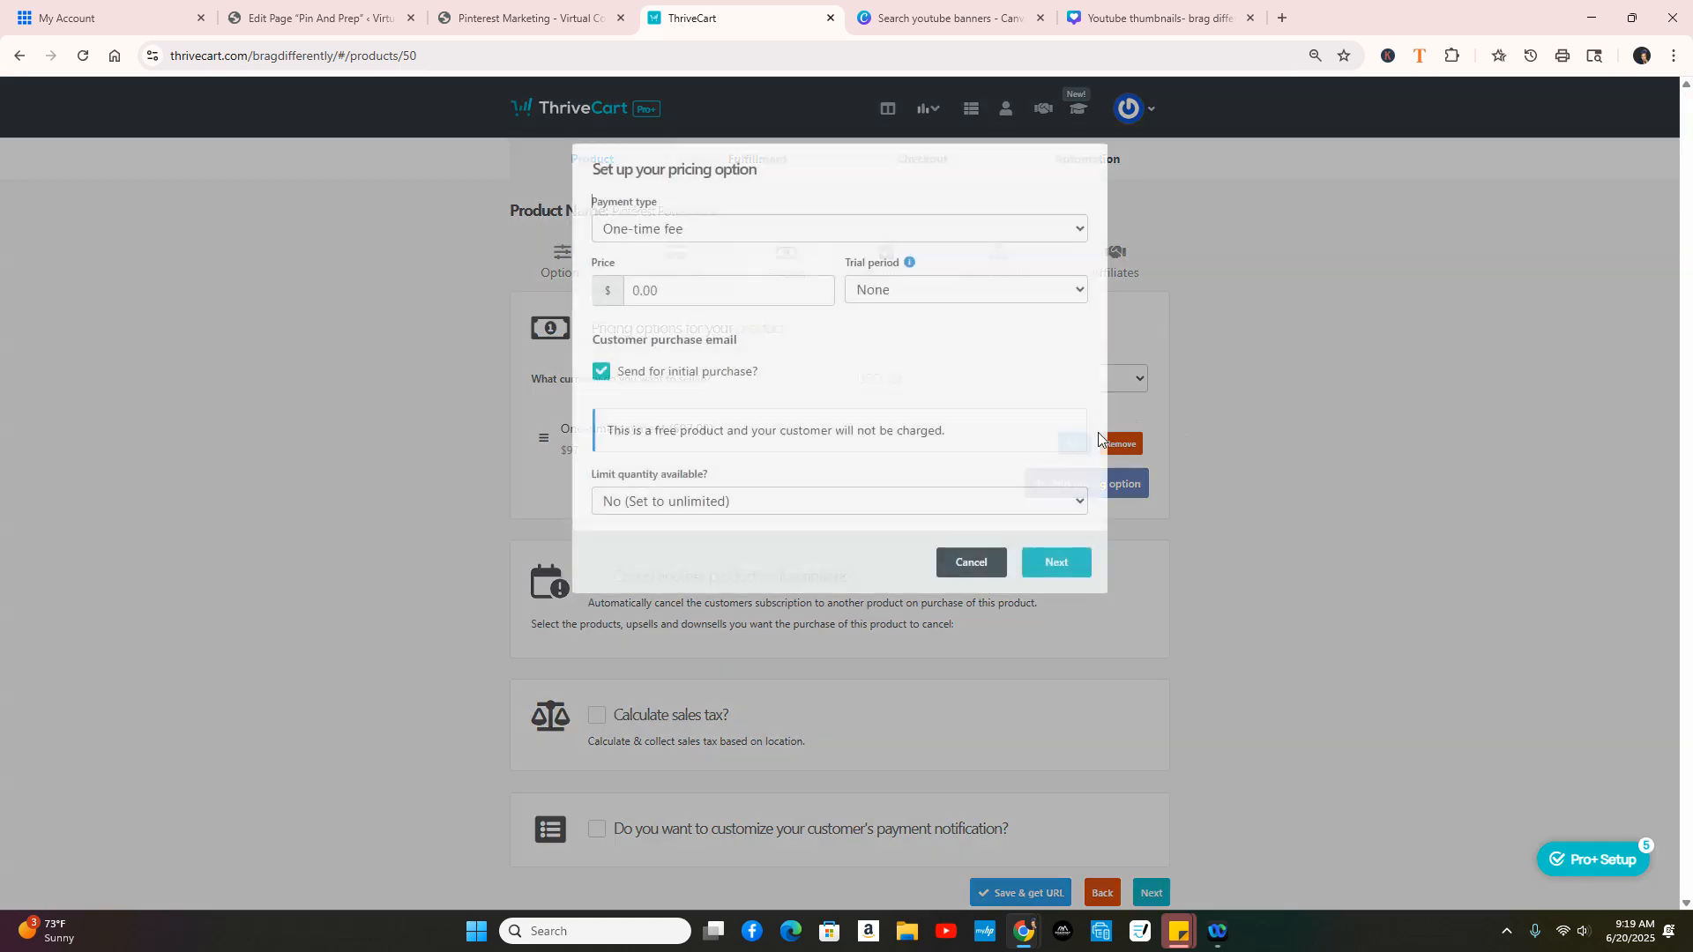
{"action": "left_click", "coordinate": [856, 227]}
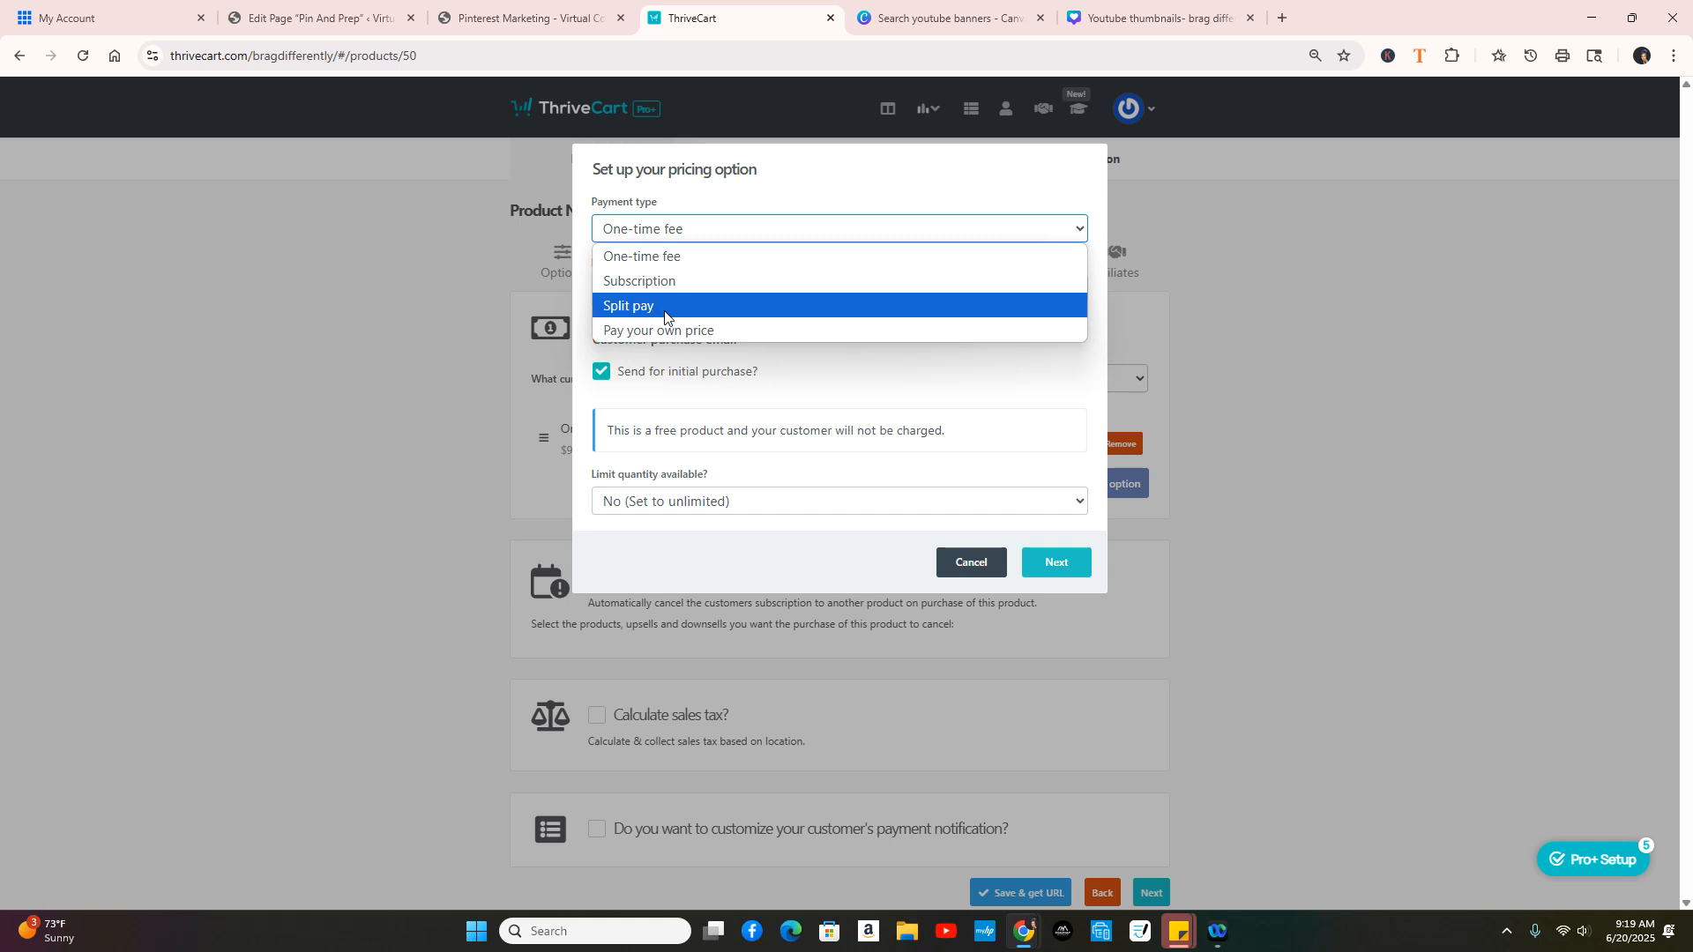
{"action": "left_click", "coordinate": [665, 308]}
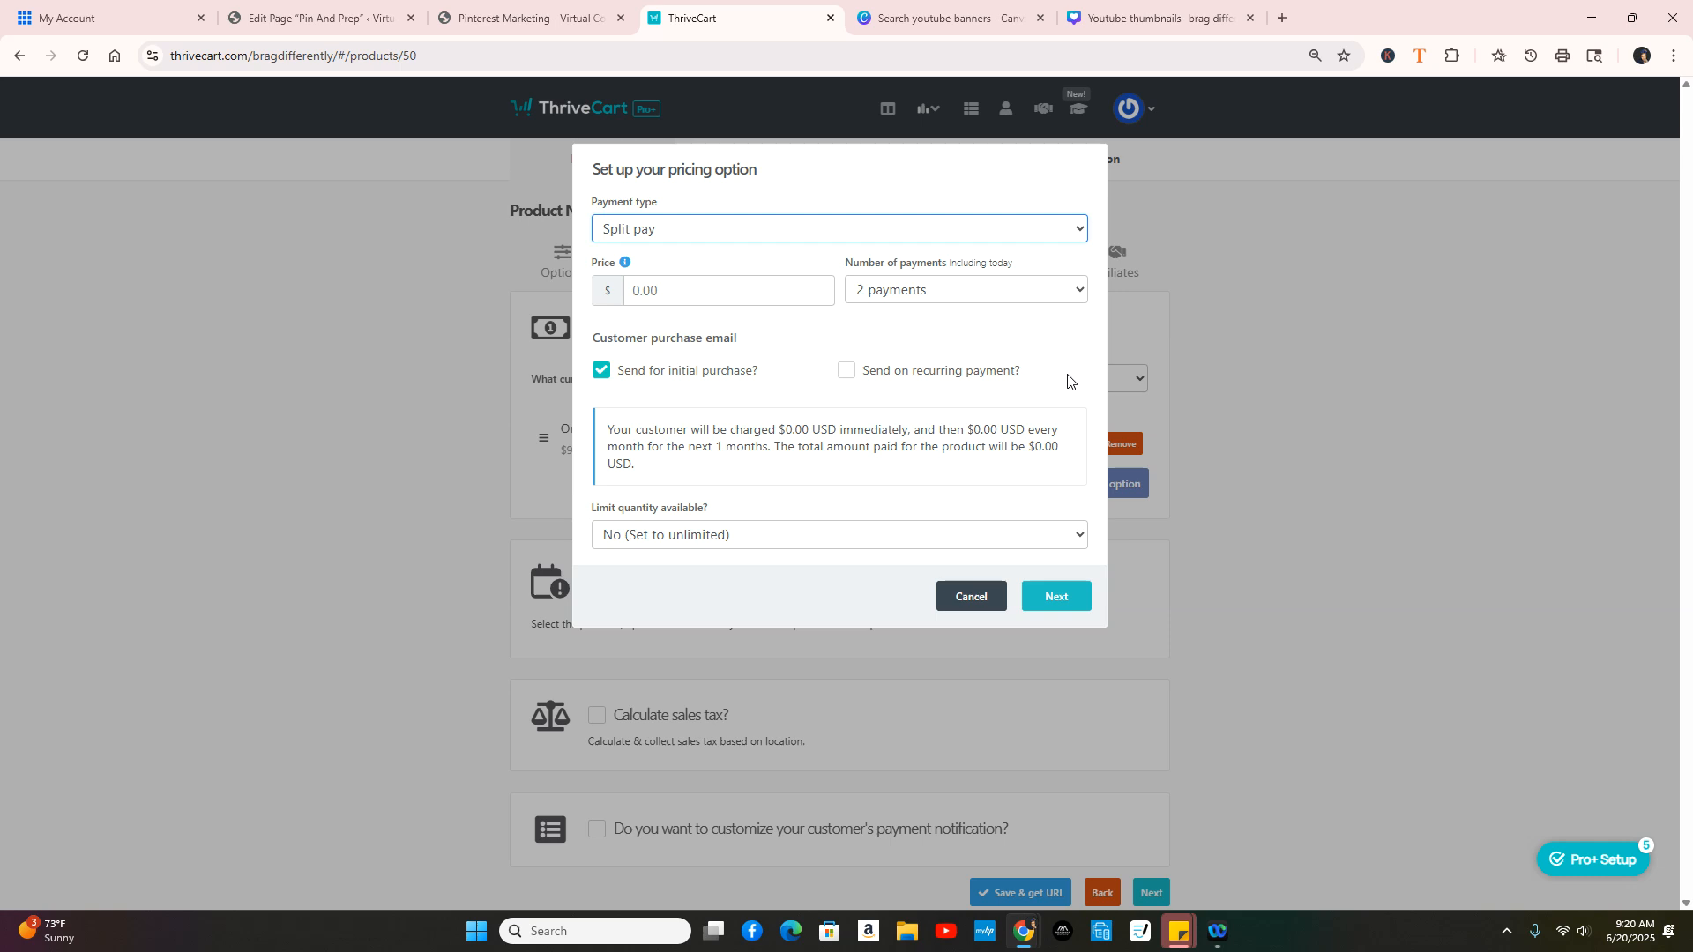
{"action": "left_click", "coordinate": [977, 600]}
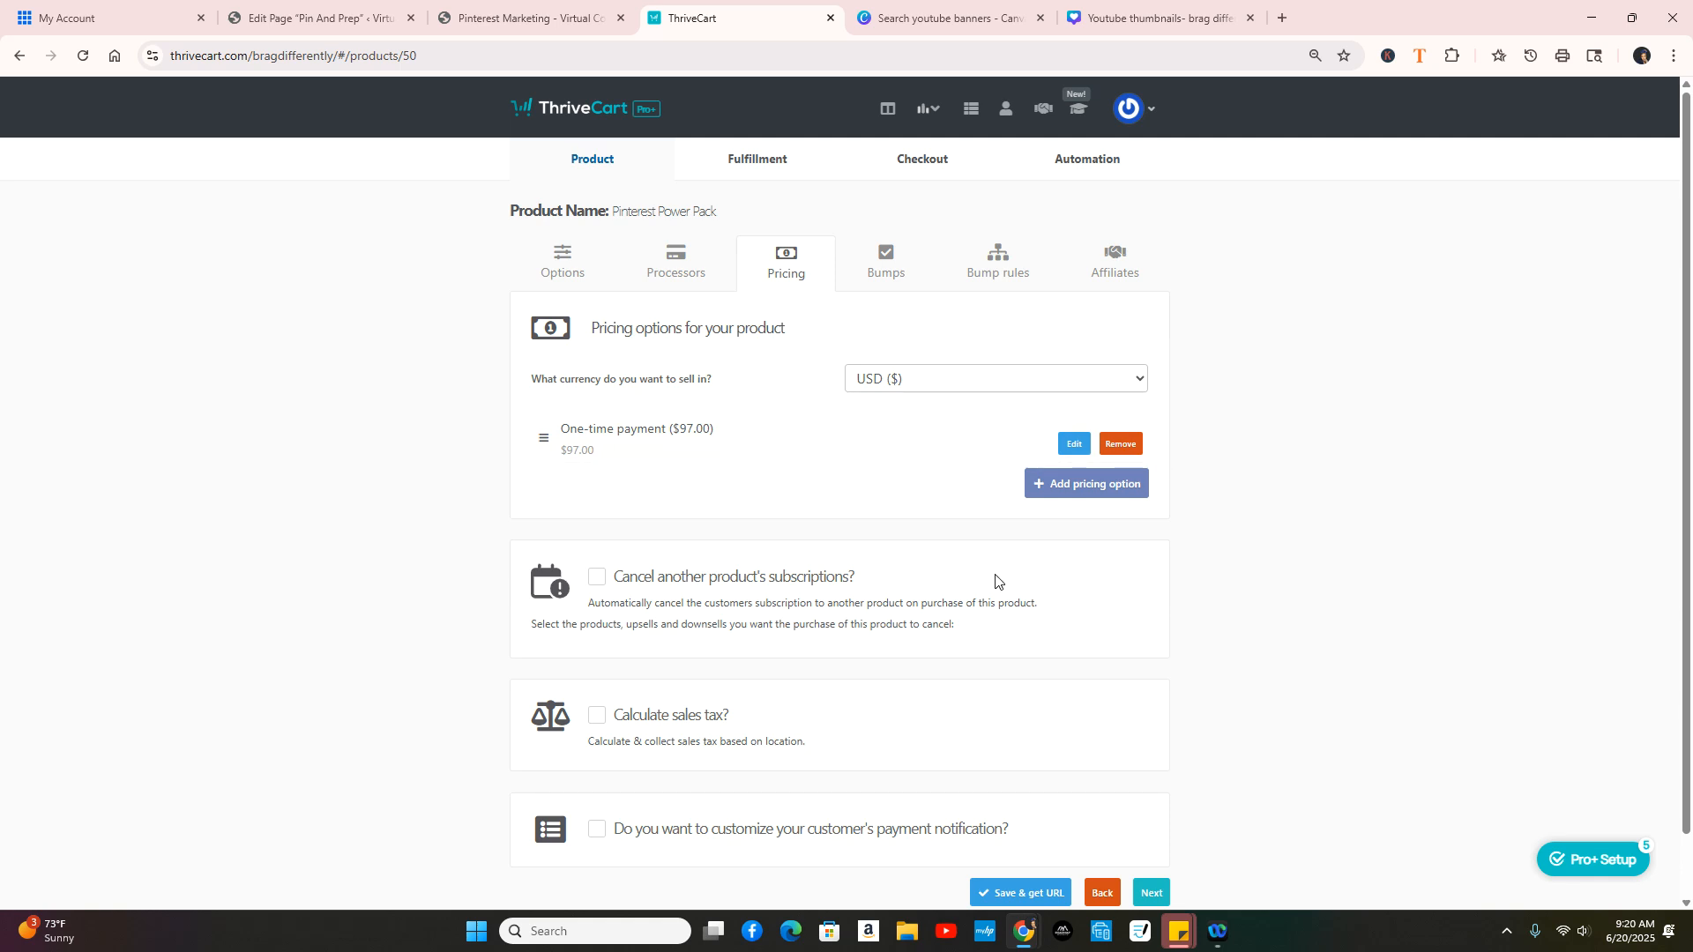
{"action": "scroll", "coordinate": [882, 511], "scroll_direction": "down", "scroll_amount": 1}
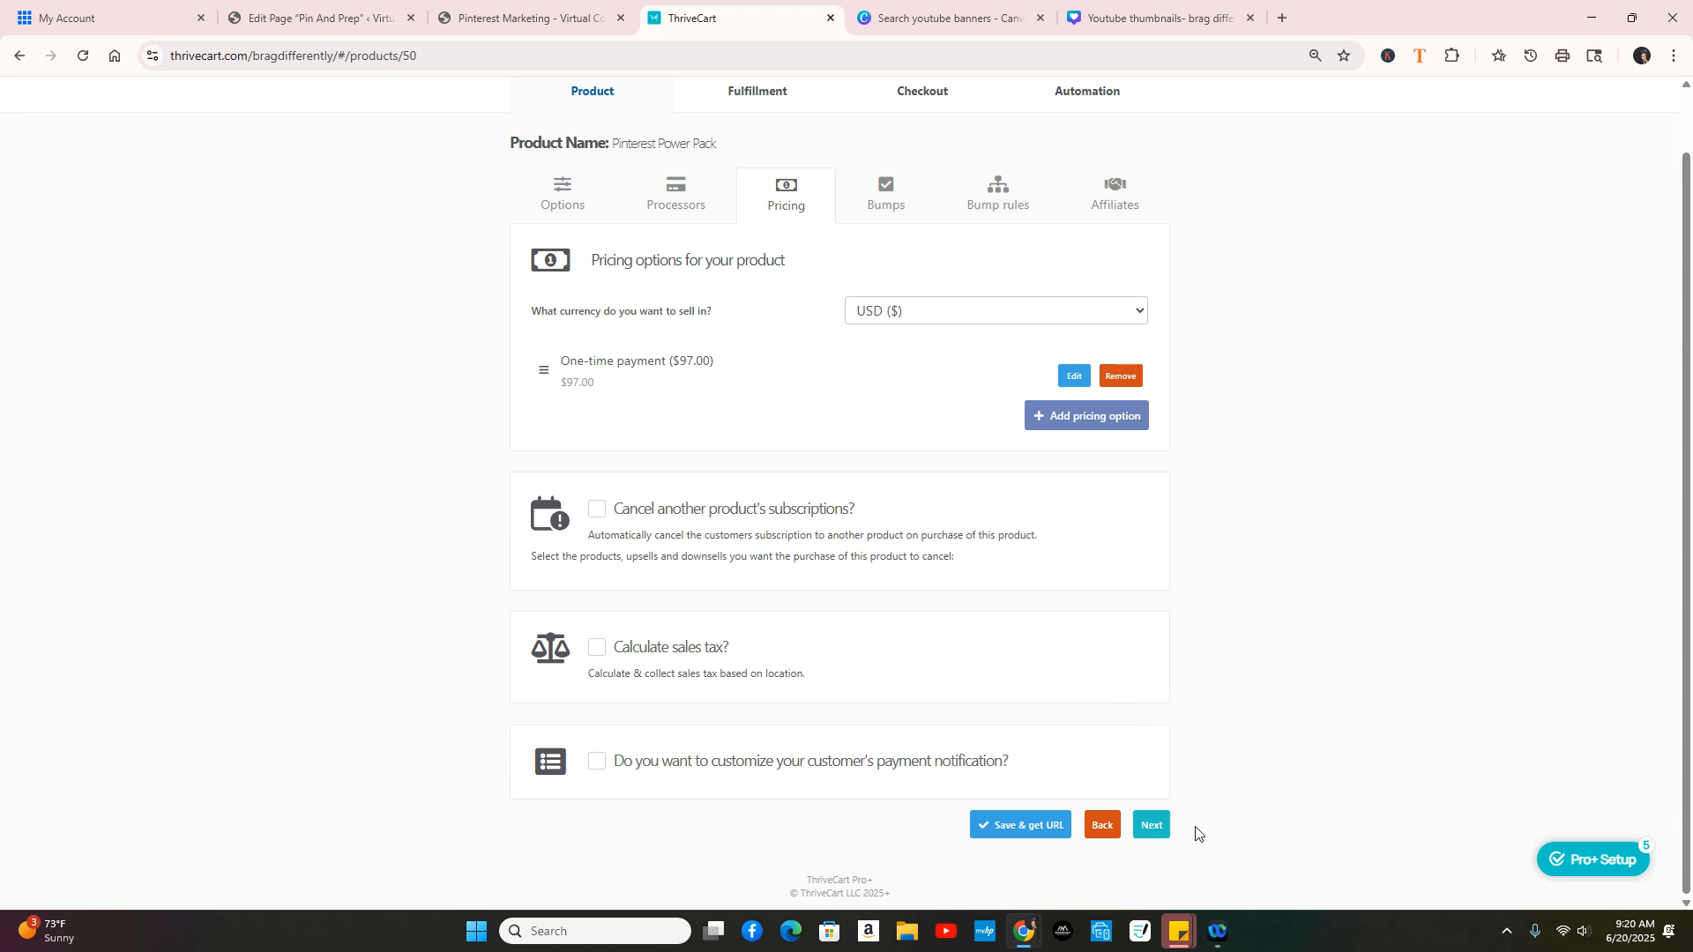
Step: Advance to the Bumps step, which has no bump offers yet
{"action": "left_click", "coordinate": [1151, 825]}
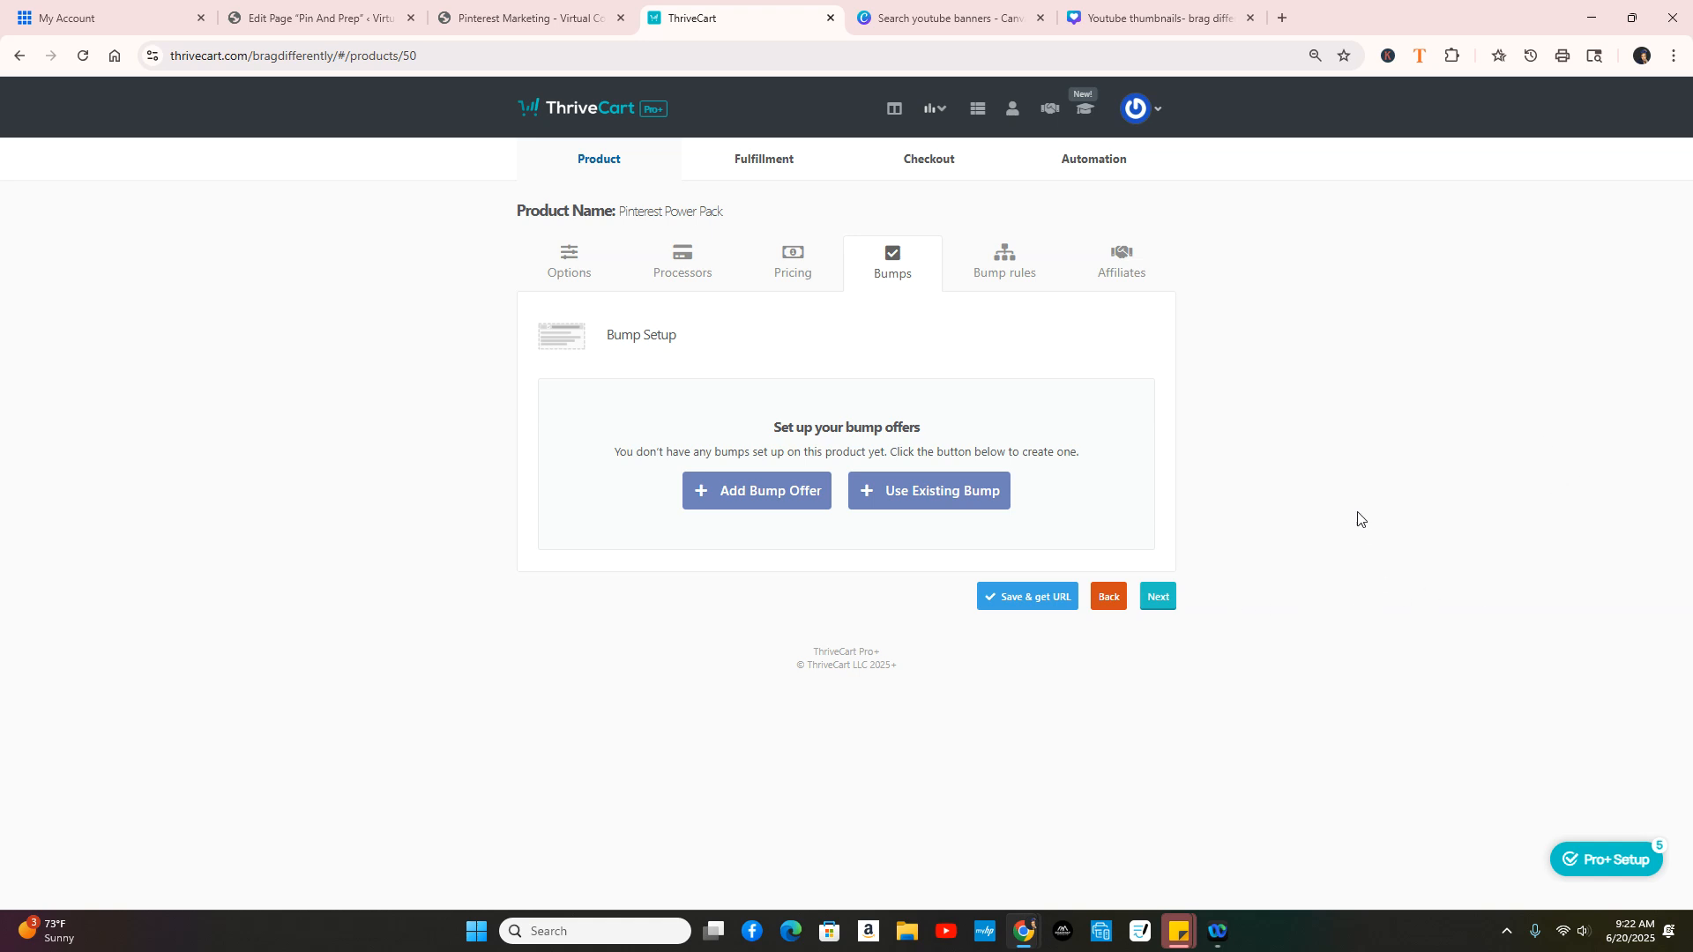
Step: Advance past Bump rules and Affiliates to the Fulfillment step
{"action": "left_click", "coordinate": [1164, 603]}
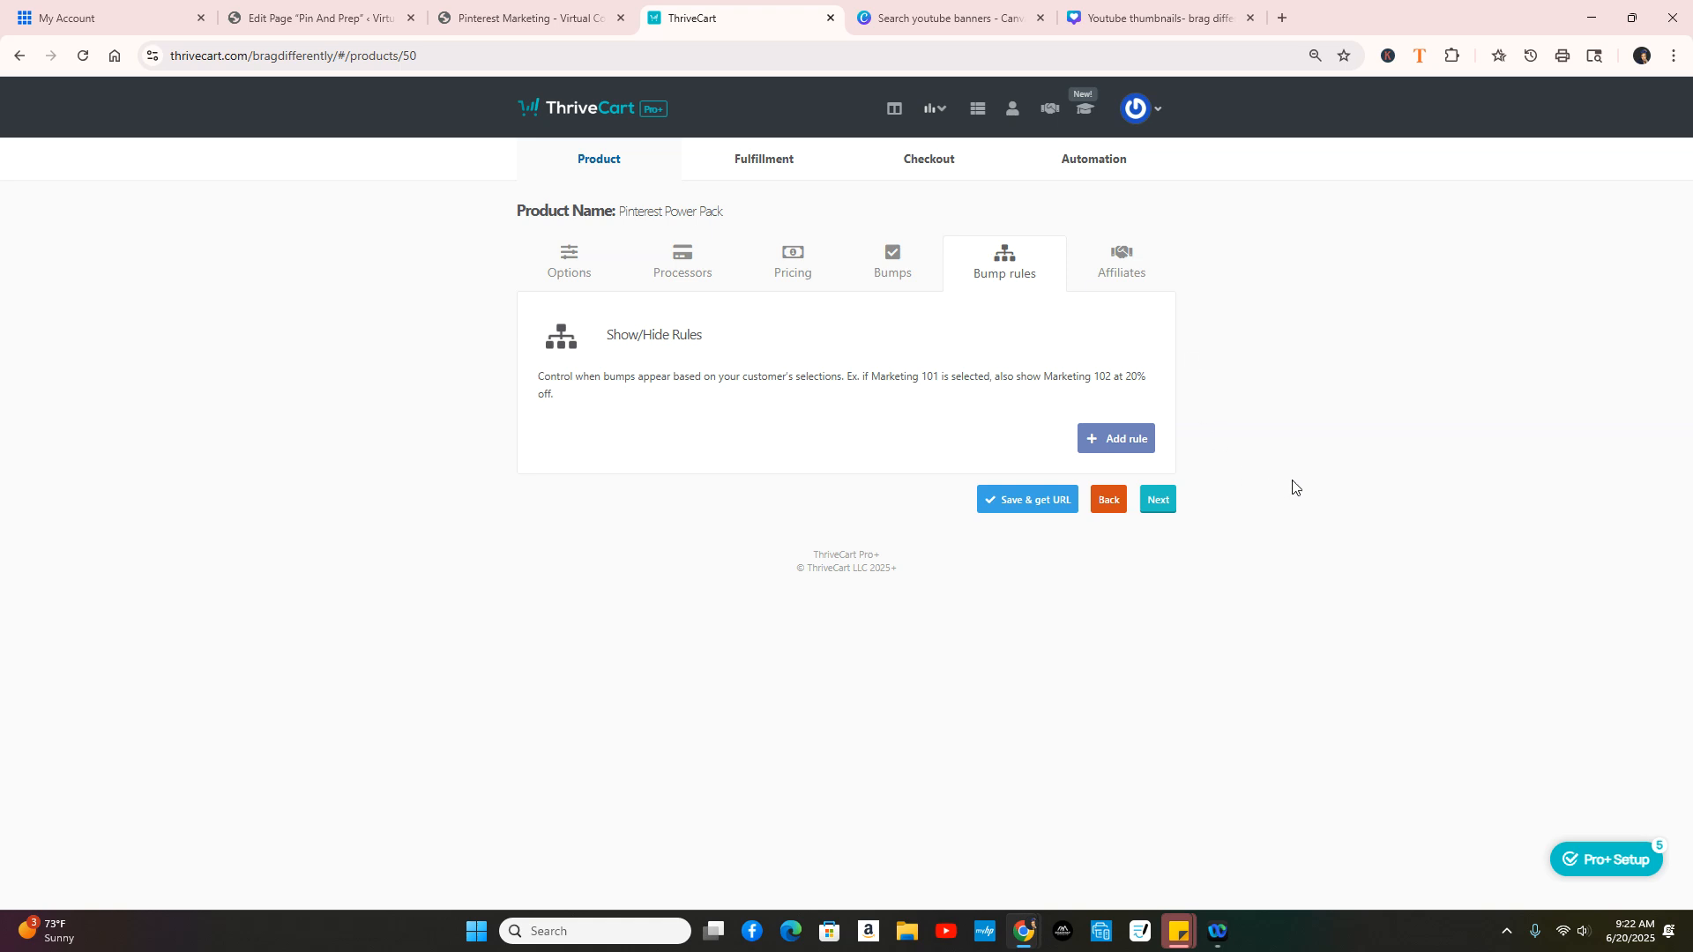
{"action": "left_click", "coordinate": [1175, 501]}
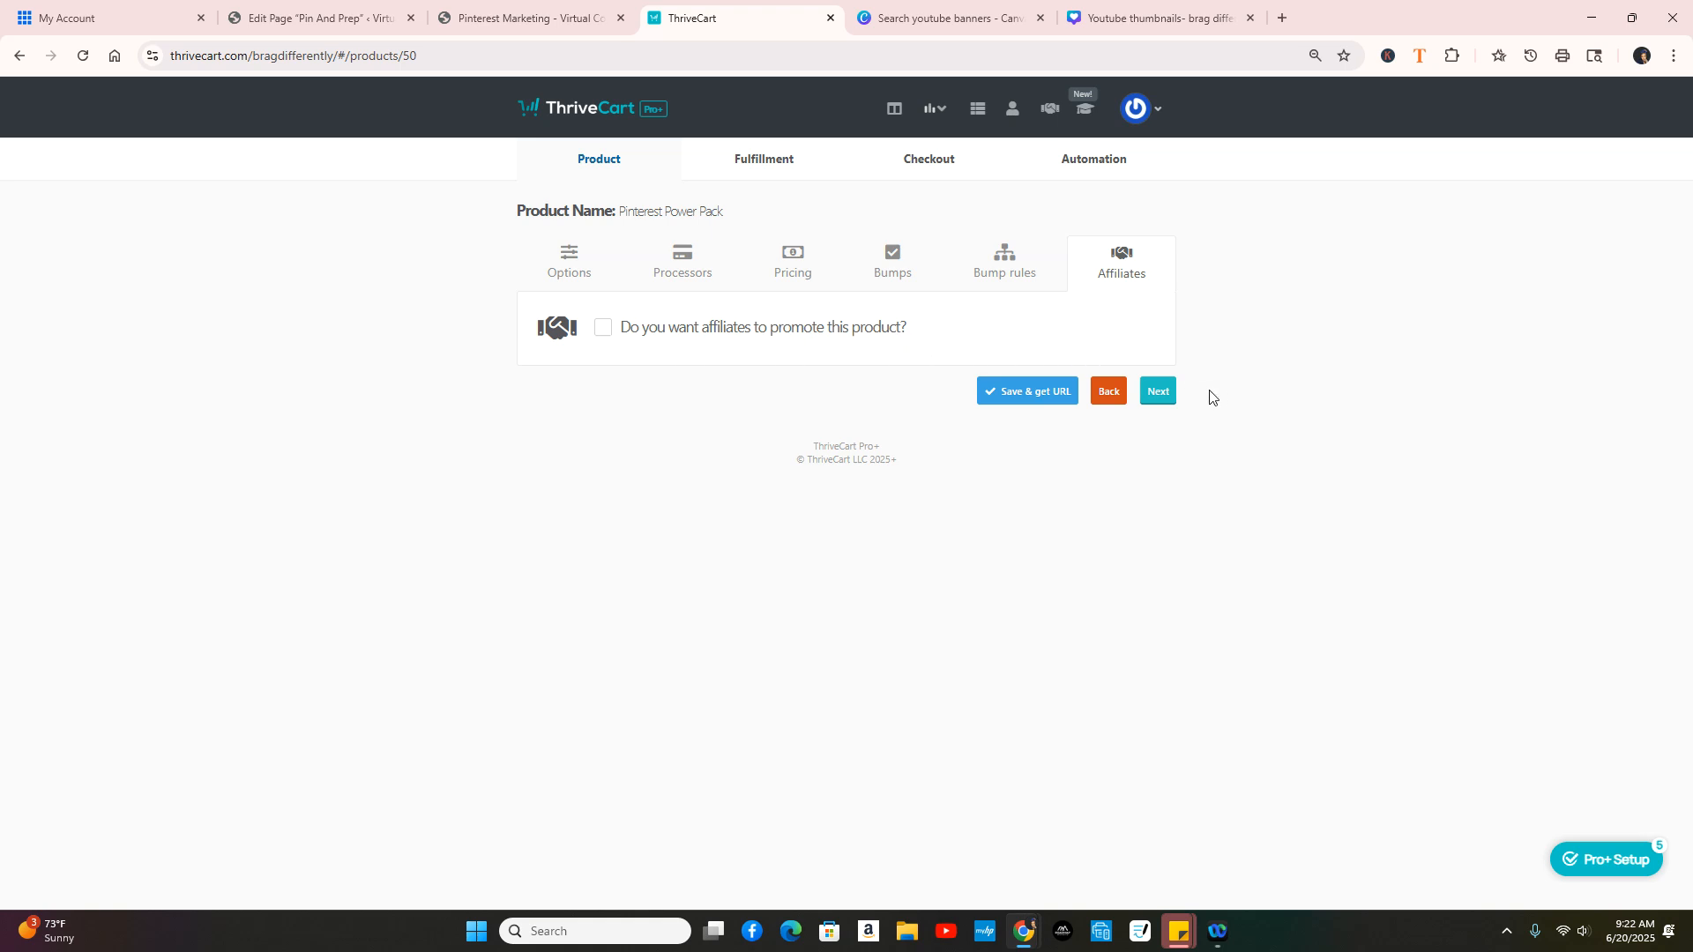
{"action": "left_click", "coordinate": [1160, 397]}
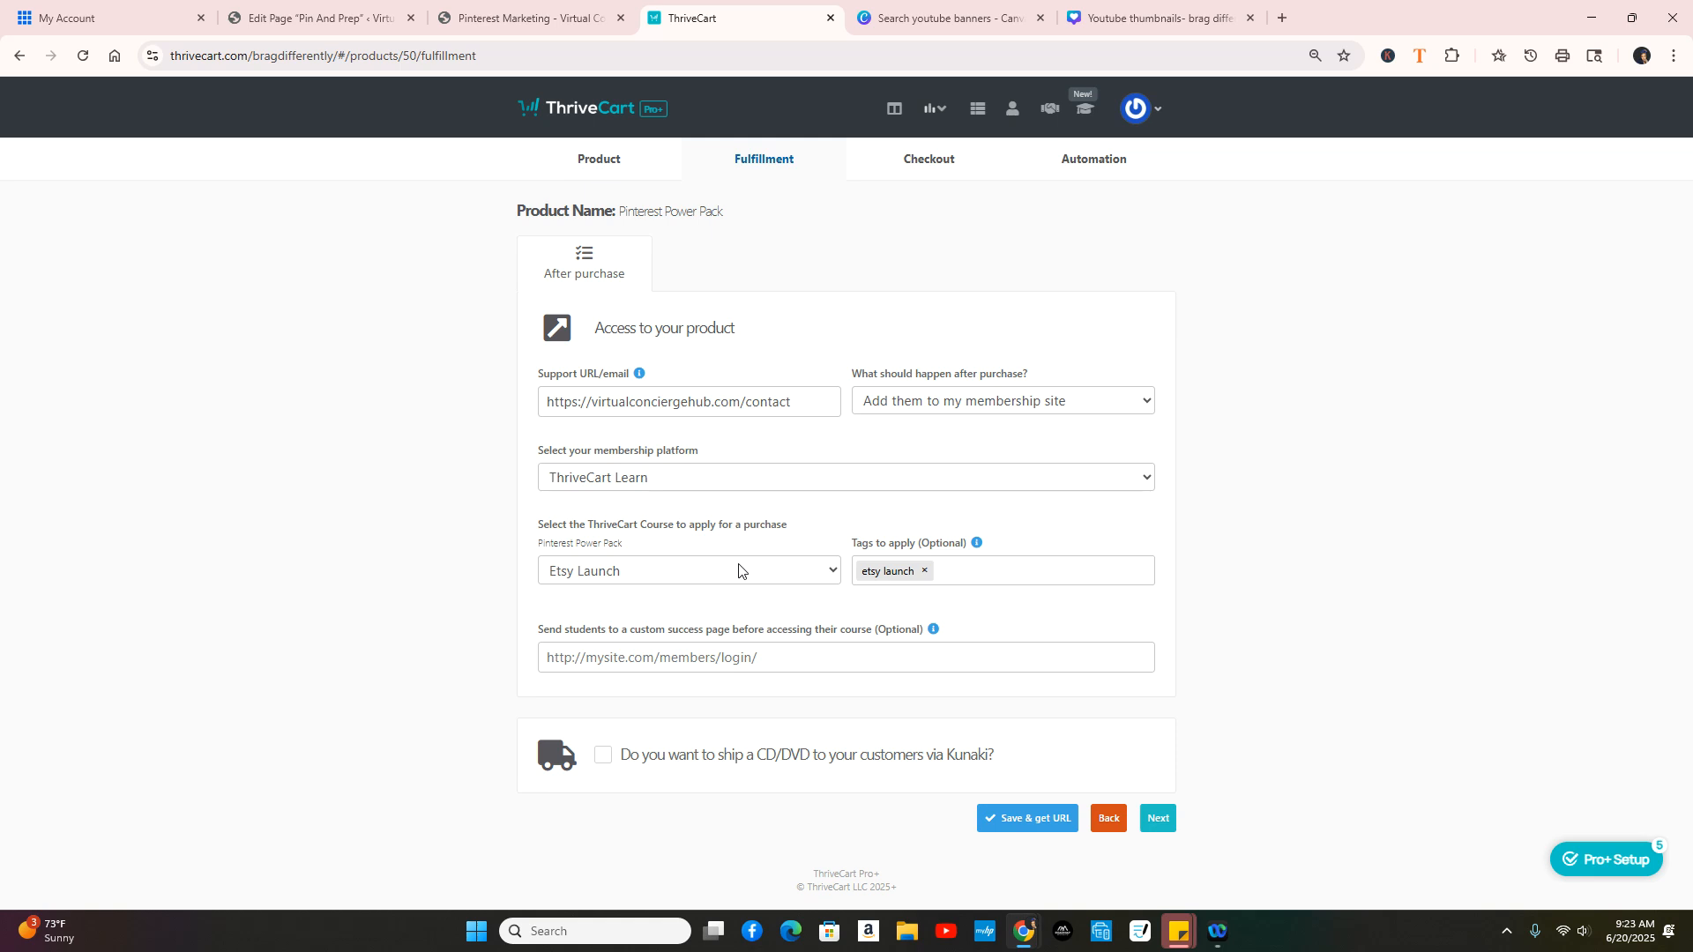
Step: Grant the Pinterest Marketing course and replace the etsy launch tag with 'pinterest marketing'
{"action": "left_click", "coordinate": [787, 569]}
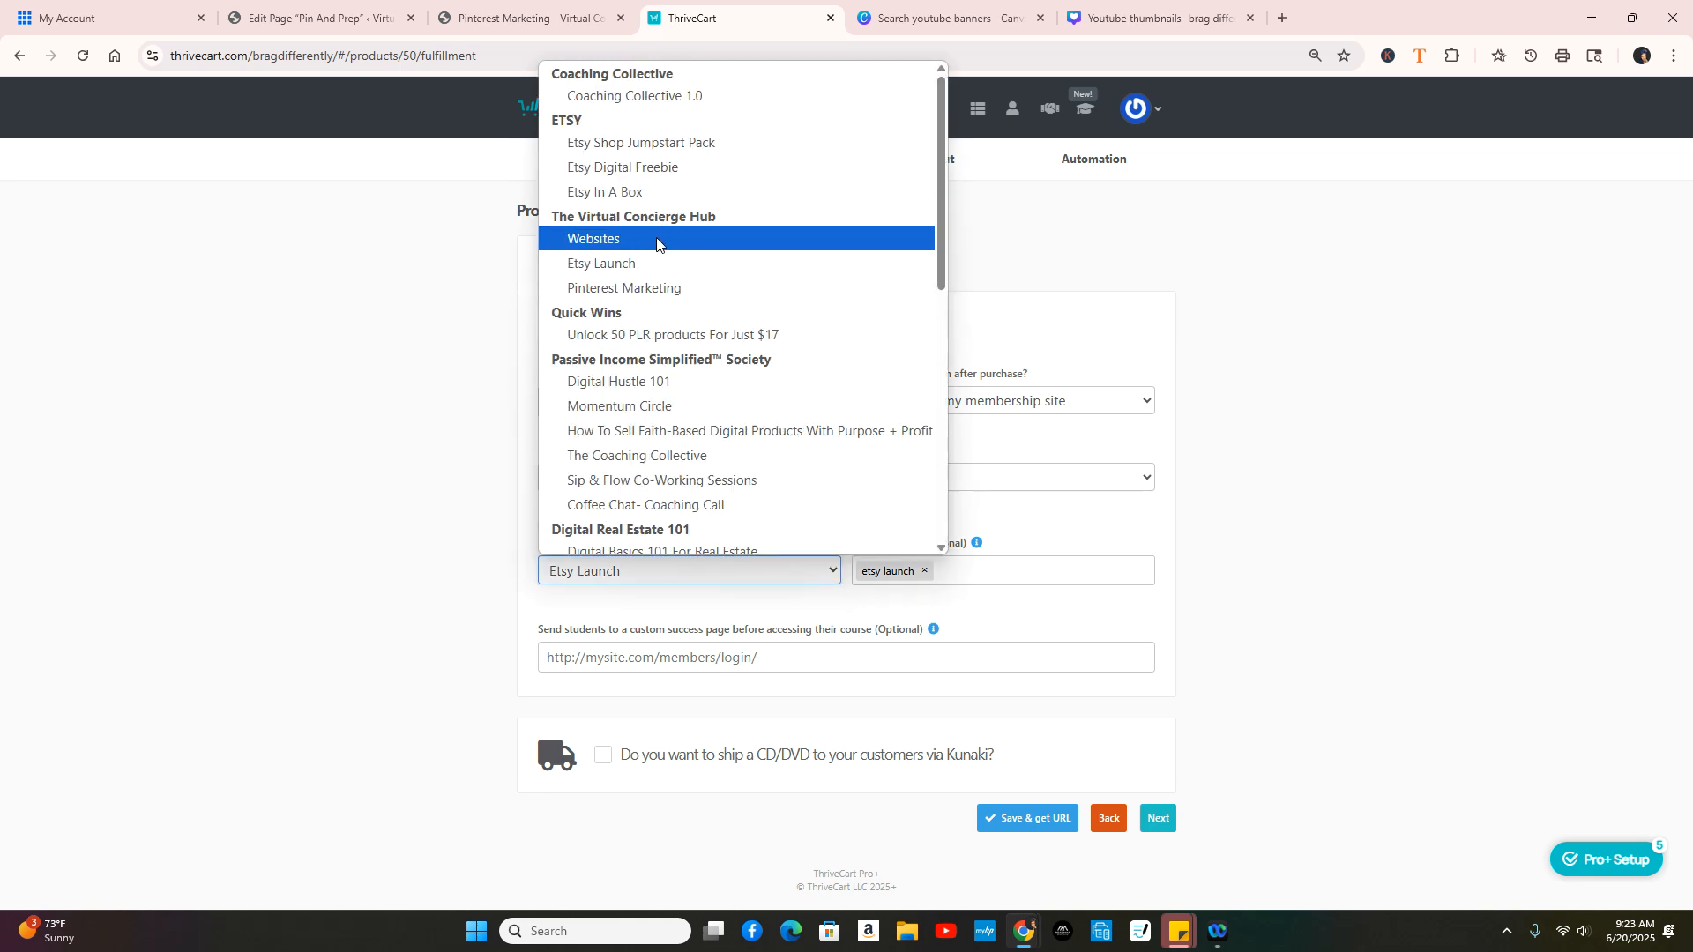
{"action": "left_click", "coordinate": [649, 288]}
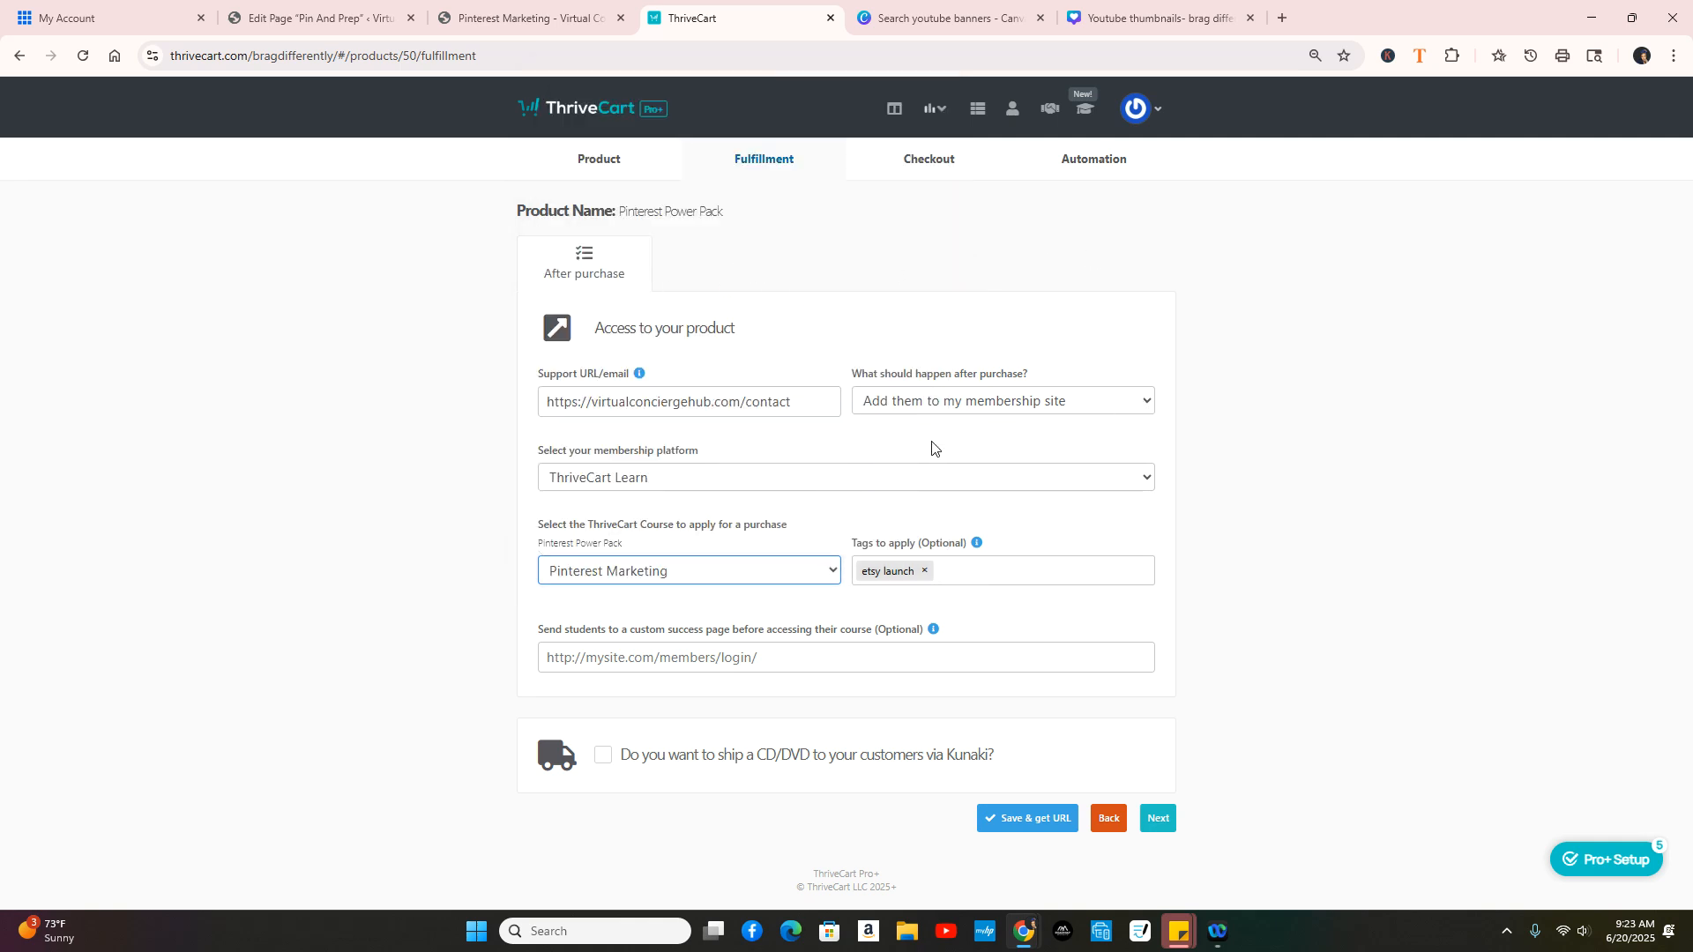
{"action": "left_click", "coordinate": [924, 570]}
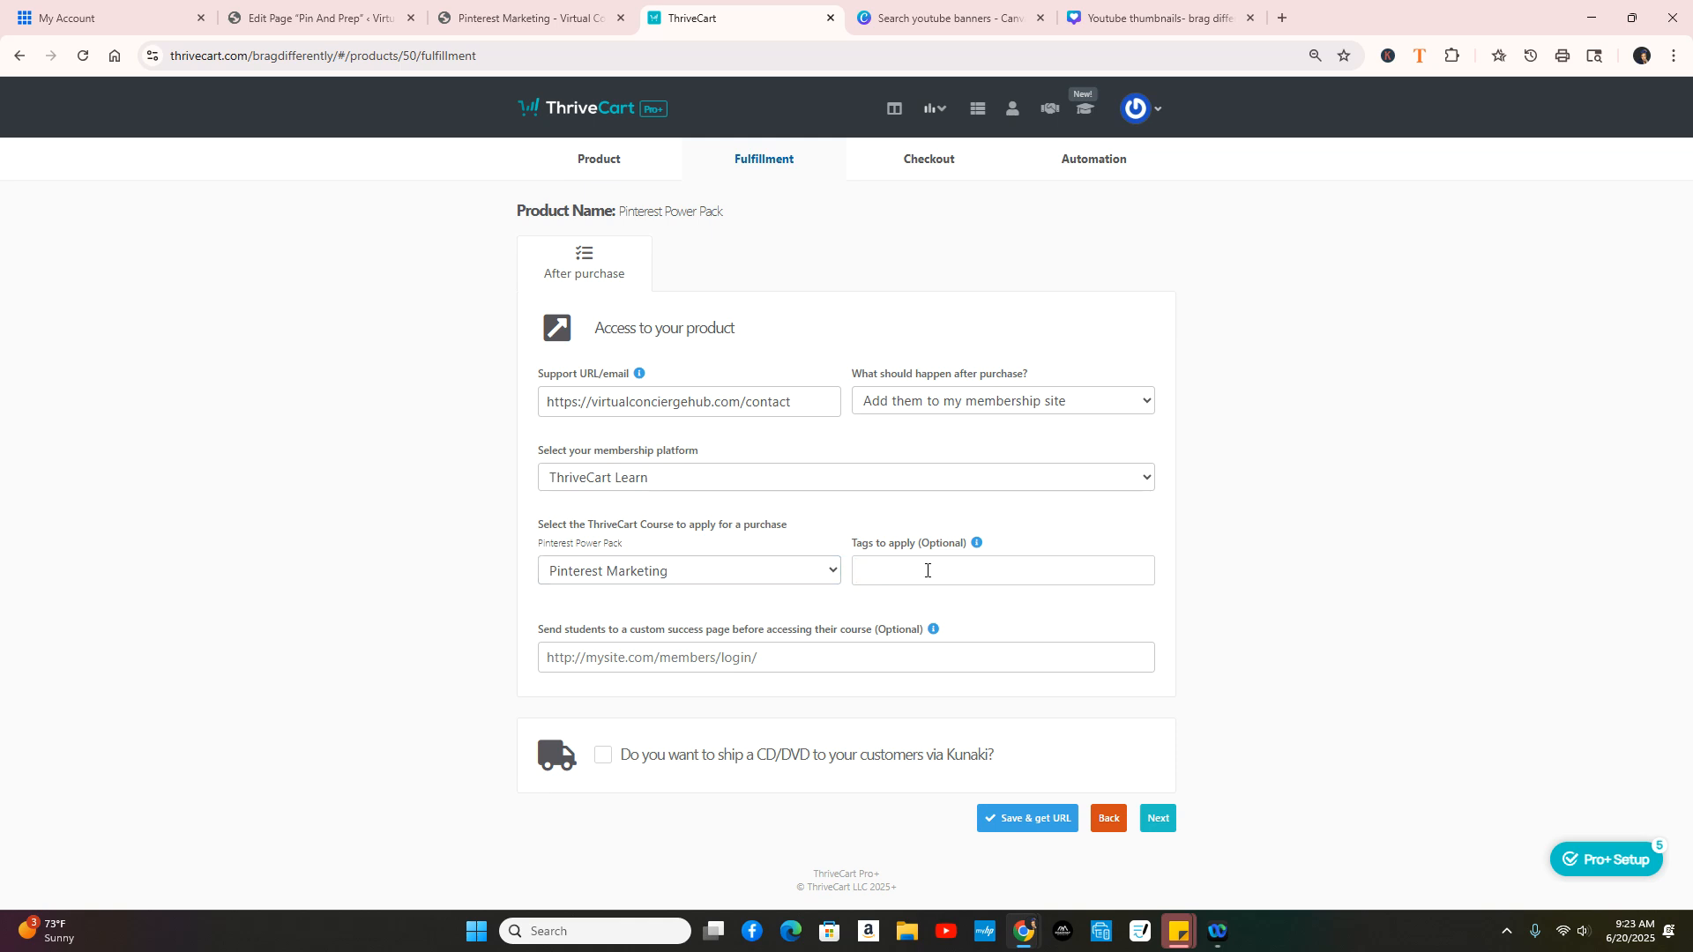
{"action": "type", "text": "p"}
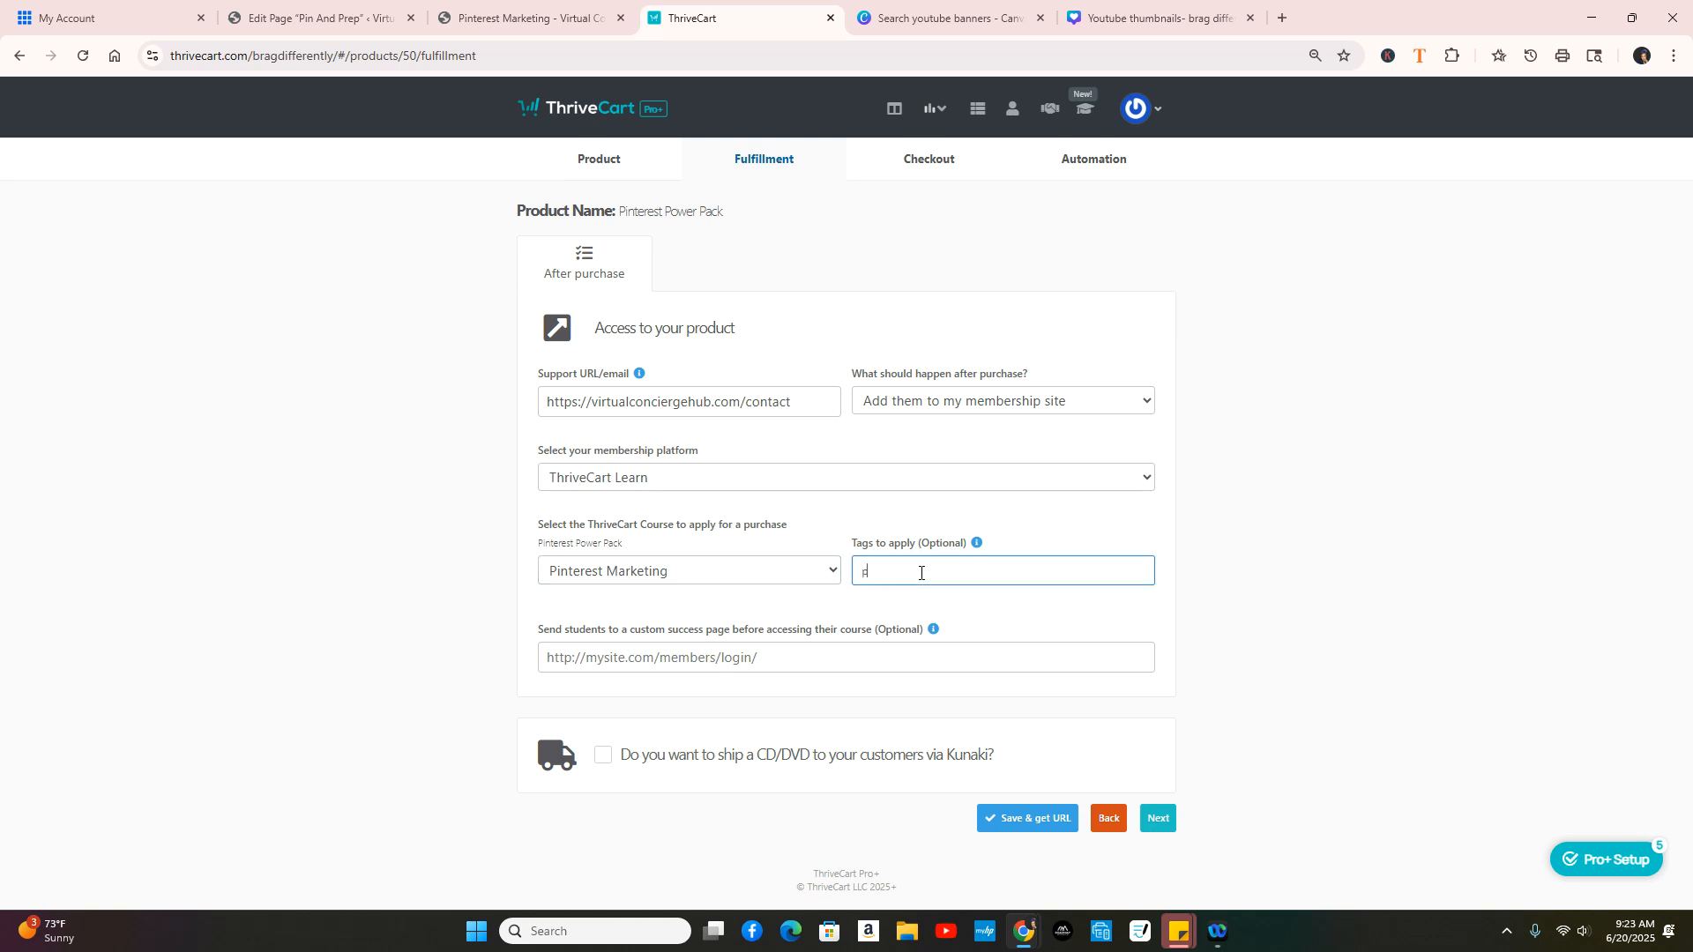
{"action": "type", "text": "interest marketing"}
{"action": "left_click", "coordinate": [1158, 818]}
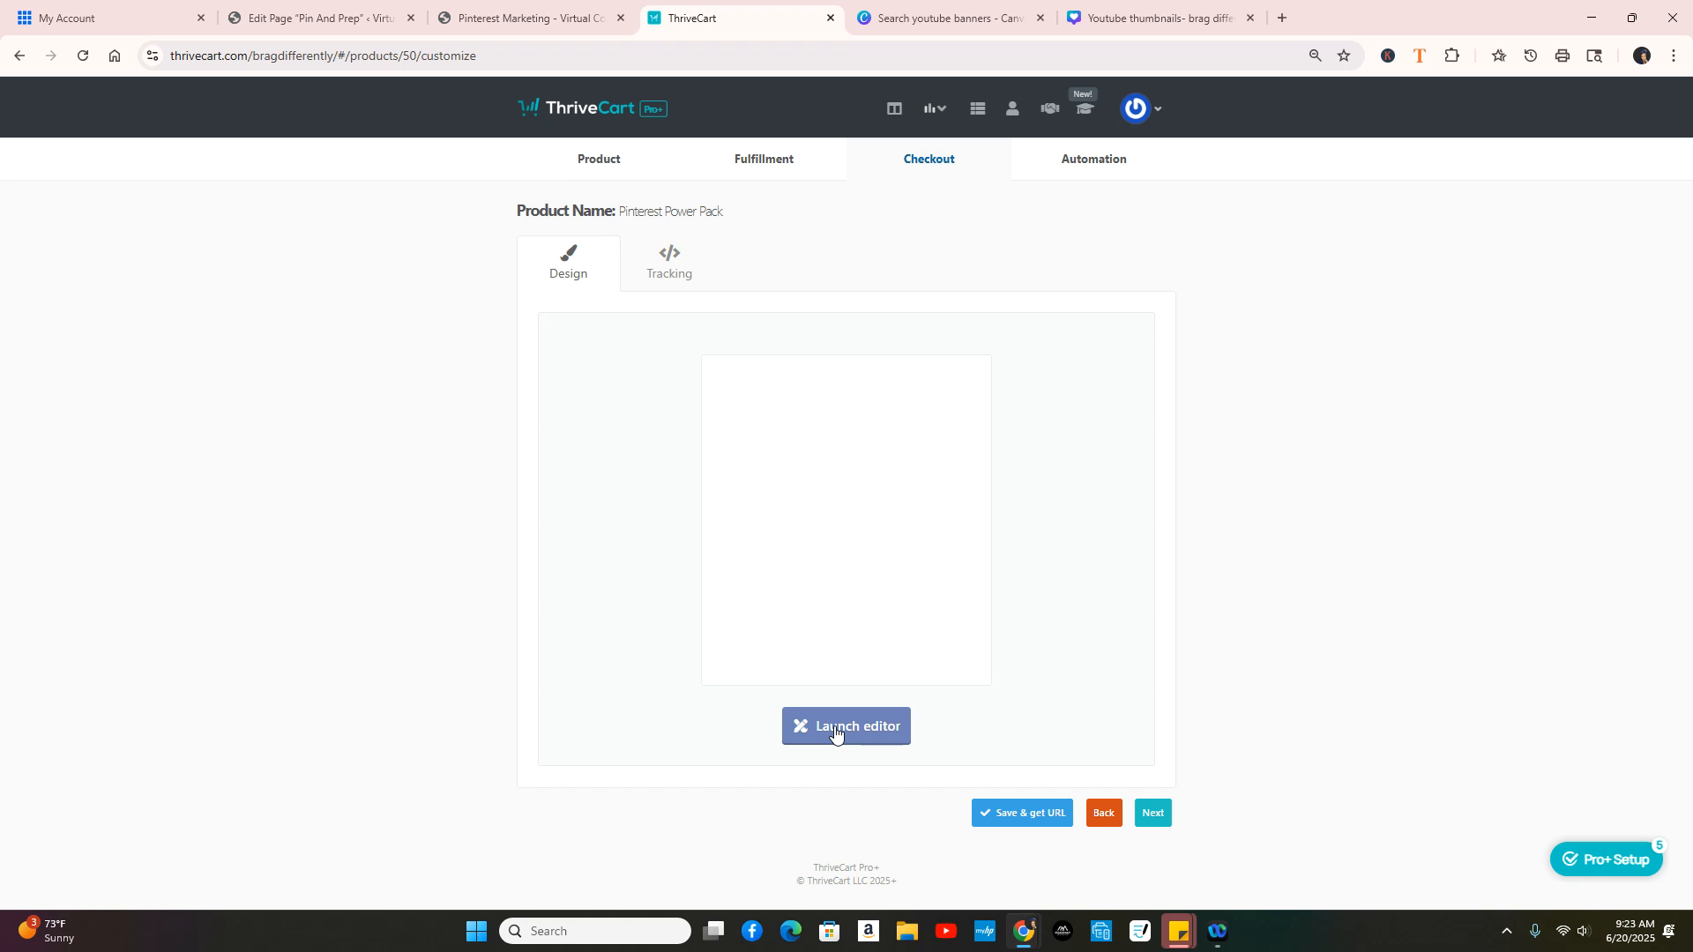
Step: In the checkout editor, retitle the product card 'Pinterest Power Pack' and preview Cart step 2
{"action": "left_click", "coordinate": [868, 726]}
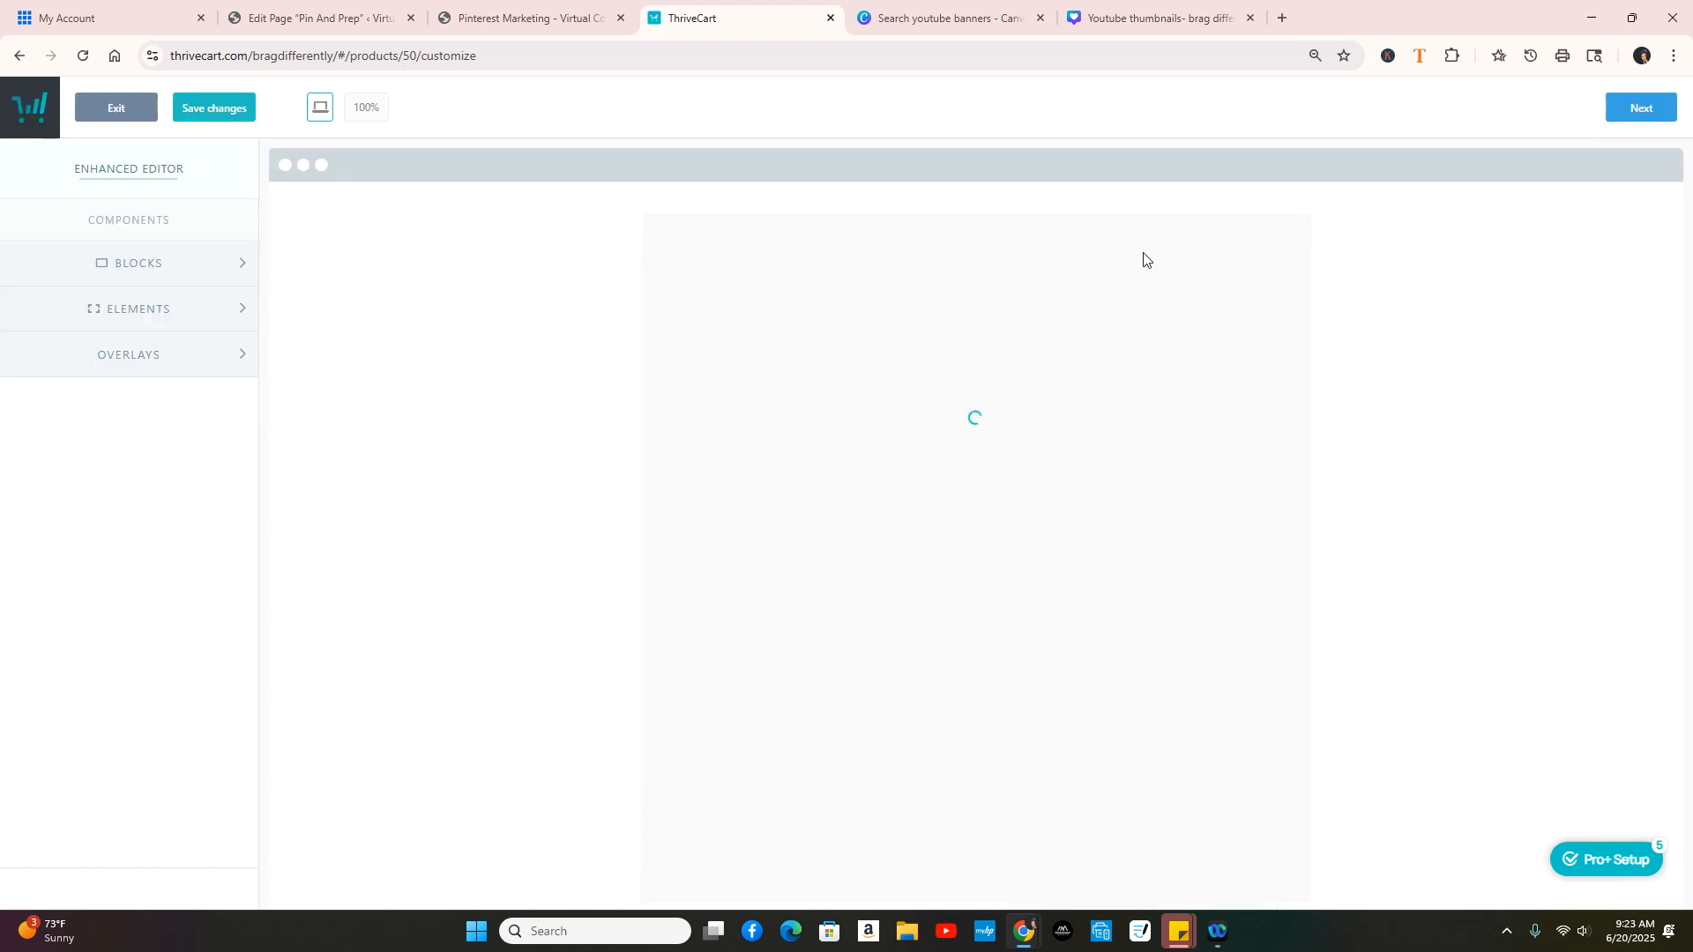
{"action": "left_click", "coordinate": [1153, 340]}
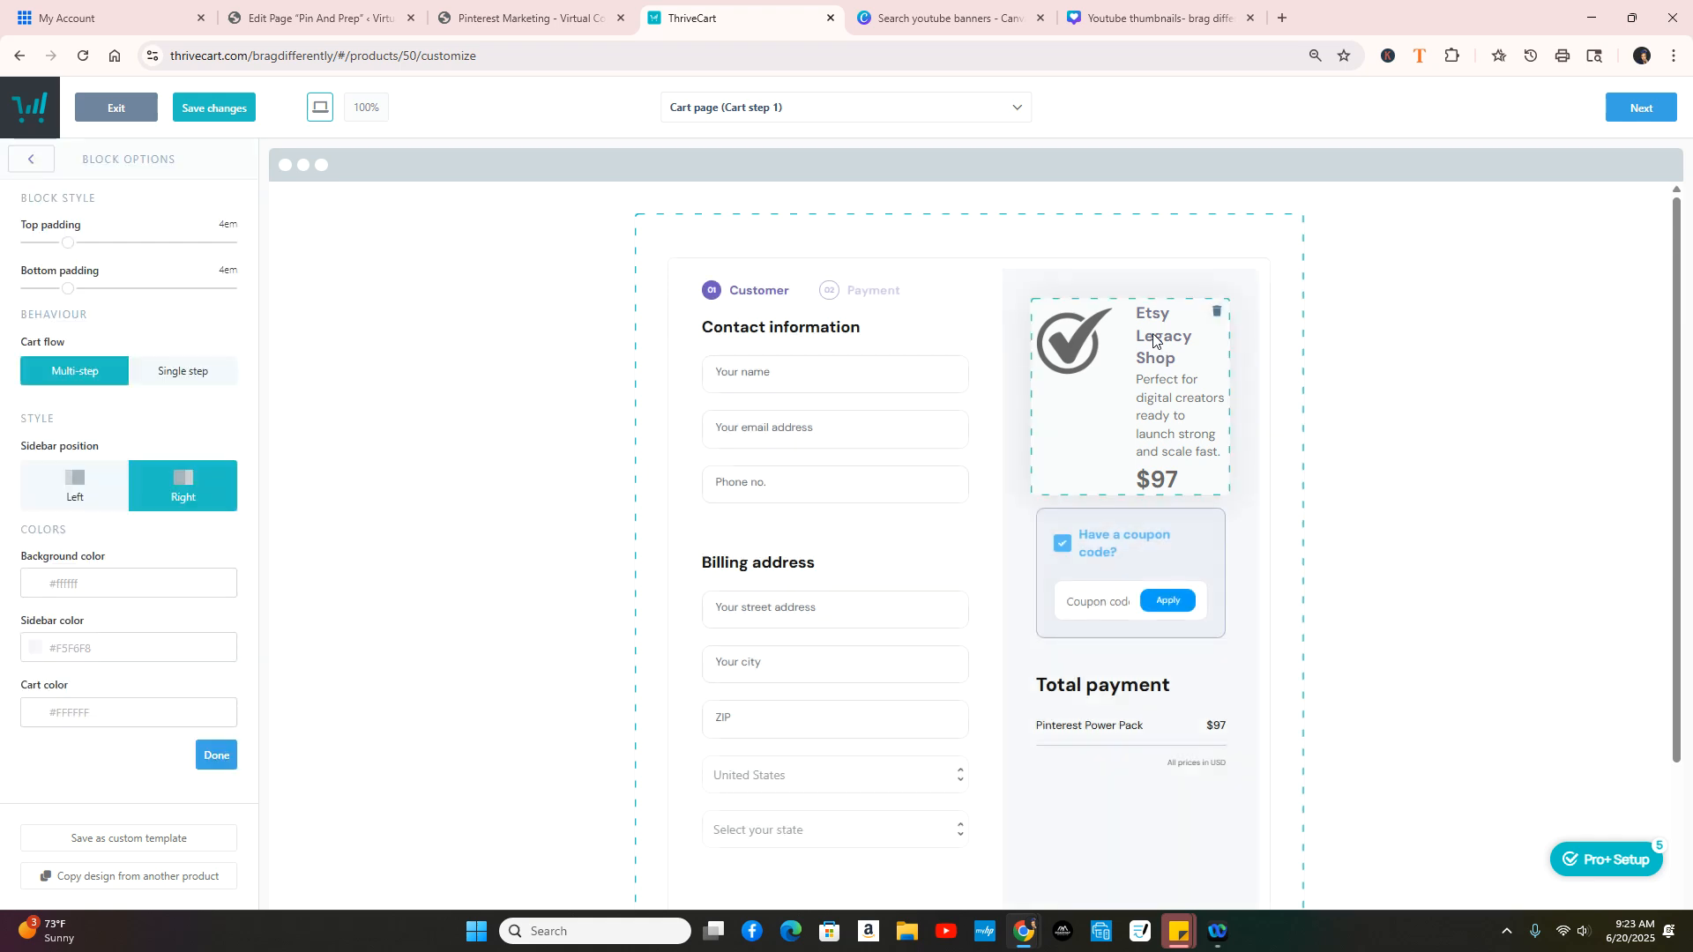
{"action": "left_click", "coordinate": [1153, 340]}
{"action": "left_click_drag", "start_coordinate": [1135, 313], "coordinate": [1203, 358]}
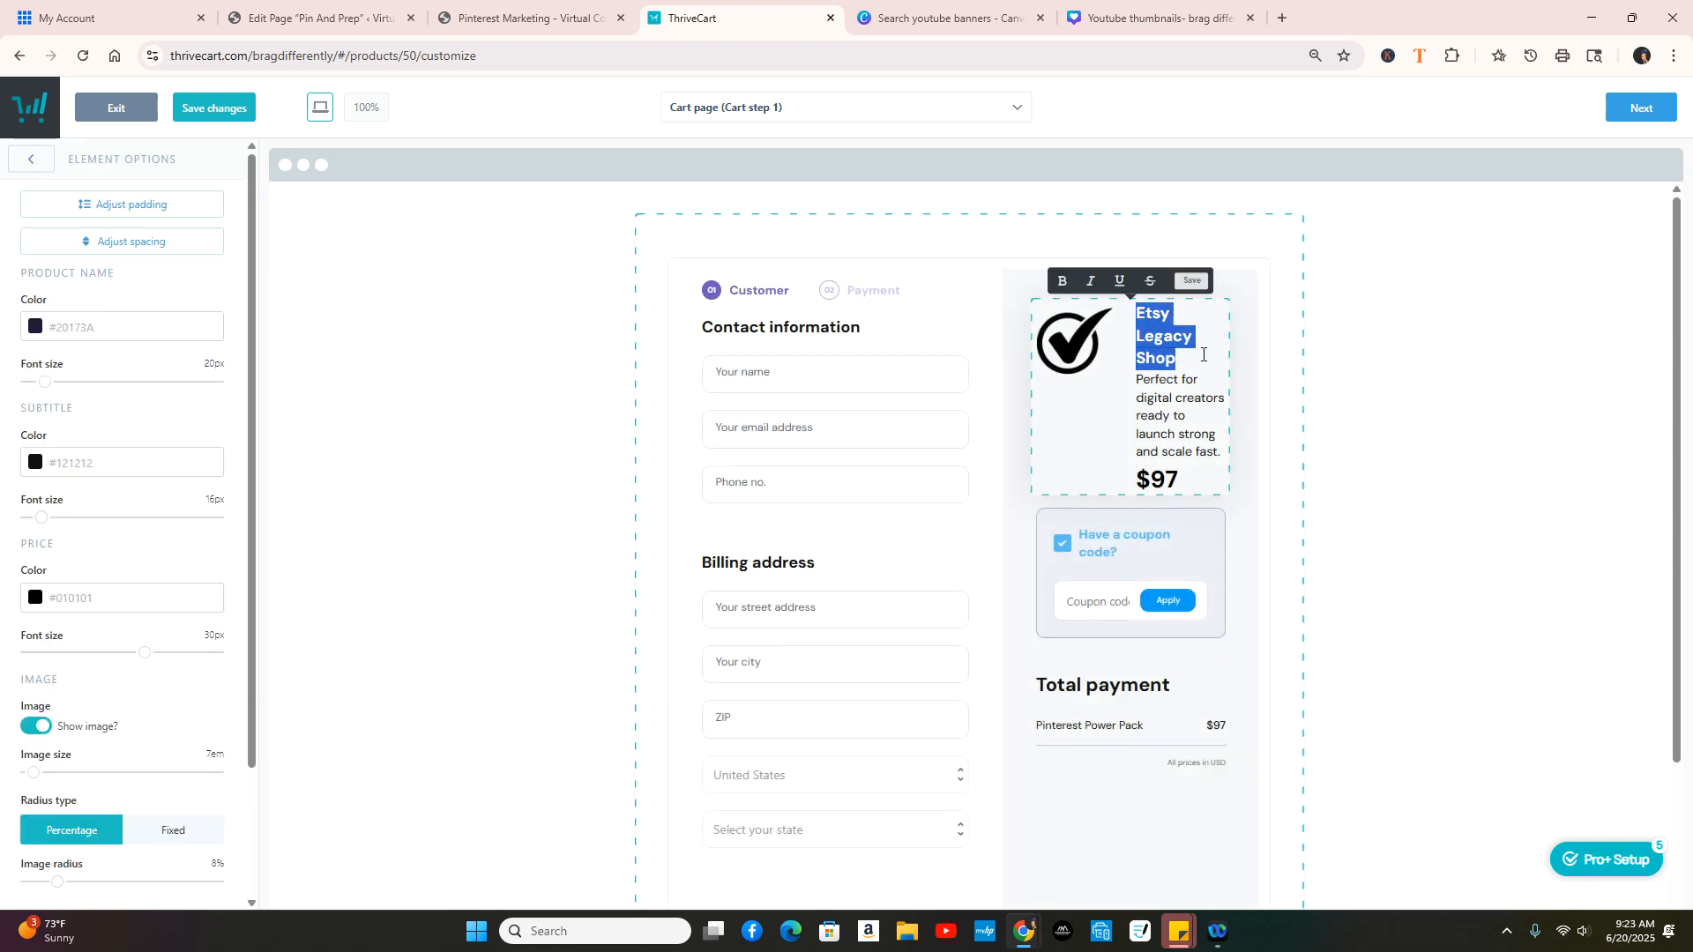
{"action": "type", "text": "P"}
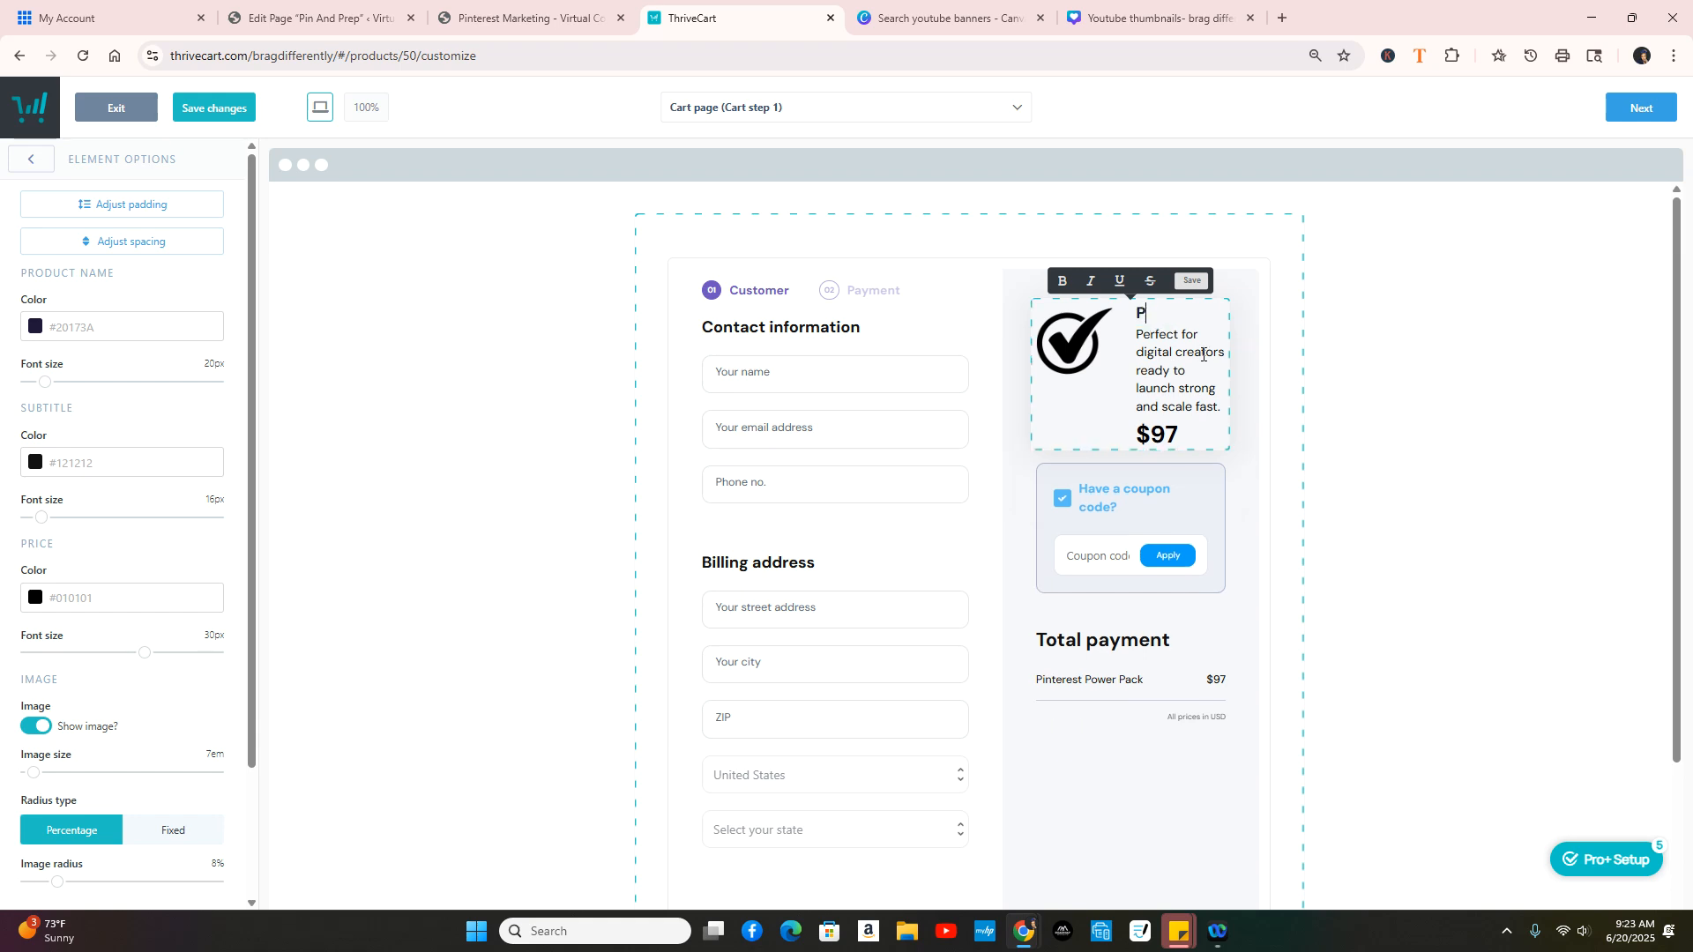
{"action": "type", "text": "interest Power"}
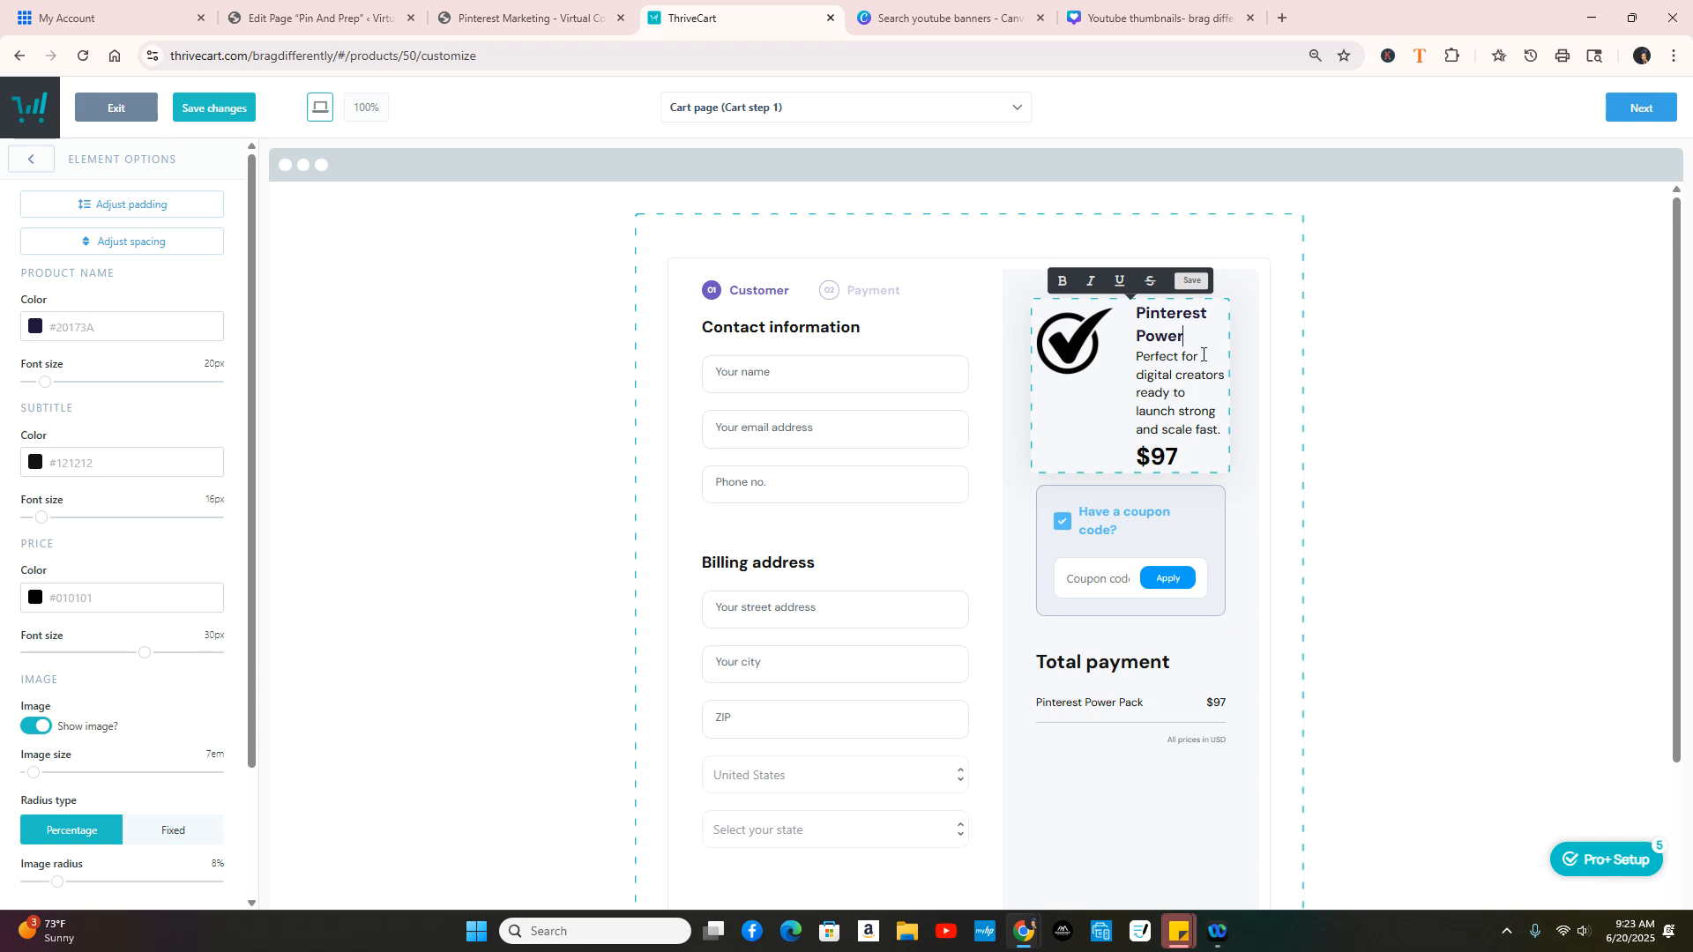
{"action": "type", "text": " Pack"}
{"action": "scroll", "coordinate": [1182, 473], "scroll_direction": "down", "scroll_amount": 2}
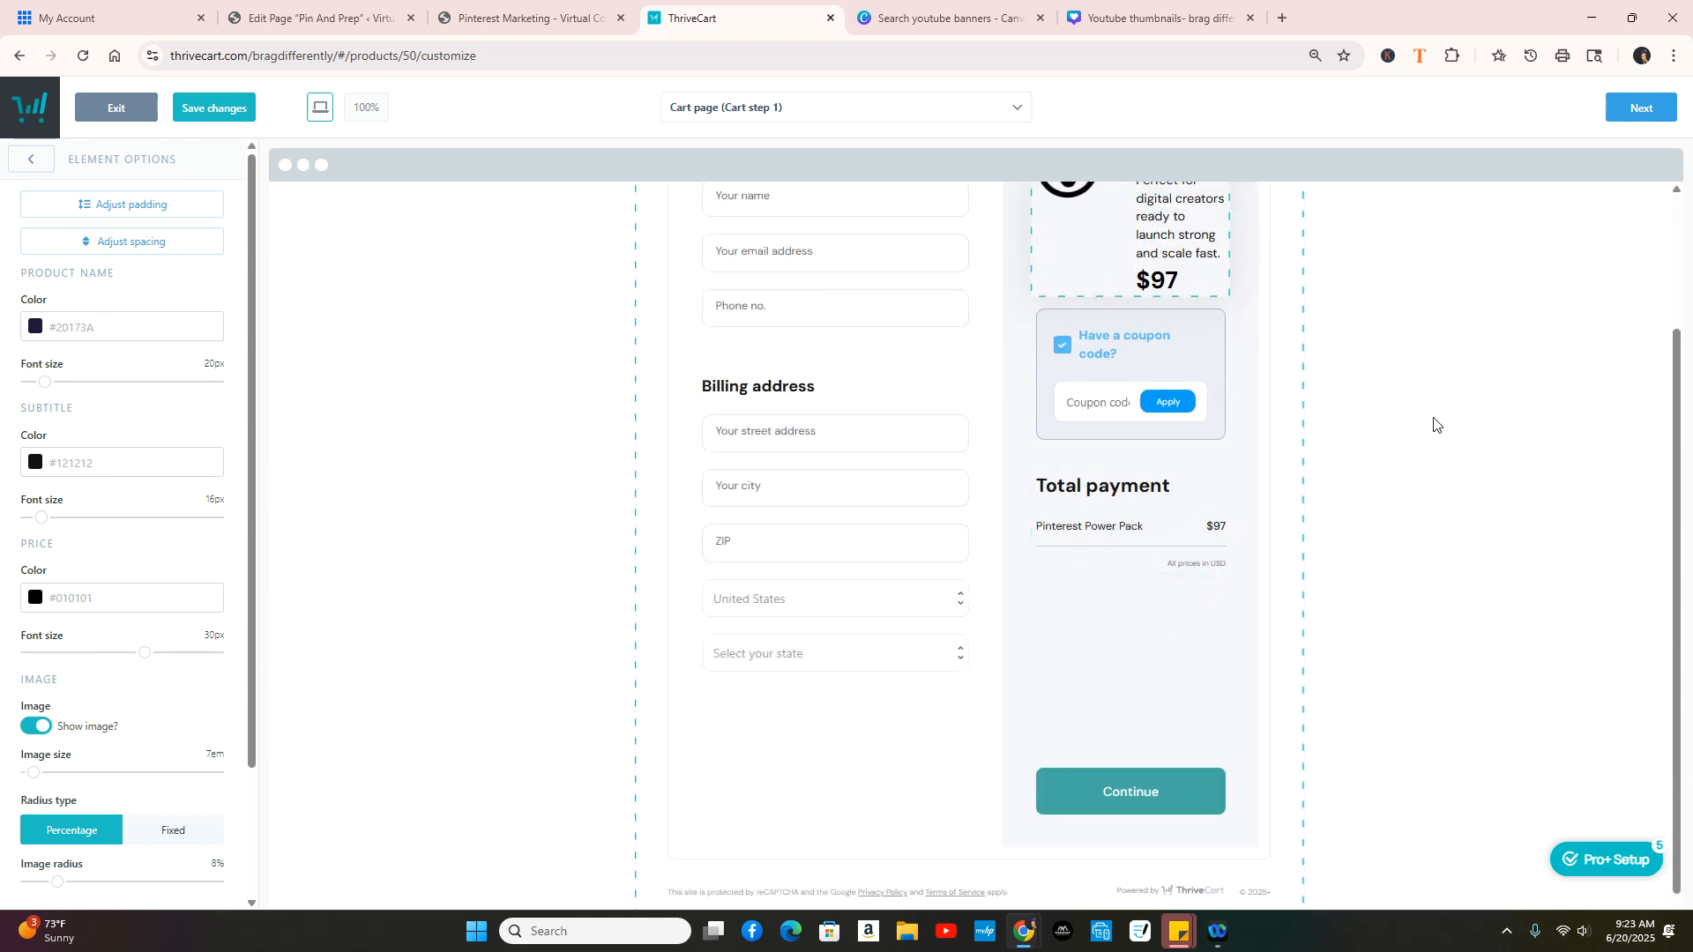
{"action": "scroll", "coordinate": [1429, 432], "scroll_direction": "up", "scroll_amount": 2}
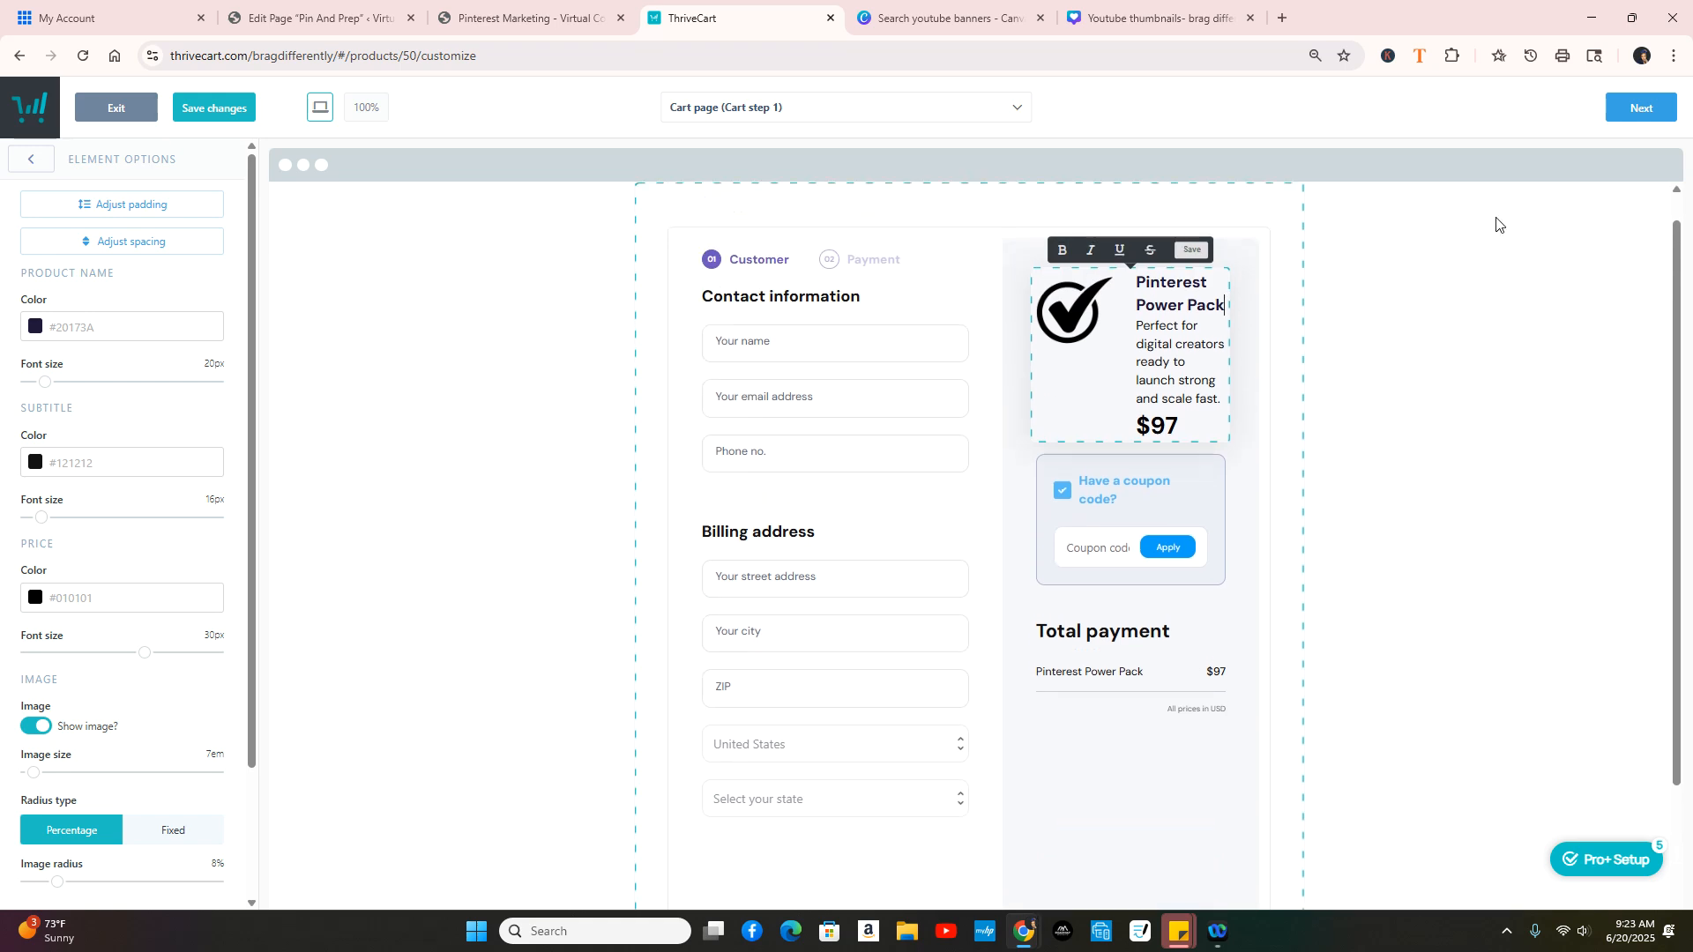
{"action": "left_click", "coordinate": [1641, 110]}
{"action": "scroll", "coordinate": [1171, 389], "scroll_direction": "down", "scroll_amount": 1}
{"action": "scroll", "coordinate": [1280, 659], "scroll_direction": "up", "scroll_amount": 1}
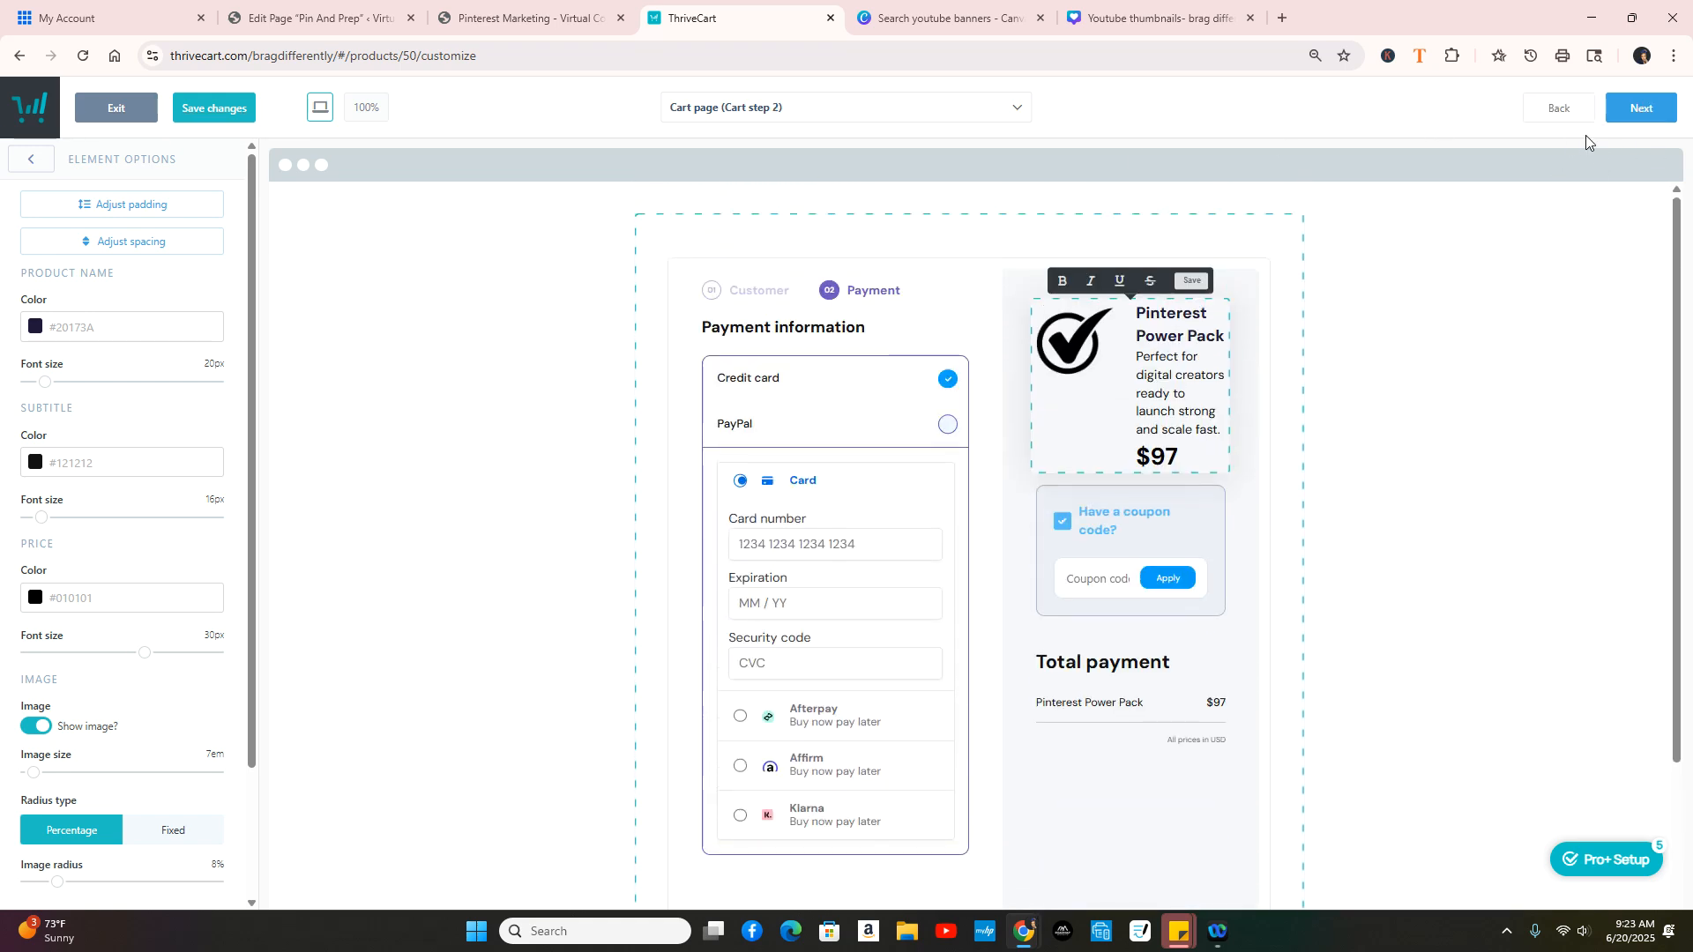
Step: Review the success page message, then complete and save the checkout design
{"action": "left_click", "coordinate": [1640, 108]}
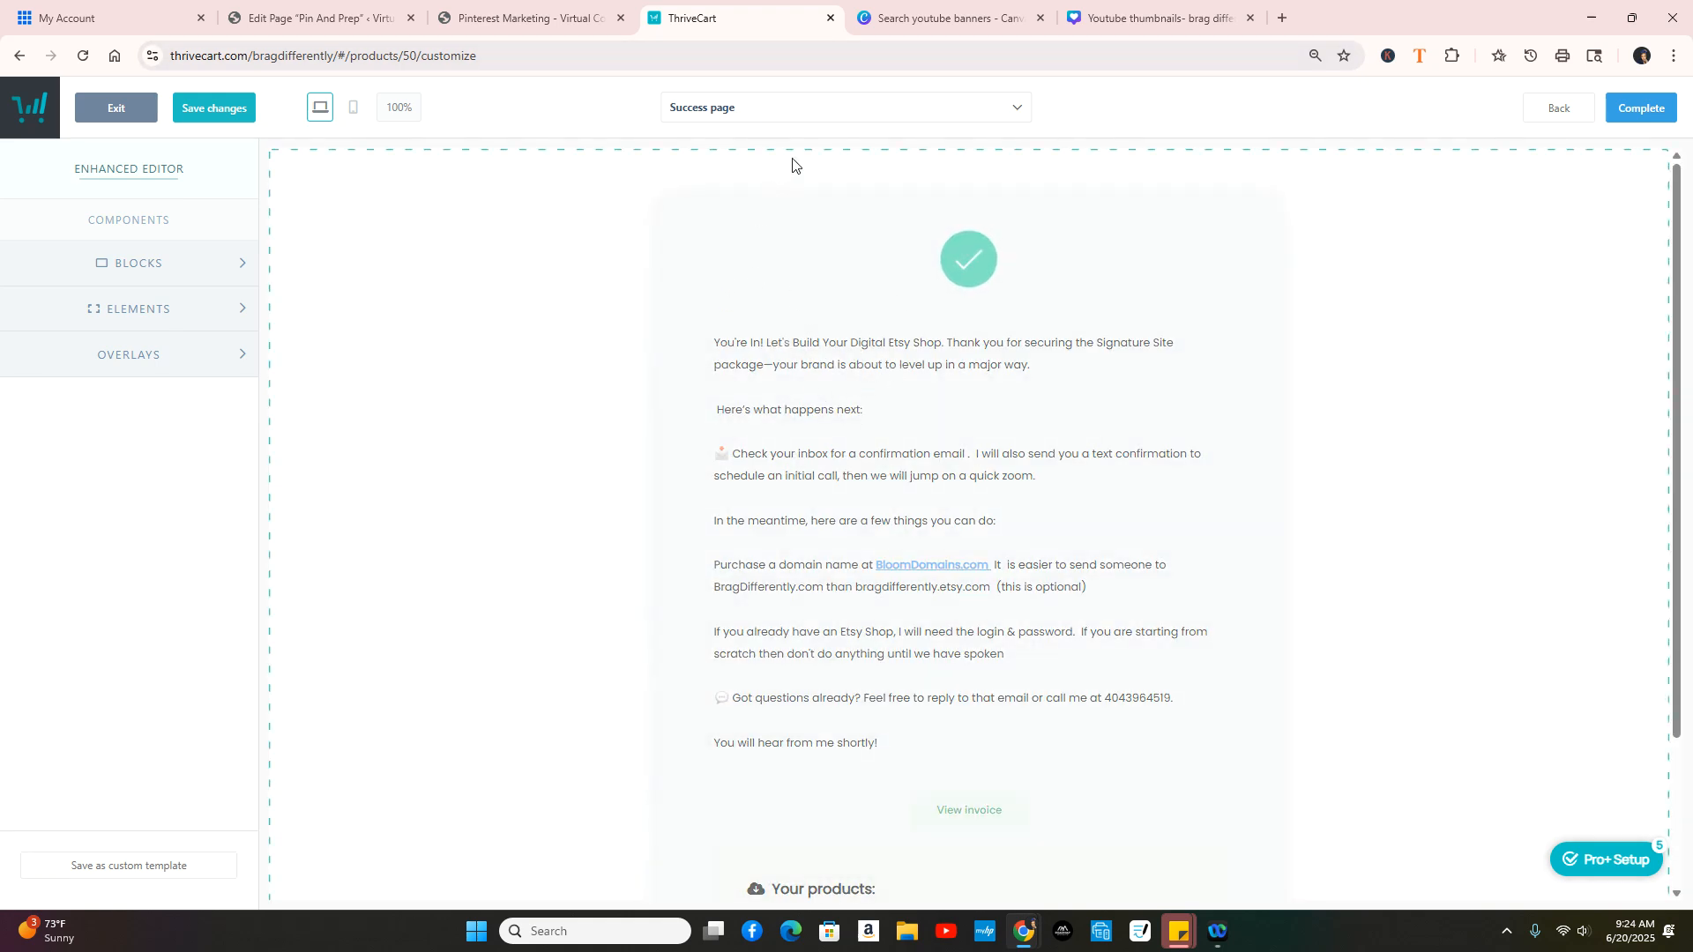
{"action": "left_click", "coordinate": [846, 344]}
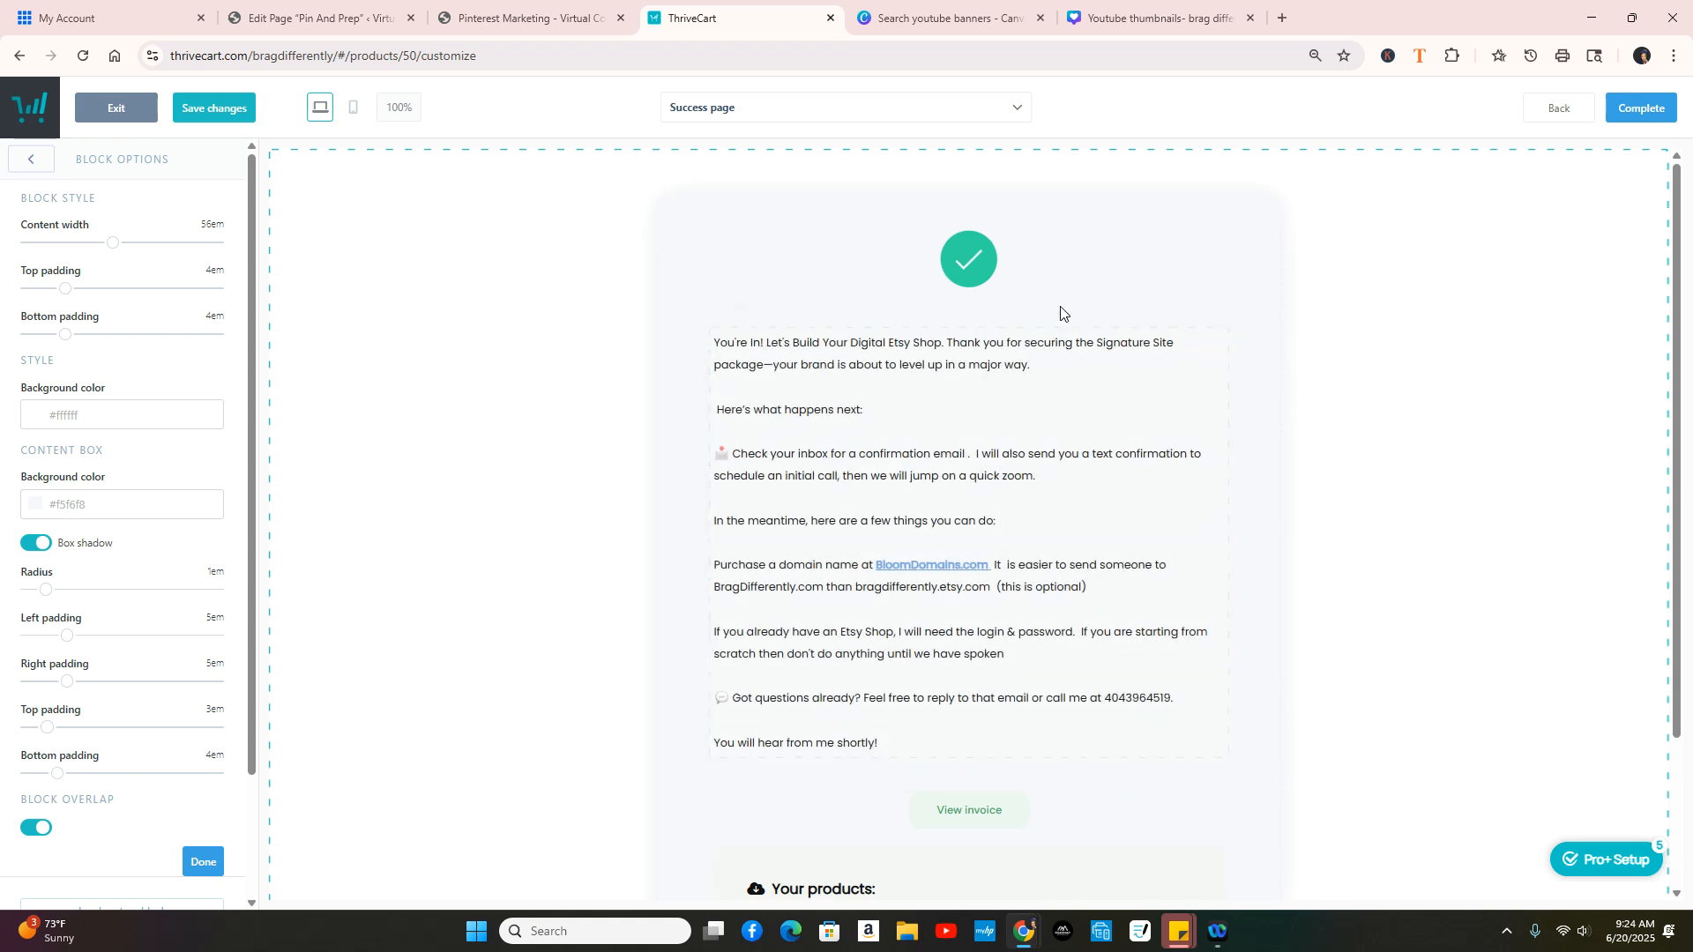
{"action": "left_click", "coordinate": [1640, 109]}
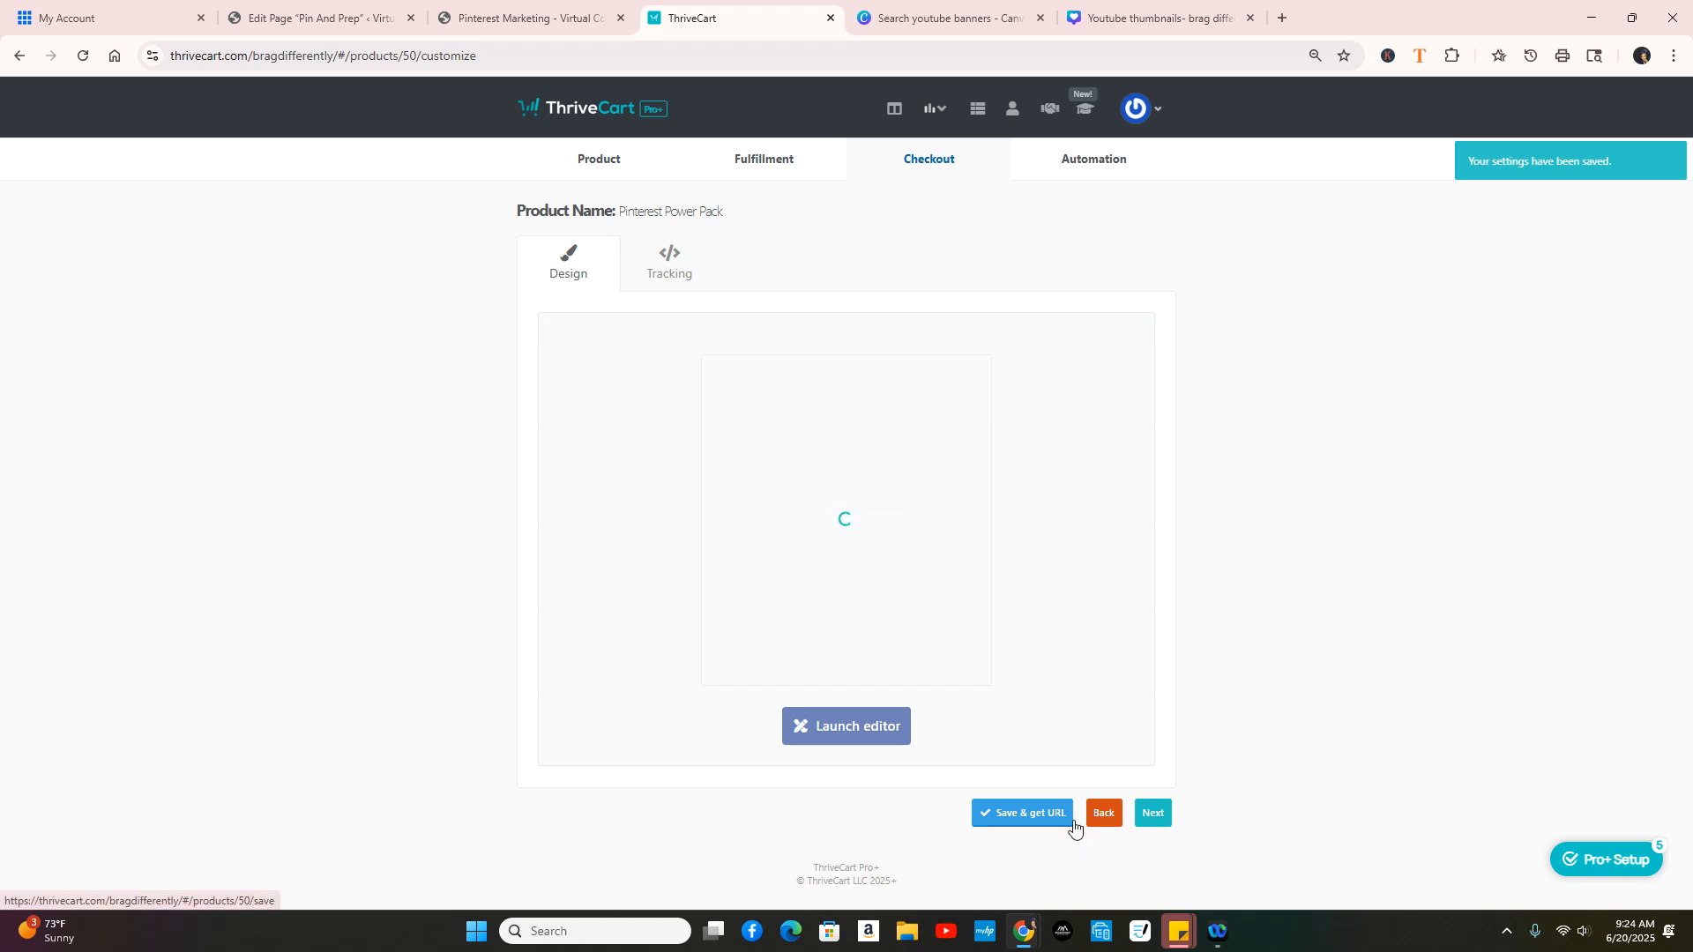
Step: Save Pinterest Power Pack and copy its checkout embed code
{"action": "left_click", "coordinate": [1034, 823]}
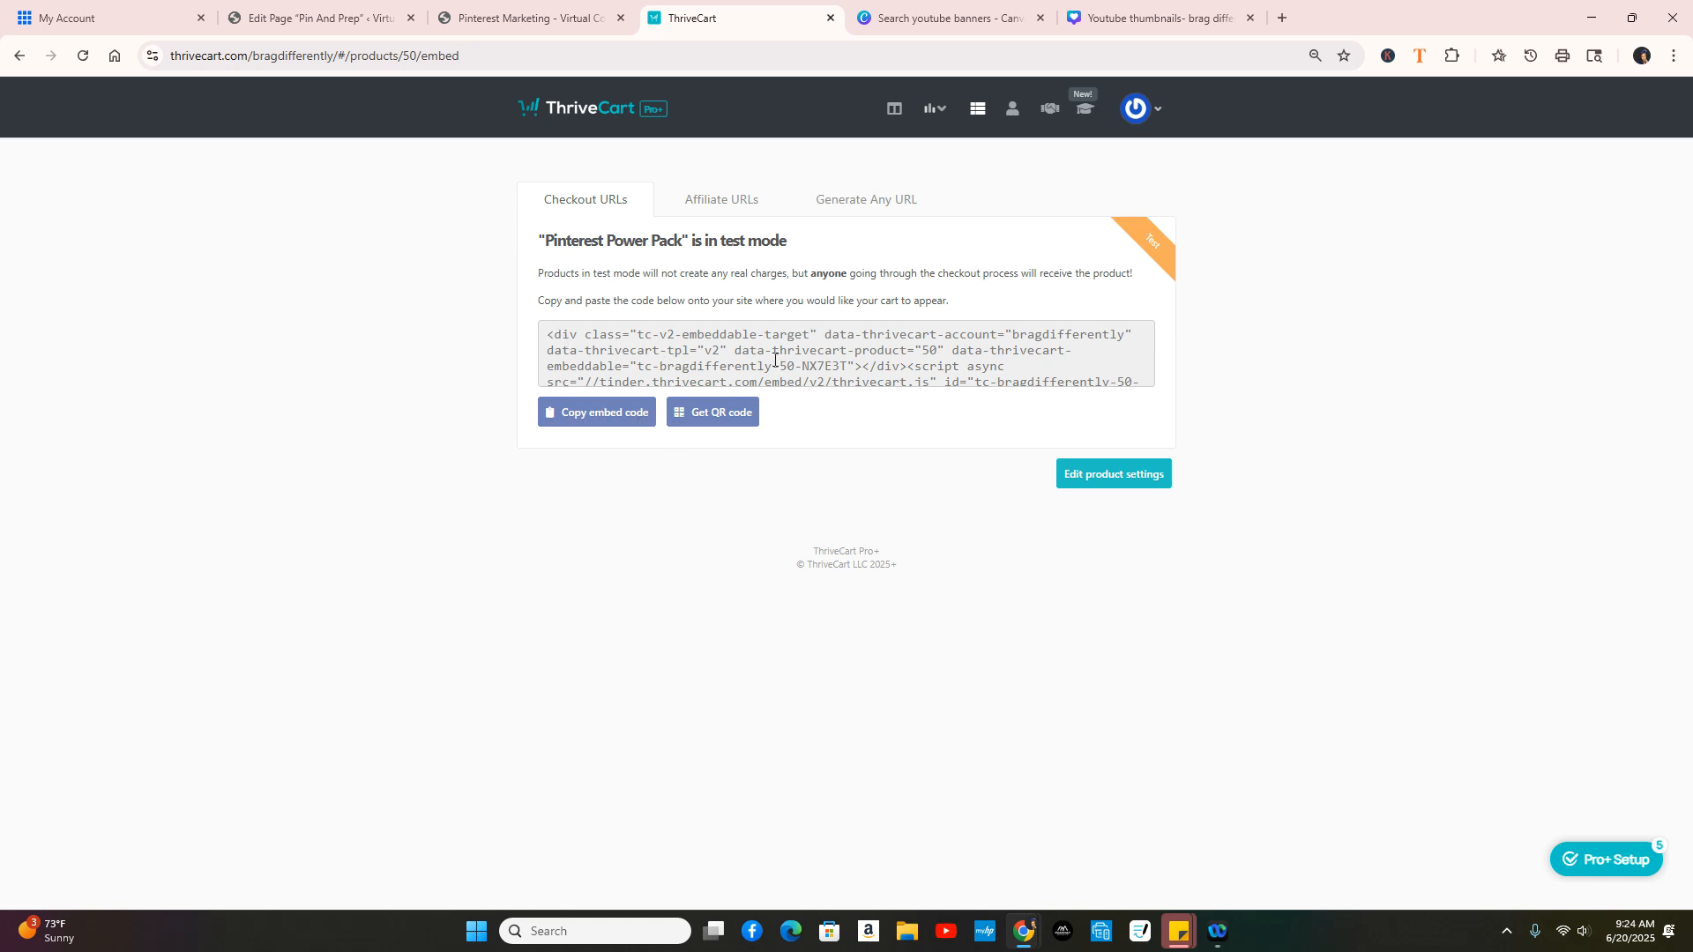
{"action": "left_click", "coordinate": [606, 413]}
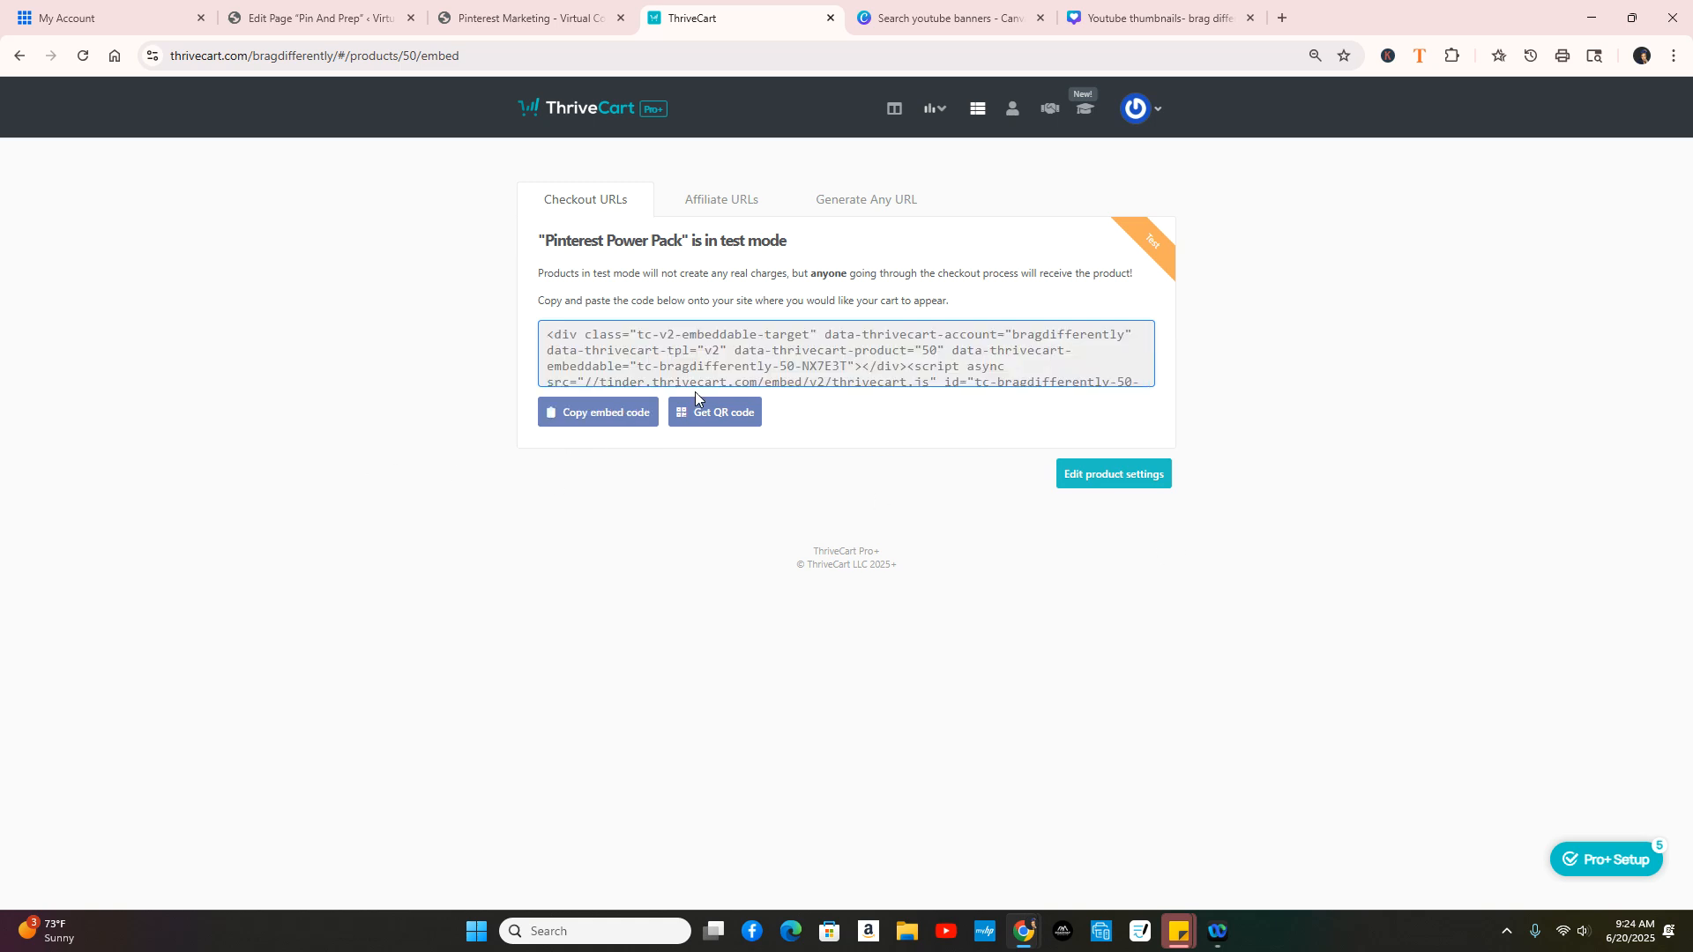
{"action": "left_click", "coordinate": [352, 15]}
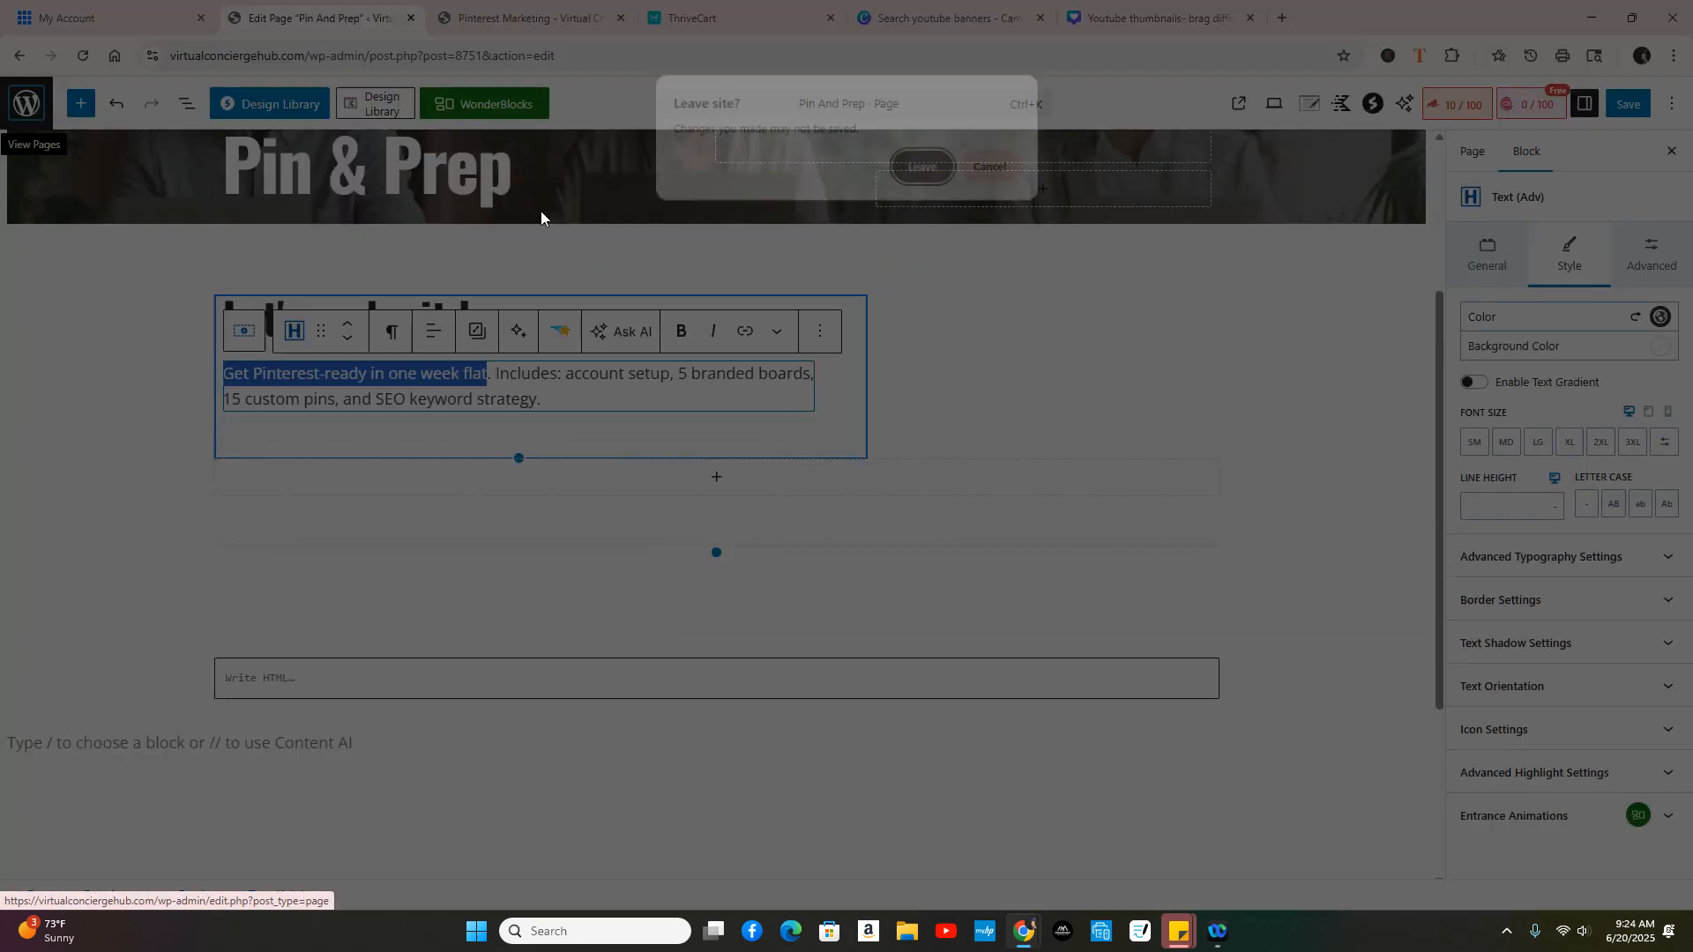
Step: Leave the unsaved Pin And Prep editor and open the Pinterest Power Pack page for editing
{"action": "left_click", "coordinate": [924, 166]}
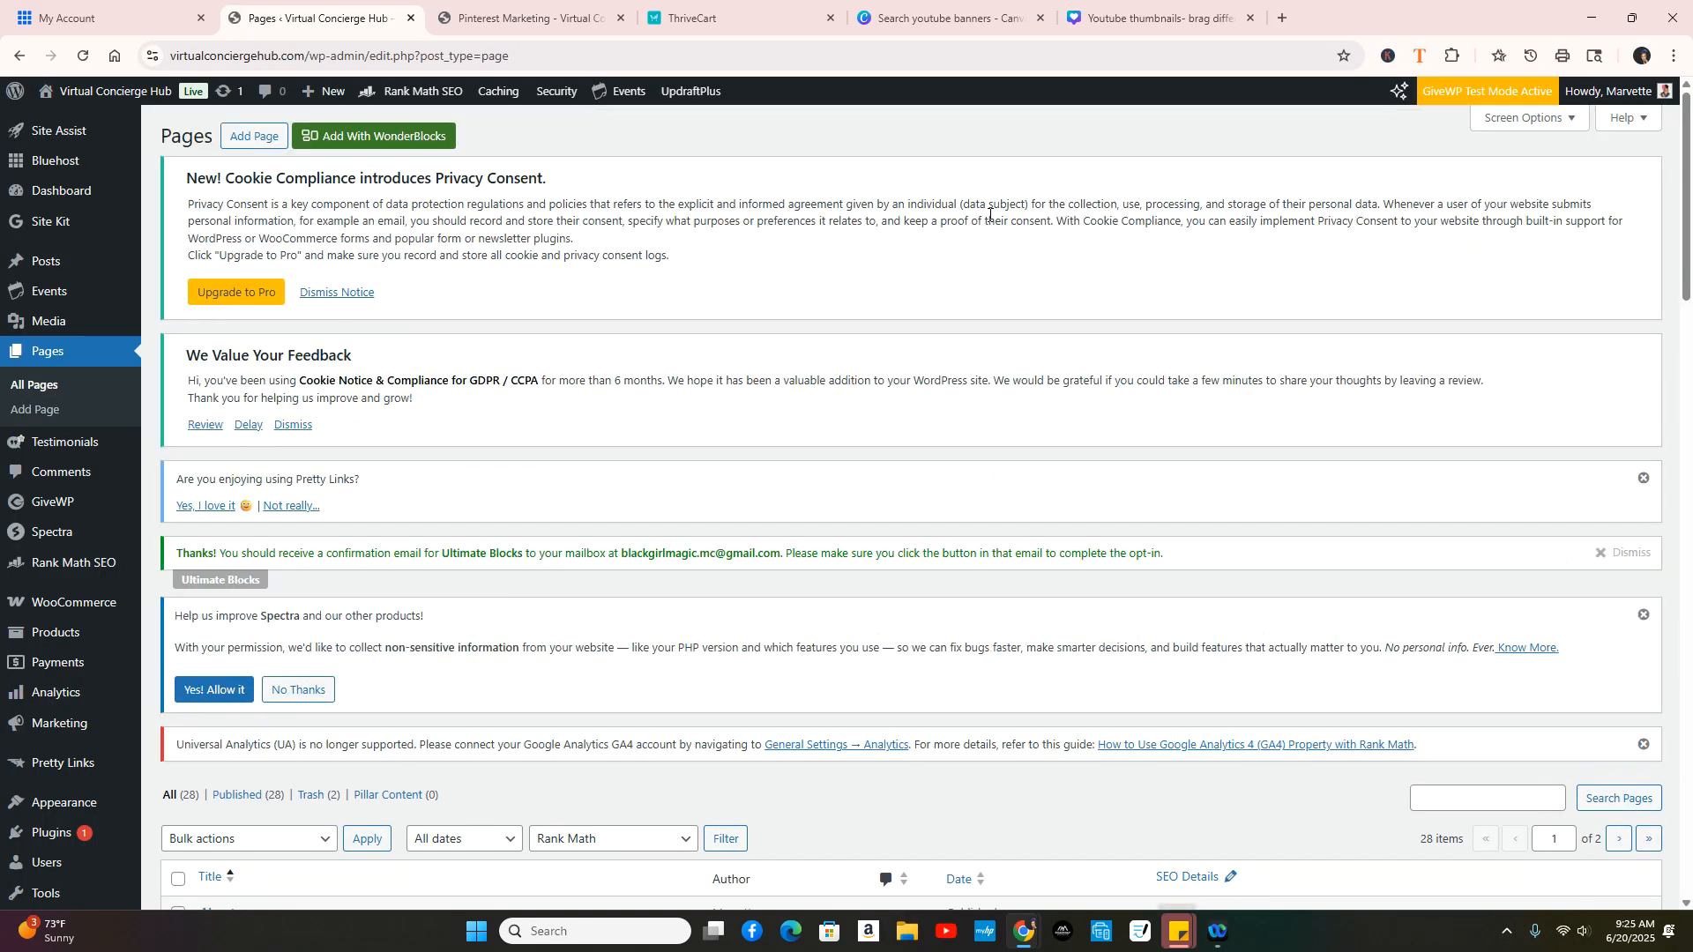
{"action": "scroll", "coordinate": [824, 385], "scroll_direction": "down", "scroll_amount": 15}
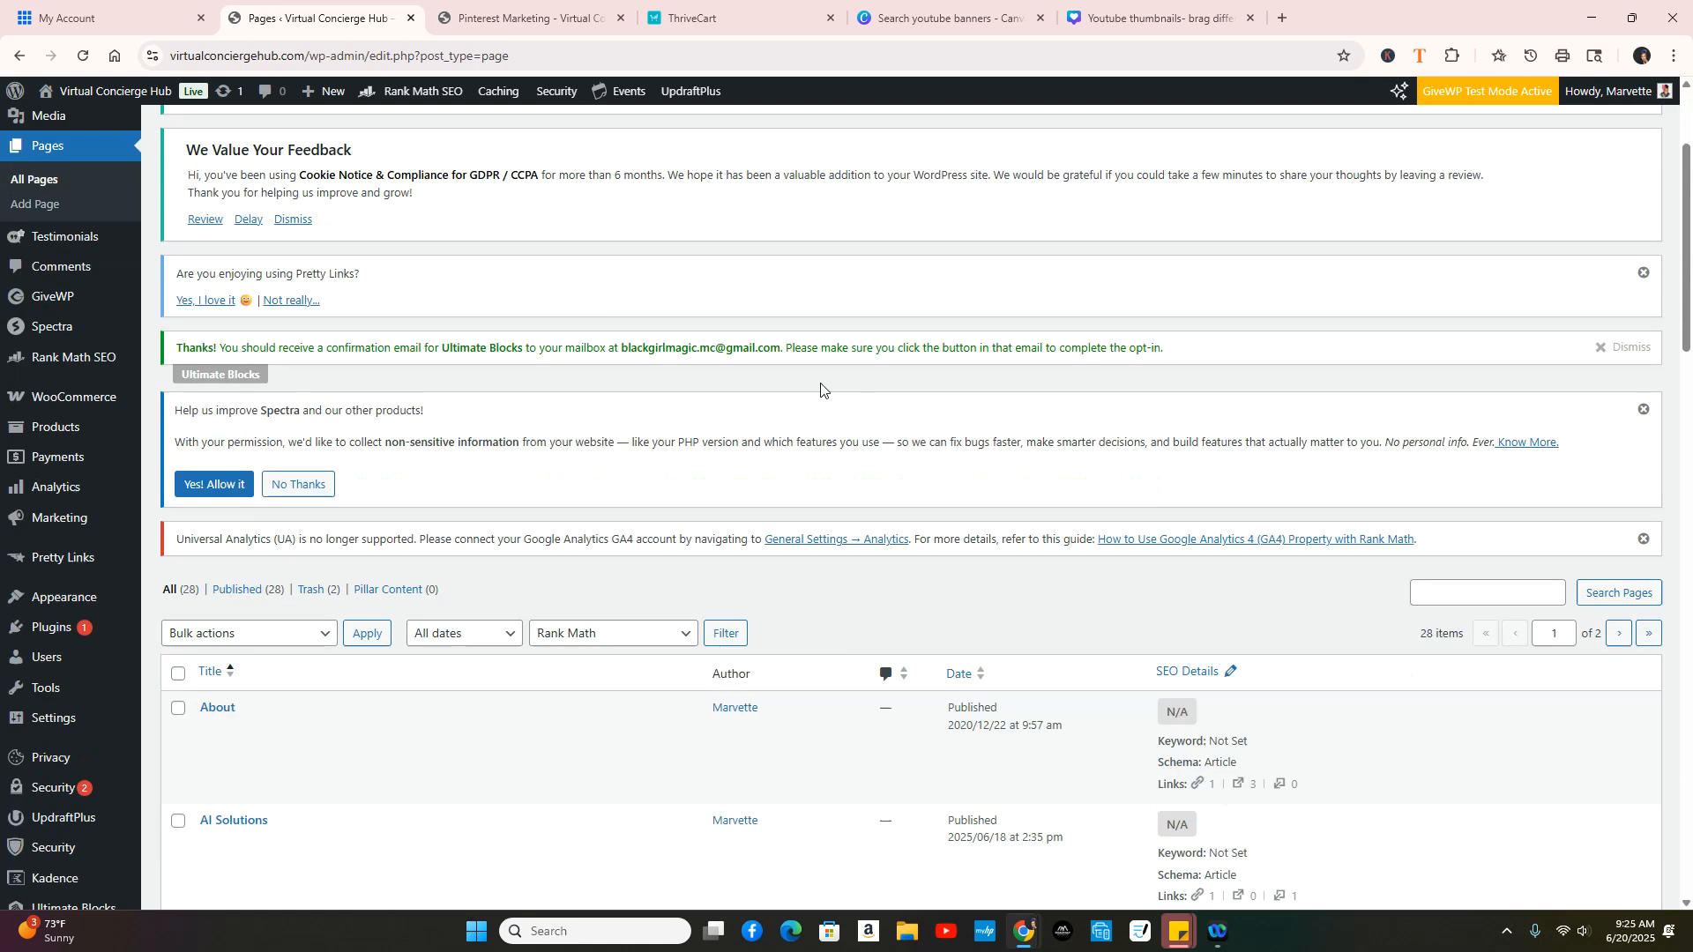
{"action": "scroll", "coordinate": [562, 458], "scroll_direction": "down", "scroll_amount": 5}
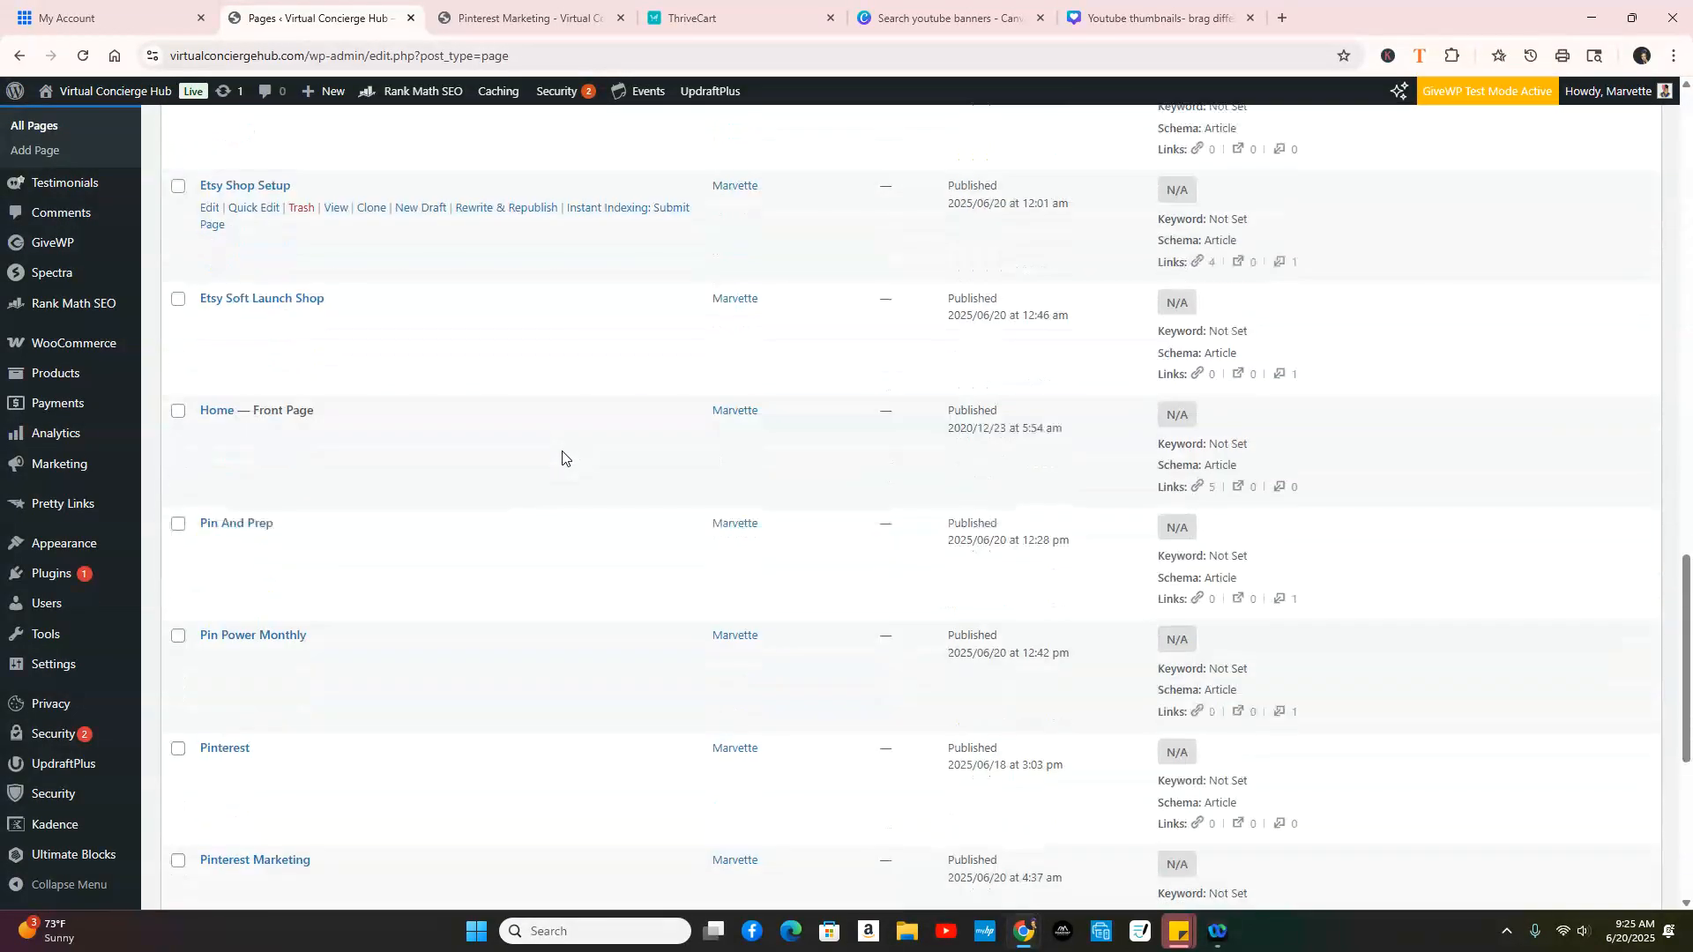
{"action": "scroll", "coordinate": [642, 654], "scroll_direction": "down", "scroll_amount": 1}
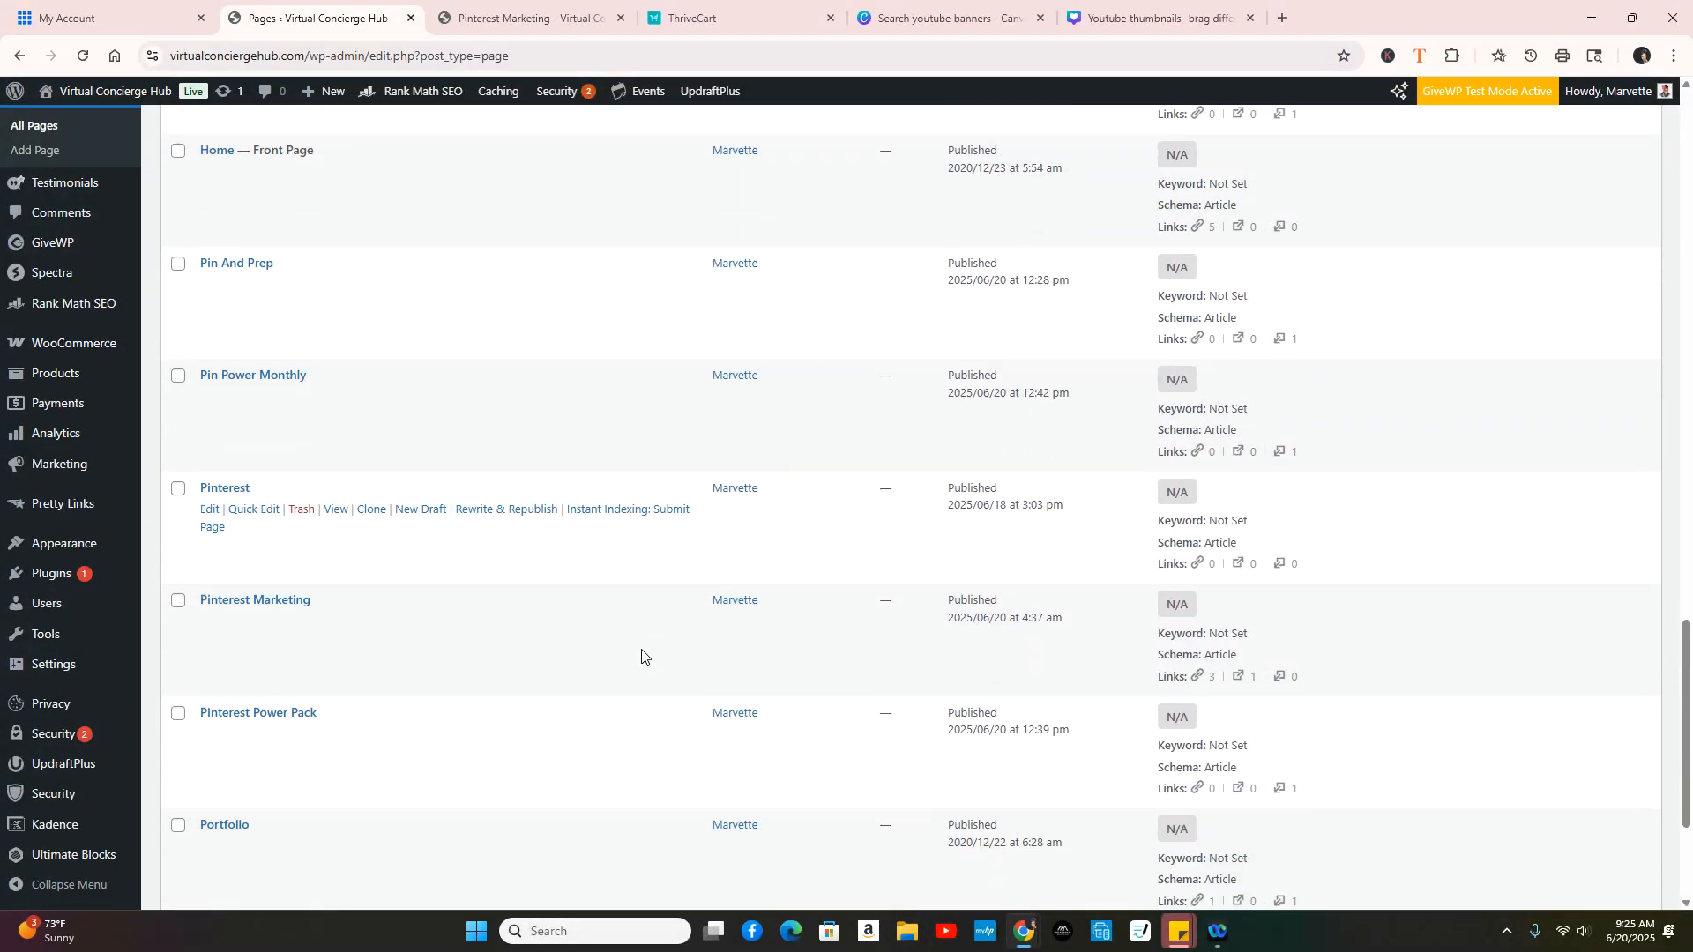
{"action": "left_click", "coordinate": [210, 731]}
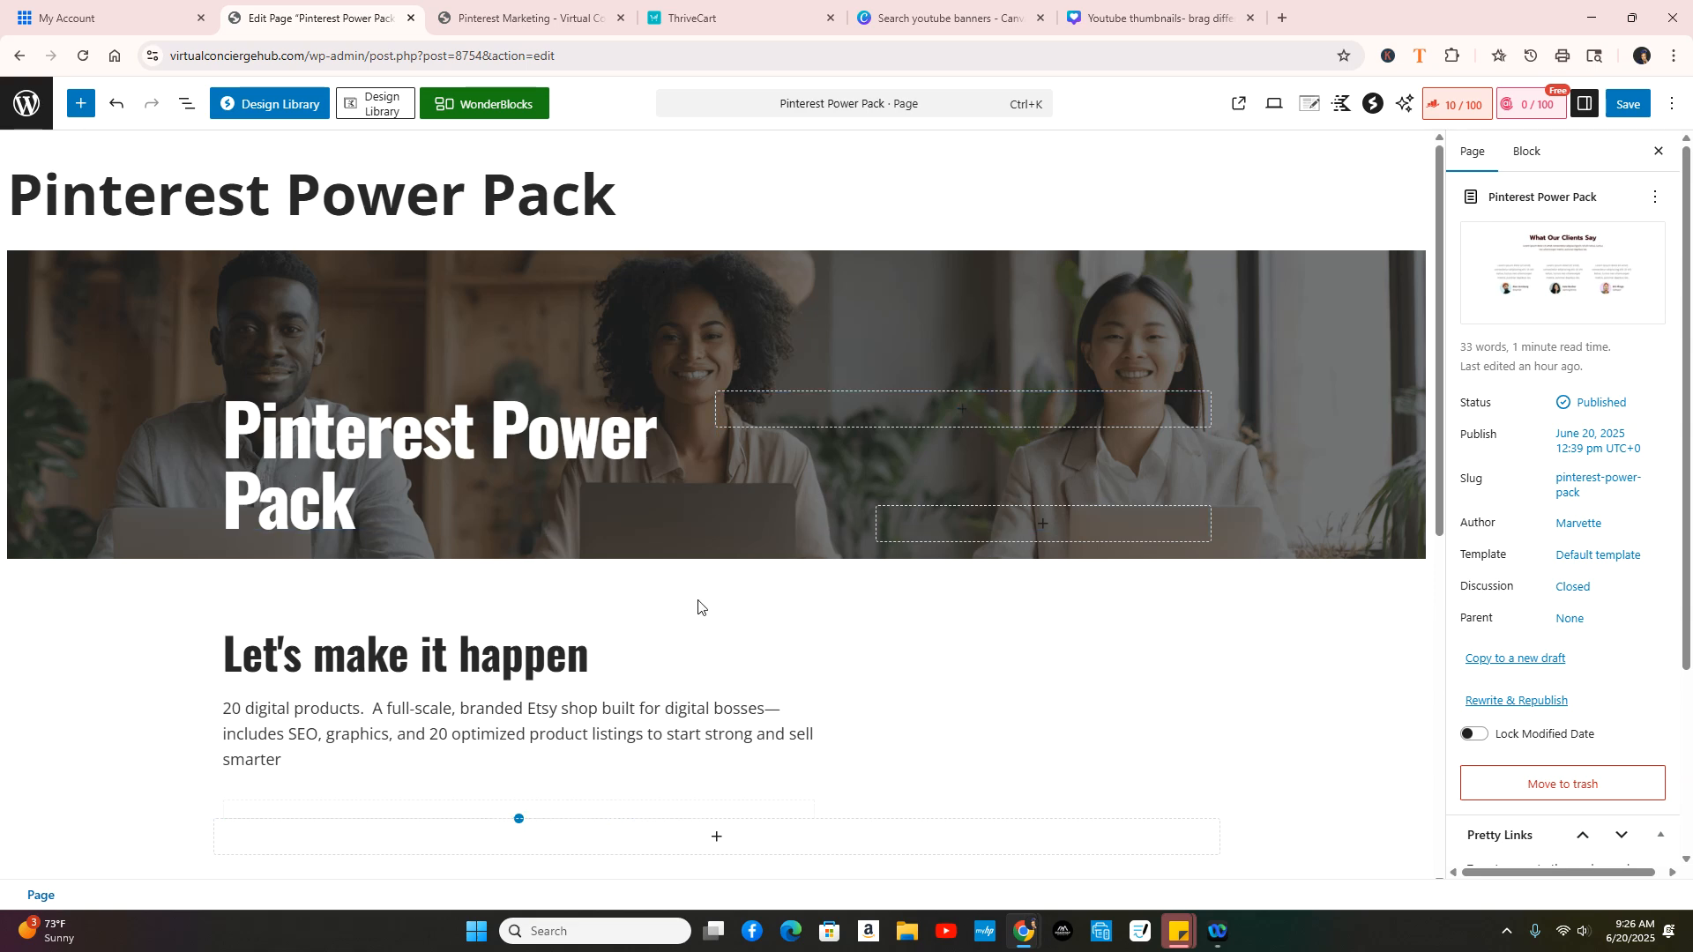
Step: Paste the ThriveCart embed code into the empty HTML block and open the block picker beneath it
{"action": "left_click", "coordinate": [381, 695]}
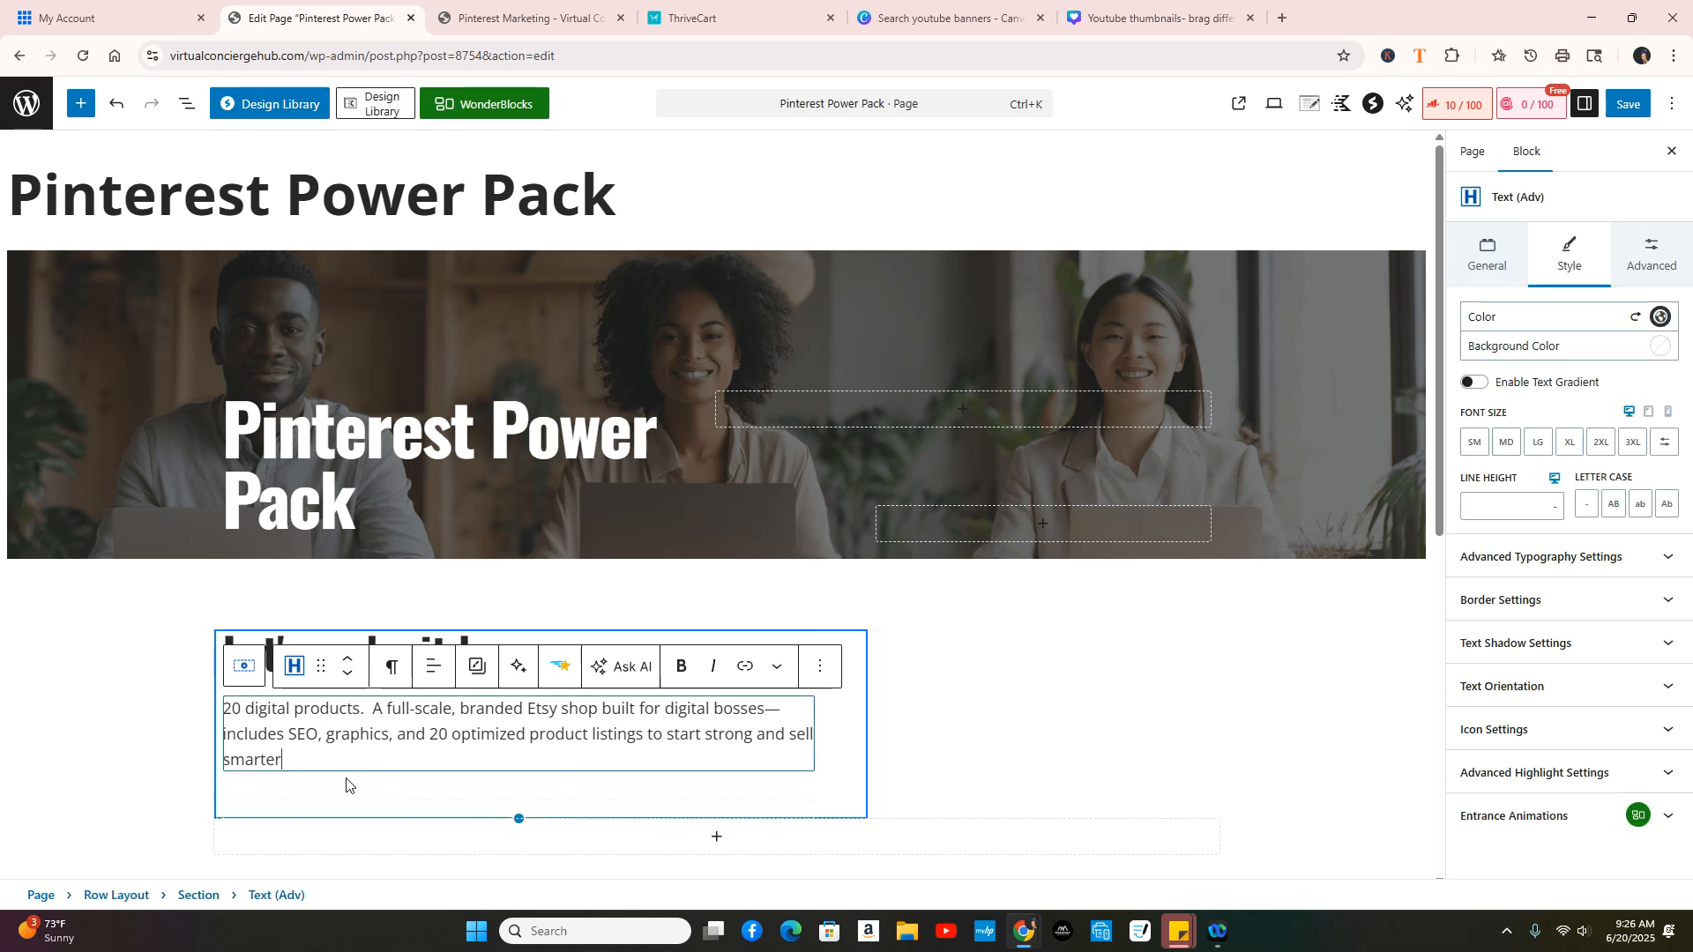
{"action": "left_click_drag", "start_coordinate": [295, 762], "coordinate": [222, 710]}
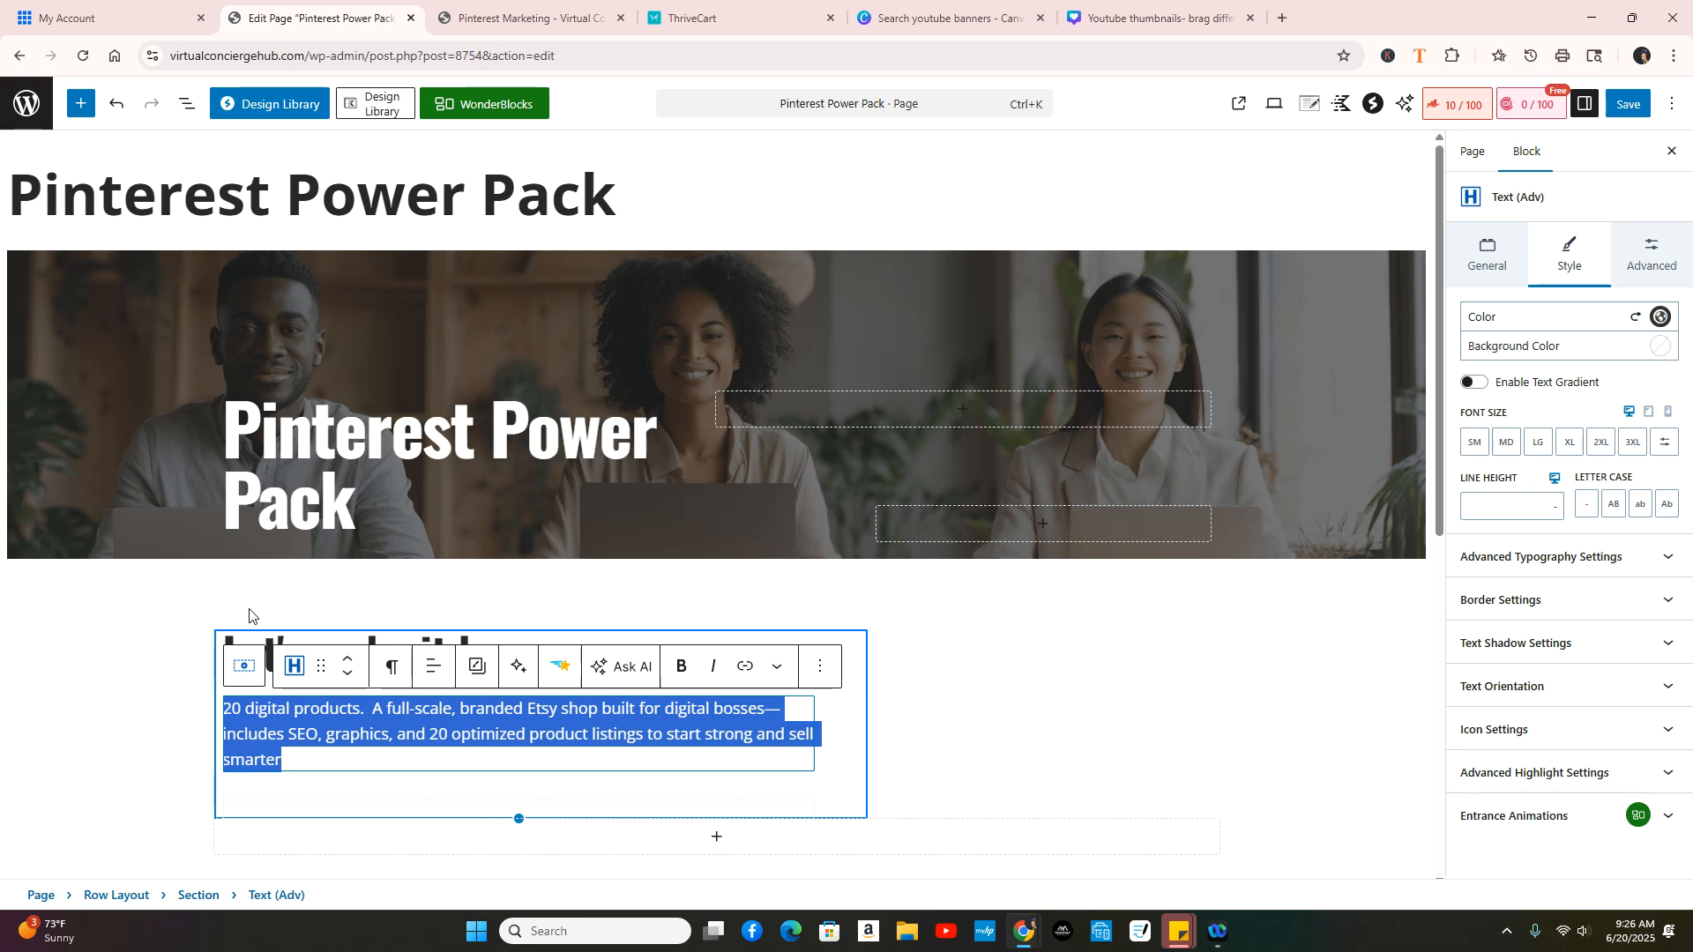
{"action": "scroll", "coordinate": [1036, 571], "scroll_direction": "down", "scroll_amount": 3}
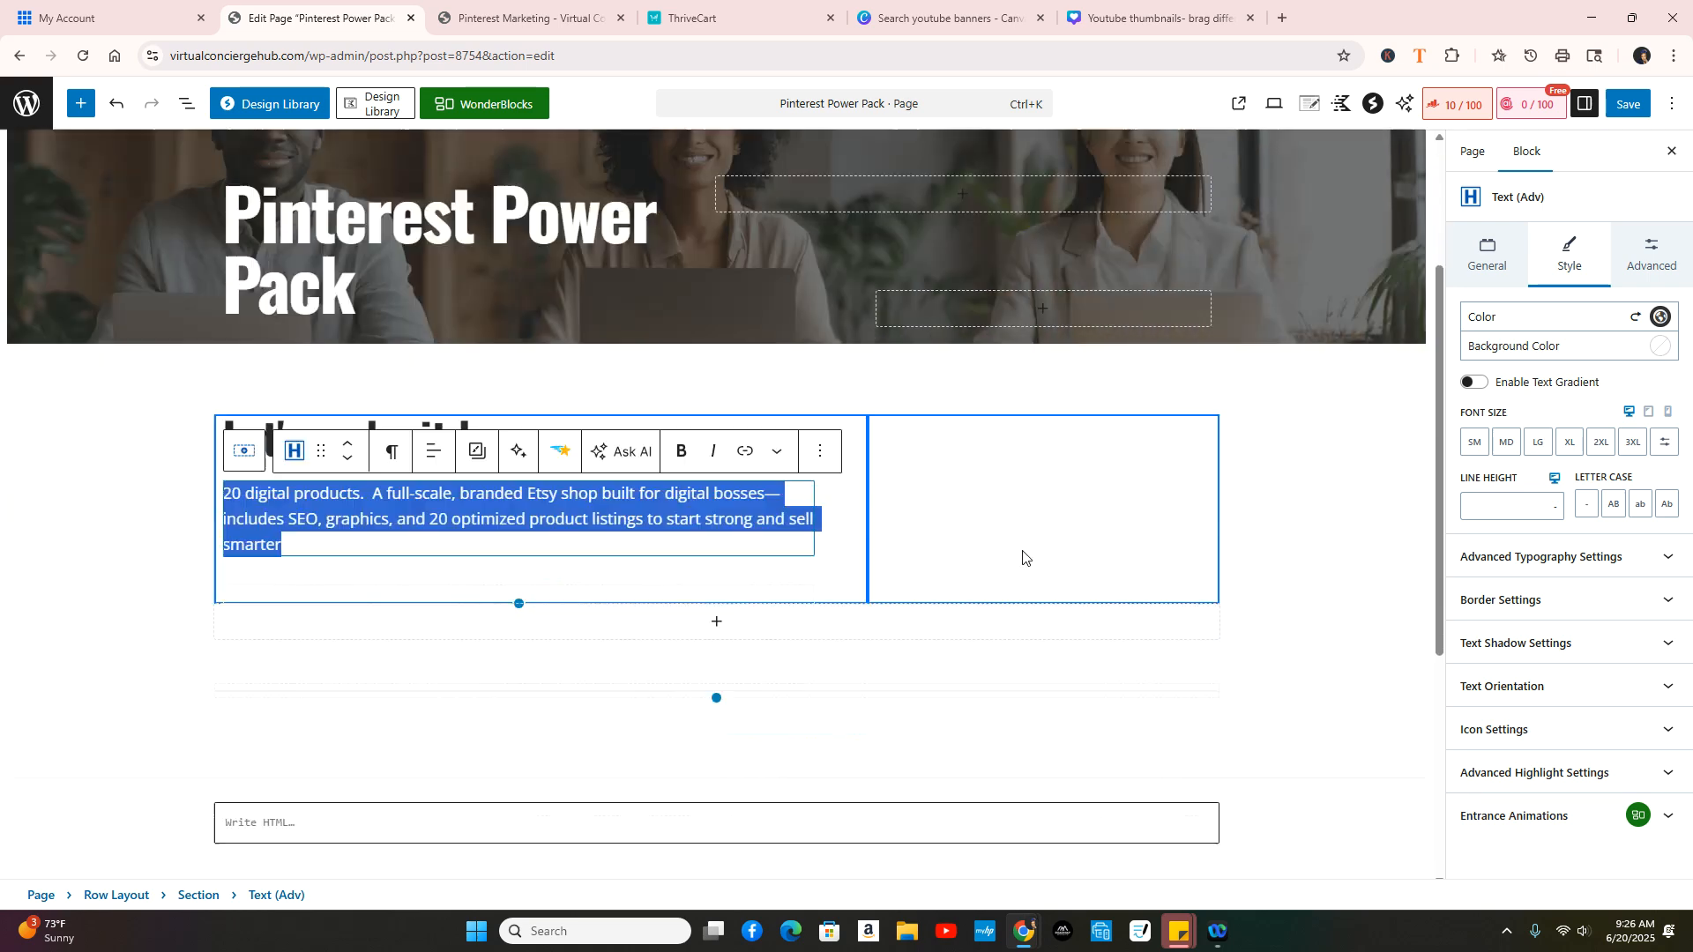
{"action": "scroll", "coordinate": [1032, 554], "scroll_direction": "down", "scroll_amount": 4}
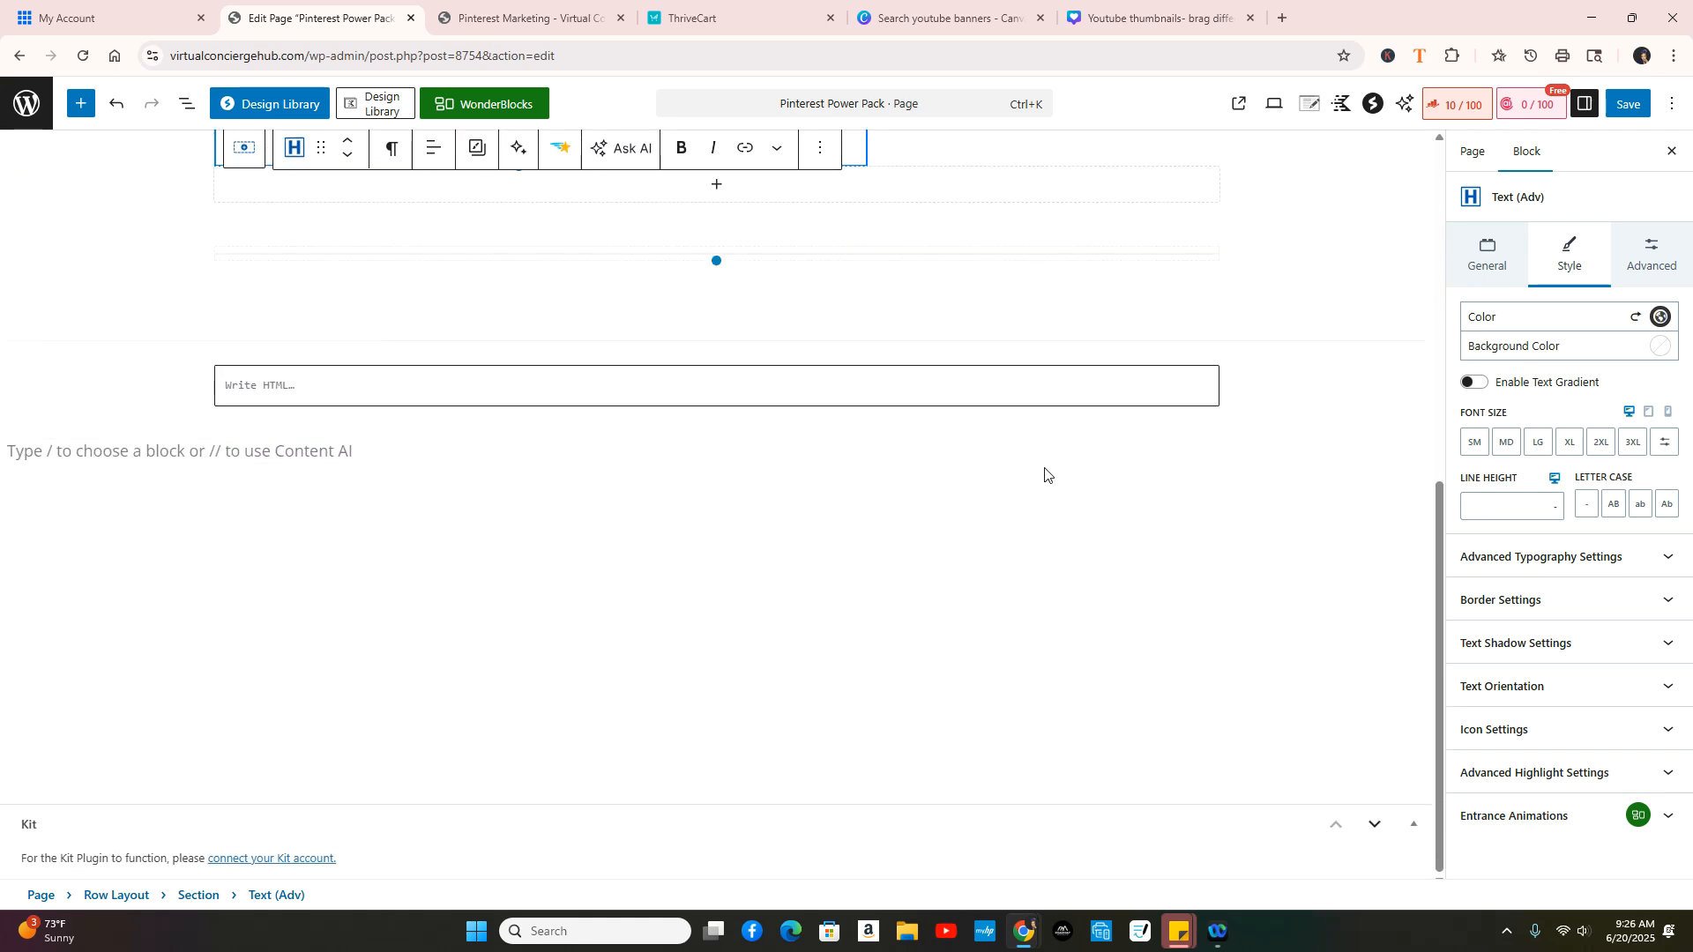
{"action": "left_click", "coordinate": [286, 388]}
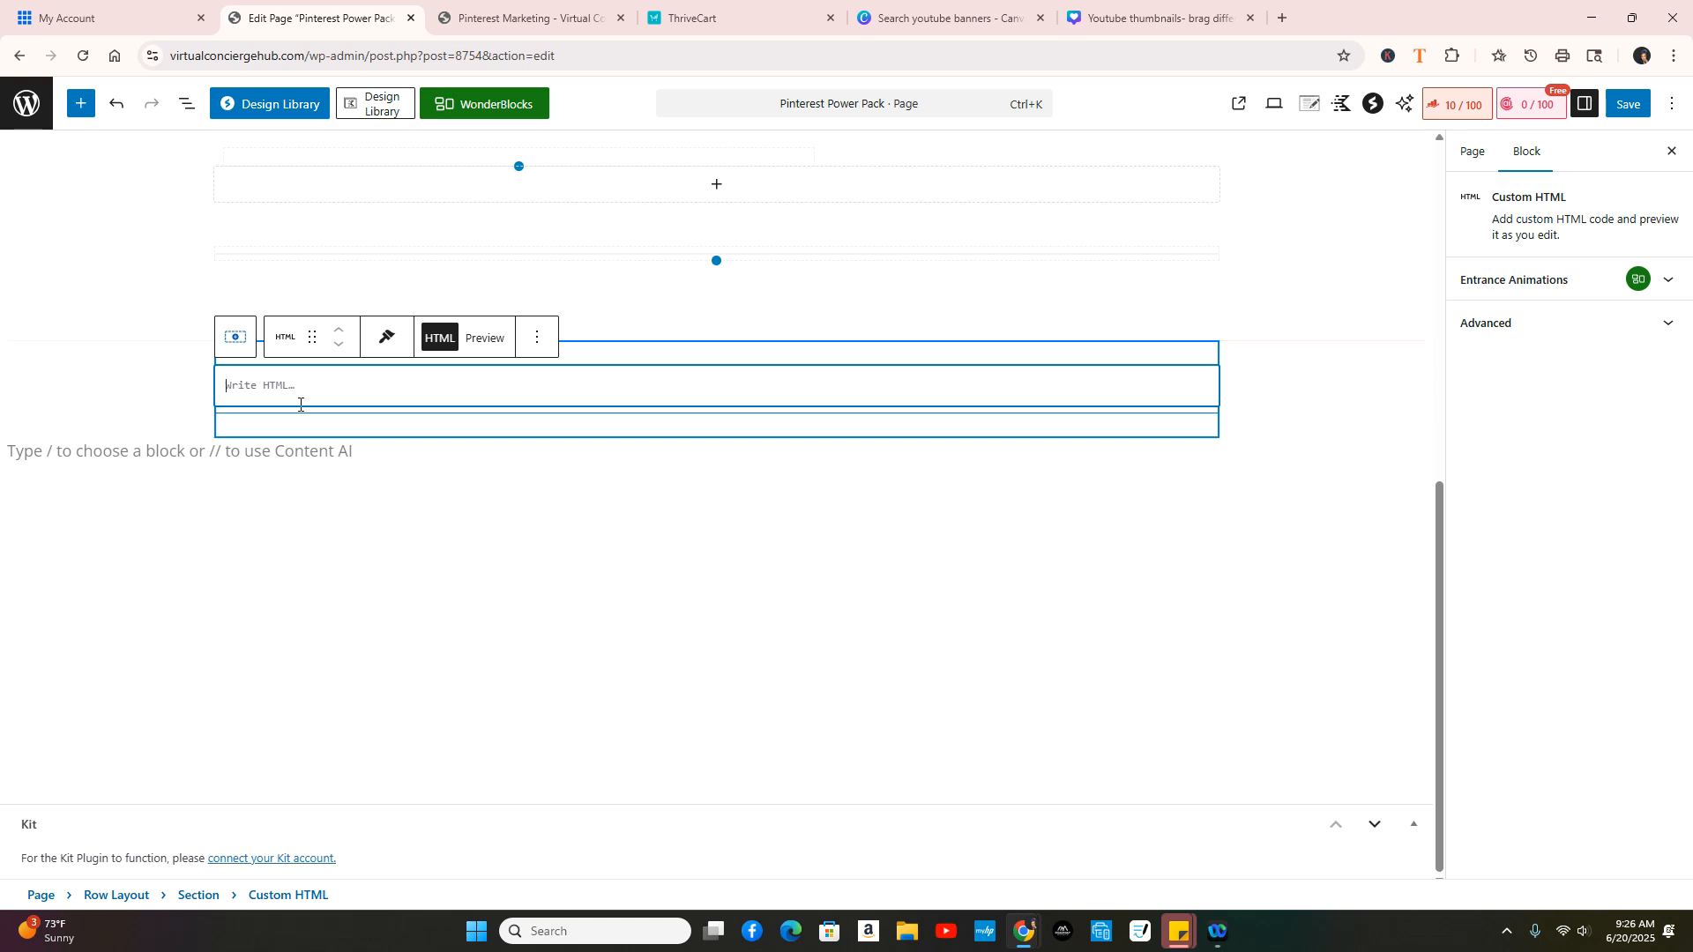
{"action": "right_click", "coordinate": [250, 393]}
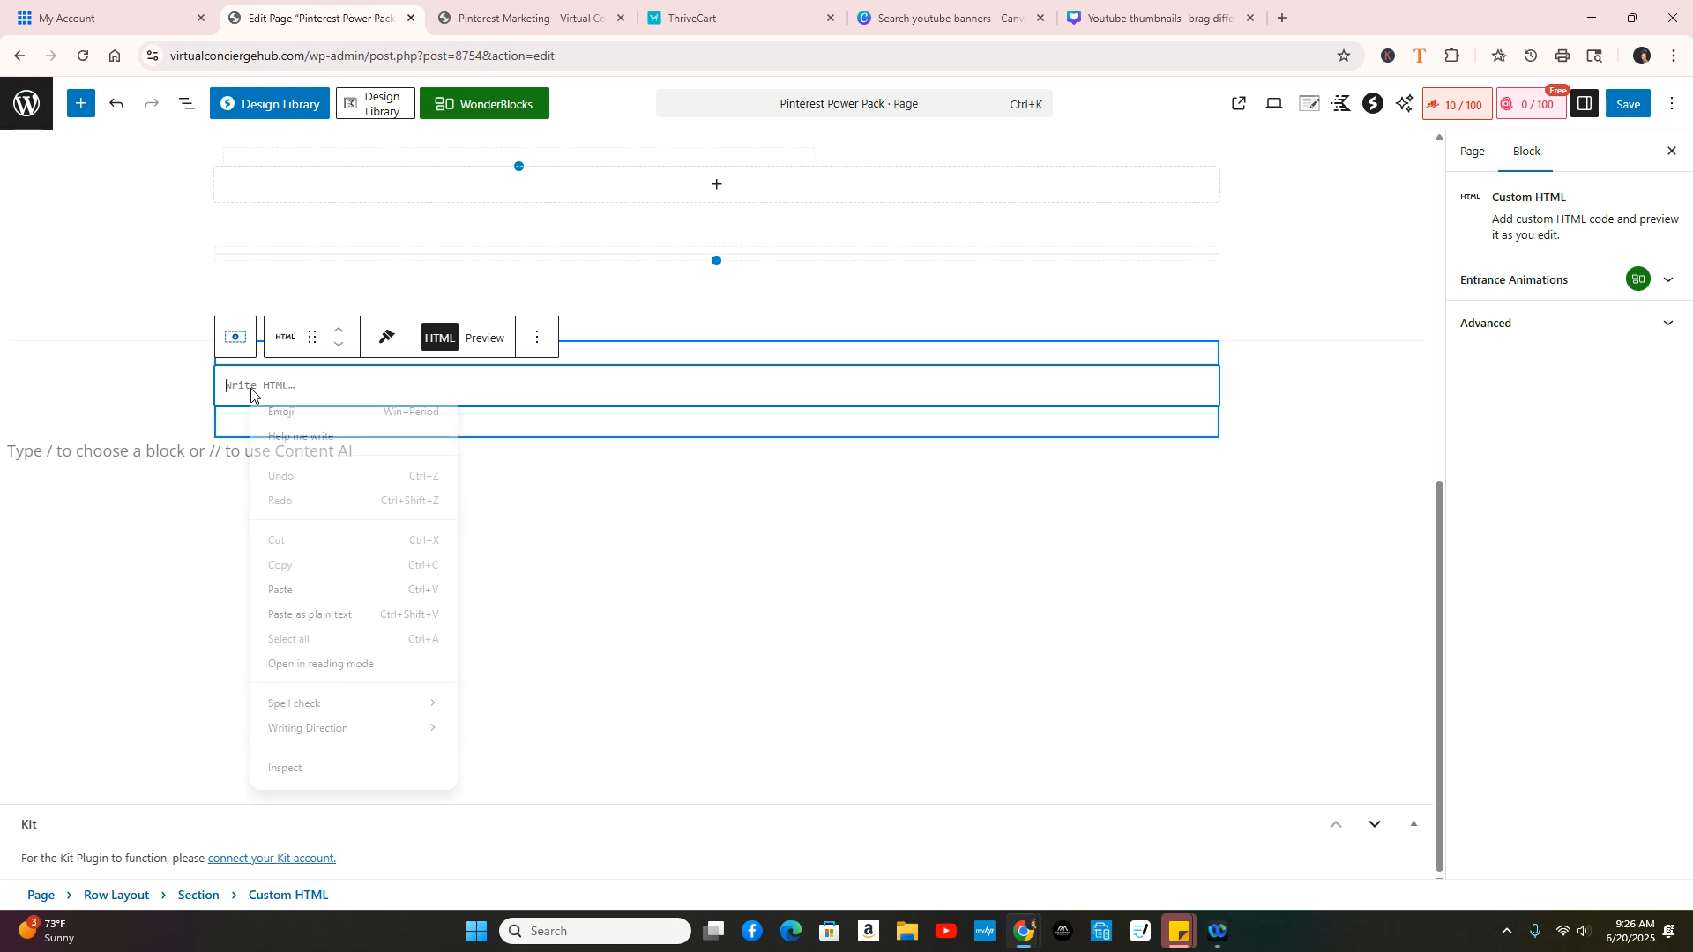
{"action": "left_click", "coordinate": [305, 580]}
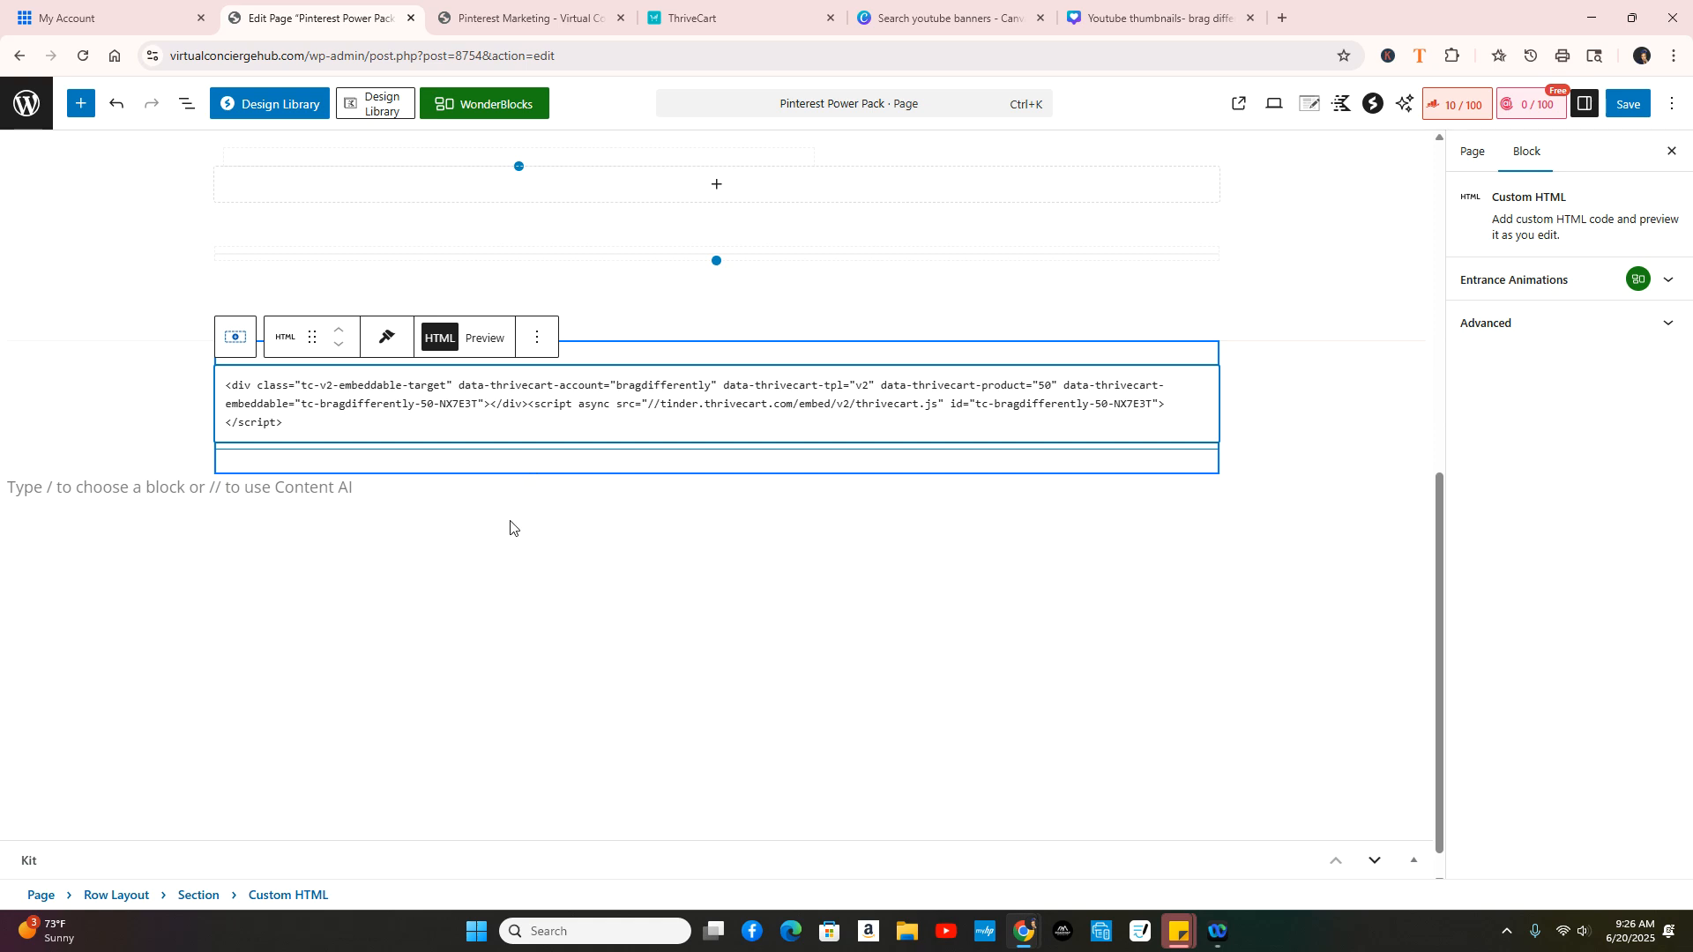
{"action": "left_click", "coordinate": [362, 495]}
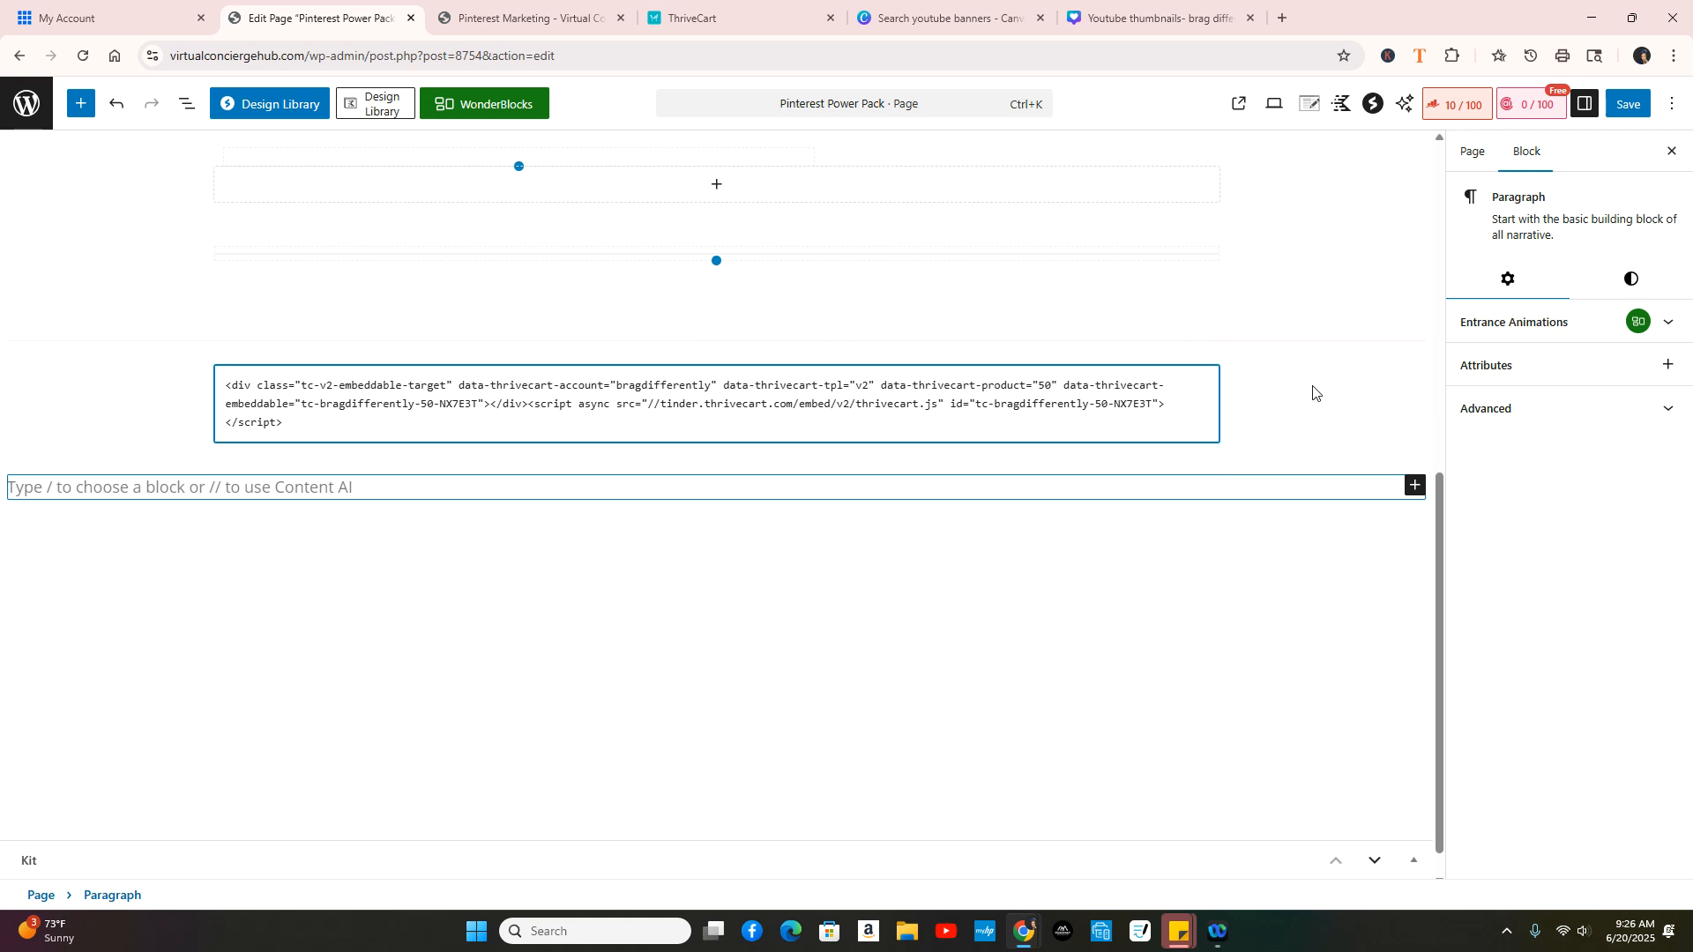
{"action": "left_click", "coordinate": [1415, 487]}
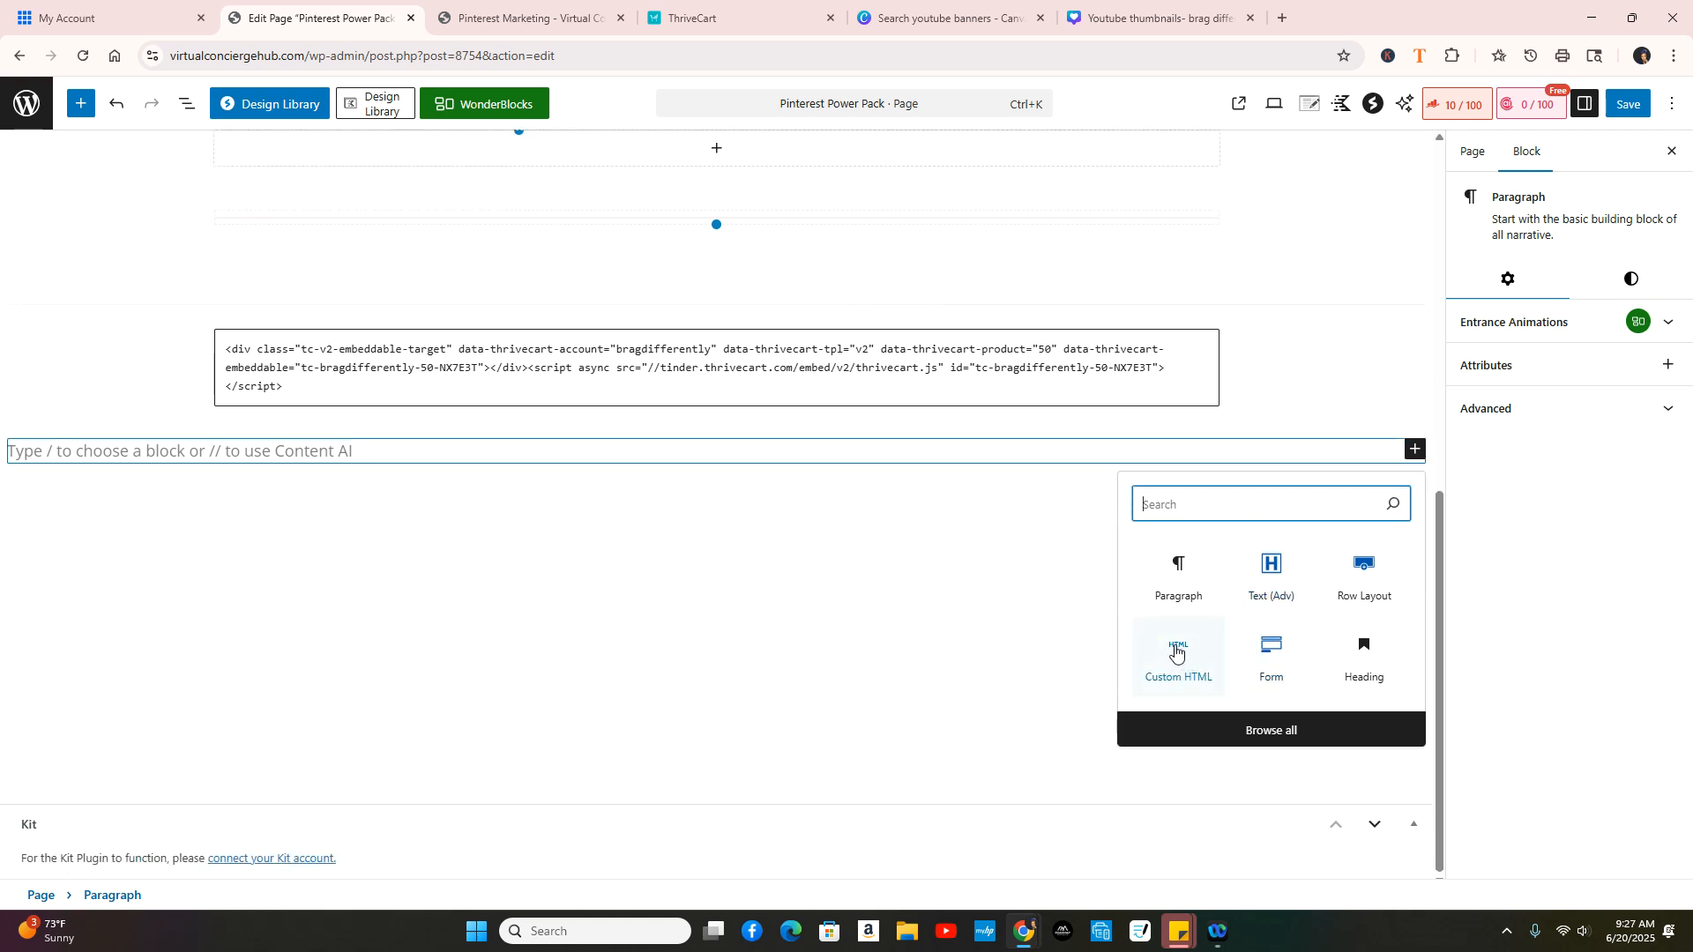
Step: Add an empty Custom HTML block below the embed code, then delete it again
{"action": "left_click", "coordinate": [1176, 653]}
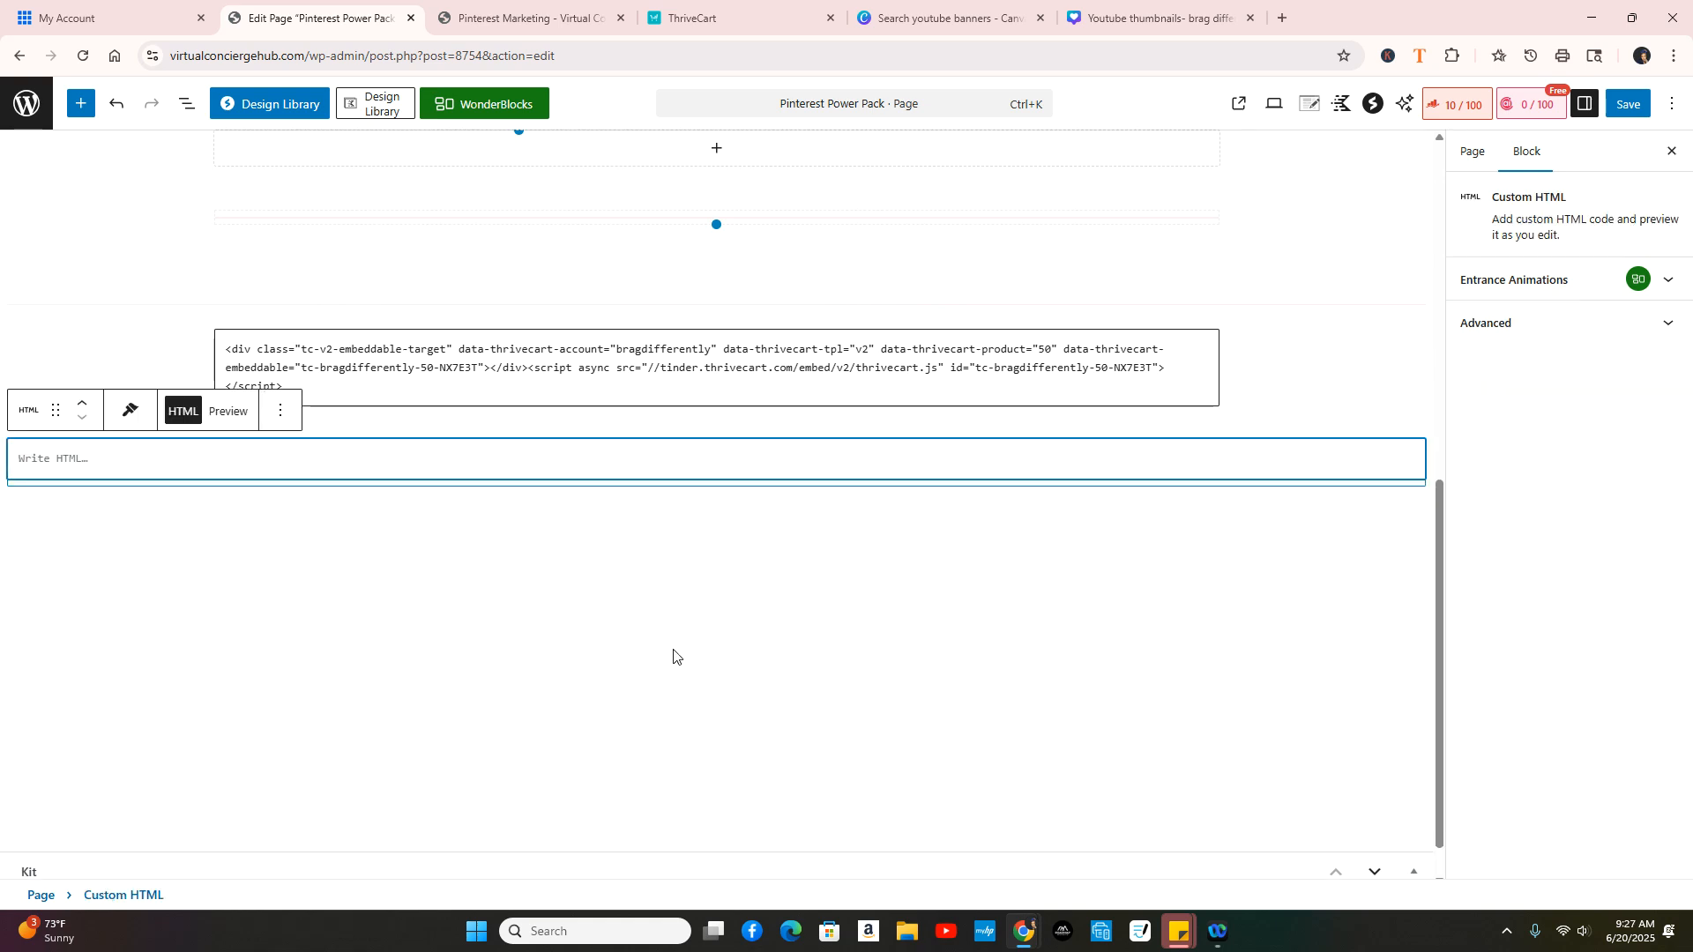
{"action": "left_click", "coordinate": [899, 490]}
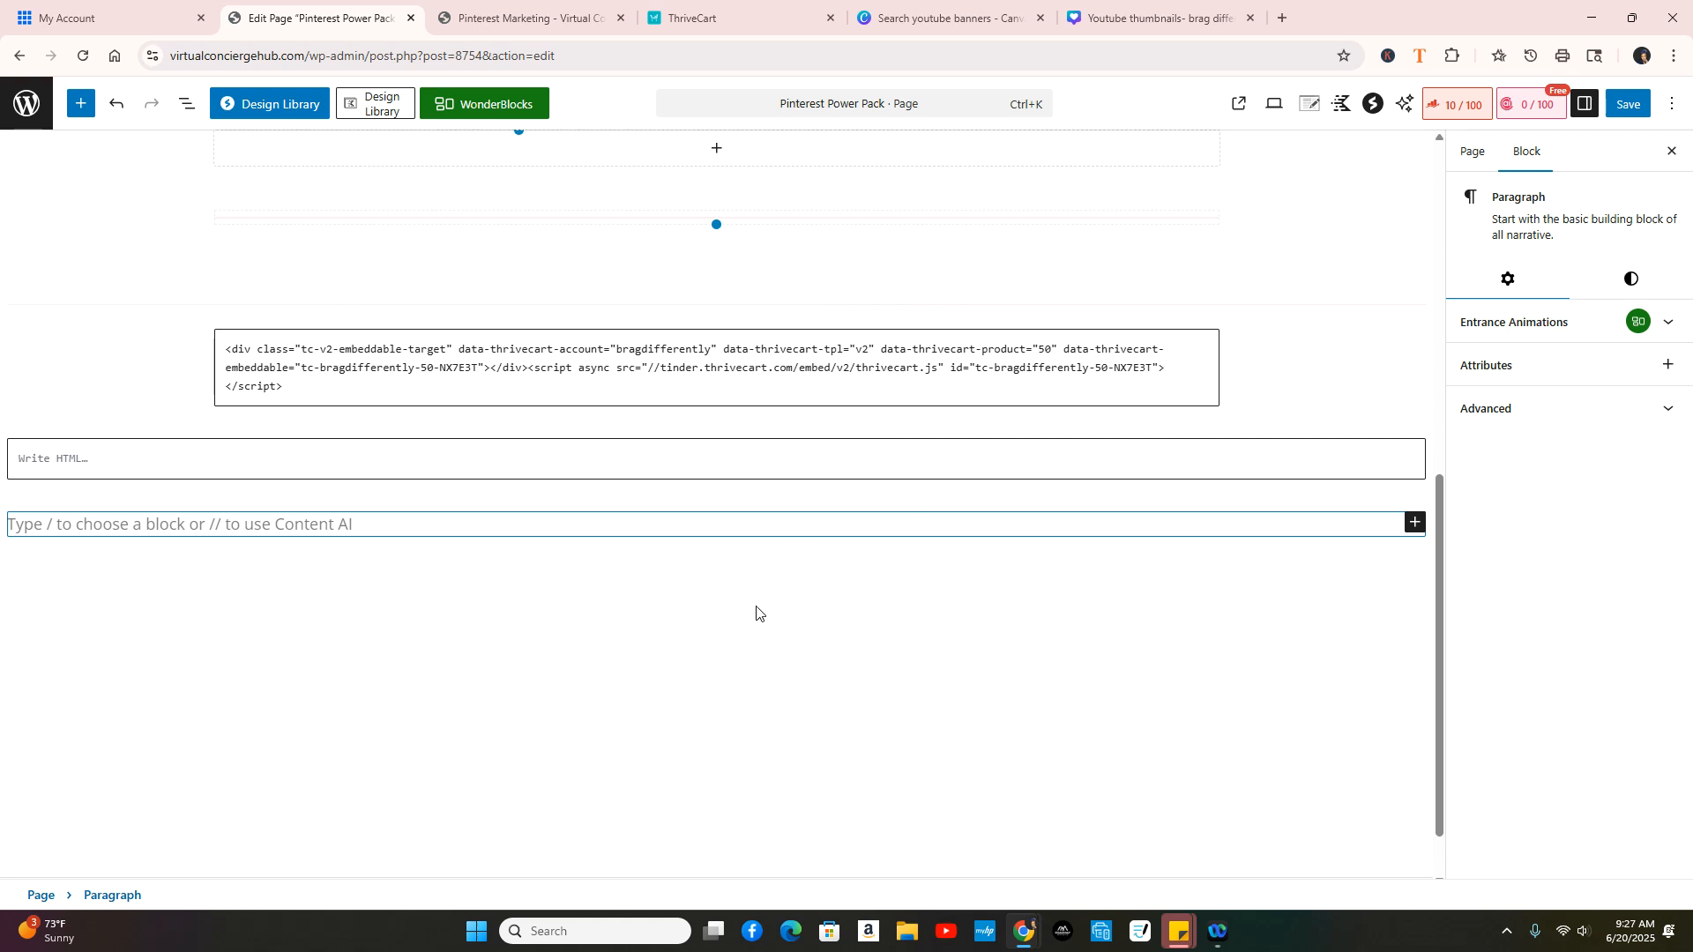
{"action": "left_click", "coordinate": [857, 467]}
{"action": "left_click", "coordinate": [279, 419]}
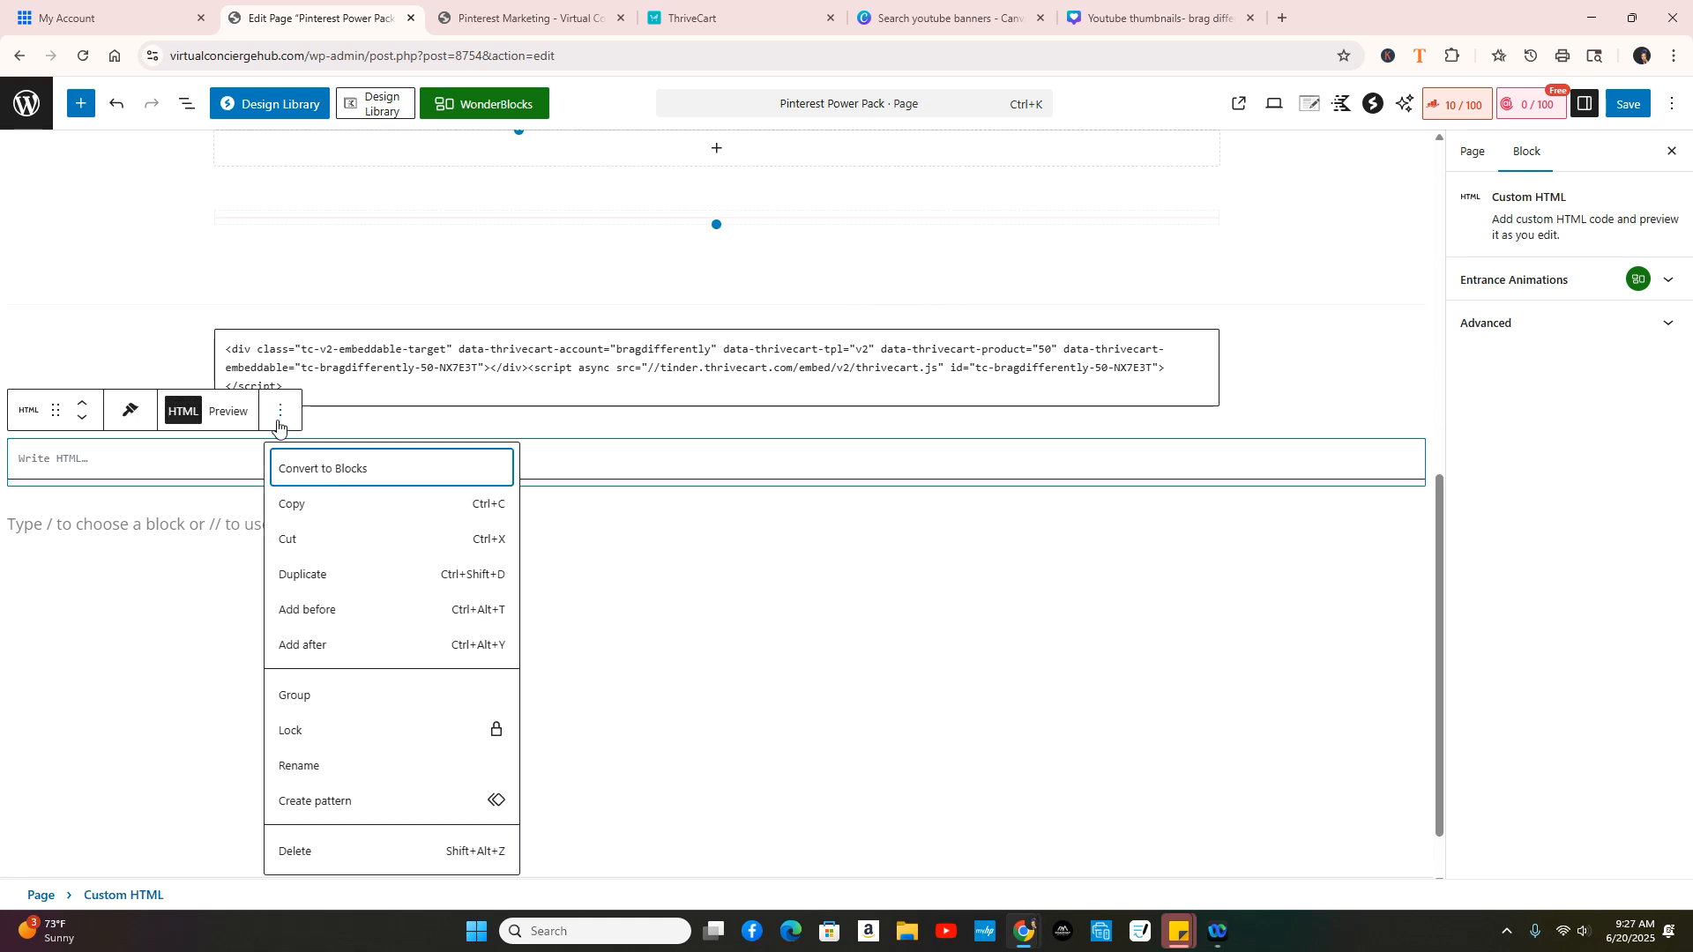
{"action": "left_click", "coordinate": [298, 851]}
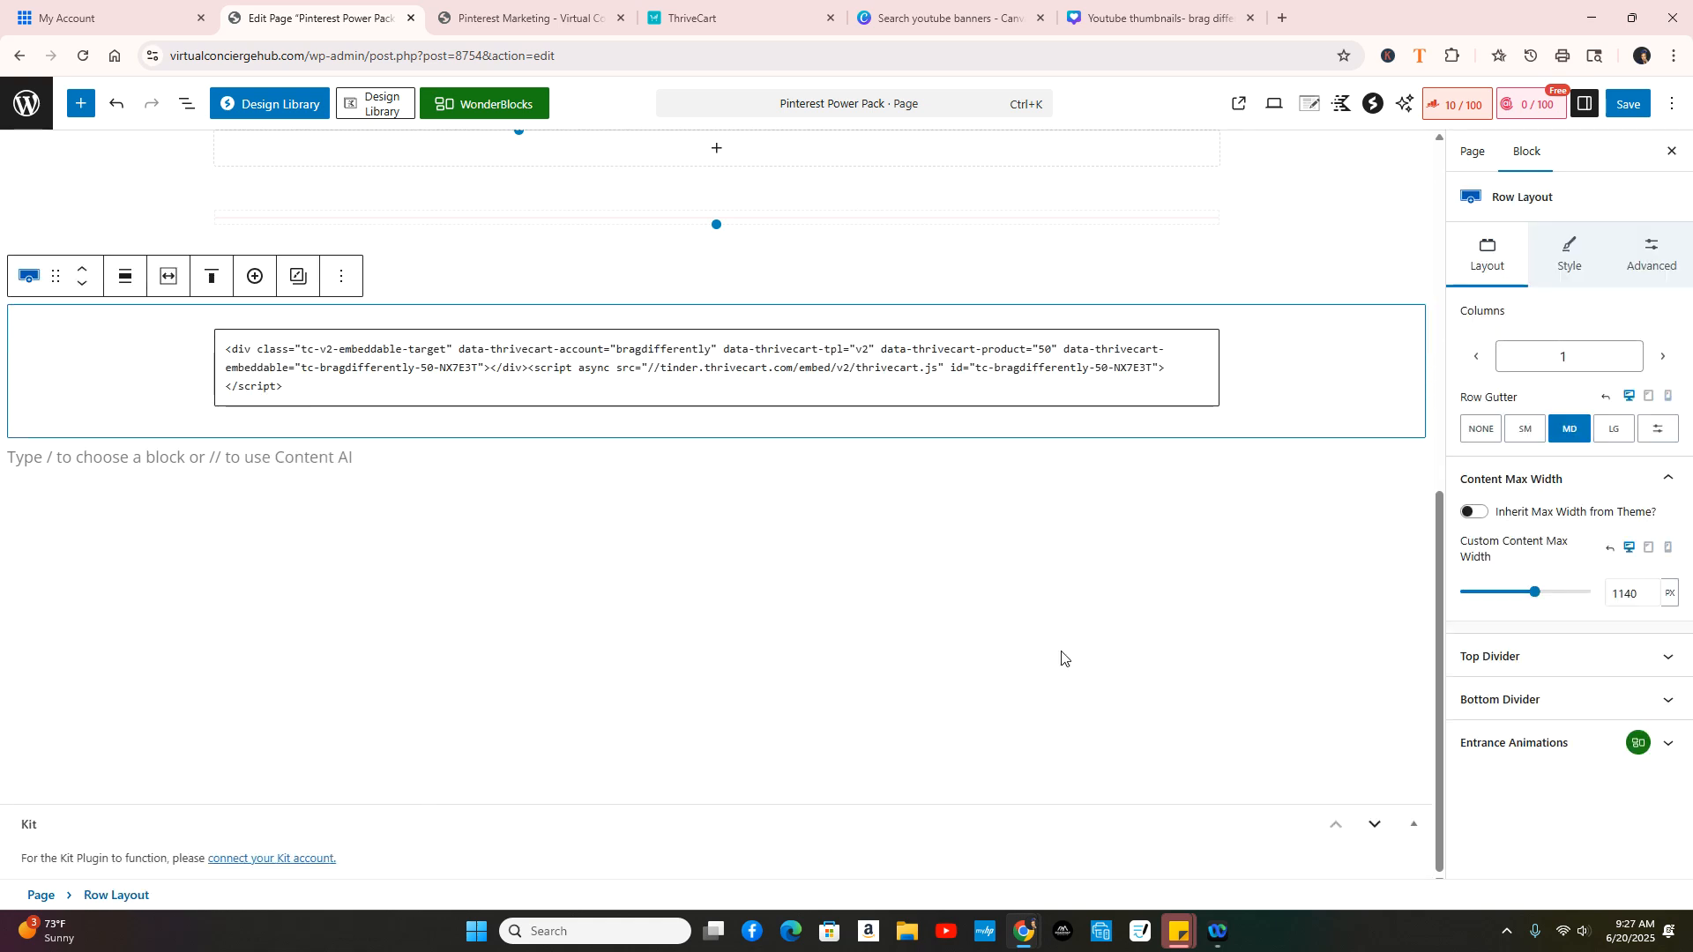
Step: Save the Pinterest Power Pack page and view the live page
{"action": "left_click", "coordinate": [1637, 106]}
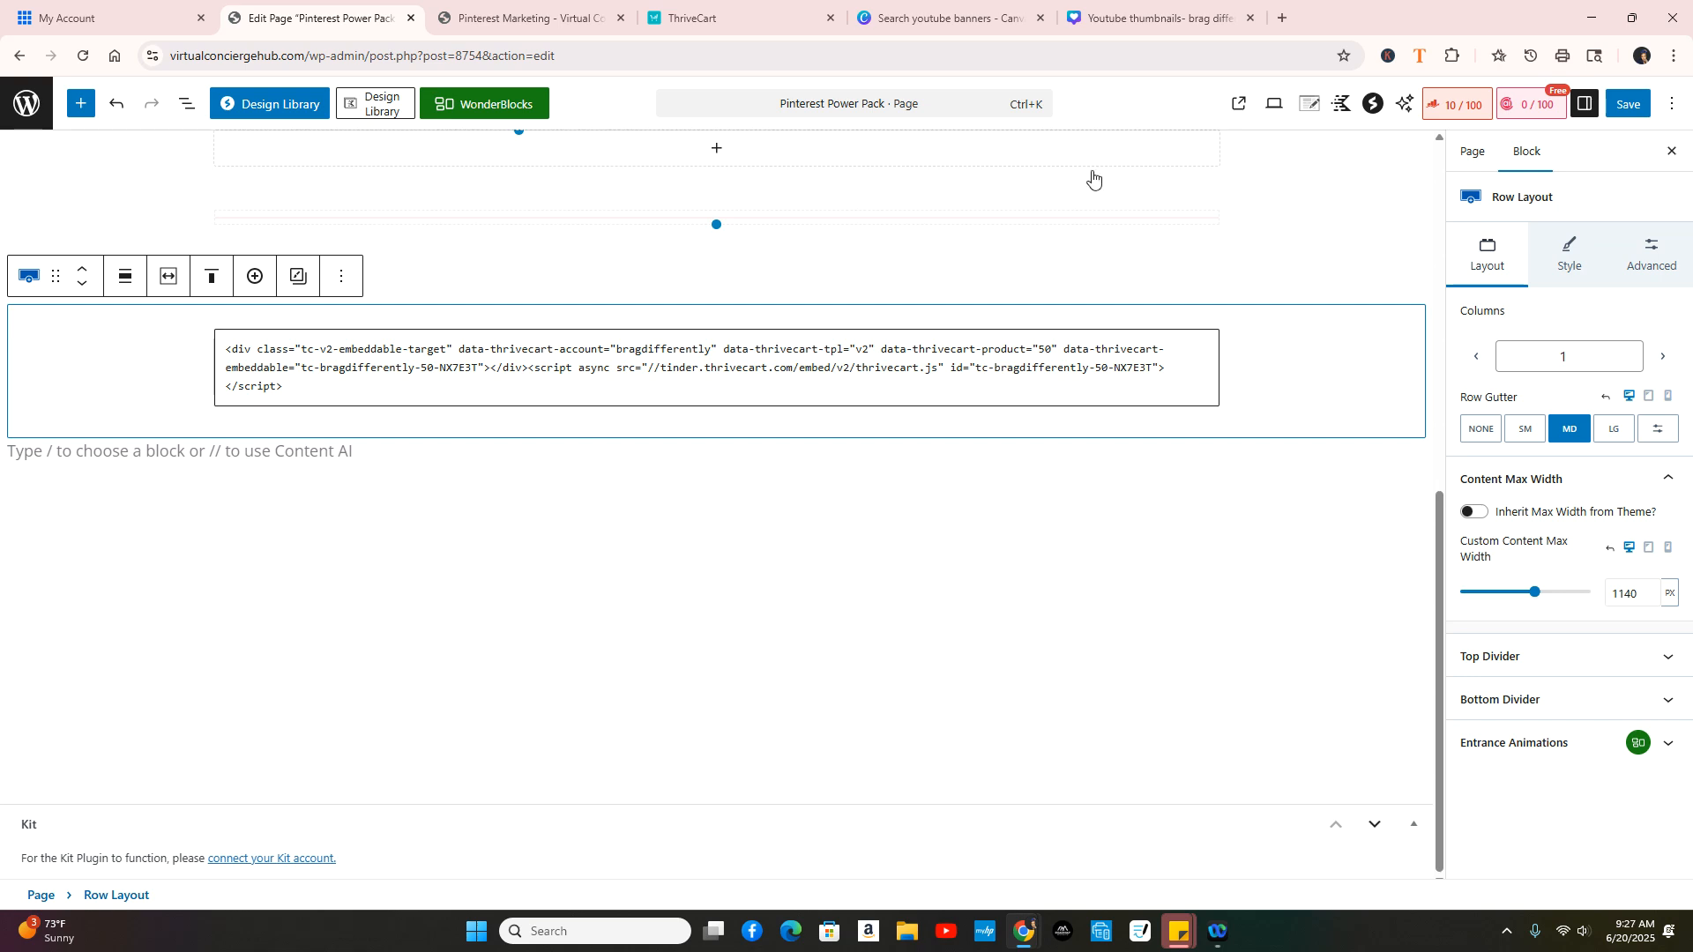
{"action": "left_click", "coordinate": [1628, 106]}
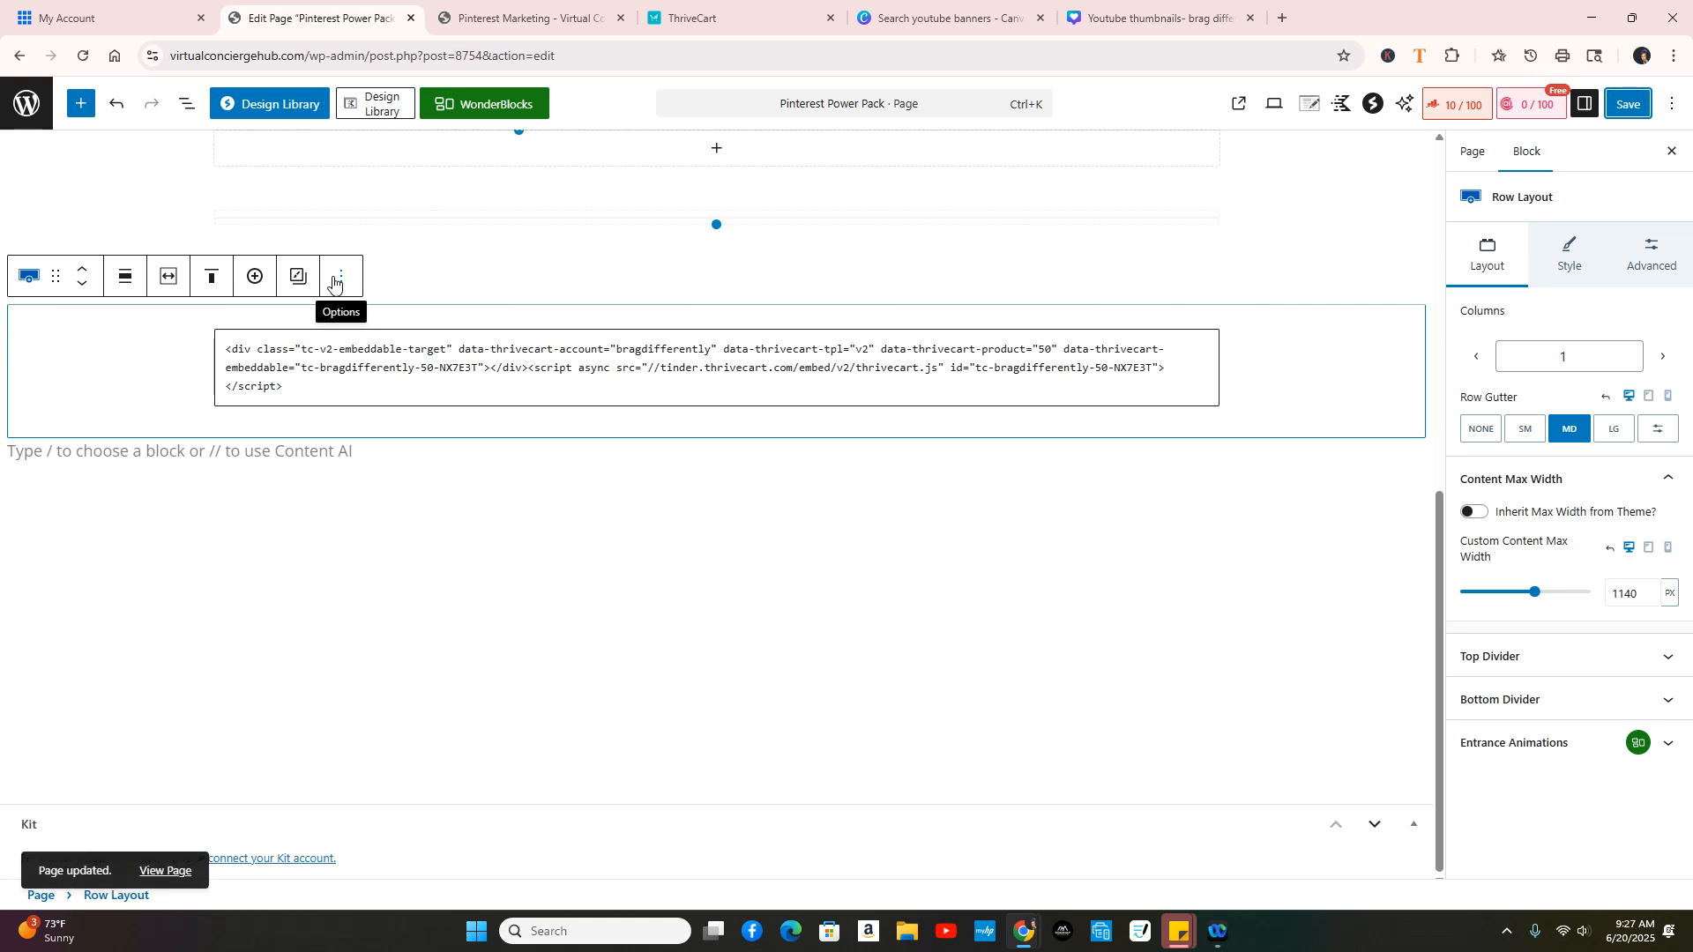
{"action": "left_click", "coordinate": [166, 871]}
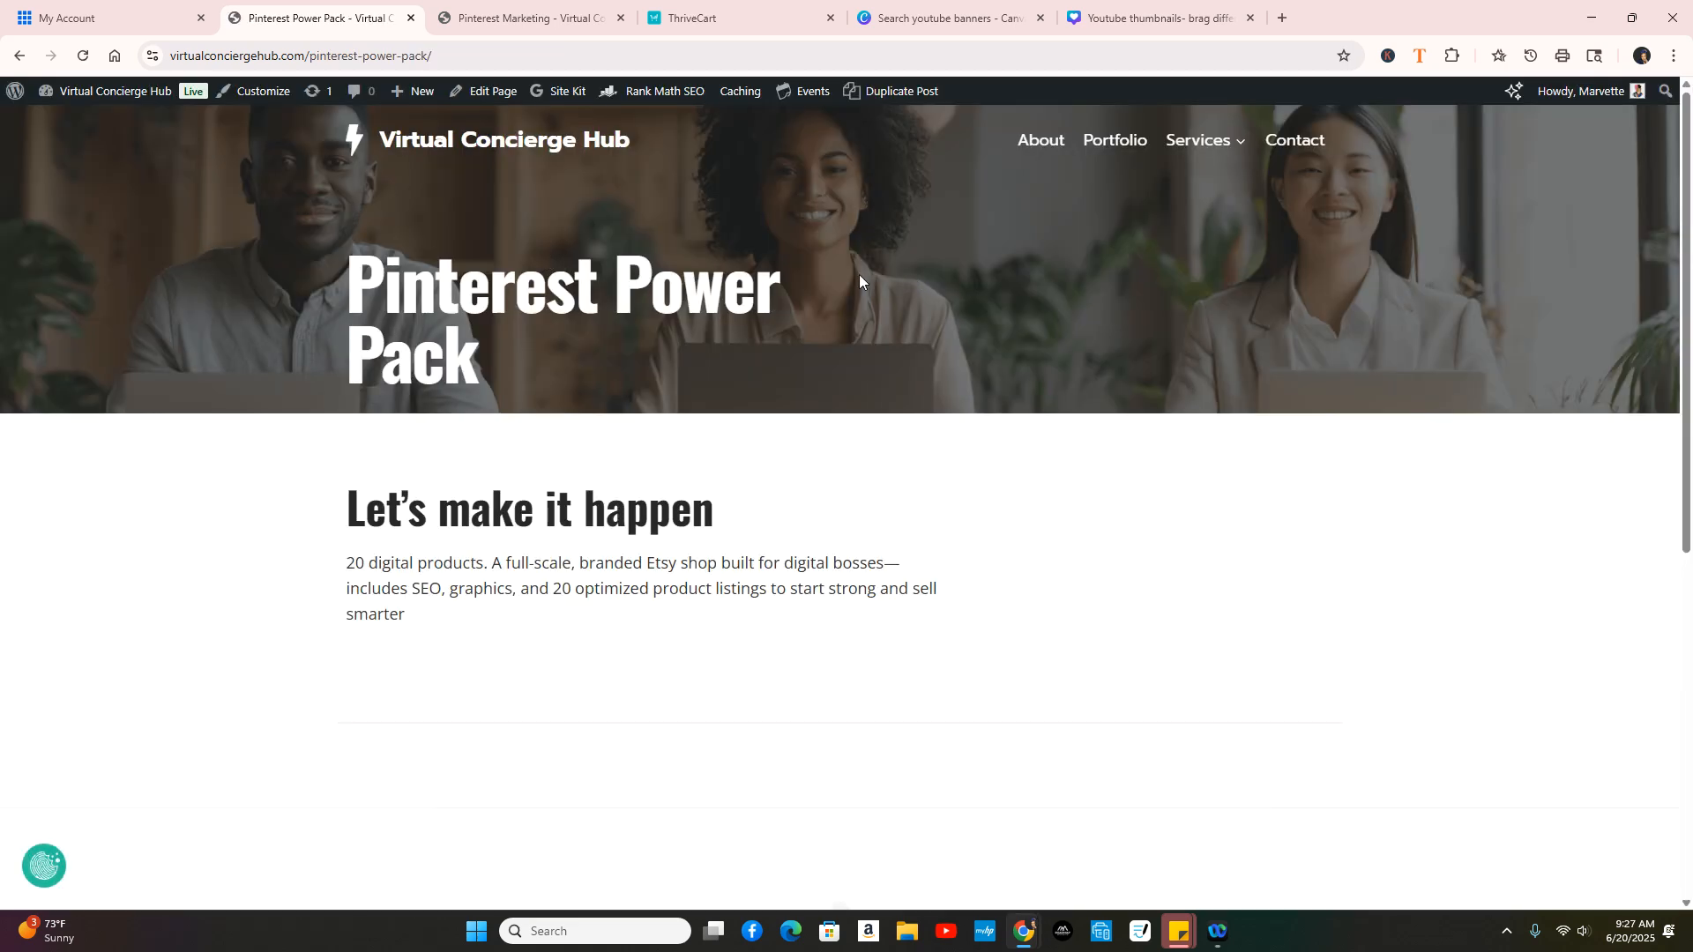
Step: Enter the test customer's full name and begin their e-mail address in the embedded checkout
{"action": "scroll", "coordinate": [896, 359], "scroll_direction": "down", "scroll_amount": 6}
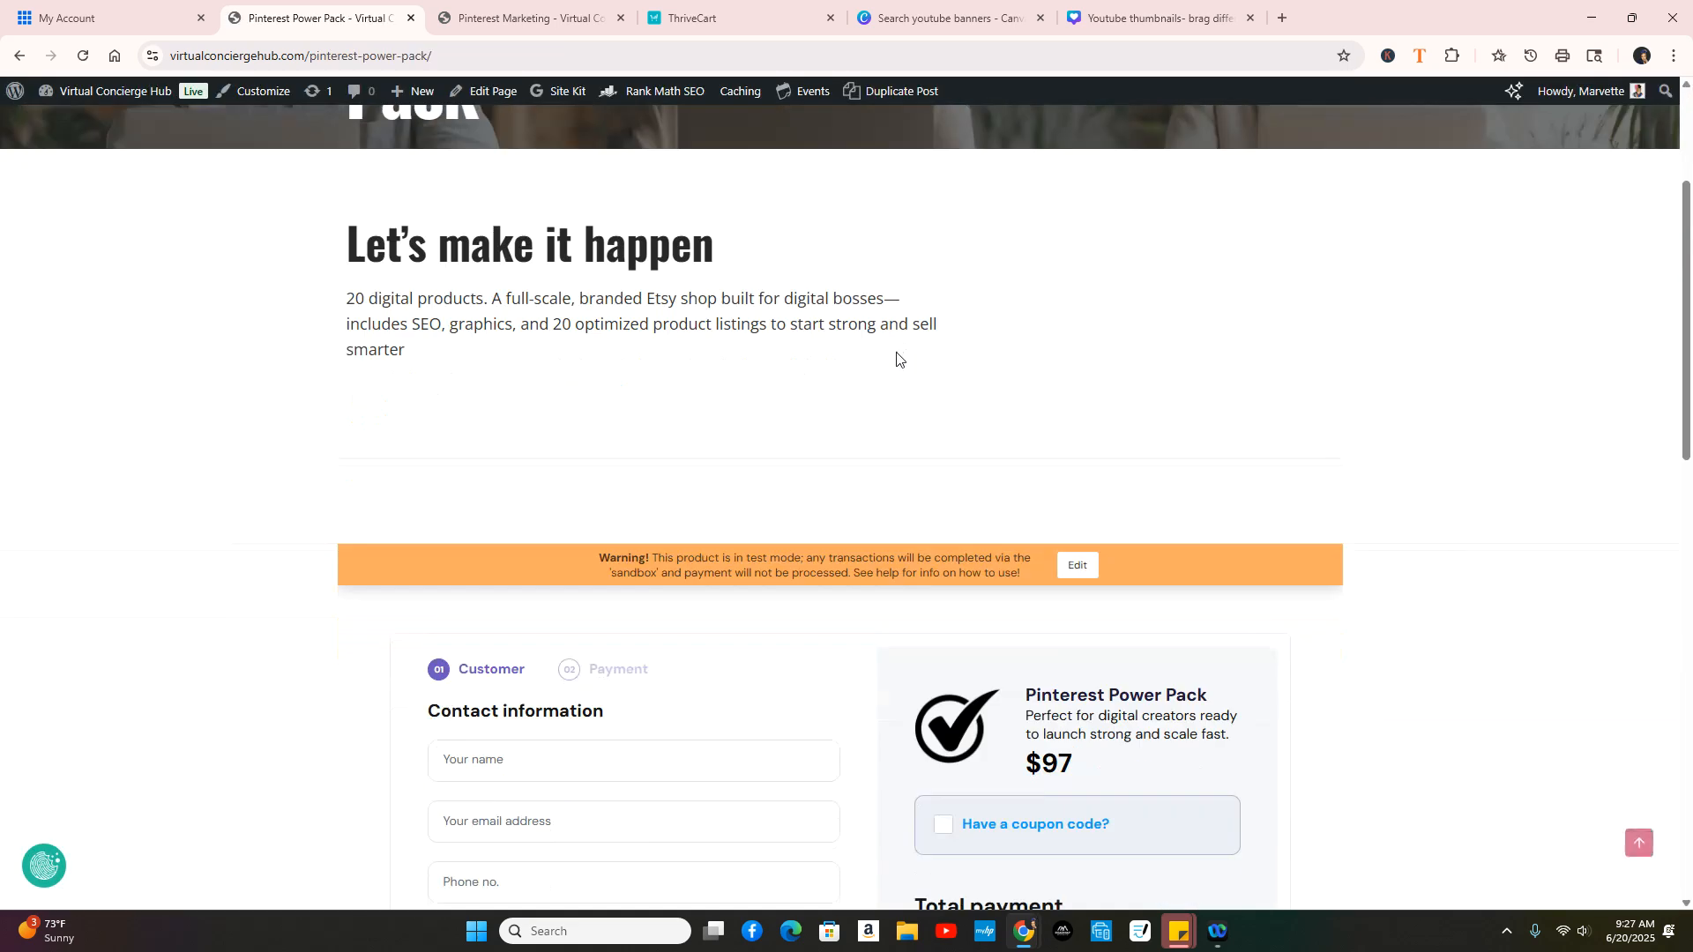
{"action": "scroll", "coordinate": [749, 463], "scroll_direction": "down", "scroll_amount": 3}
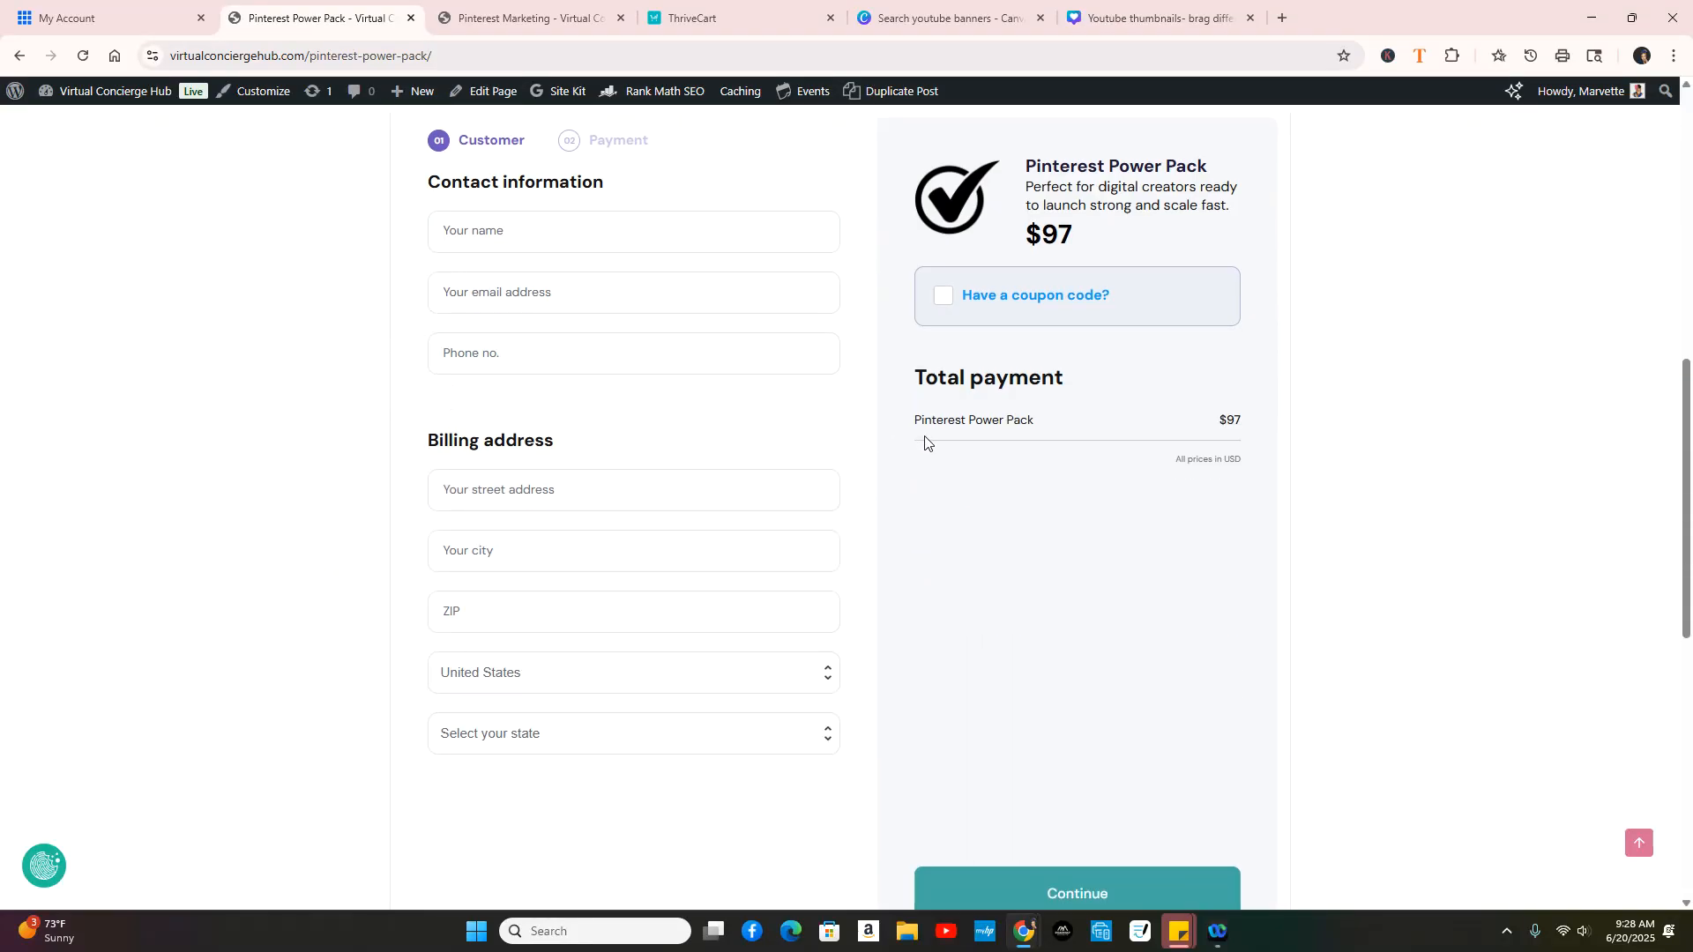
{"action": "scroll", "coordinate": [949, 432], "scroll_direction": "down", "scroll_amount": 4}
{"action": "scroll", "coordinate": [949, 432], "scroll_direction": "up", "scroll_amount": 10}
{"action": "scroll", "coordinate": [949, 435], "scroll_direction": "down", "scroll_amount": 4}
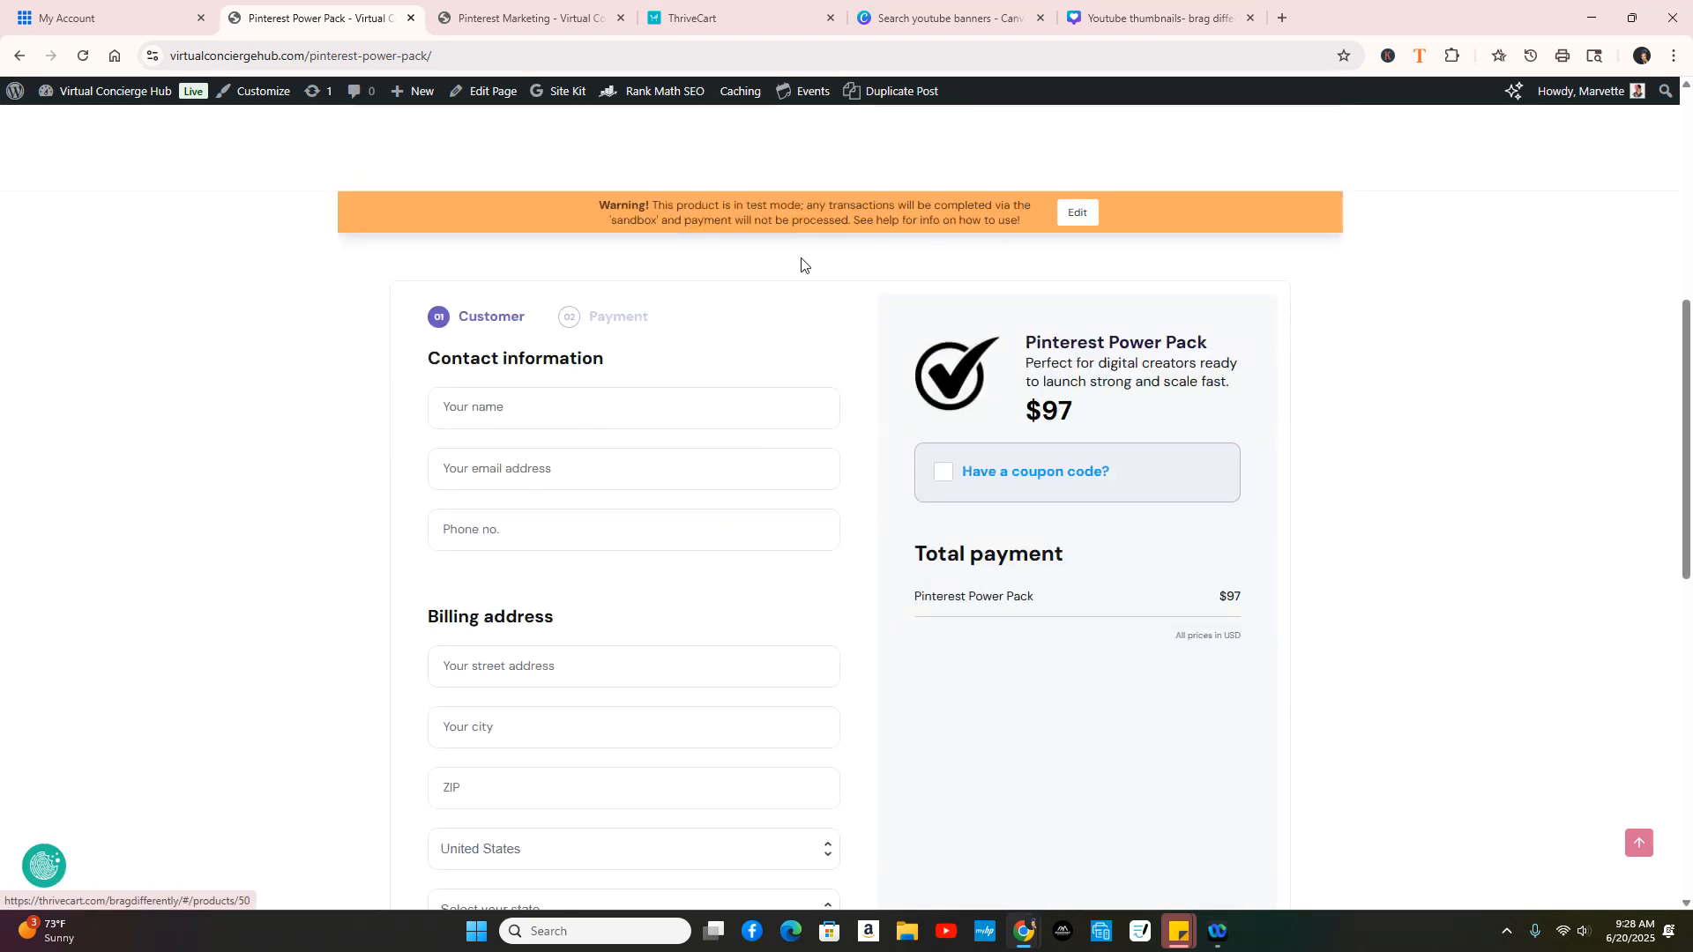
{"action": "left_click", "coordinate": [541, 422]}
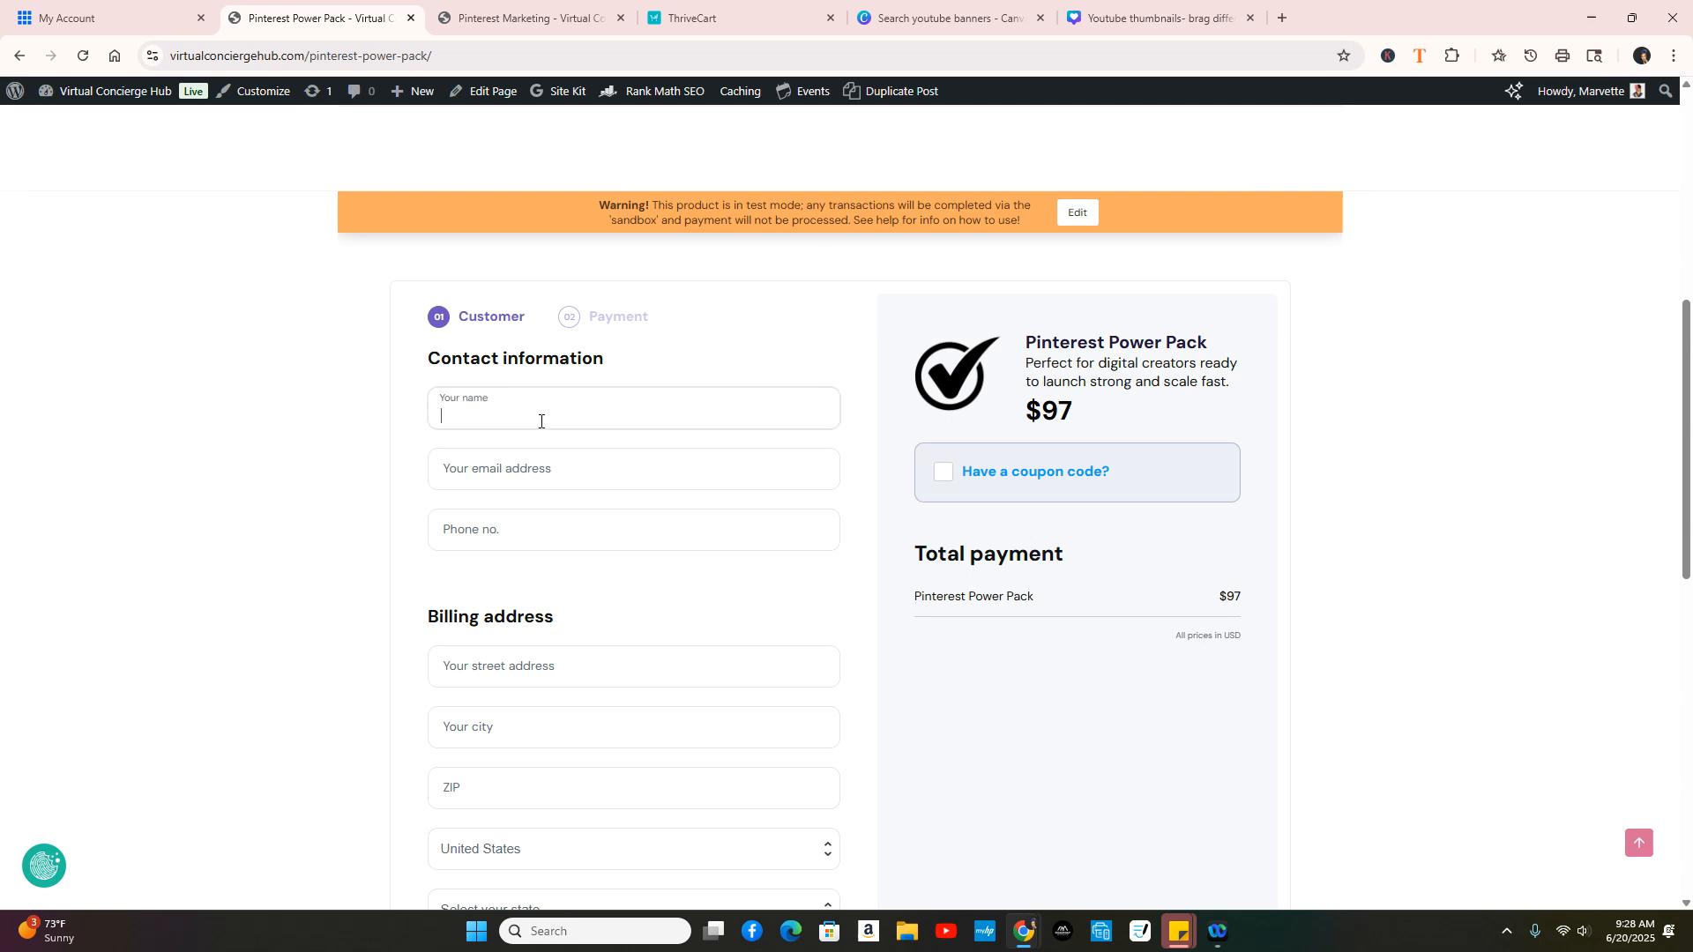
{"action": "key", "text": "Tab"}
{"action": "type", "text": "hello"}
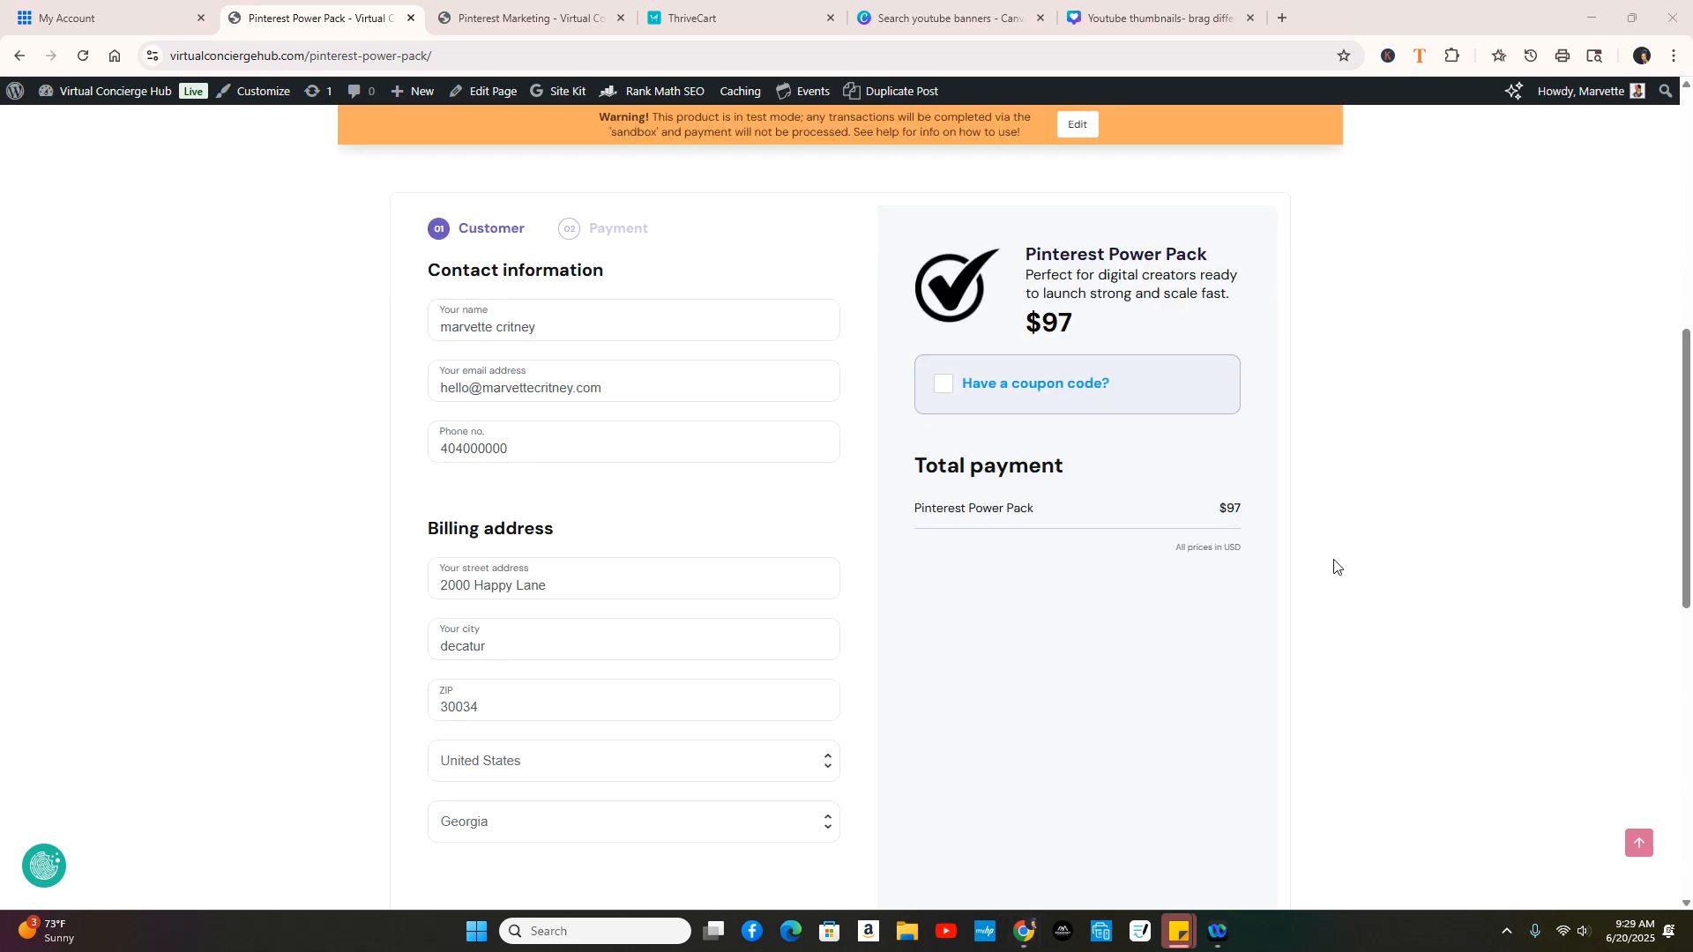
{"action": "scroll", "coordinate": [1175, 639], "scroll_direction": "down", "scroll_amount": 3}
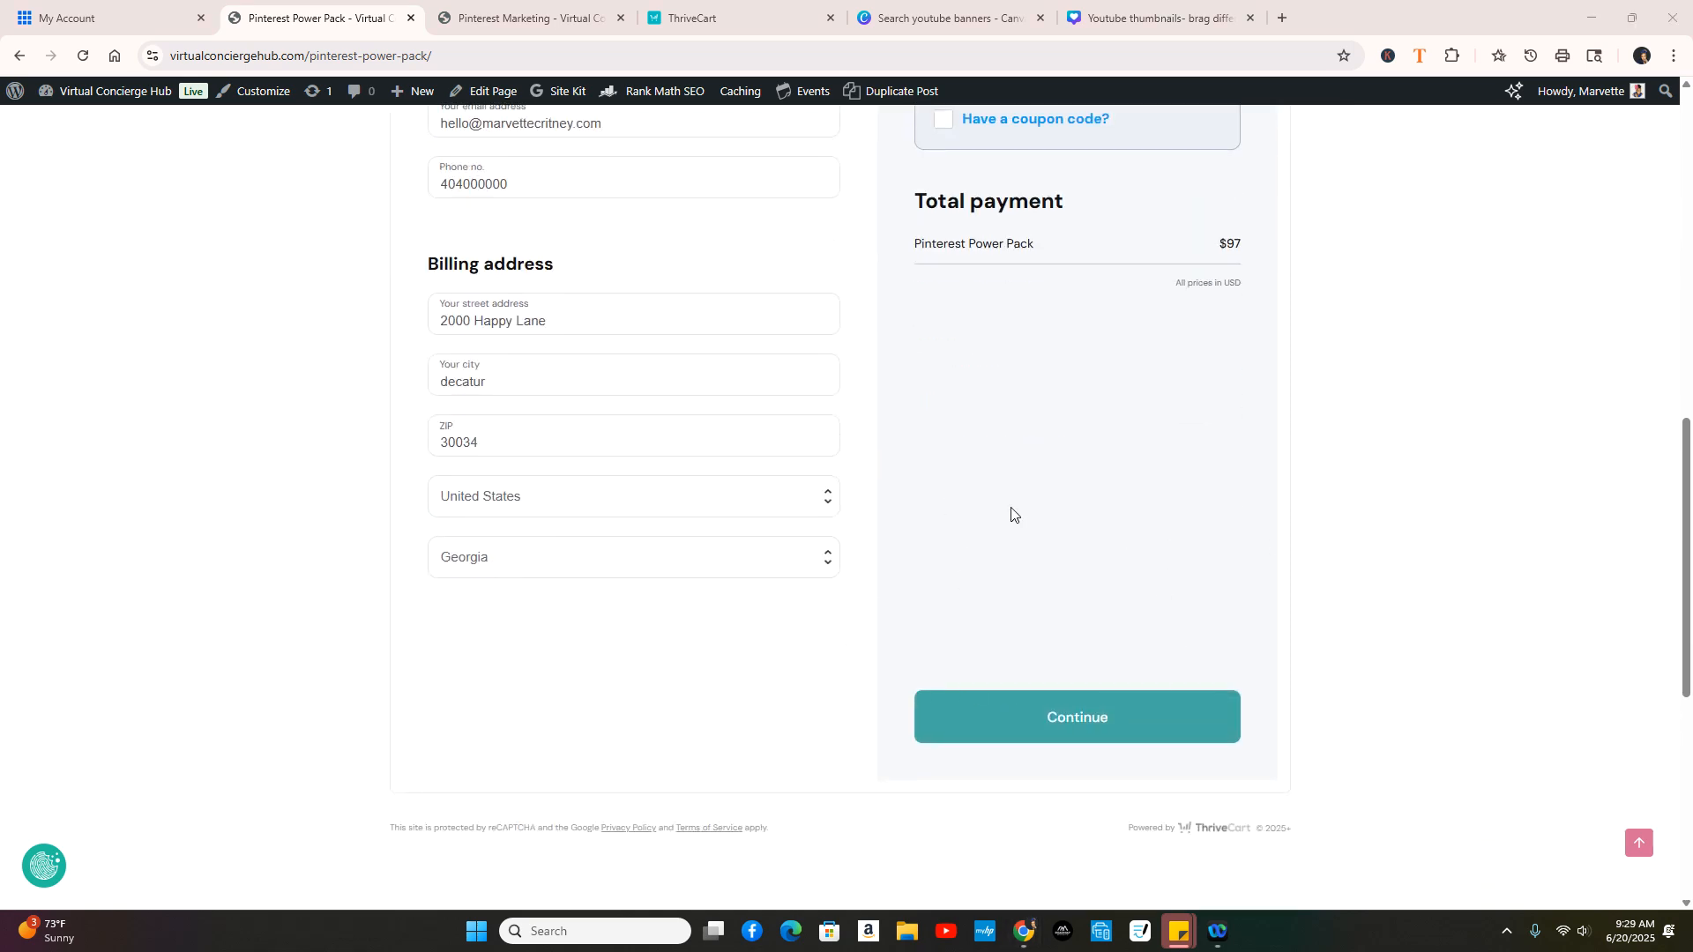
{"action": "scroll", "coordinate": [1092, 784], "scroll_direction": "up", "scroll_amount": 2}
Step: Continue to payment and paste the copied test card number into the Card number field
{"action": "left_click", "coordinate": [1090, 895]}
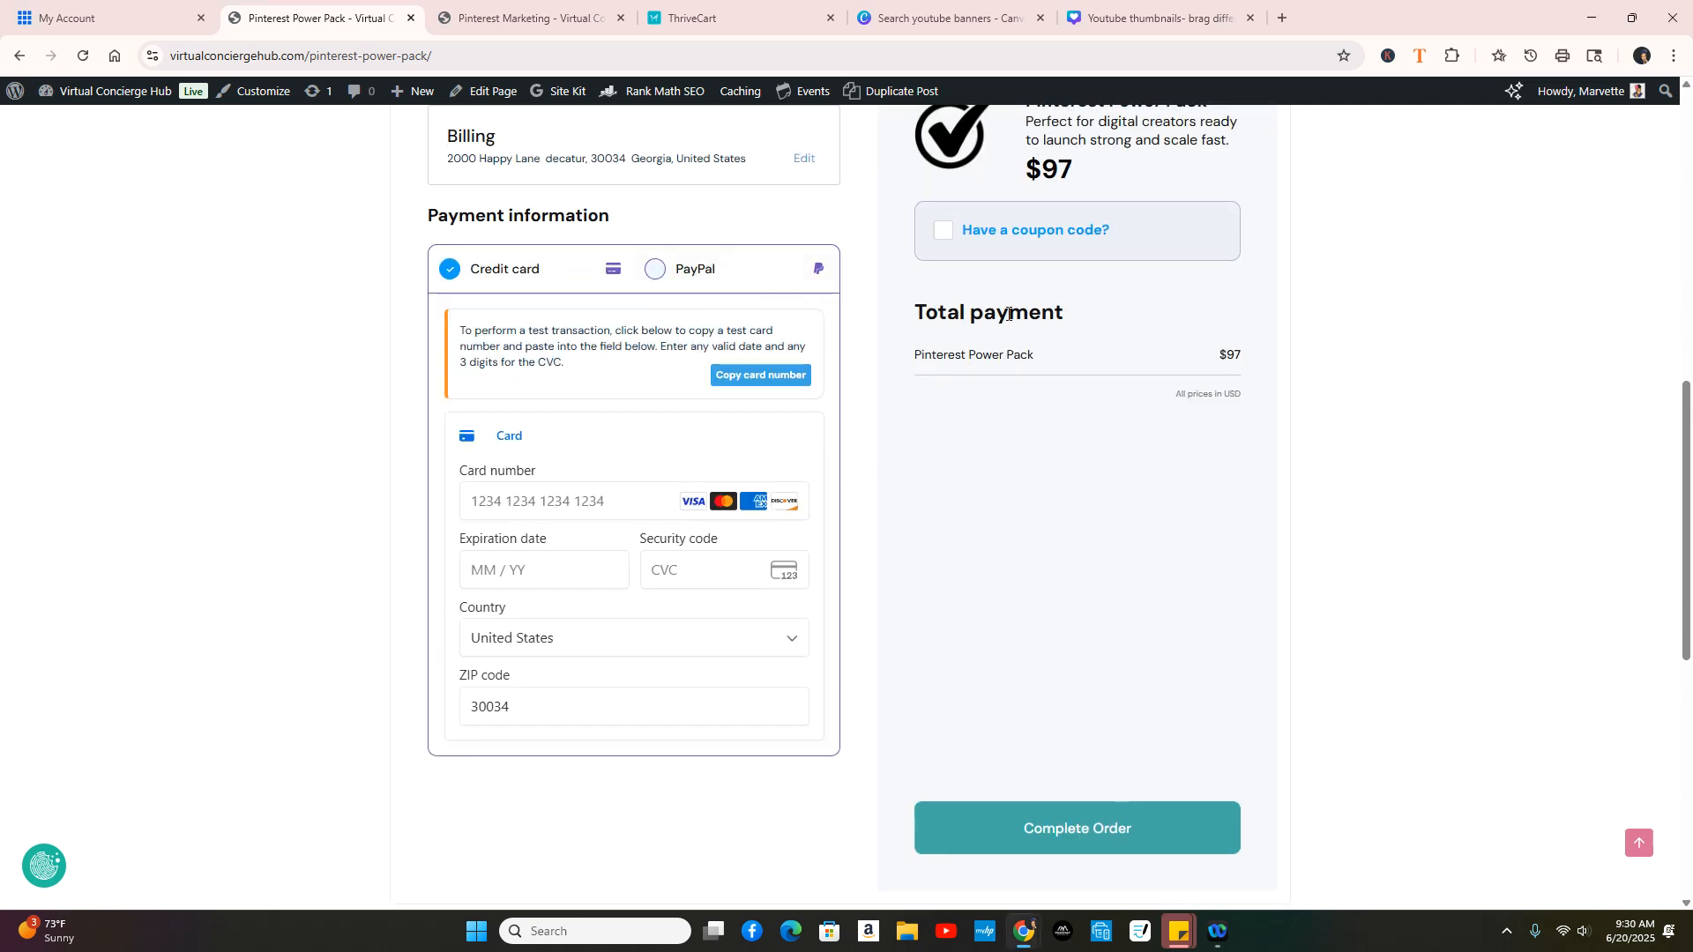
{"action": "left_click", "coordinate": [750, 380]}
{"action": "left_click", "coordinate": [555, 511]}
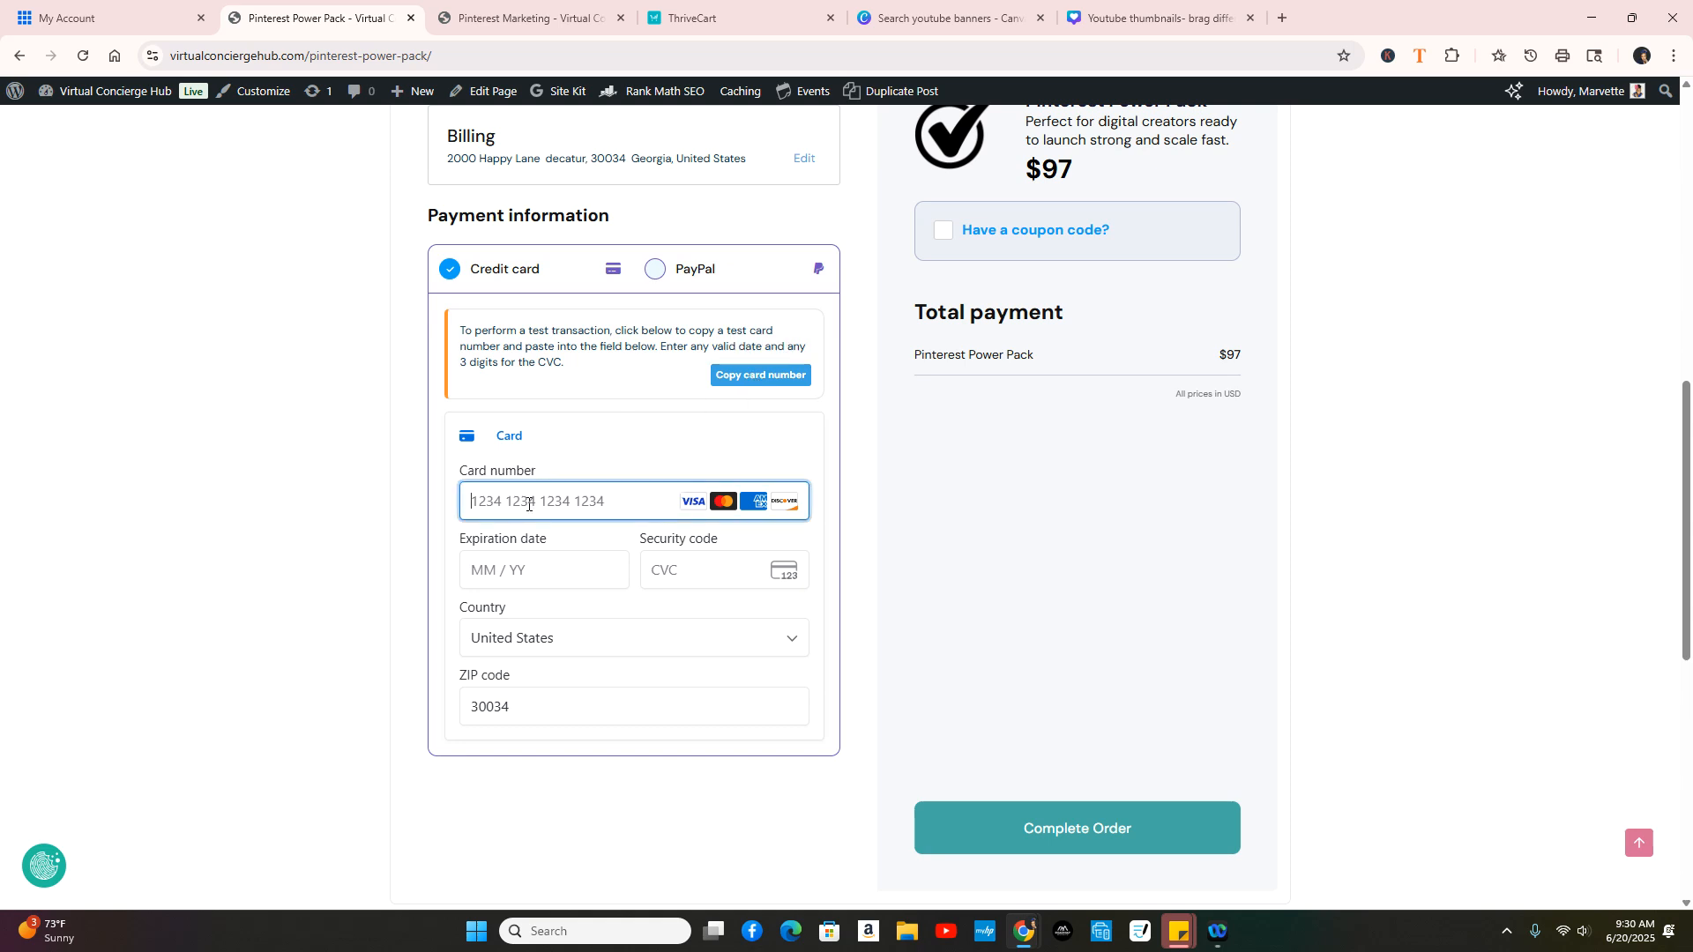
{"action": "right_click", "coordinate": [554, 515]}
{"action": "left_click", "coordinate": [615, 264]}
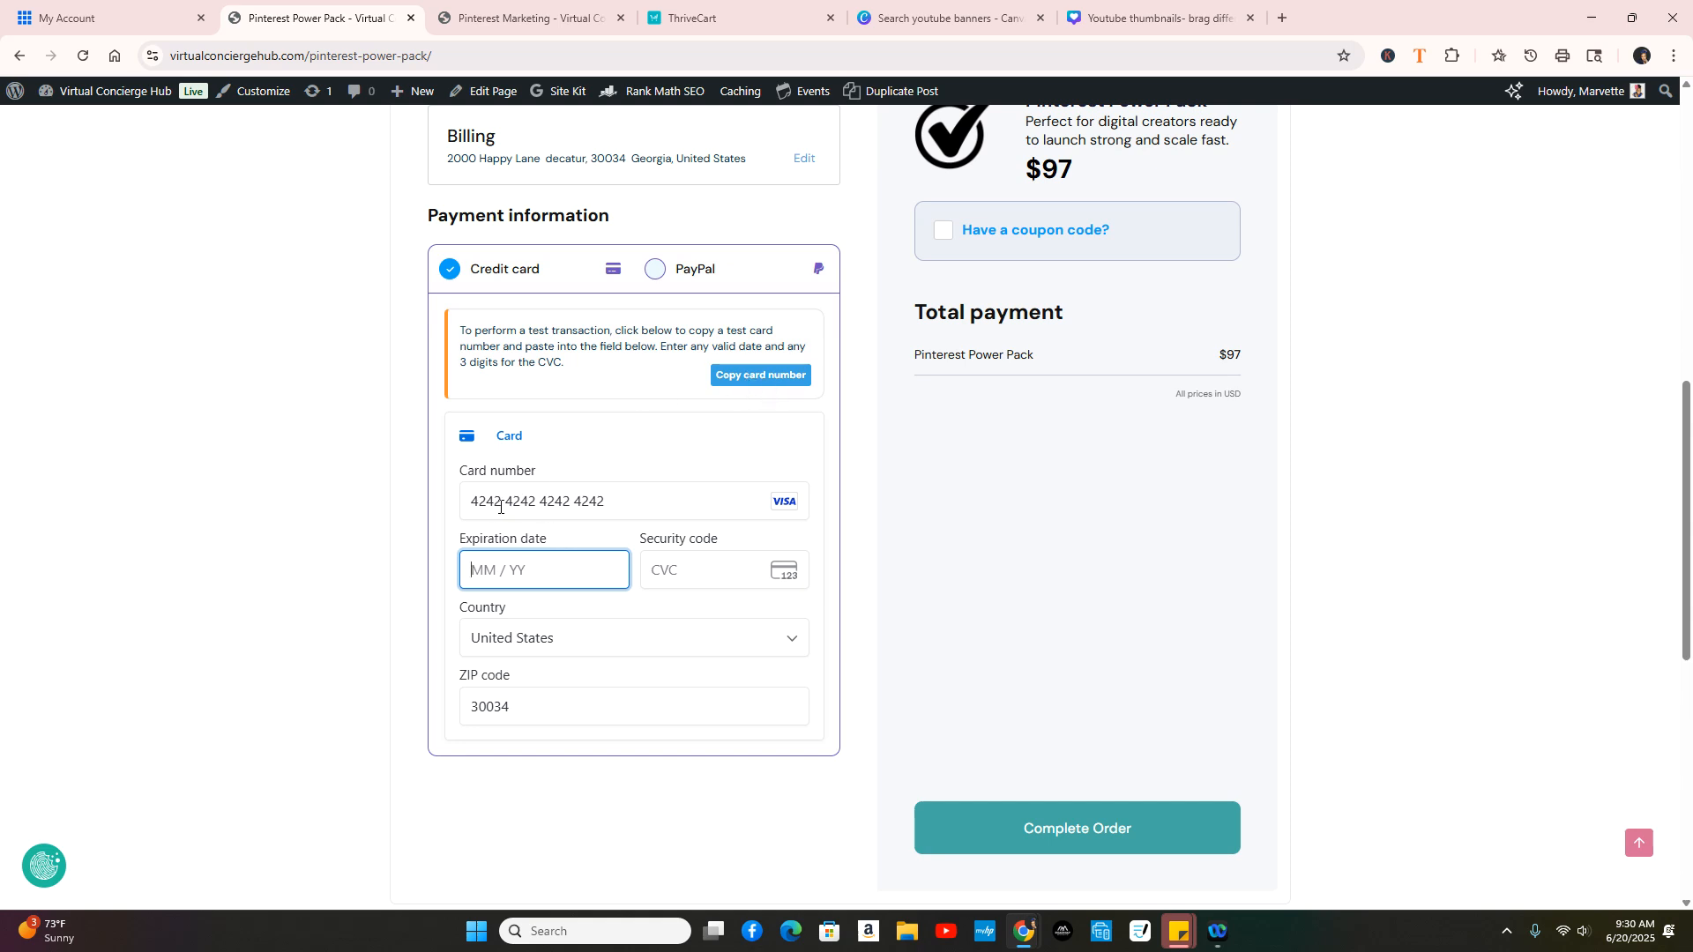
{"action": "type", "text": "122"}
{"action": "type", "text": "5"}
{"action": "type", "text": "123"}
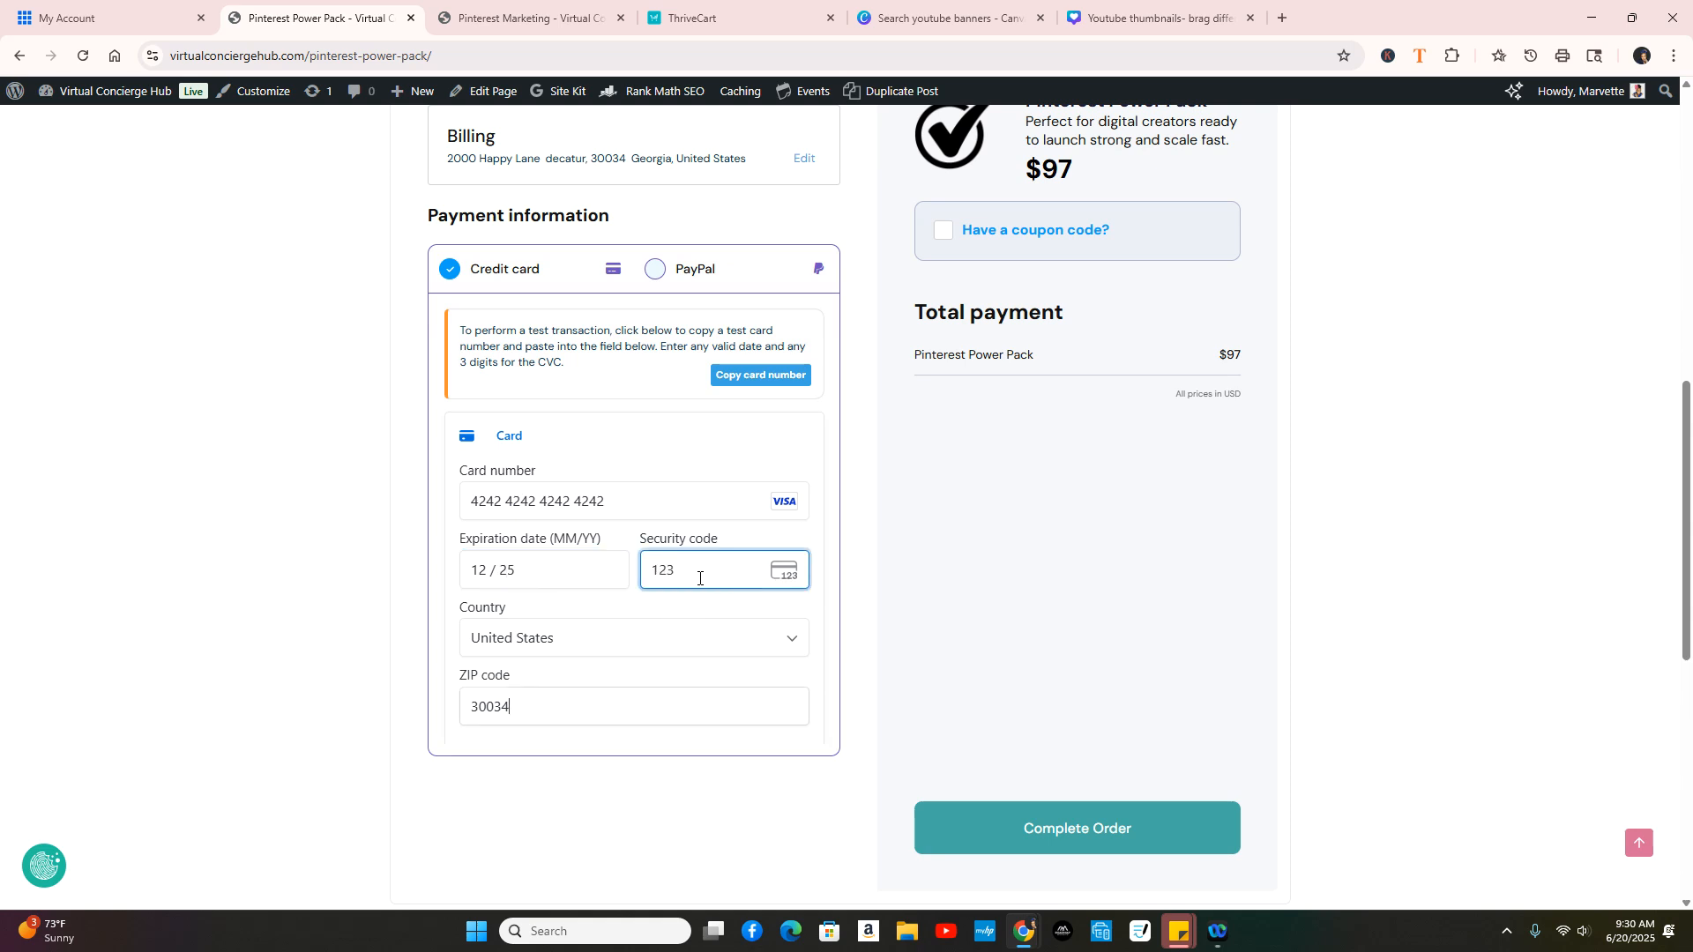
{"action": "scroll", "coordinate": [578, 476], "scroll_direction": "down", "scroll_amount": 2}
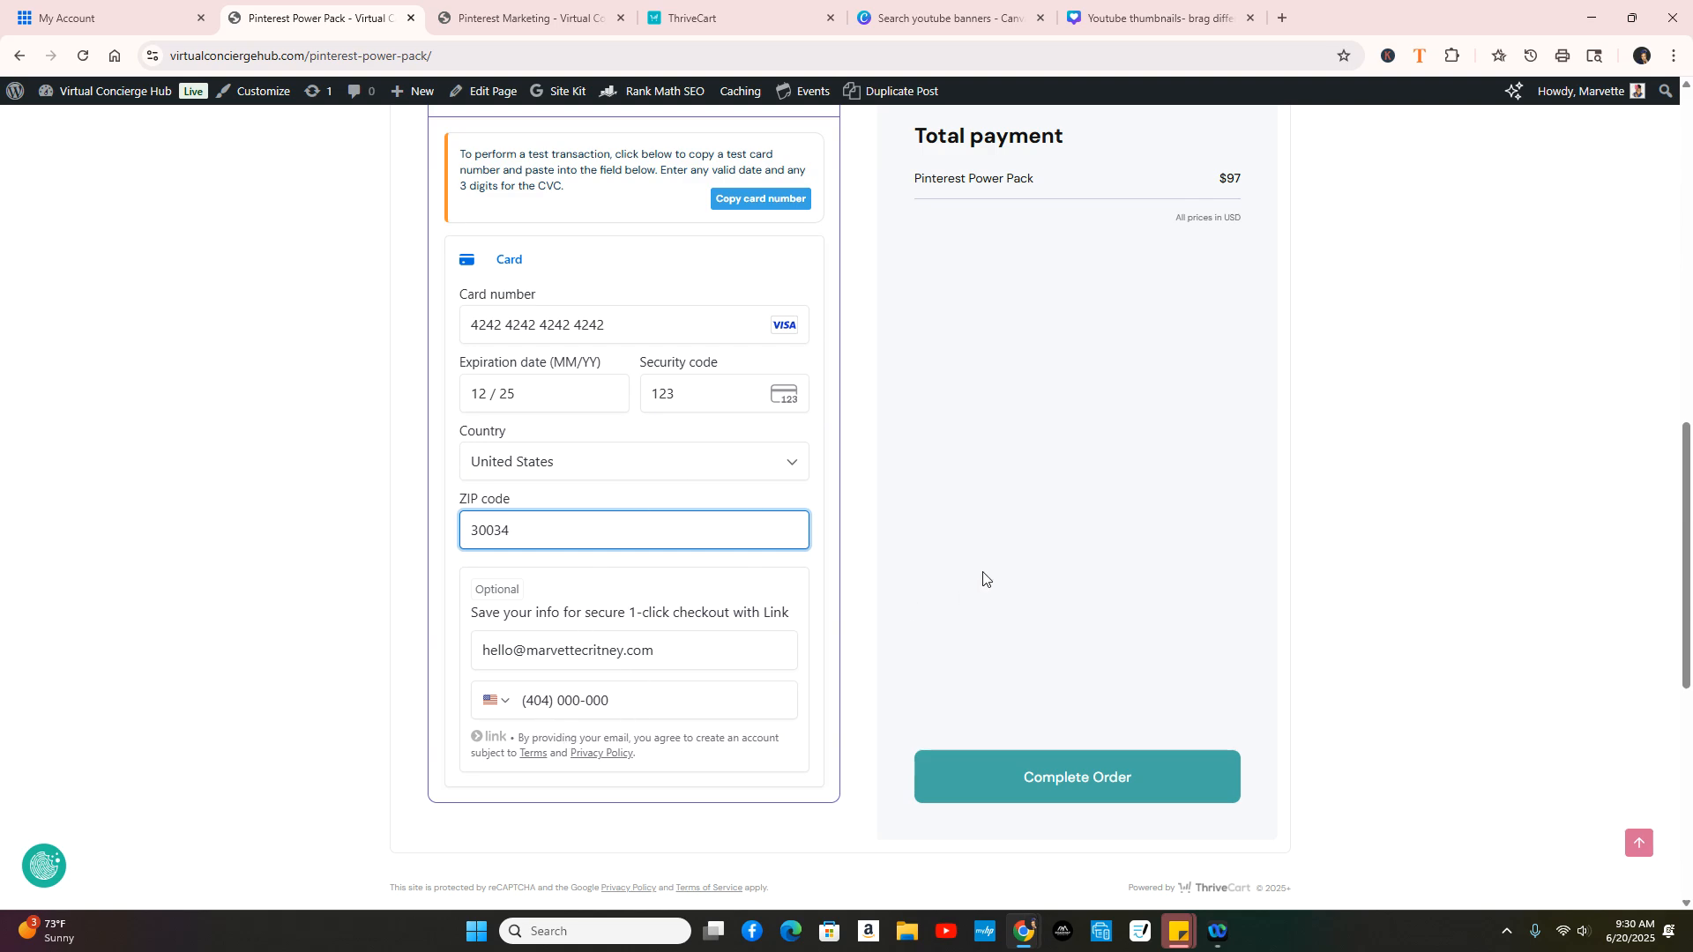
{"action": "scroll", "coordinate": [1048, 653], "scroll_direction": "up", "scroll_amount": 2}
{"action": "scroll", "coordinate": [1049, 445], "scroll_direction": "down", "scroll_amount": 3}
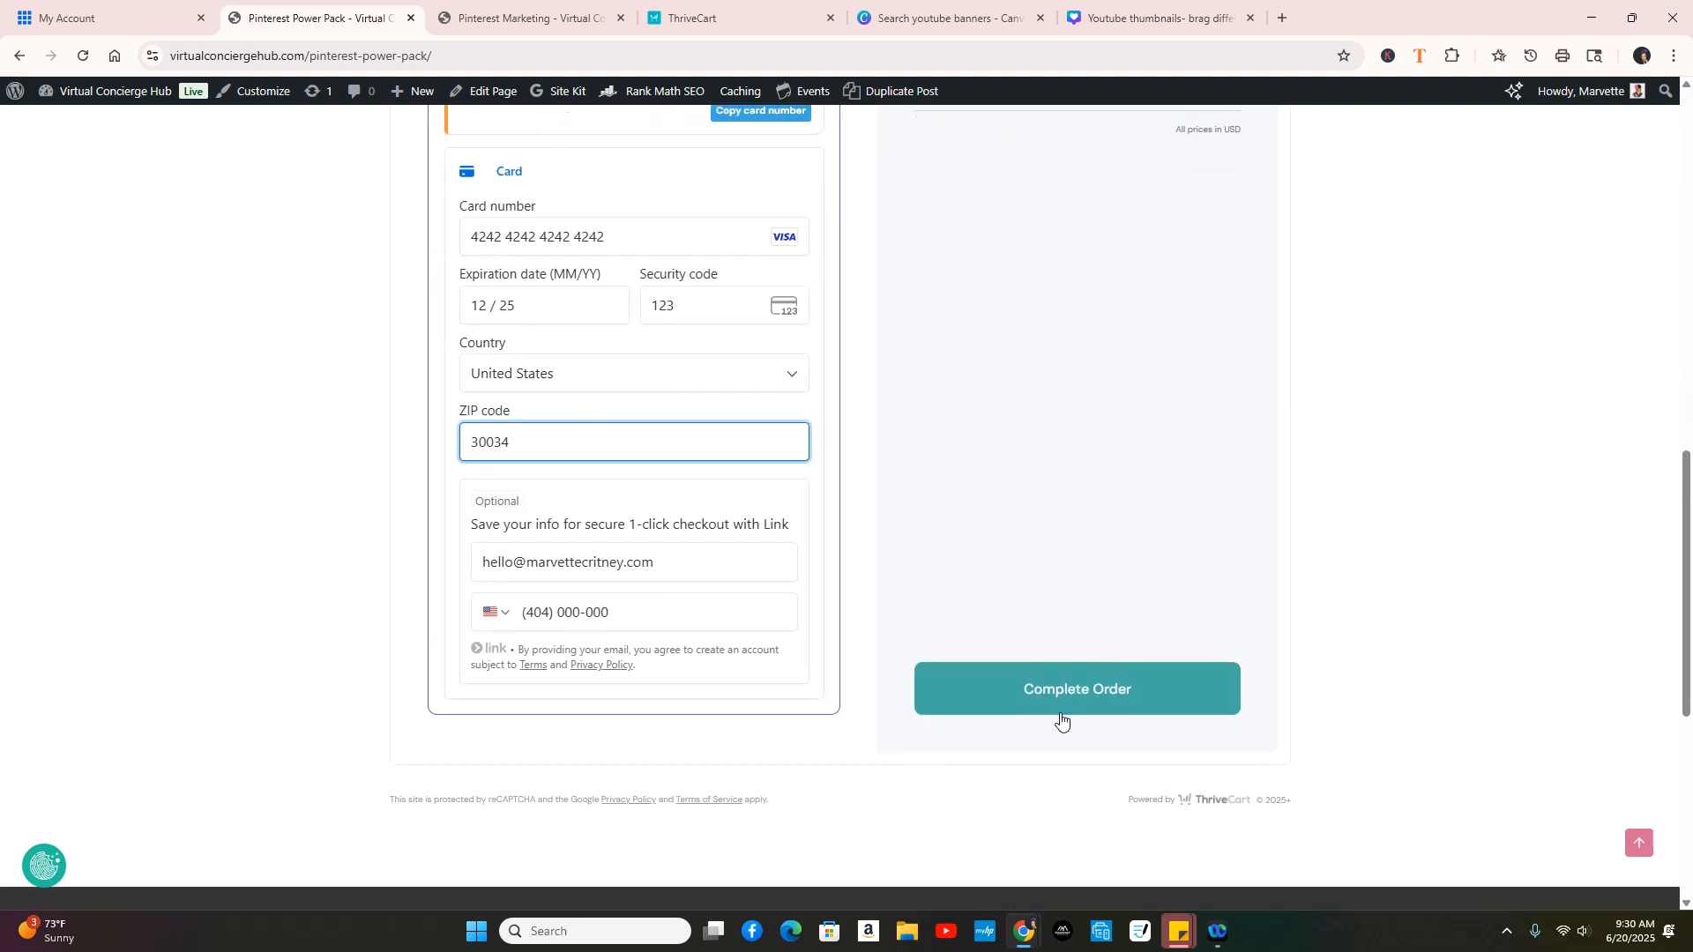
{"action": "left_click", "coordinate": [1116, 696]}
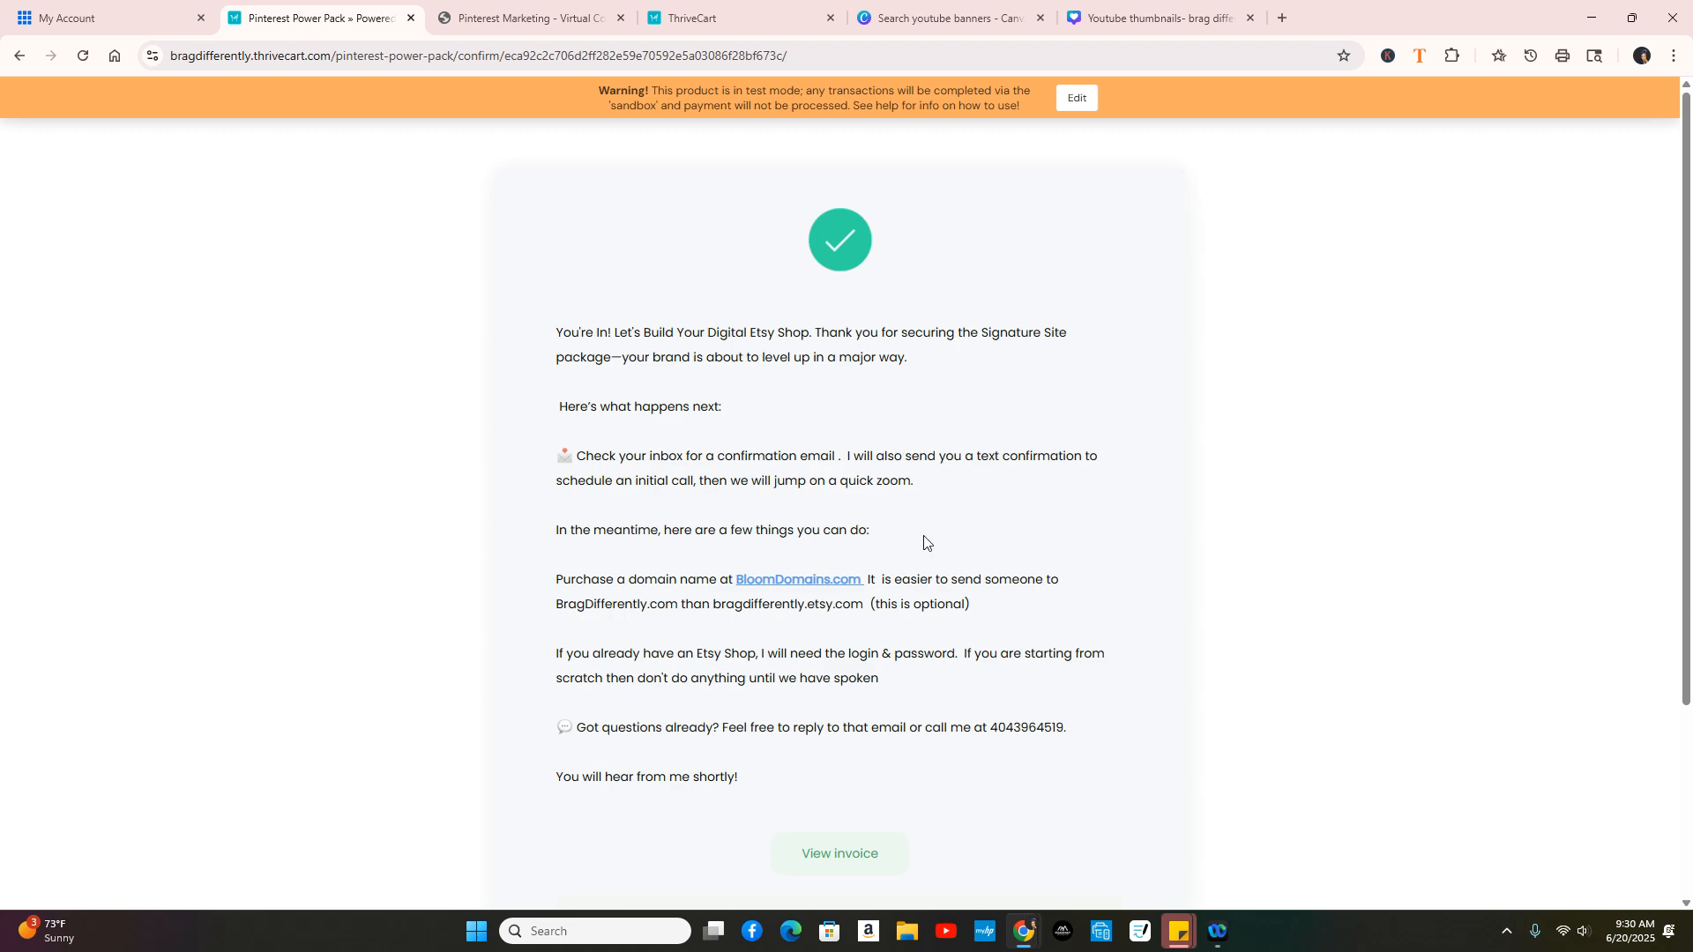
Step: Open the purchased product's access link under Your products on the confirmation page
{"action": "scroll", "coordinate": [924, 542], "scroll_direction": "down", "scroll_amount": 3}
{"action": "left_click", "coordinate": [675, 725]}
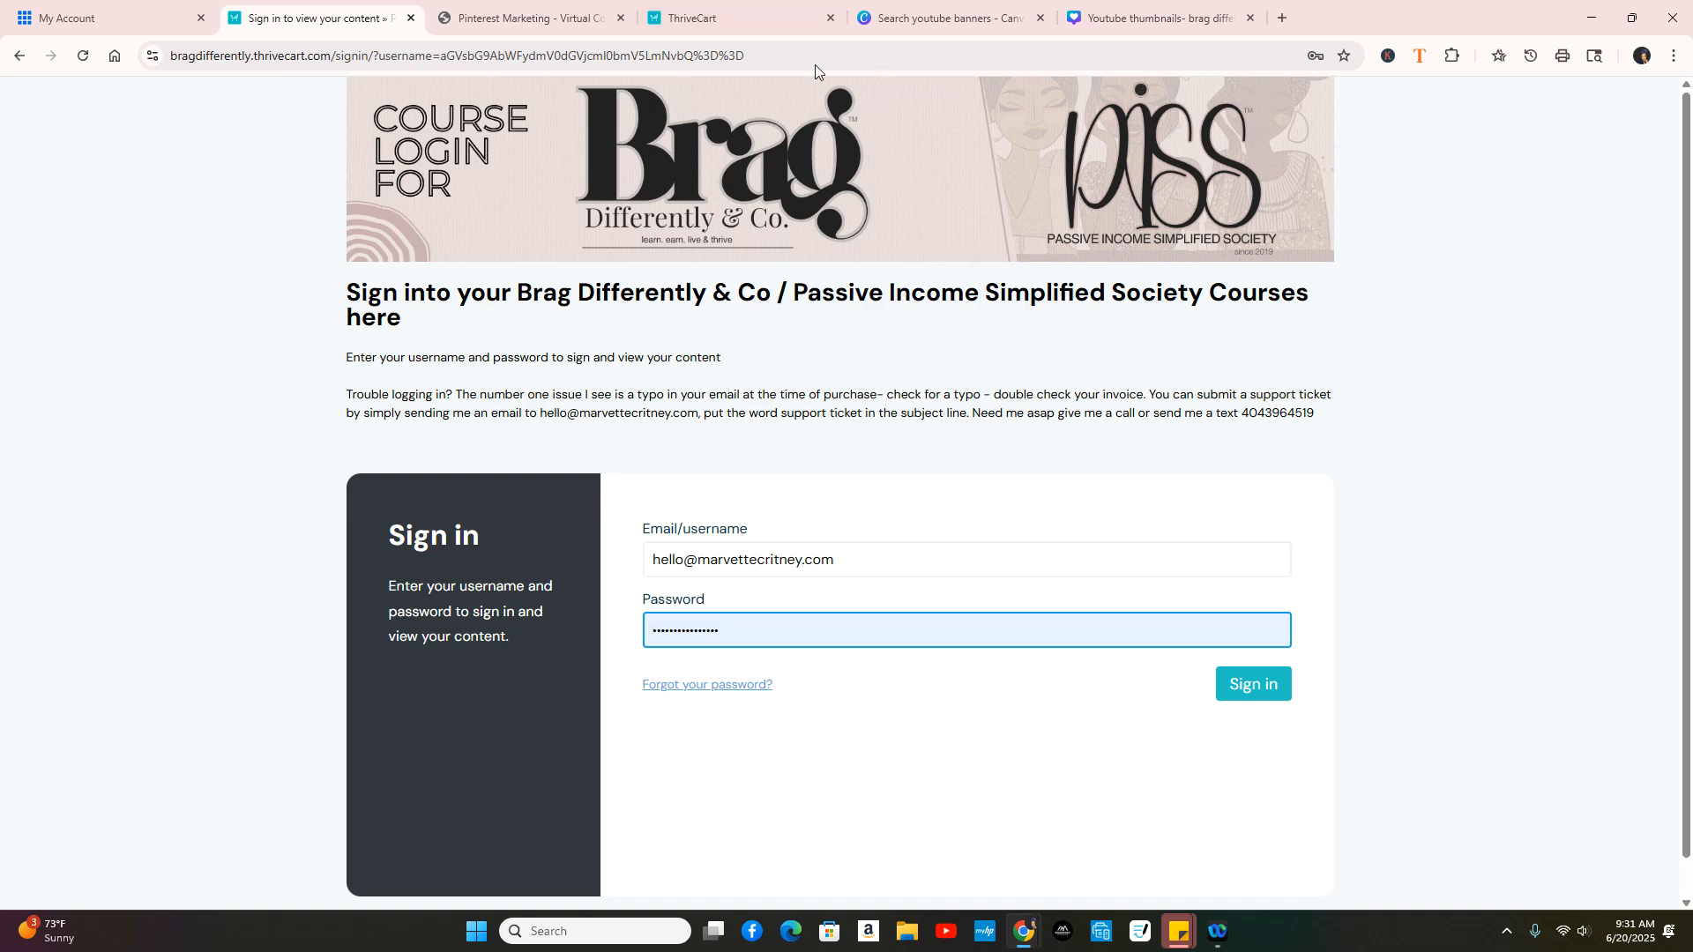
Step: From the ThriveCart Products list, create a new Digital product
{"action": "left_click", "coordinate": [734, 16]}
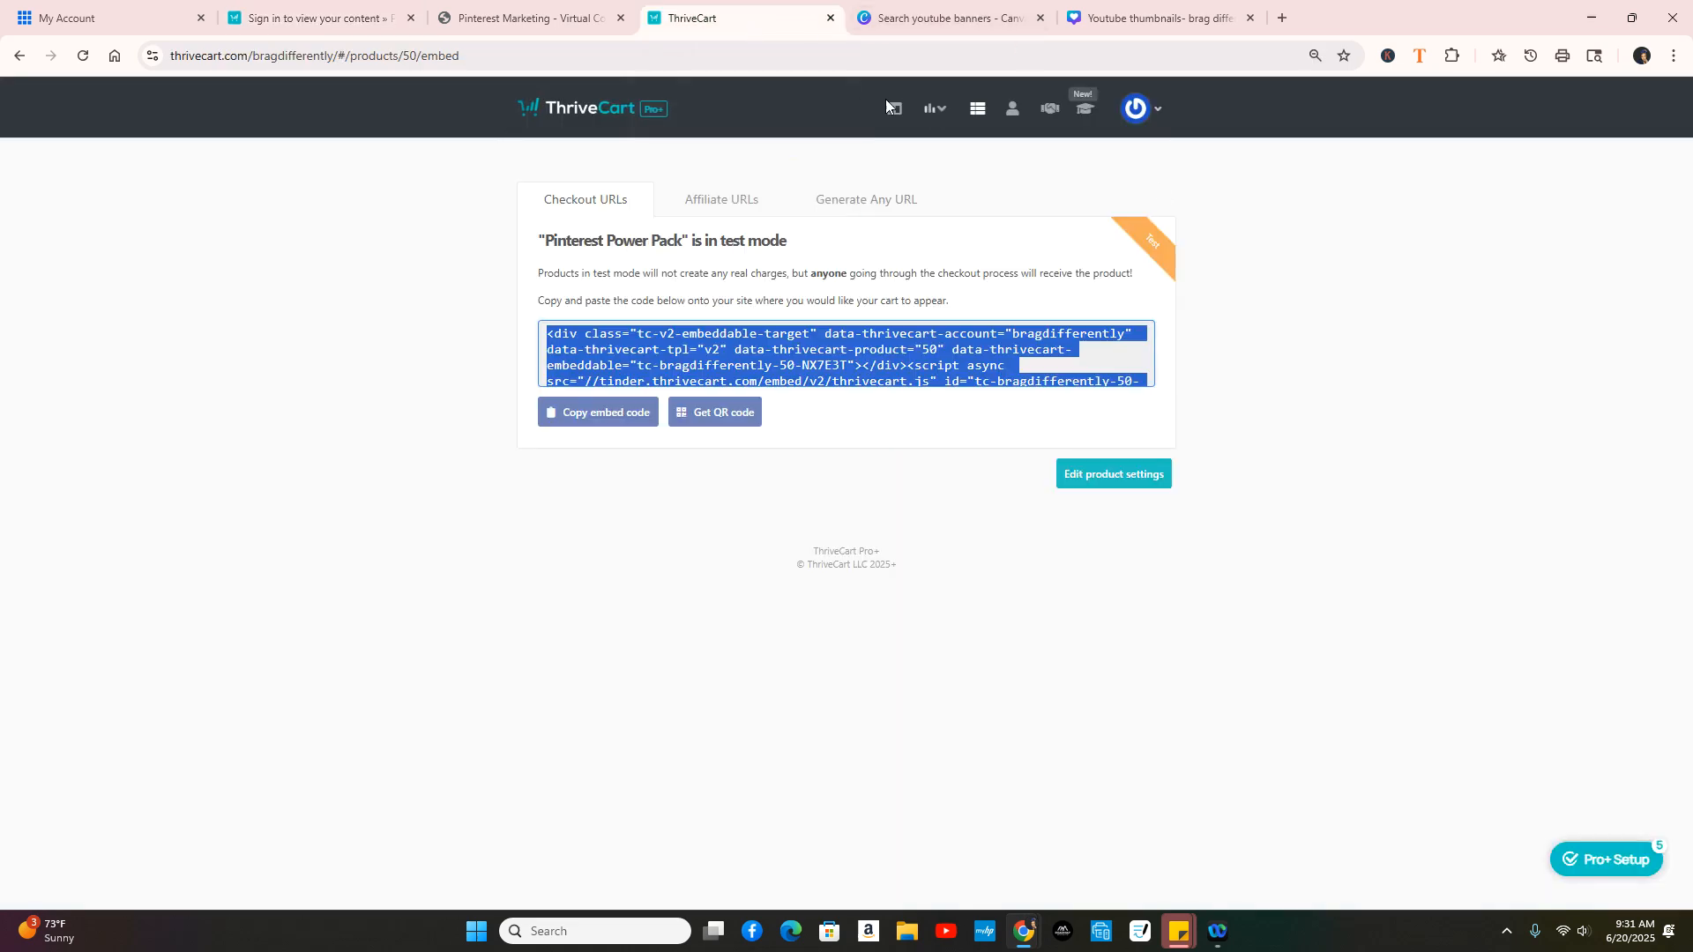
{"action": "left_click", "coordinate": [977, 108]}
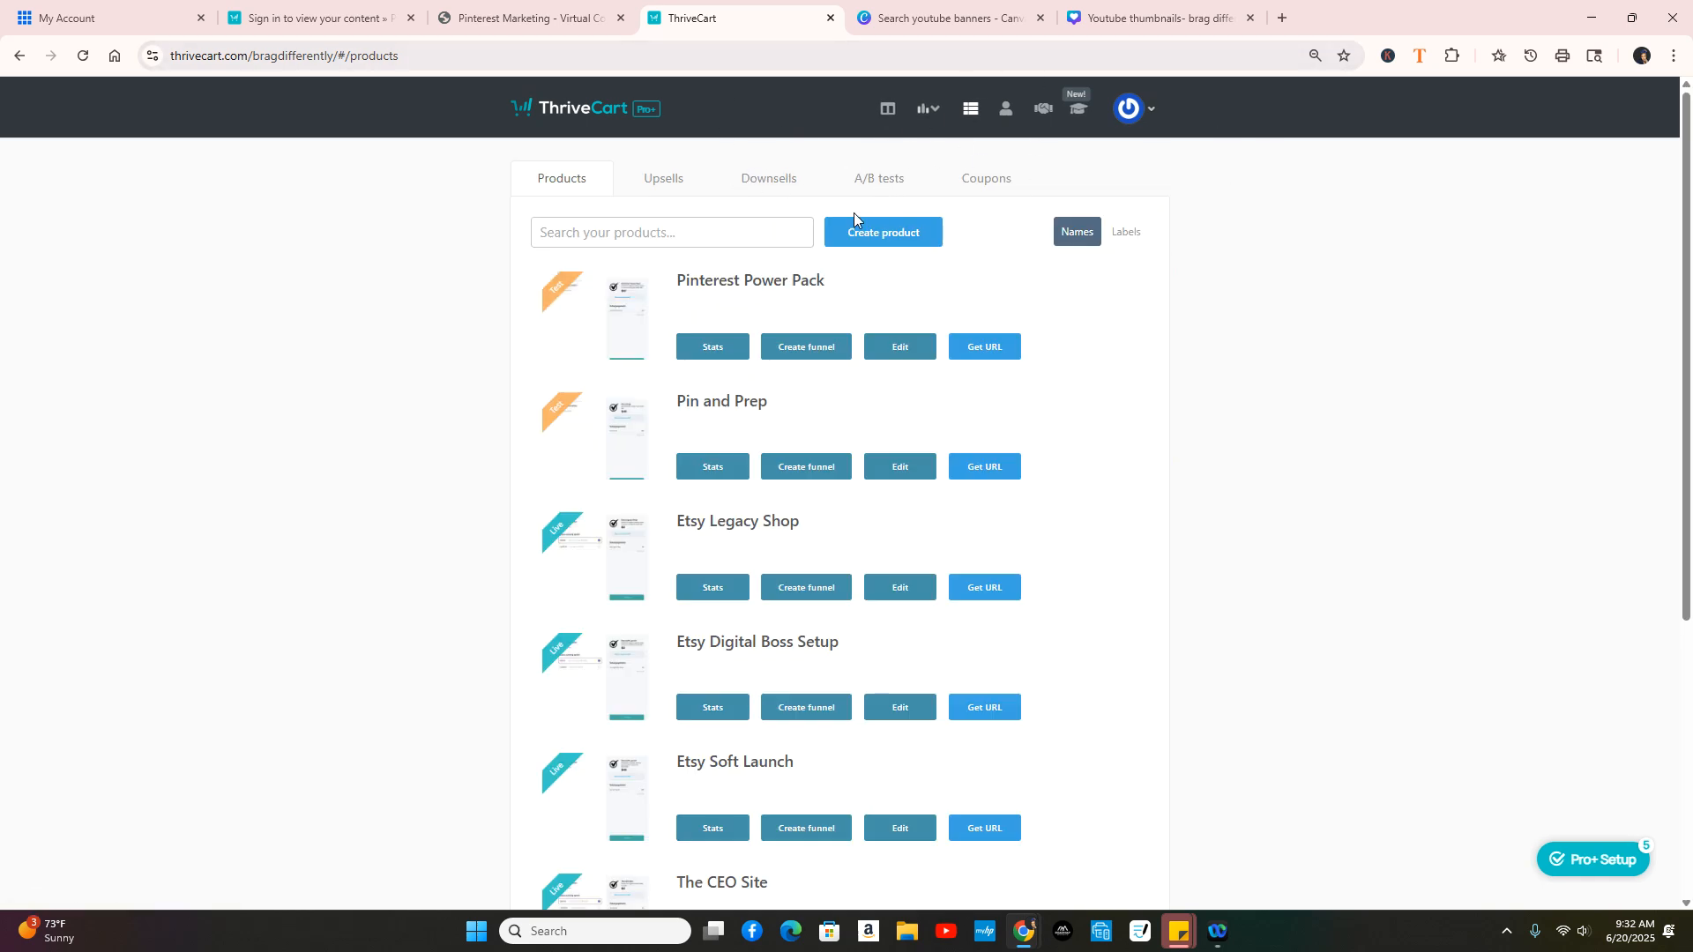
{"action": "left_click", "coordinate": [897, 238]}
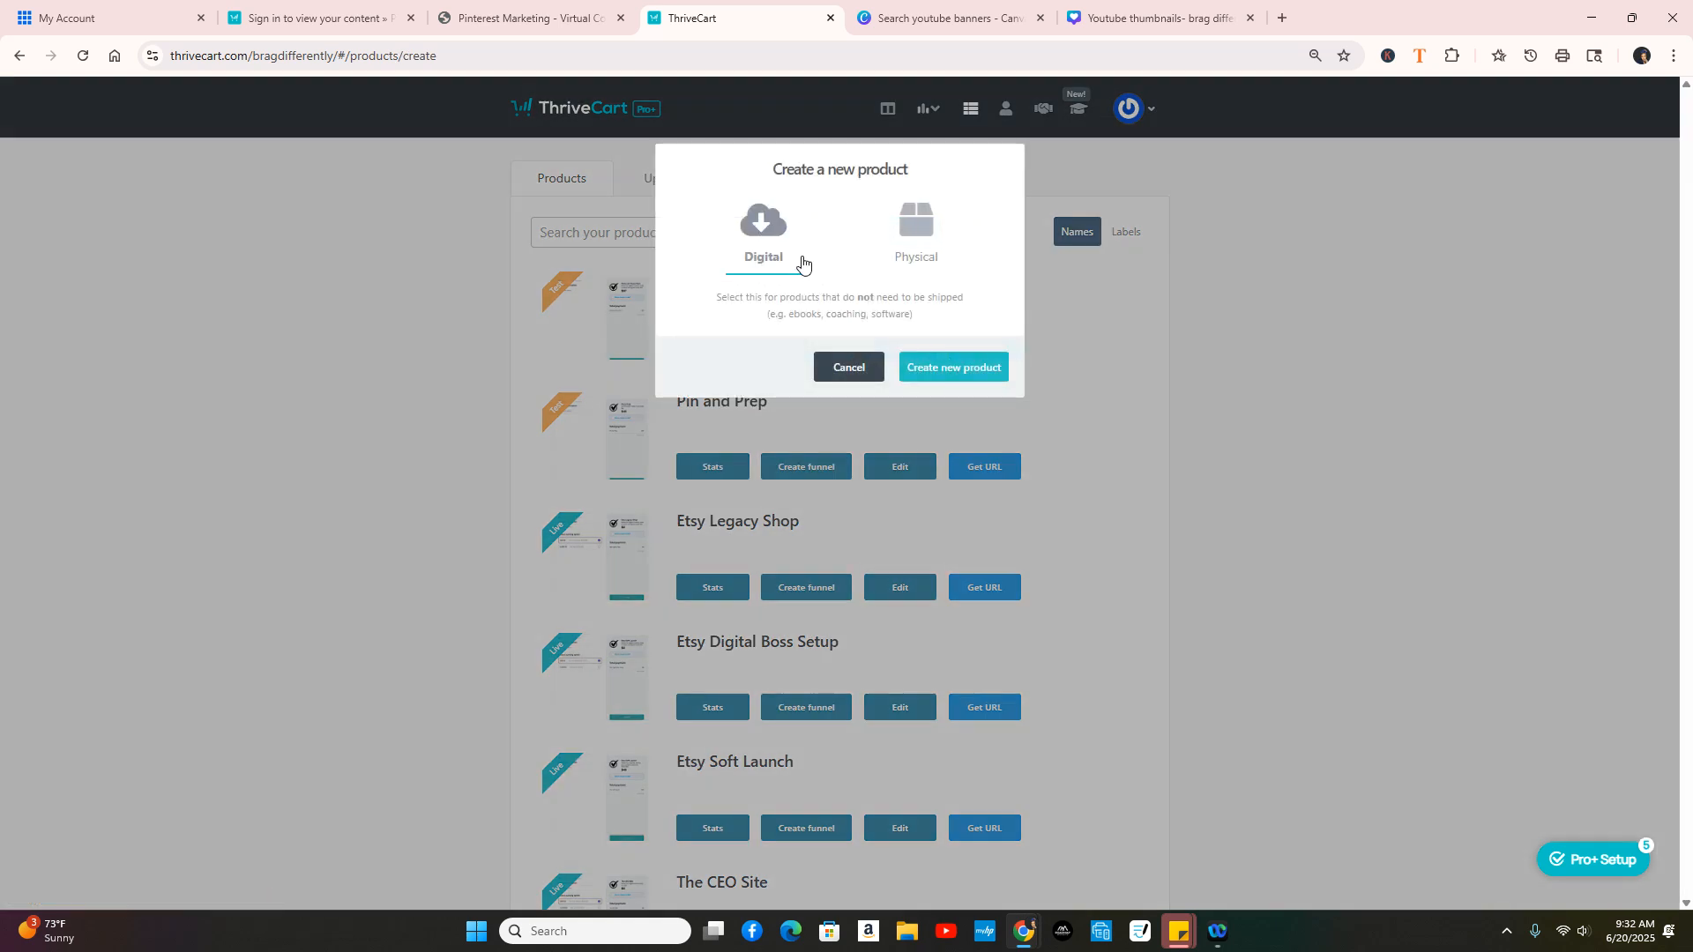
{"action": "left_click", "coordinate": [974, 370]}
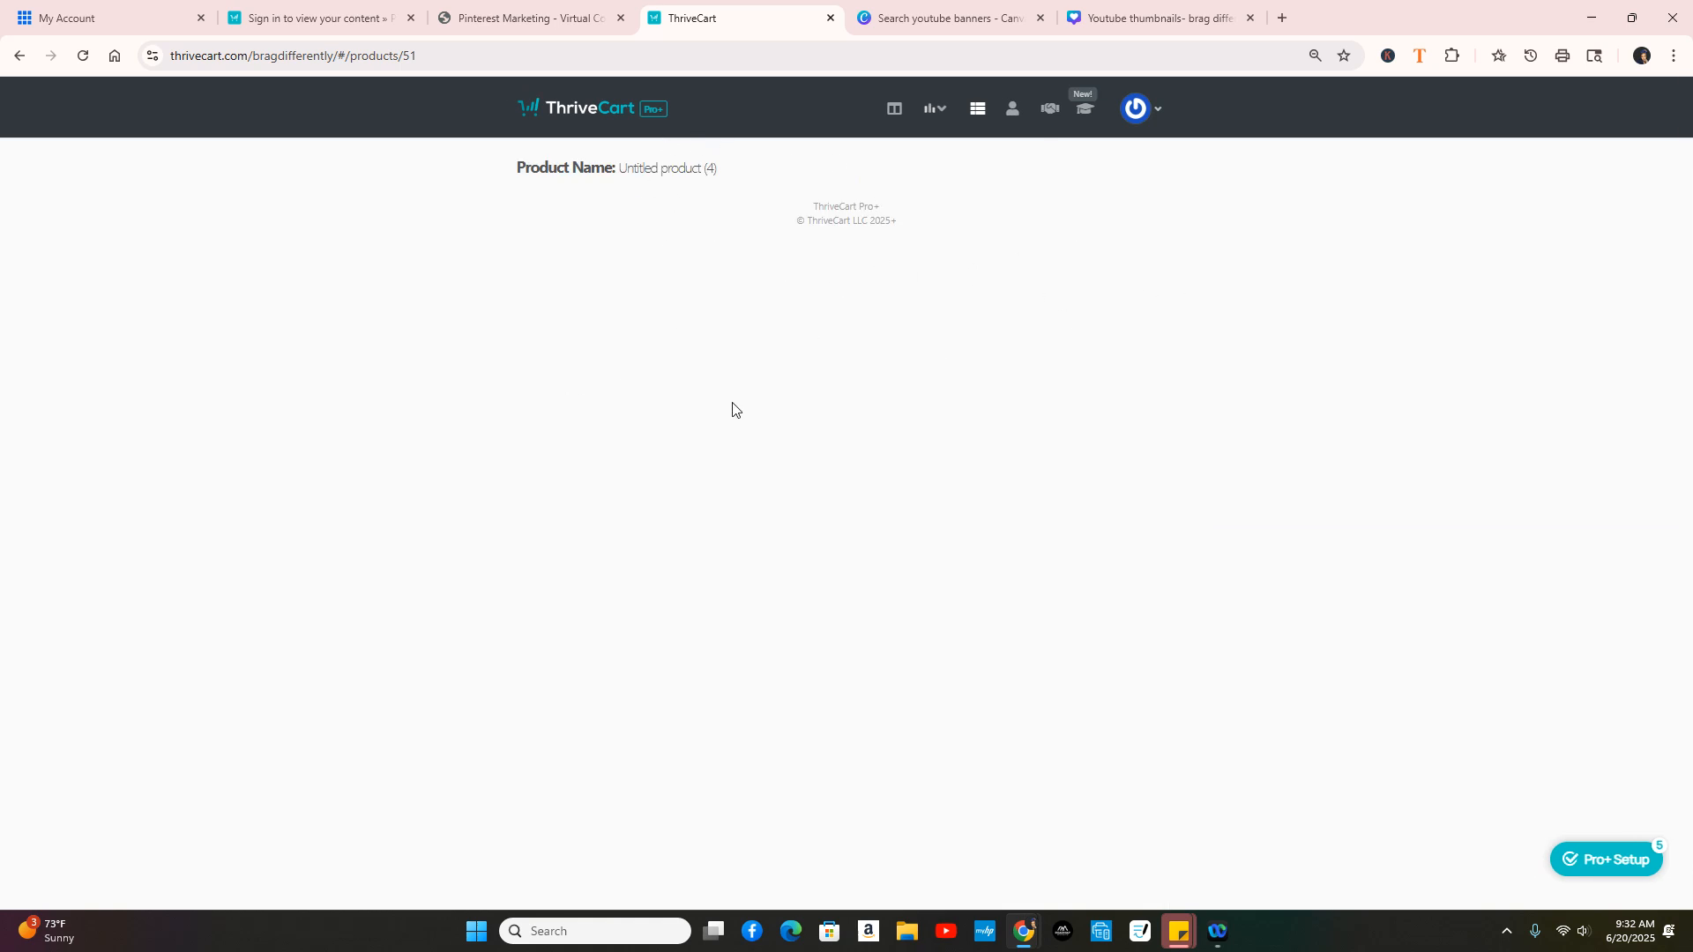
Step: Name the product 'test product' with a matching label and test-product checkout URL
{"action": "left_click", "coordinate": [684, 354]}
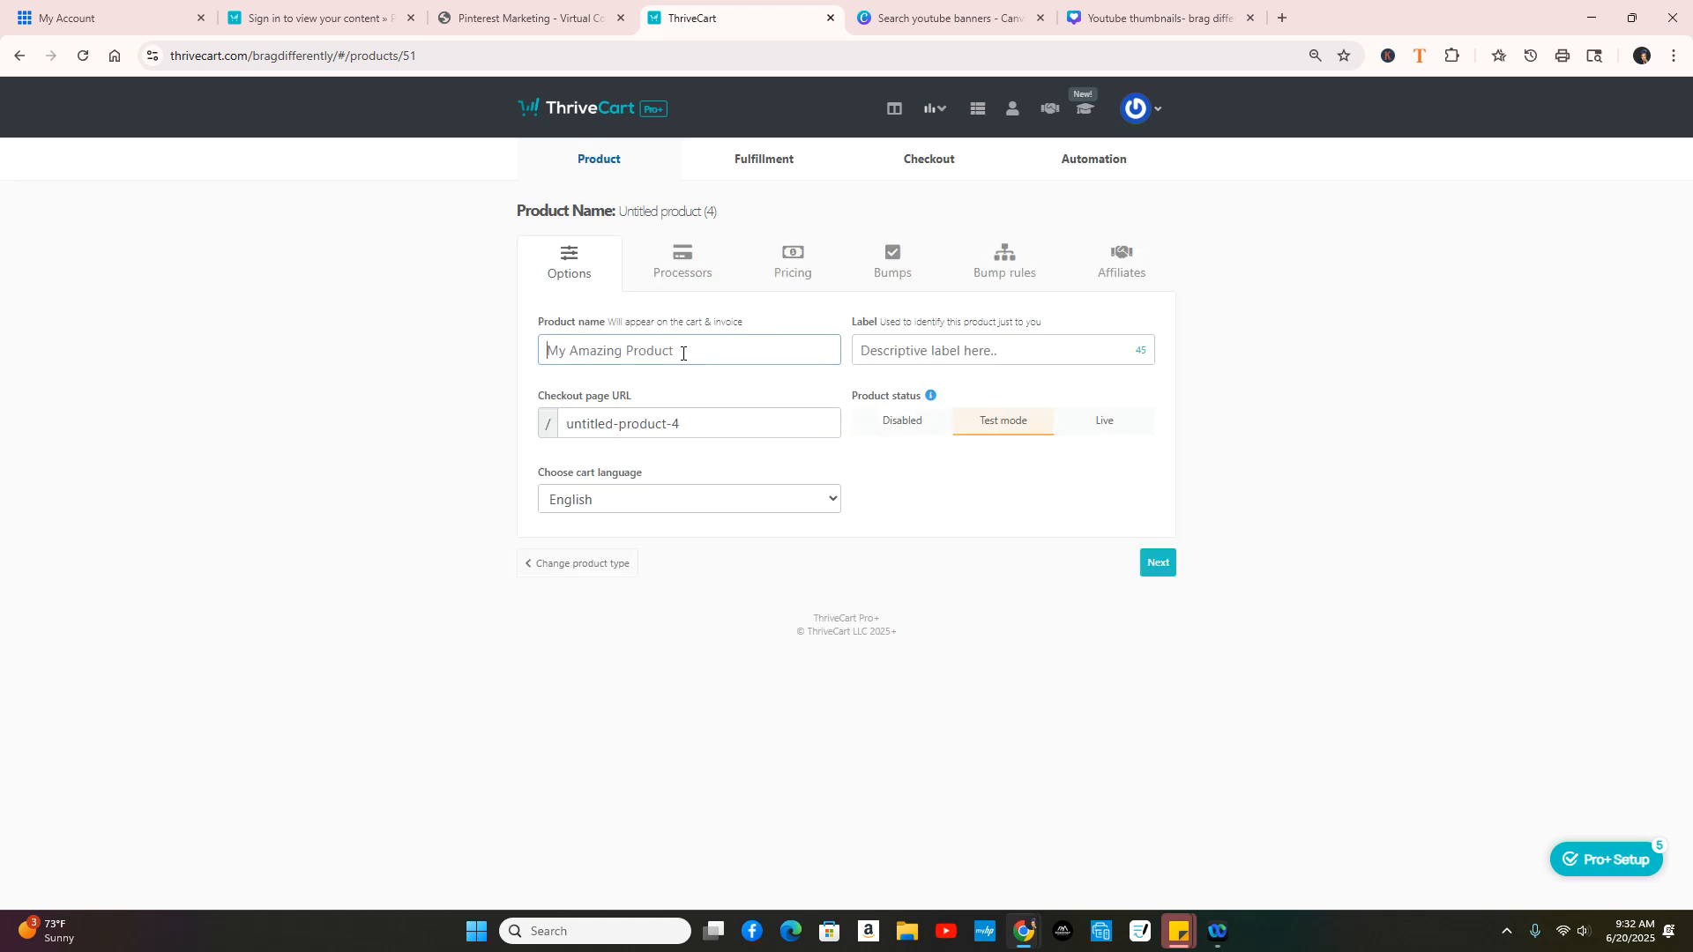
{"action": "type", "text": "te"}
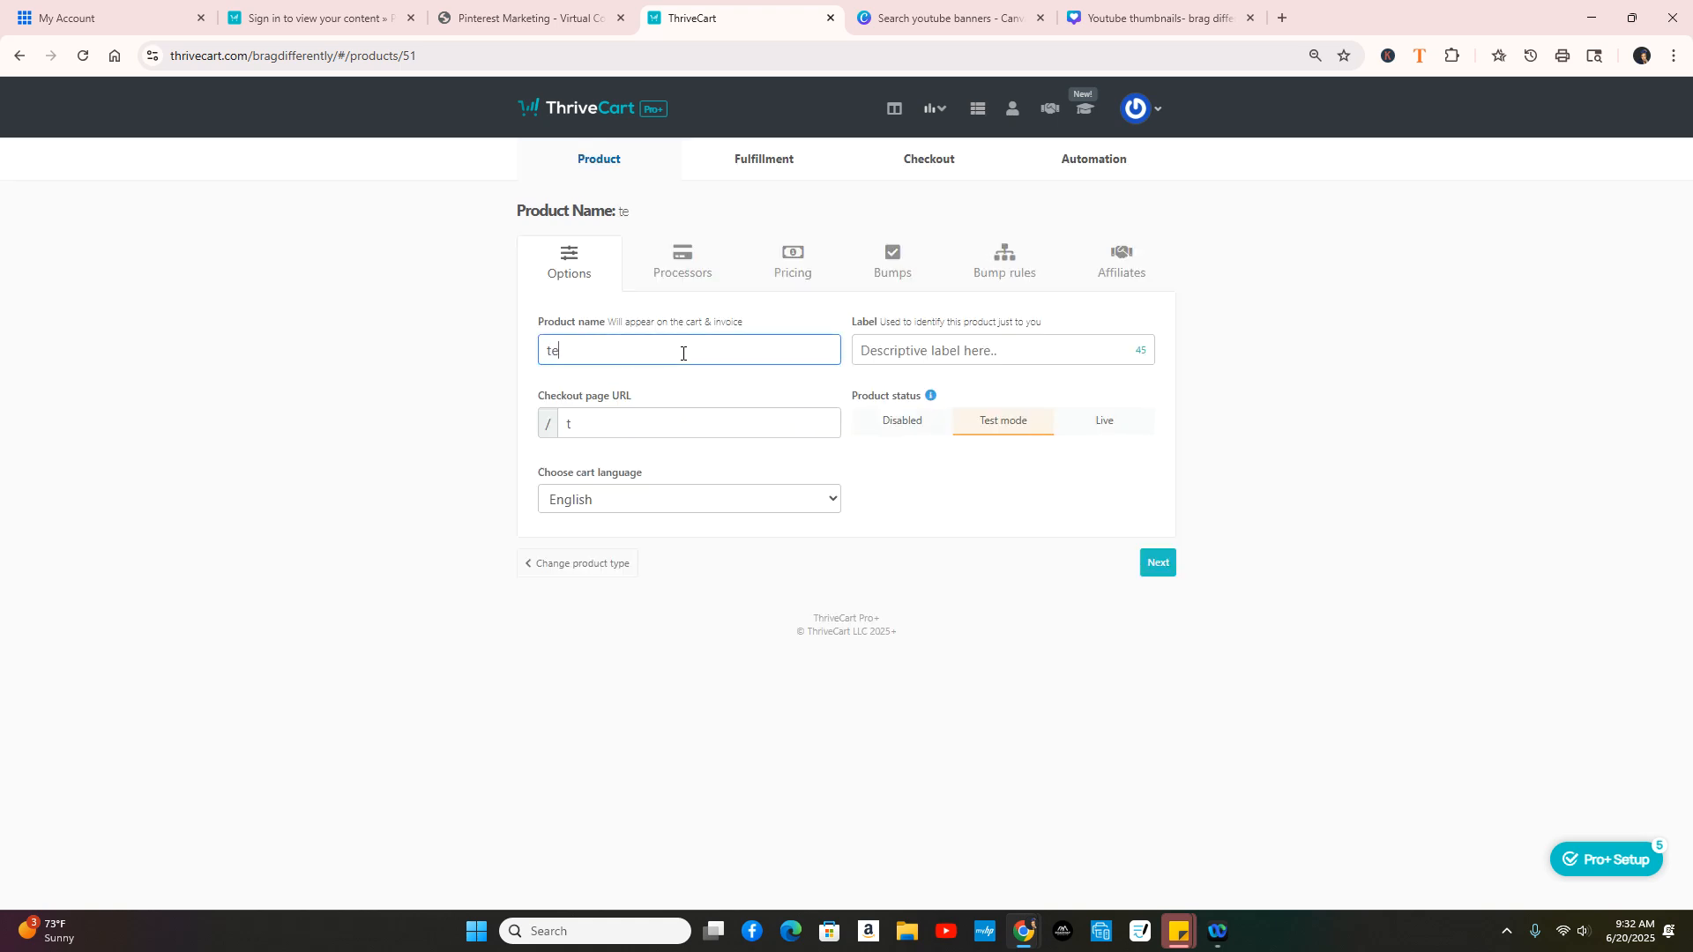
{"action": "type", "text": "st product"}
{"action": "left_click", "coordinate": [966, 358]}
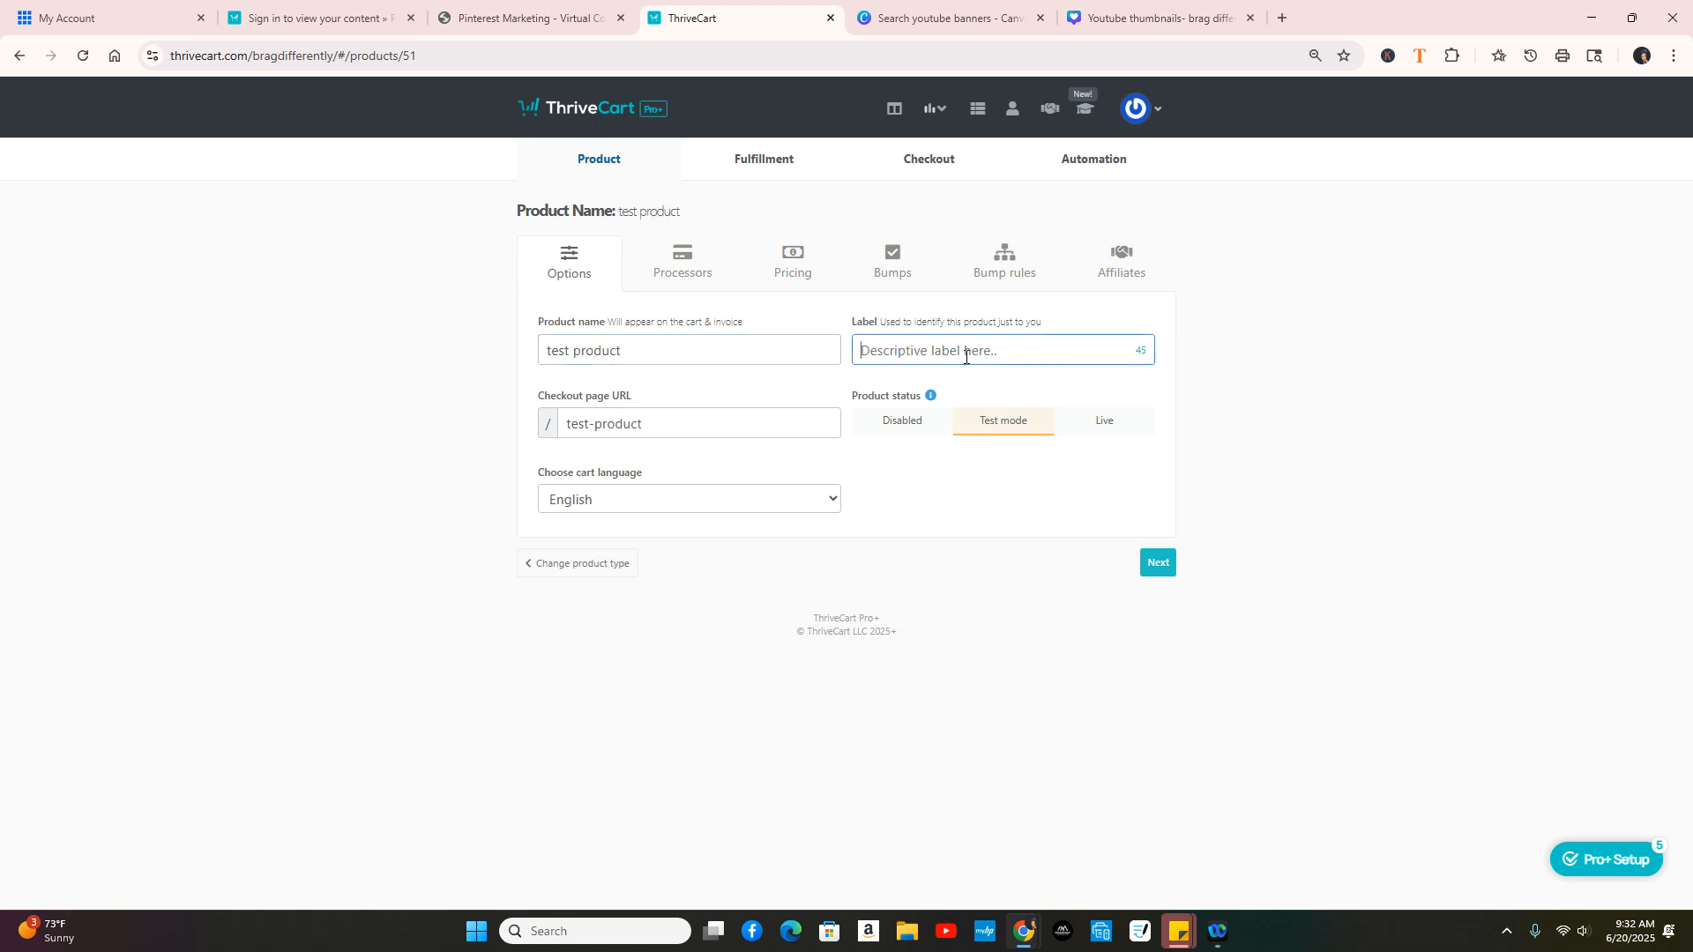
{"action": "type", "text": "test product"}
{"action": "left_click", "coordinate": [1157, 563]}
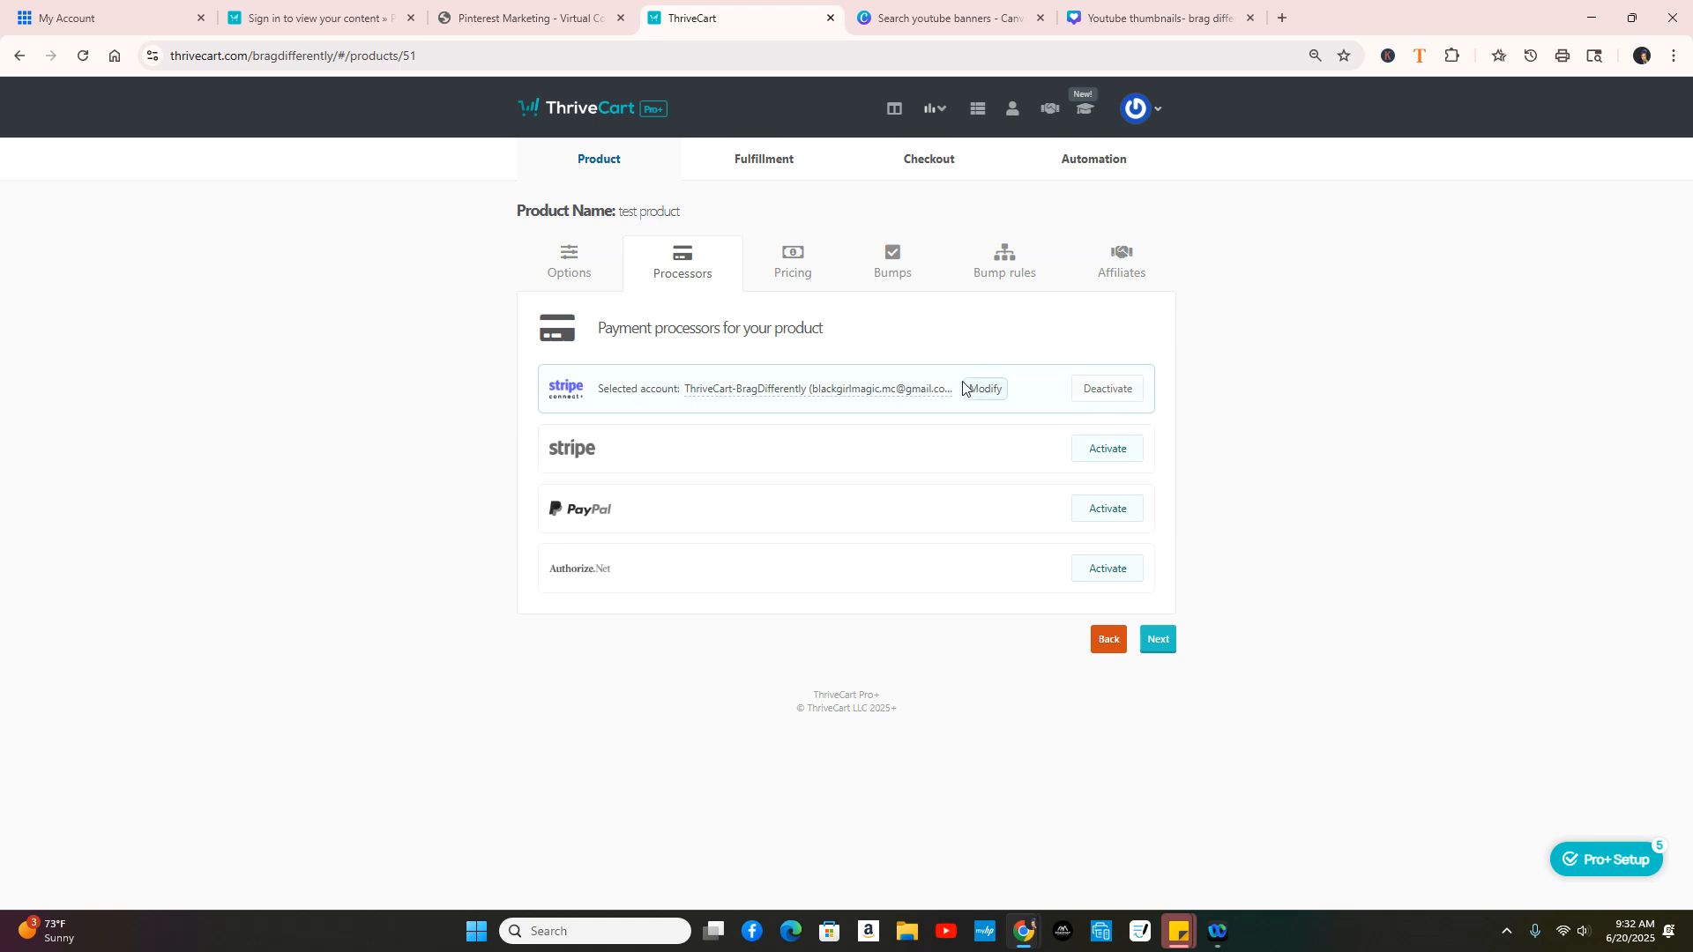
Step: Try enabling enhanced PayPal, cancel its setup, and continue to the Pricing step
{"action": "left_click", "coordinate": [1107, 516]}
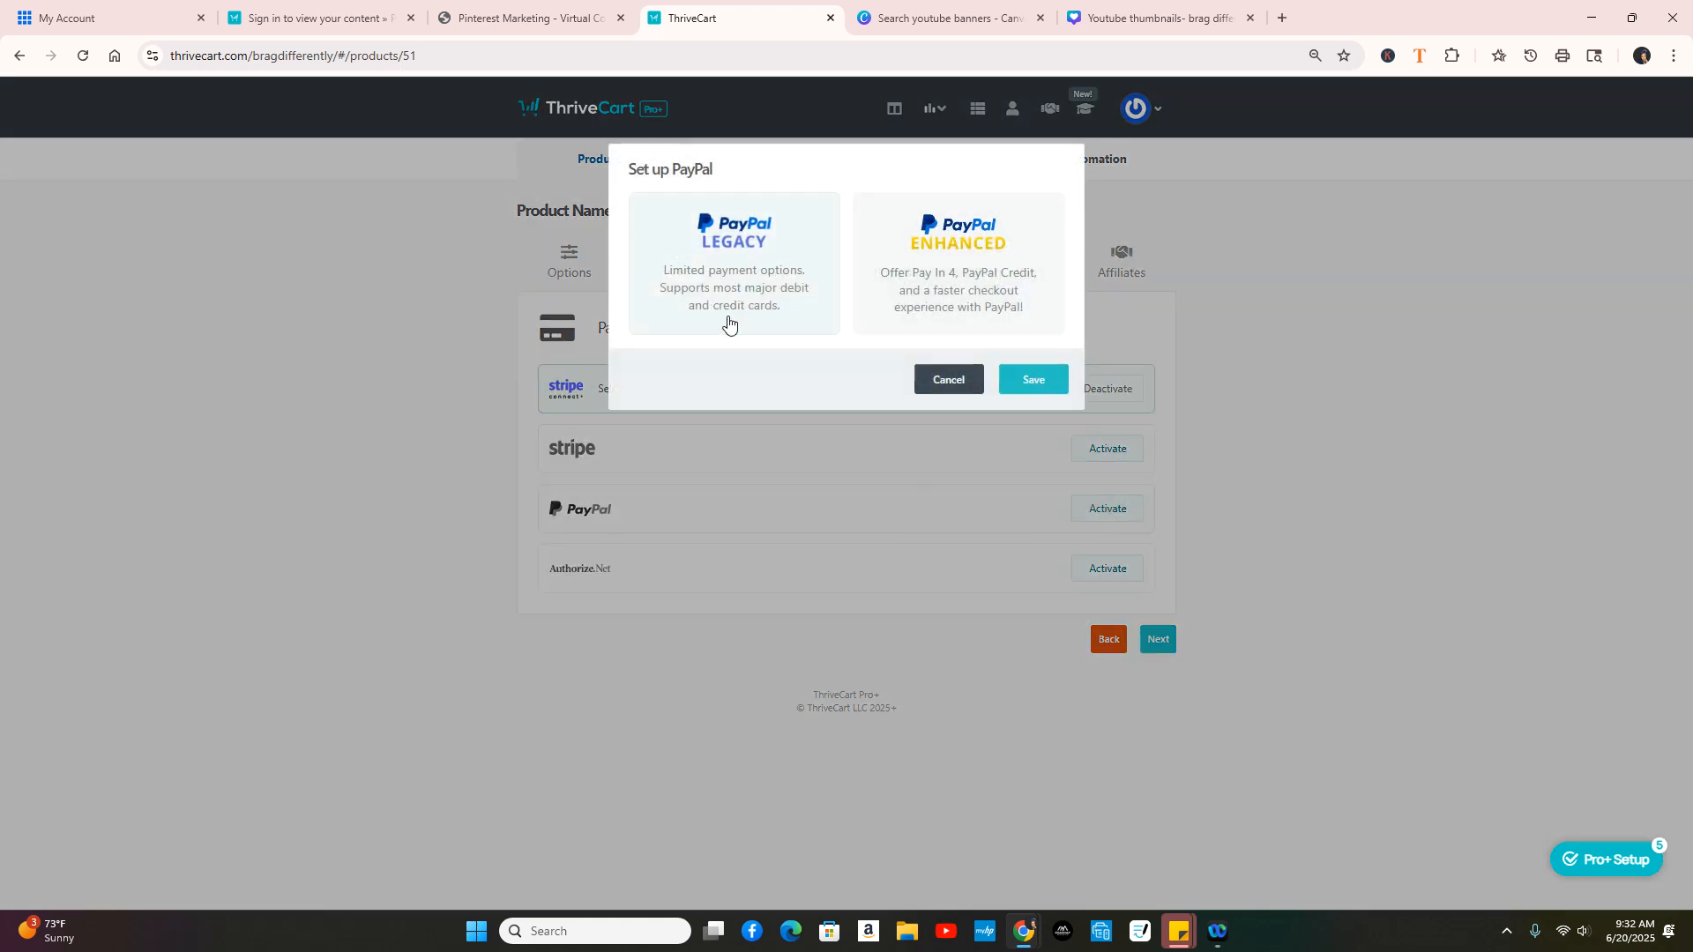
{"action": "left_click", "coordinate": [963, 273]}
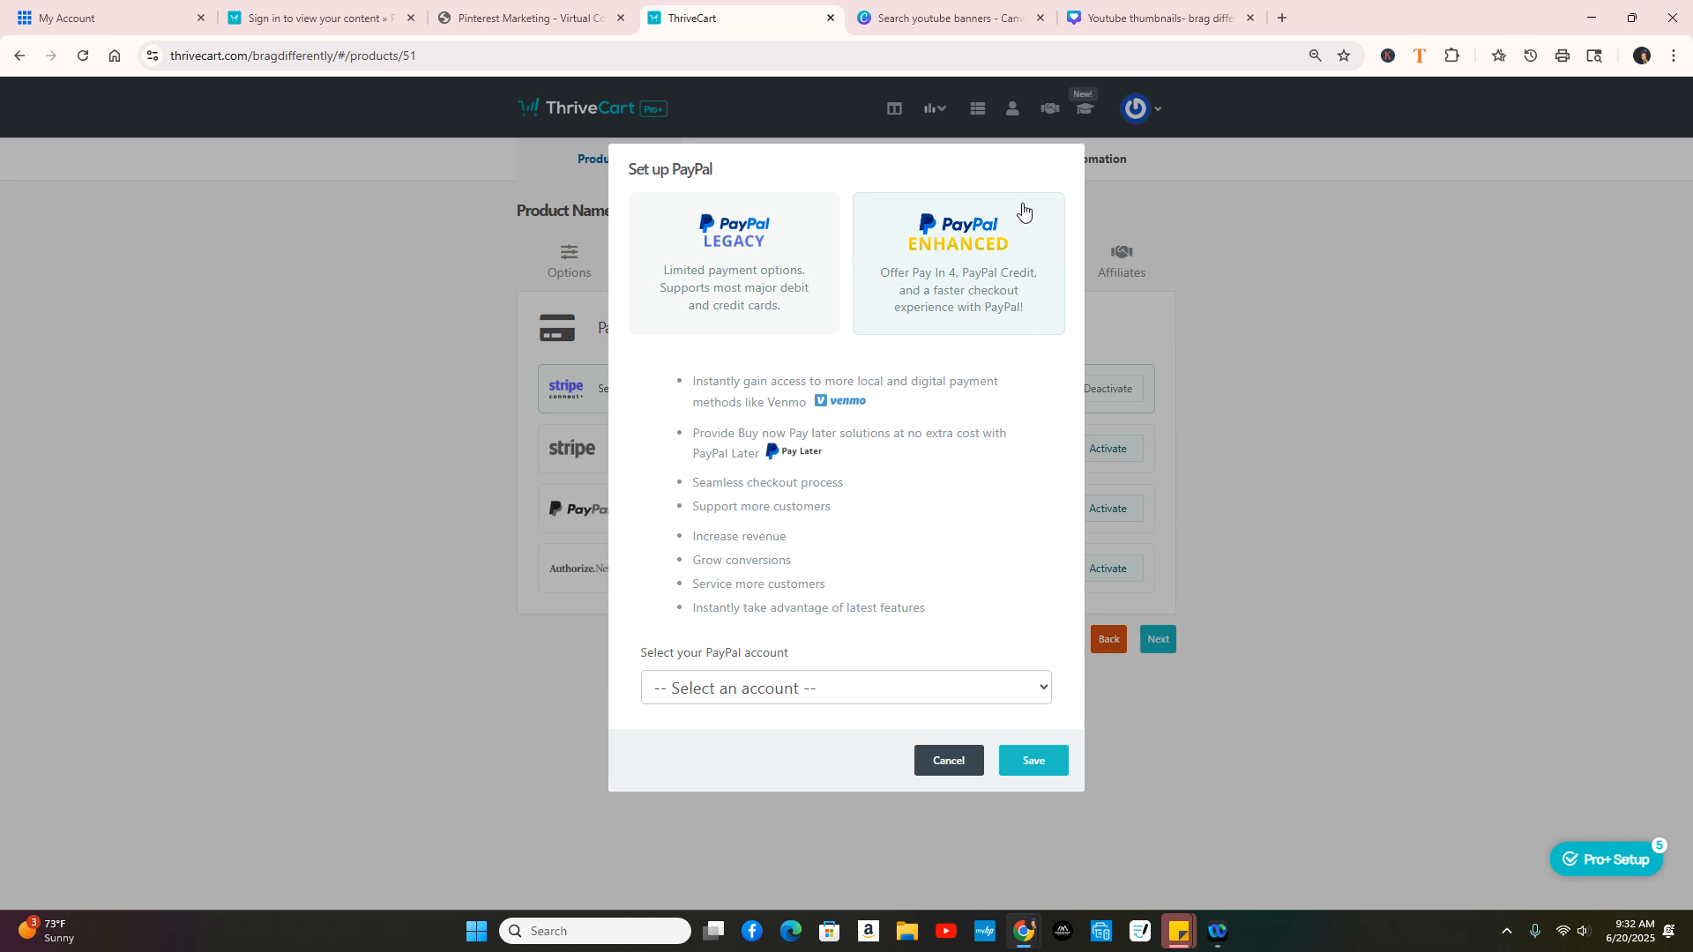
{"action": "left_click", "coordinate": [961, 771]}
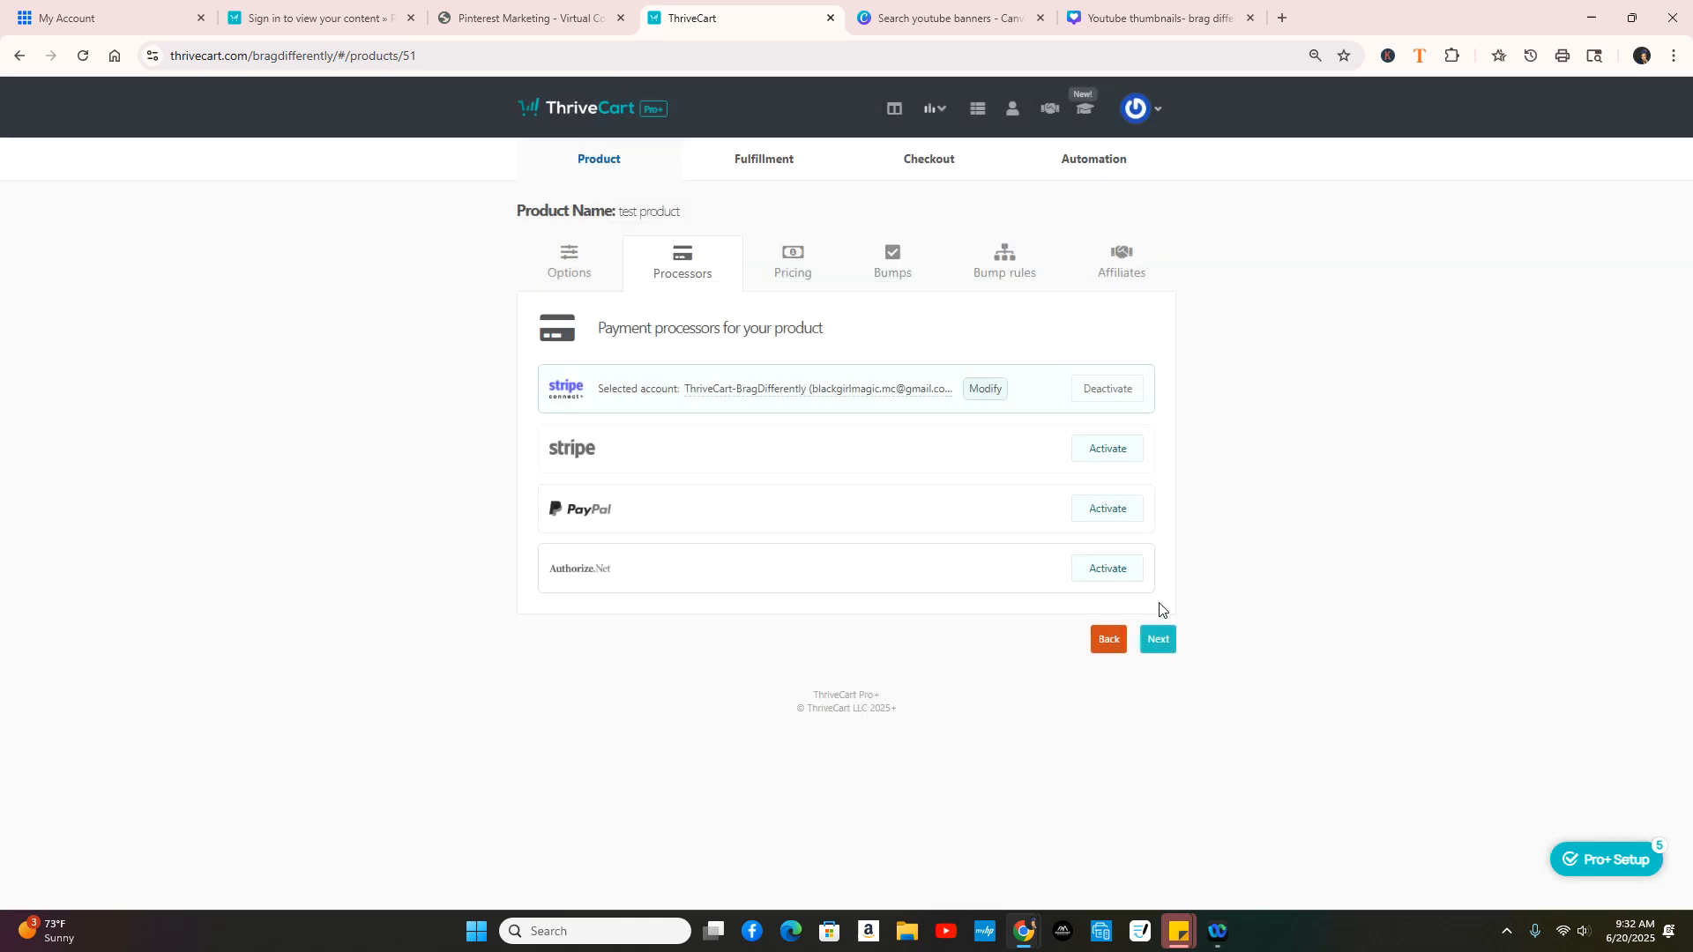
{"action": "left_click", "coordinate": [1159, 643]}
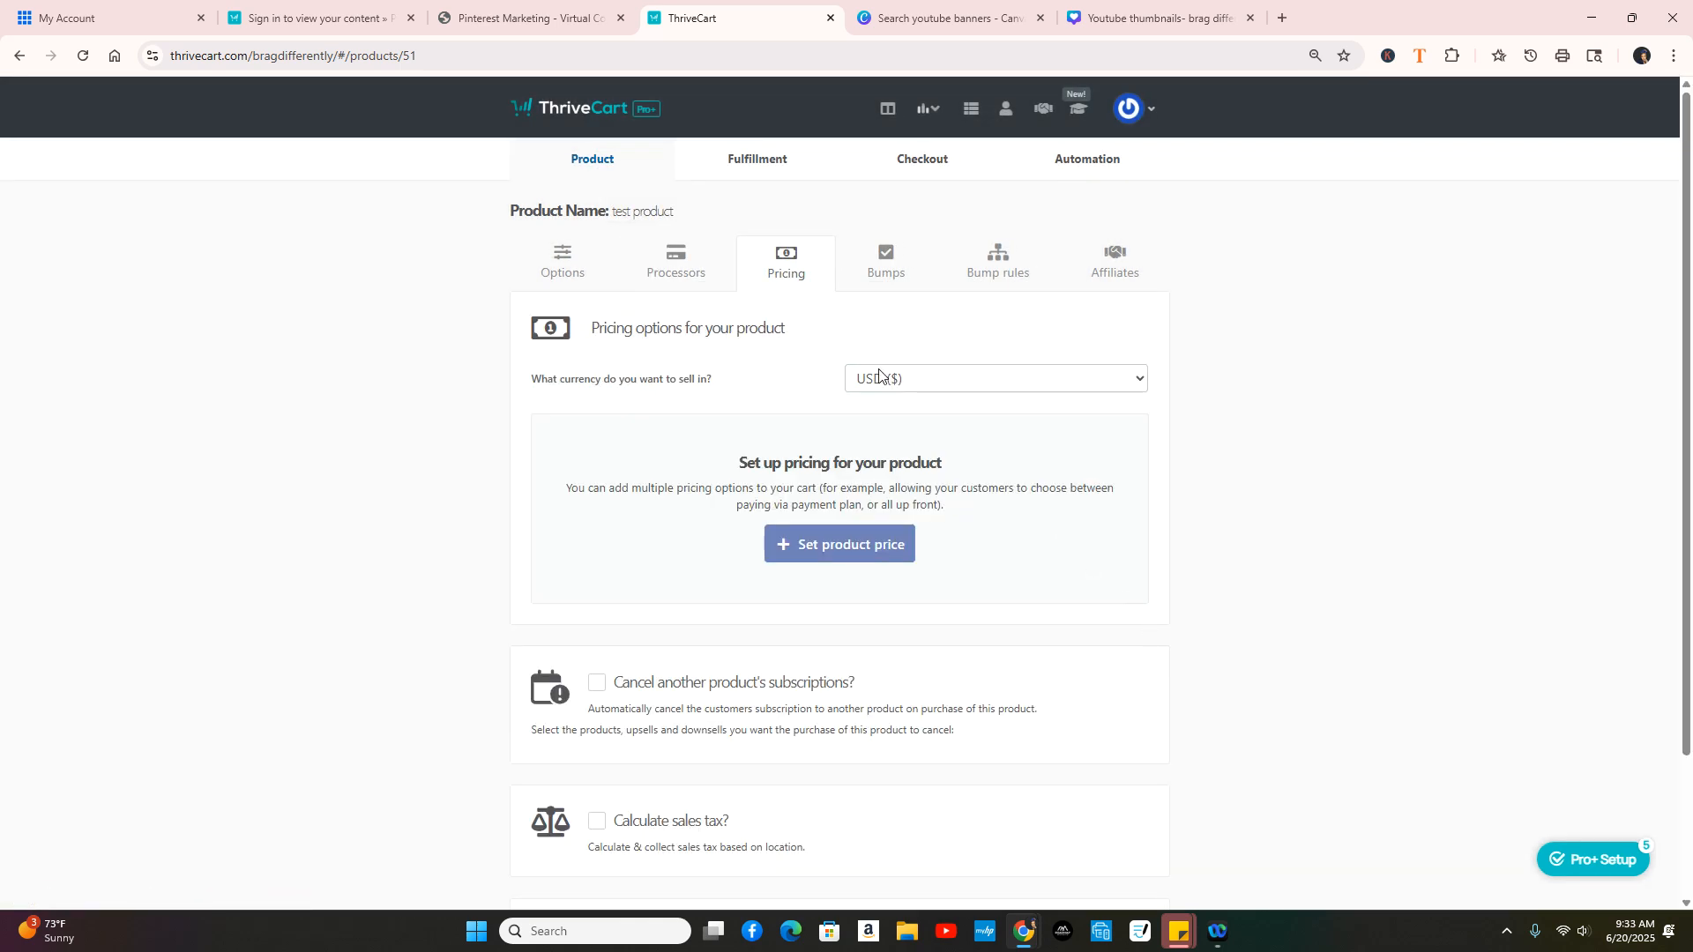
Step: Add and save a One-time fee pricing option of $97.00
{"action": "left_click", "coordinate": [877, 544]}
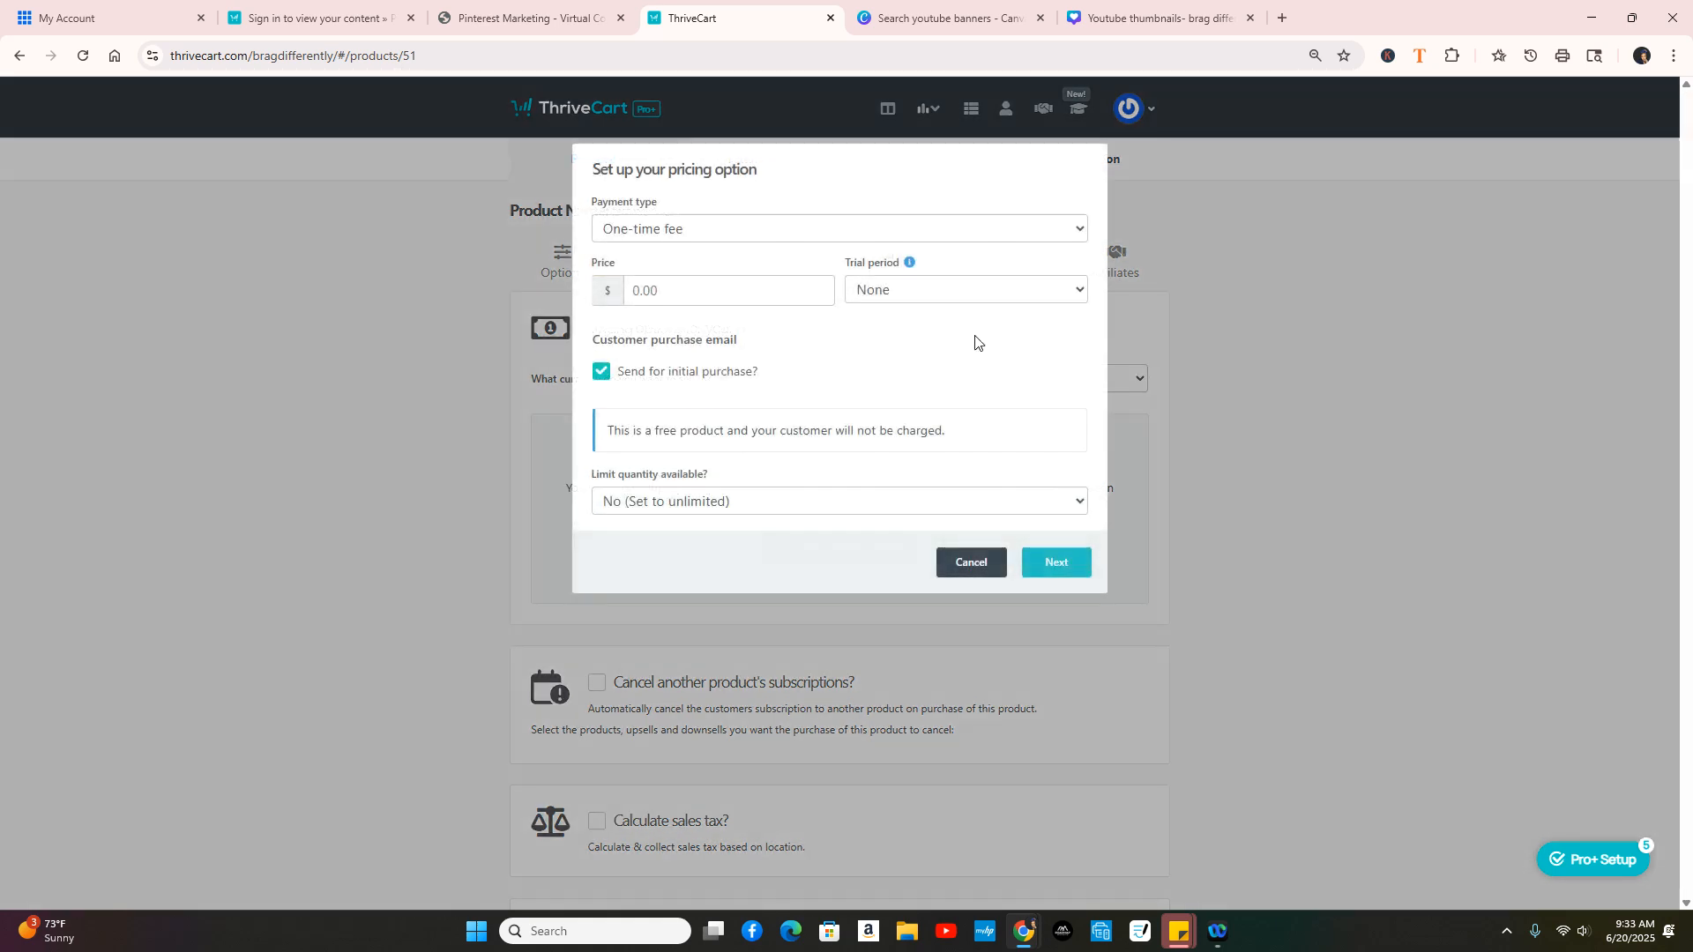
{"action": "left_click", "coordinate": [804, 230]}
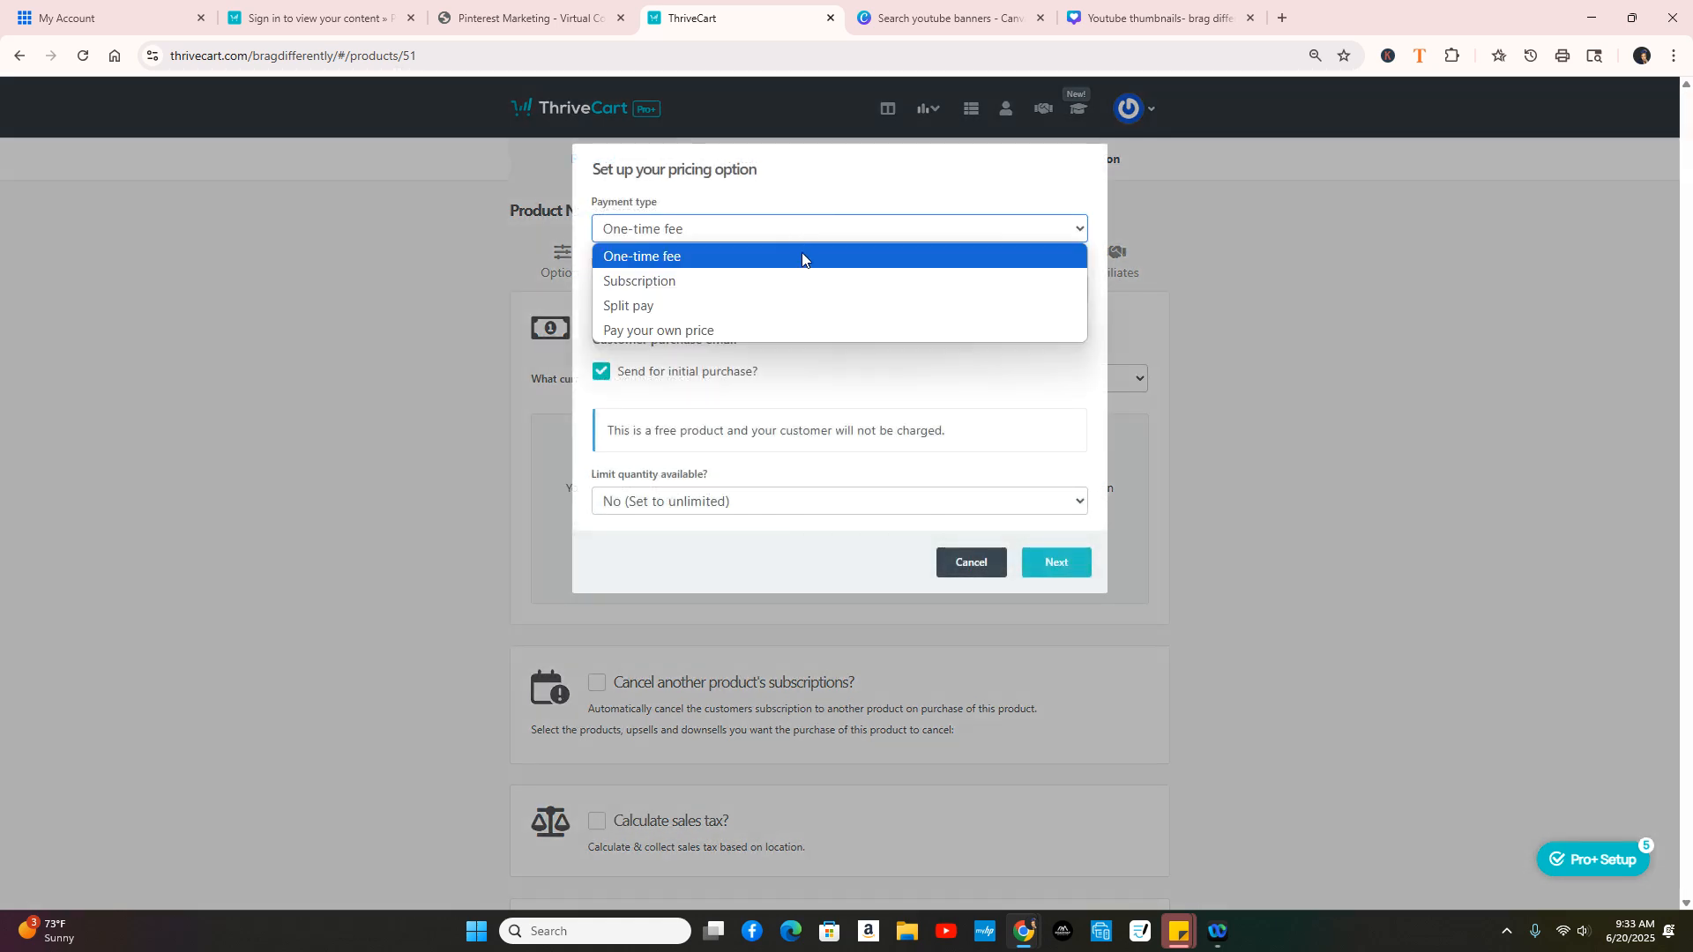
{"action": "left_click", "coordinate": [802, 255]}
{"action": "left_click", "coordinate": [764, 292]}
{"action": "type", "text": "97"}
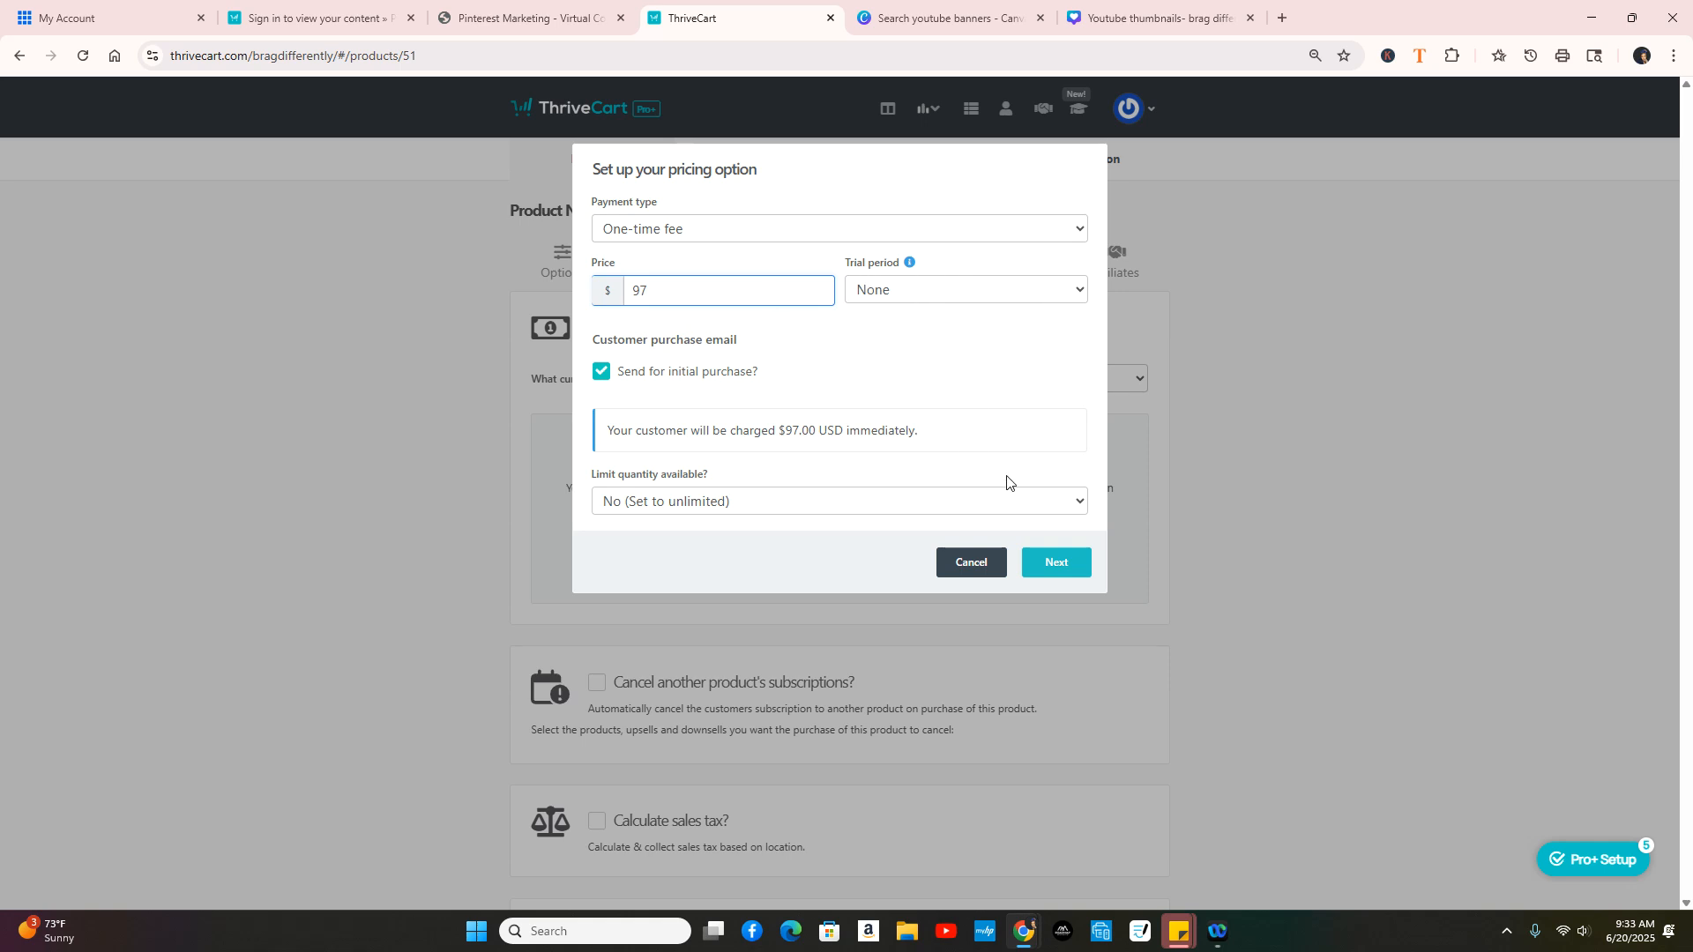
{"action": "left_click", "coordinate": [1071, 569]}
{"action": "left_click", "coordinate": [827, 257]}
{"action": "left_click", "coordinate": [1032, 382]}
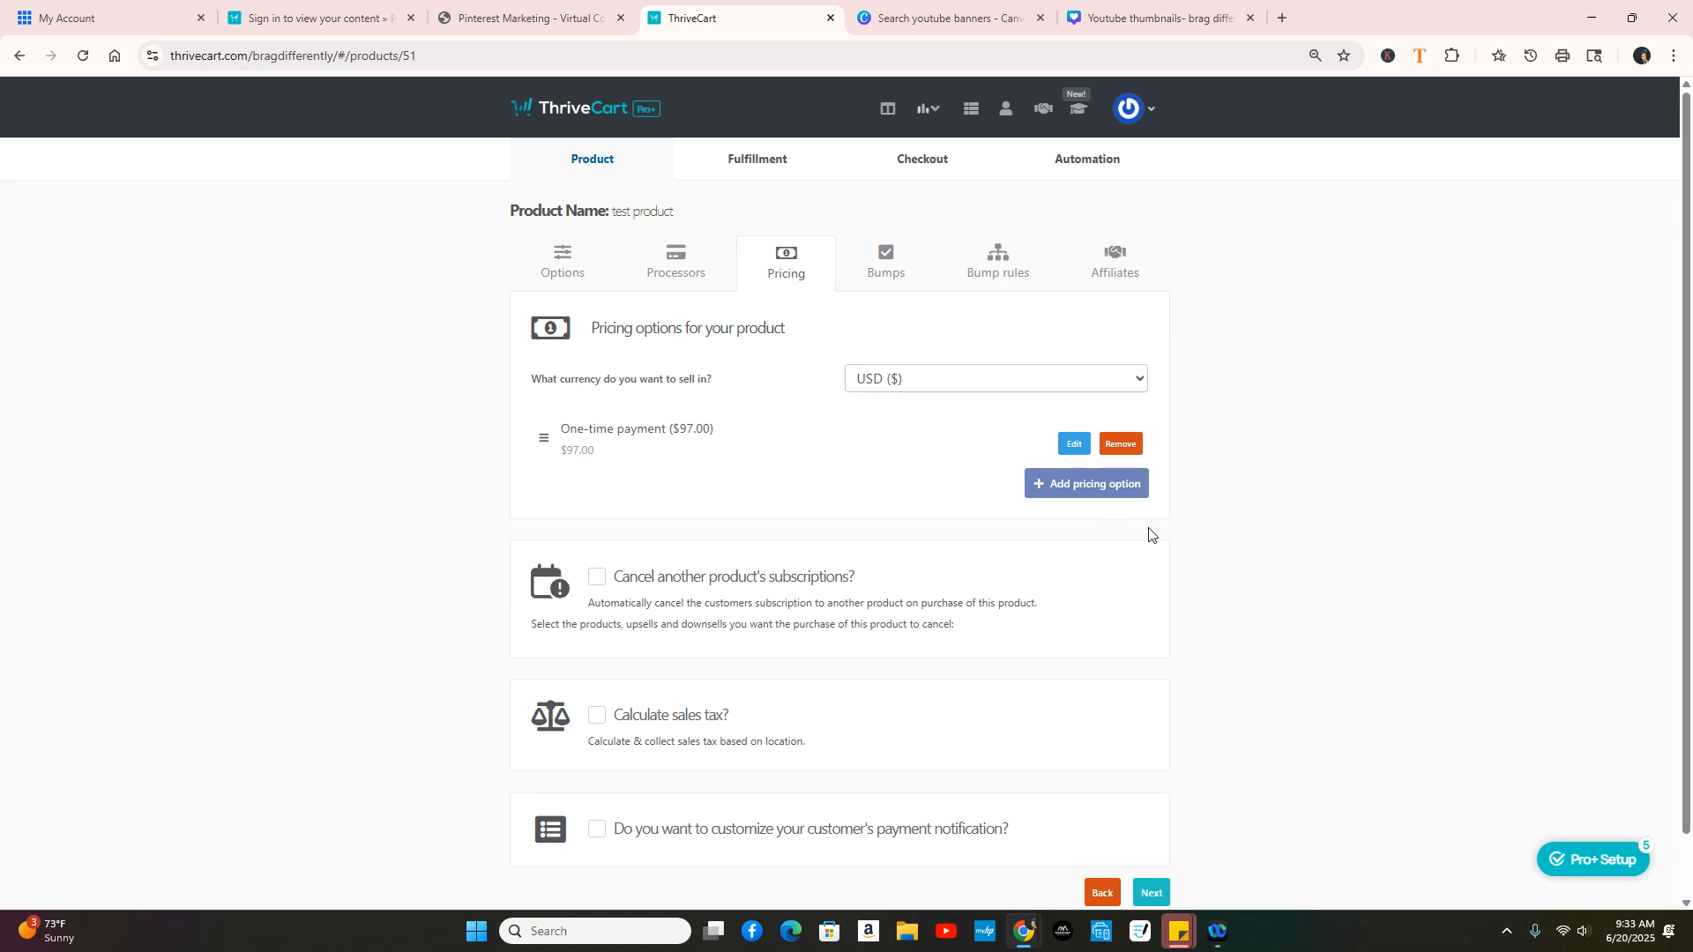
{"action": "left_click", "coordinate": [1094, 496]}
Step: Add and save a Split pay pricing option of 2 payments of $60.00
{"action": "left_click", "coordinate": [648, 226]}
{"action": "left_click", "coordinate": [663, 299]}
{"action": "left_click", "coordinate": [729, 289]}
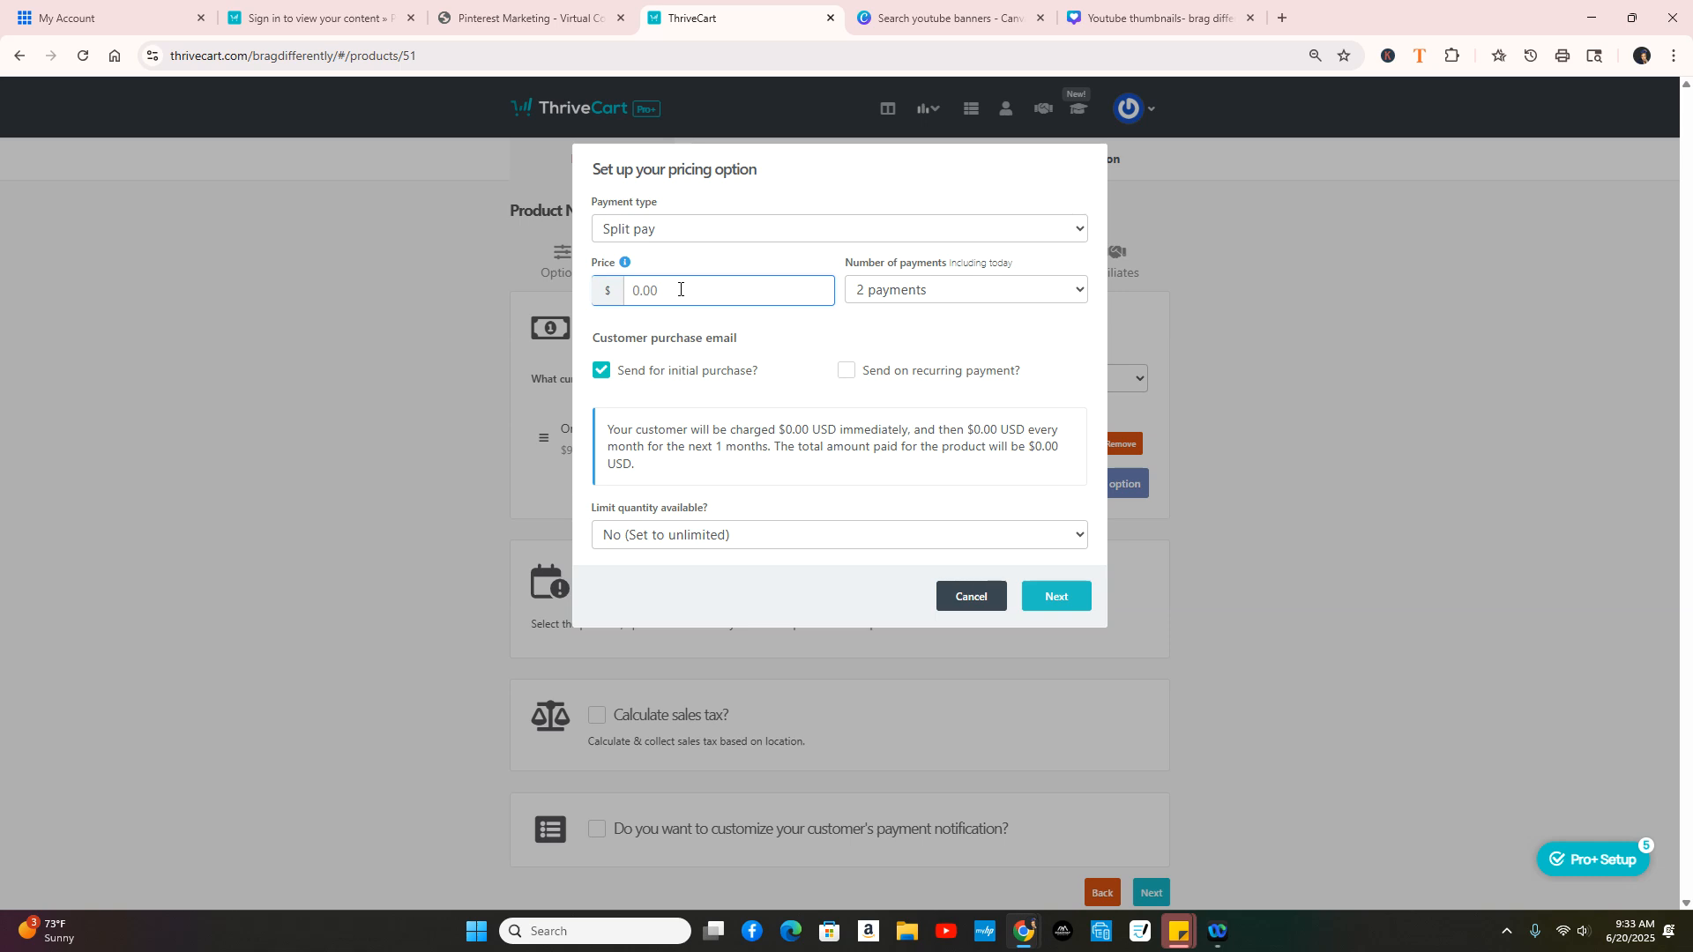
{"action": "type", "text": "60"}
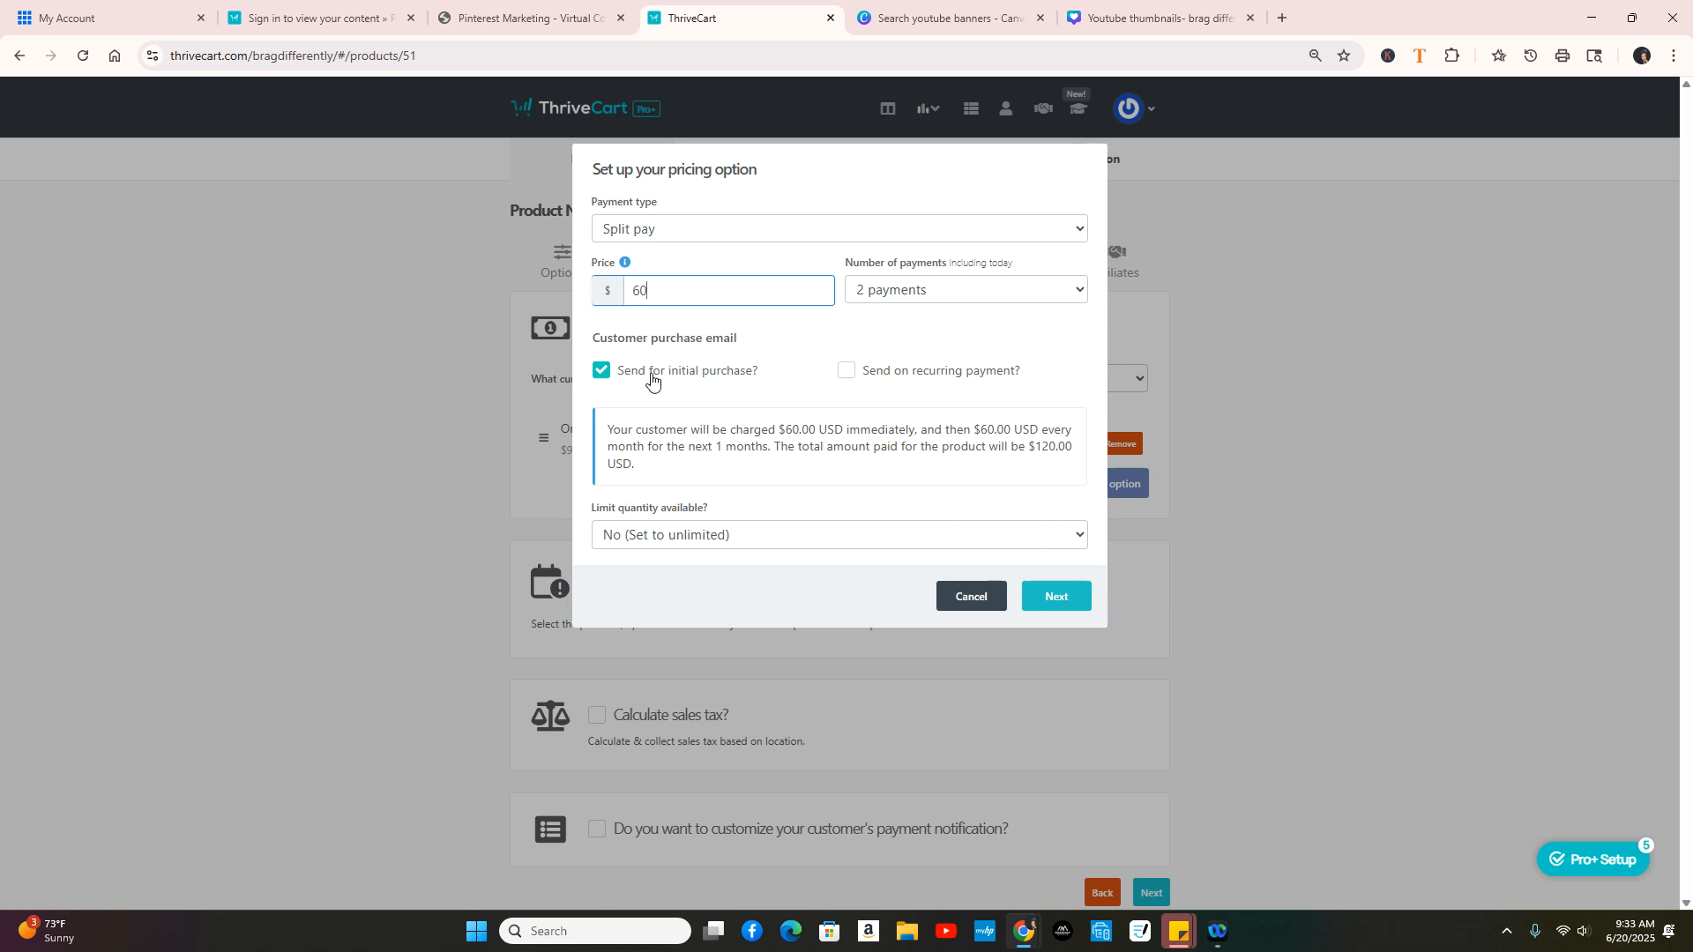
{"action": "left_click", "coordinate": [1066, 598]}
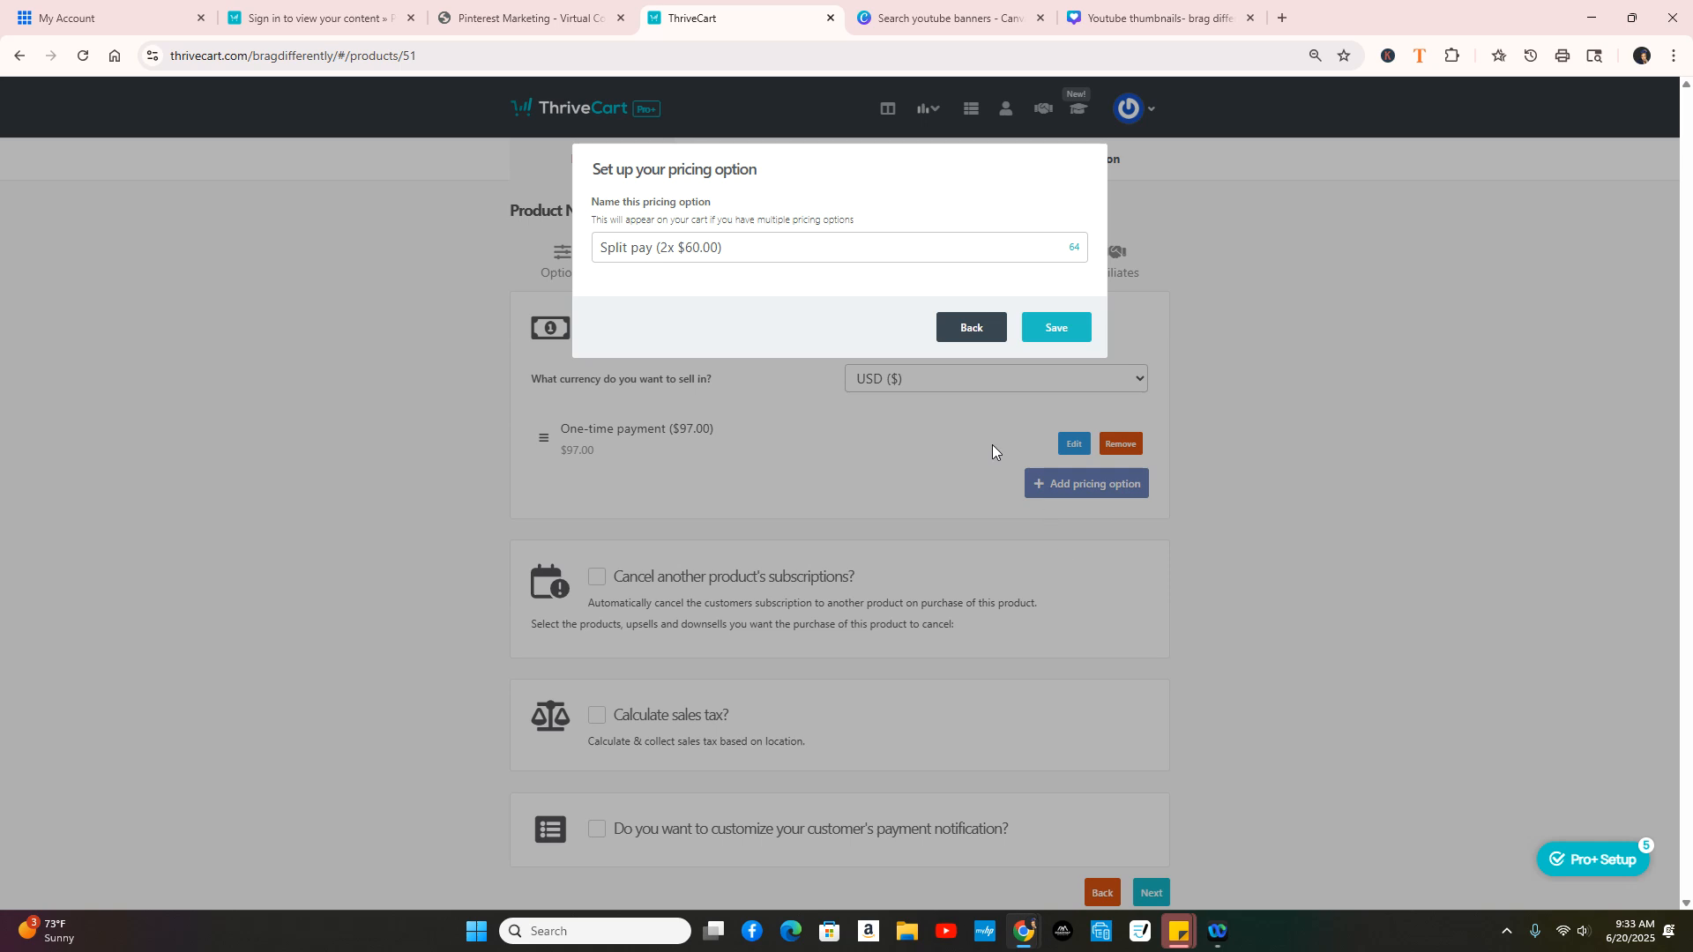
{"action": "left_click", "coordinate": [1065, 329]}
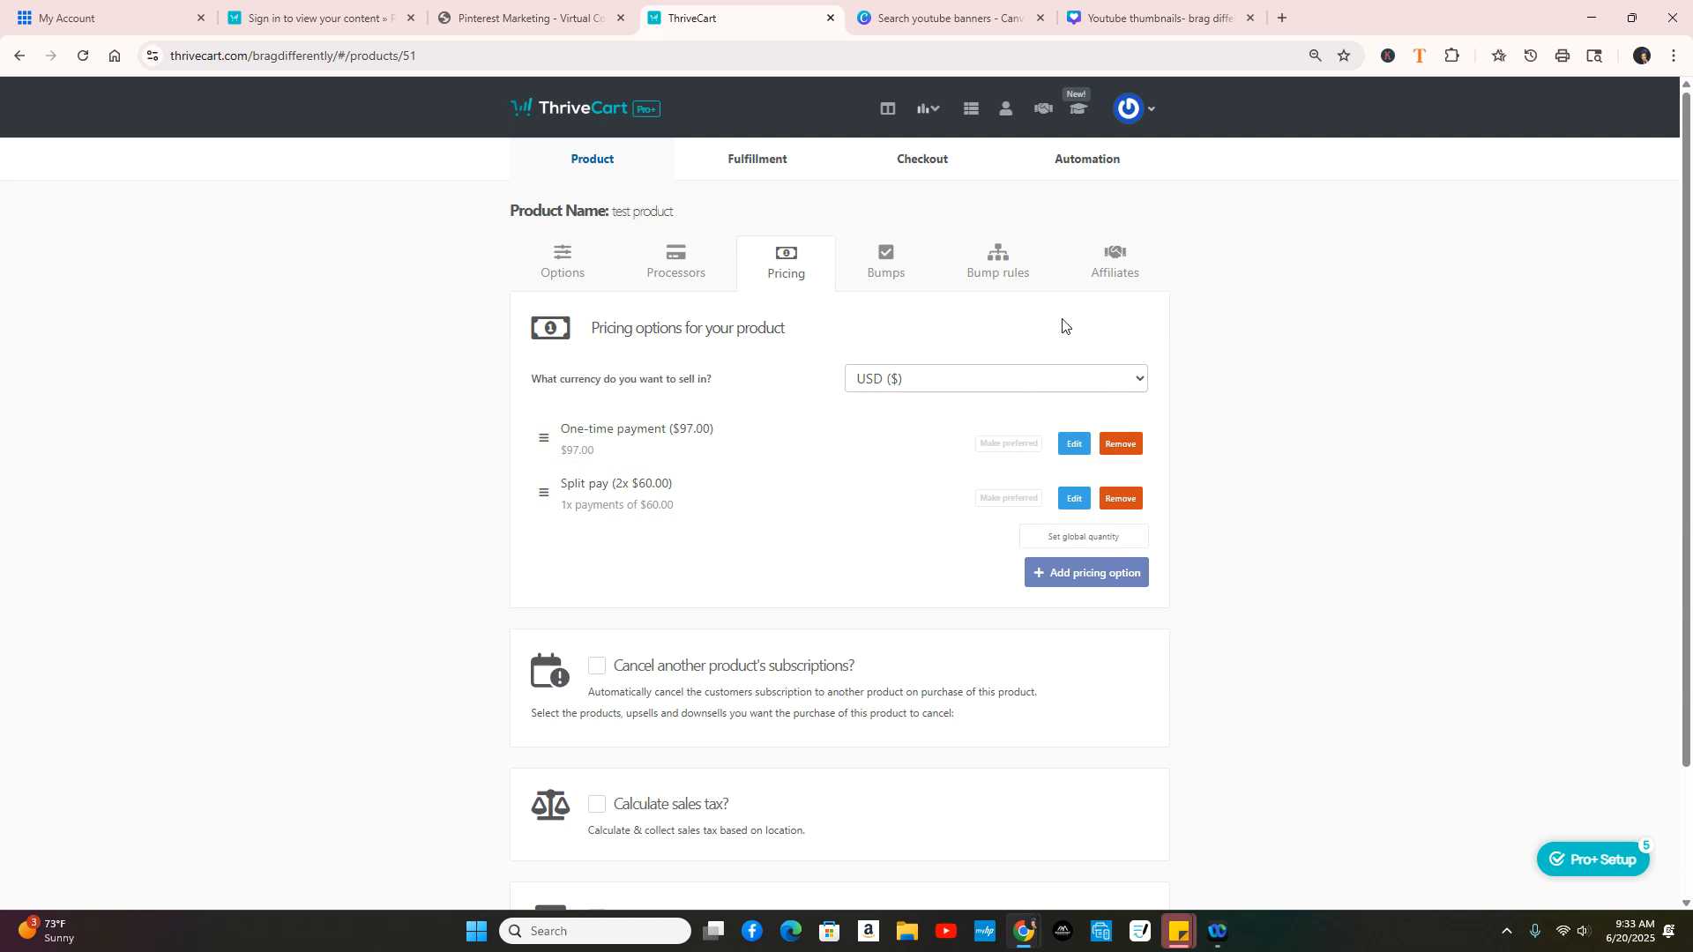
Step: Leave payment notification customization switched off after toggling it on and back off
{"action": "scroll", "coordinate": [789, 551], "scroll_direction": "down", "scroll_amount": 2}
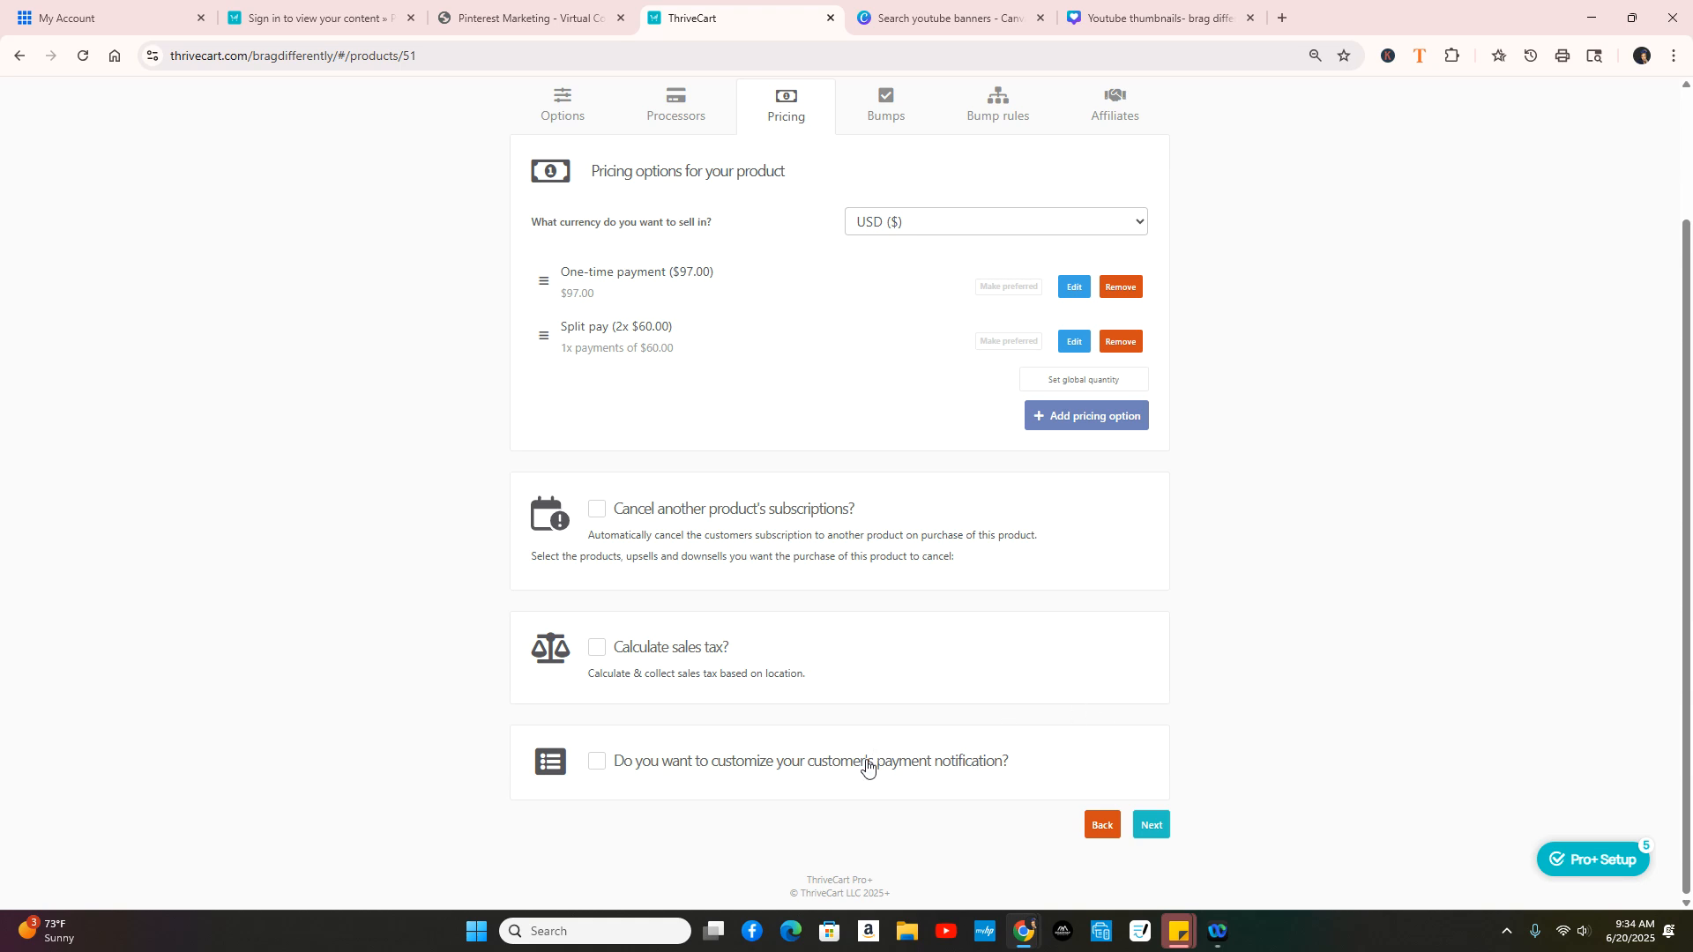
{"action": "left_click", "coordinate": [598, 763]}
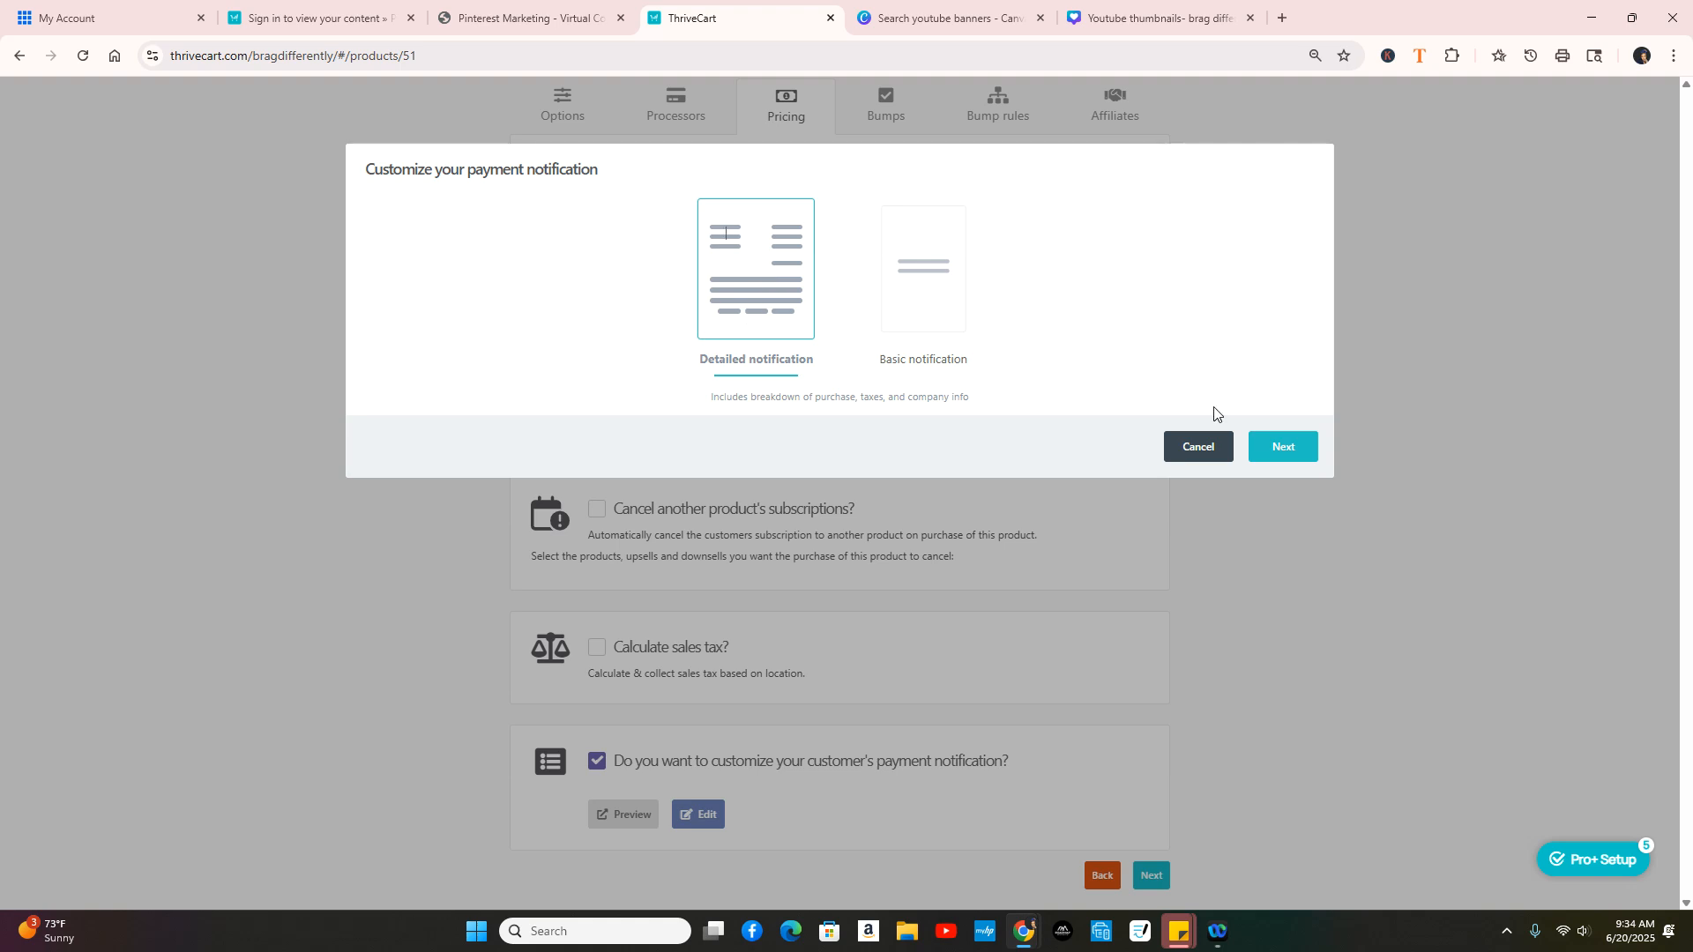
{"action": "left_click", "coordinate": [1195, 447]}
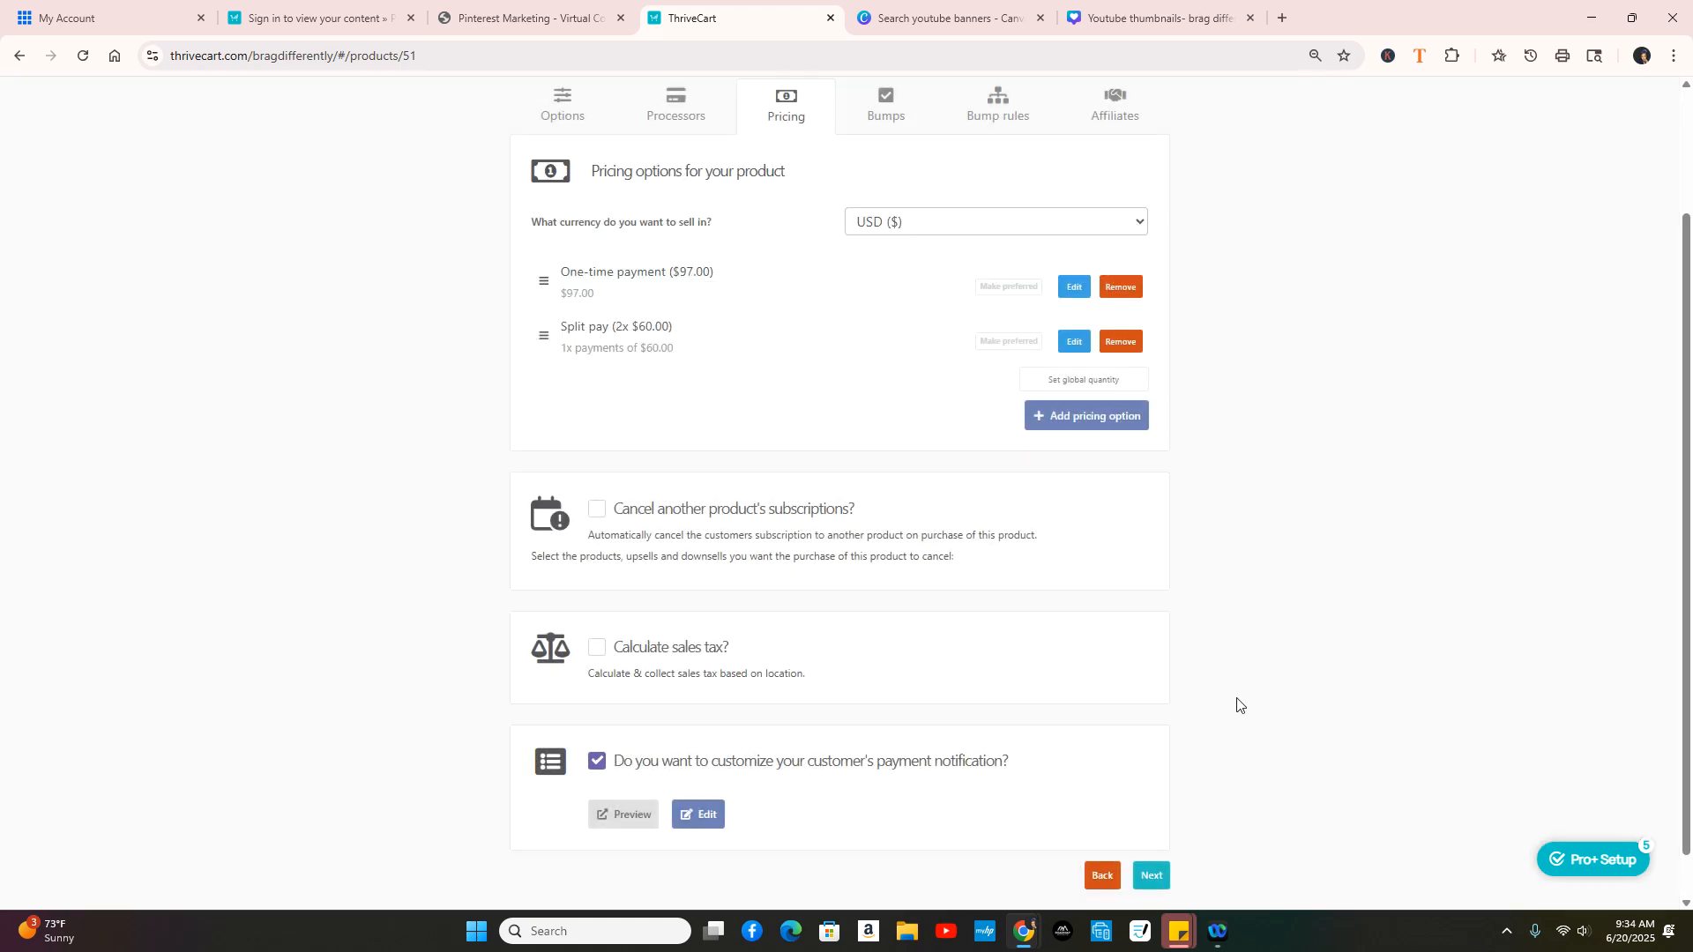
{"action": "scroll", "coordinate": [1236, 699], "scroll_direction": "down", "scroll_amount": 1}
{"action": "left_click", "coordinate": [596, 709]}
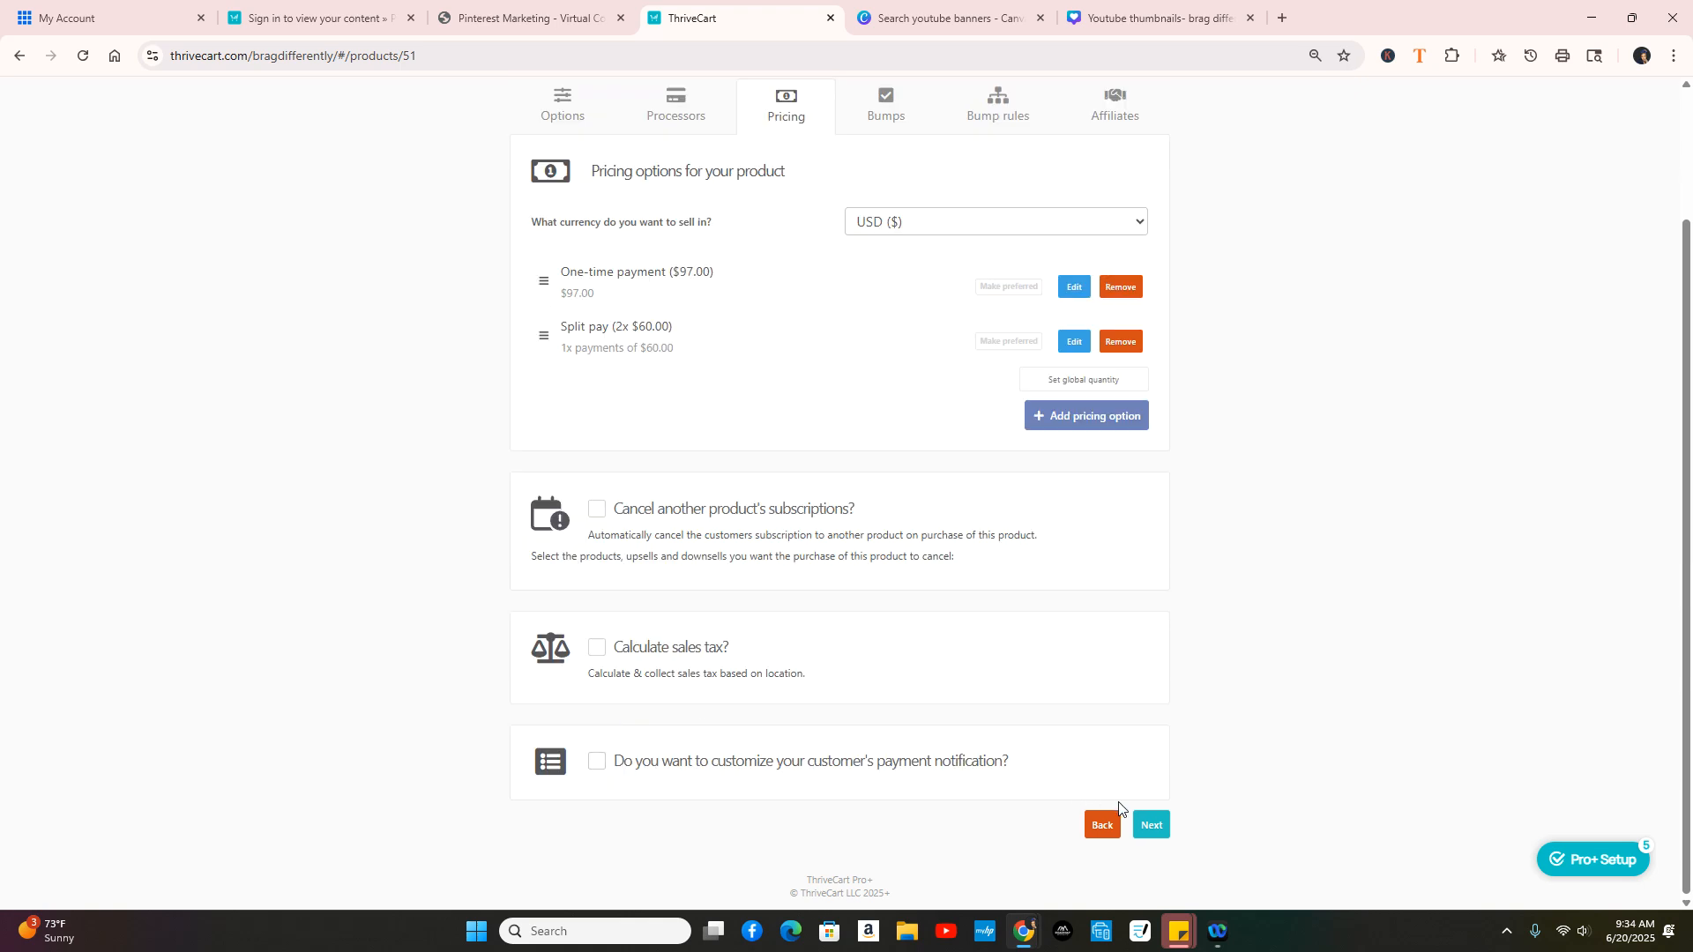
Step: Skip Bumps, Bump rules and Affiliates without changes to reach Fulfillment
{"action": "left_click", "coordinate": [1151, 827]}
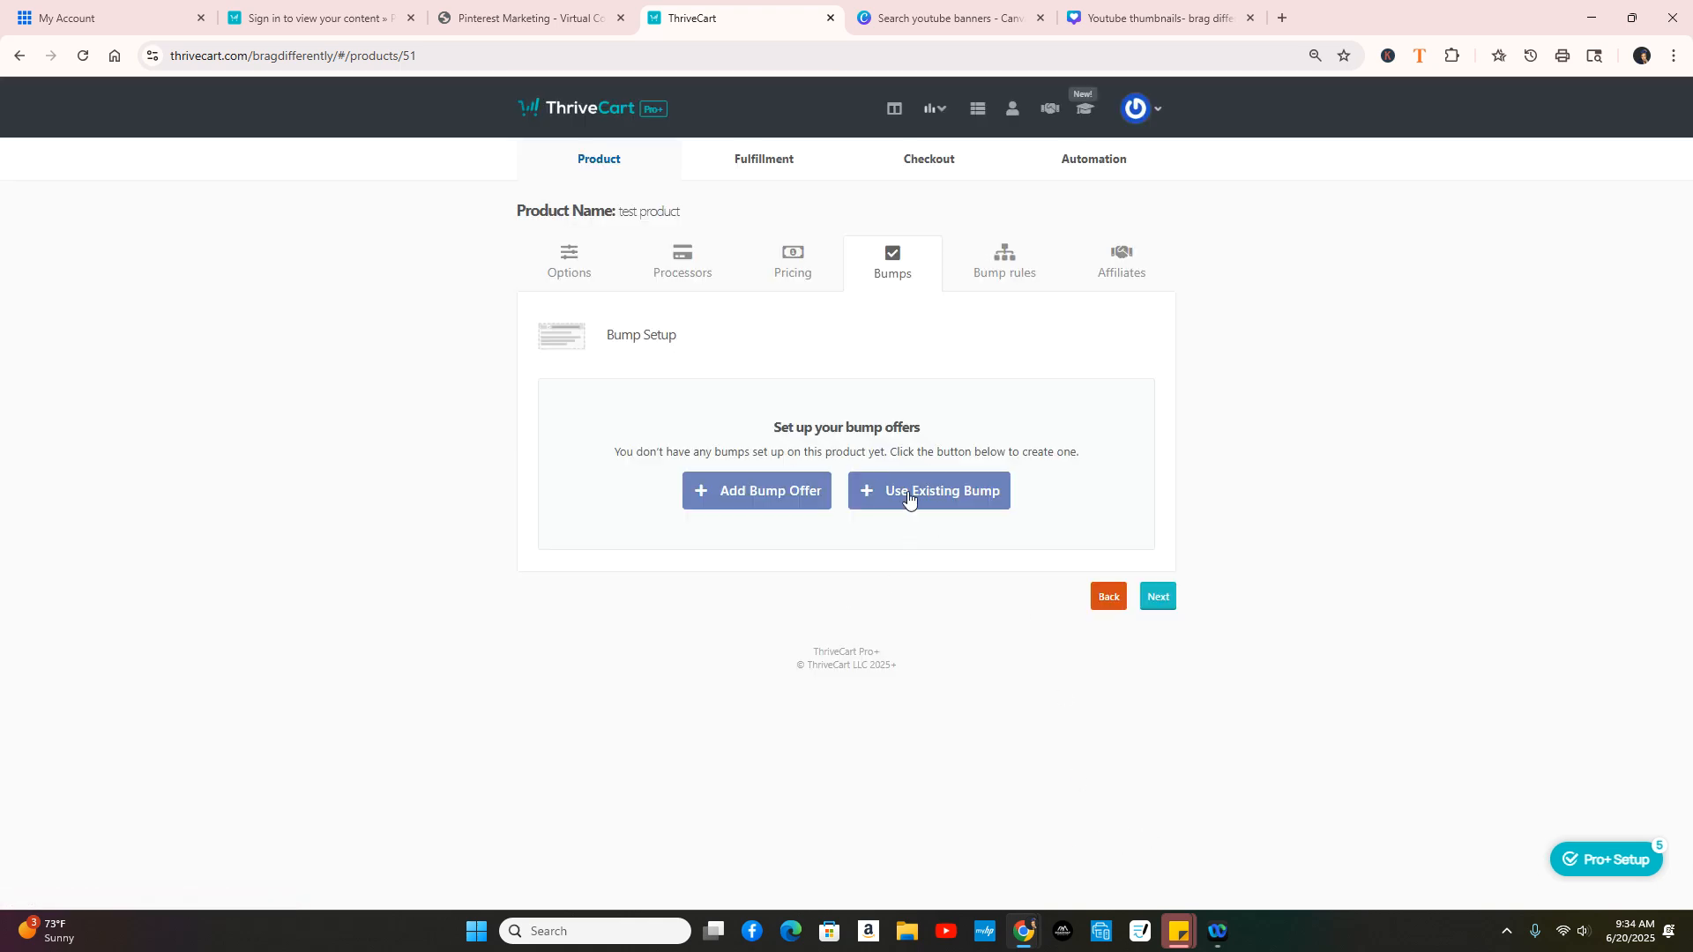
{"action": "left_click", "coordinate": [1160, 599]}
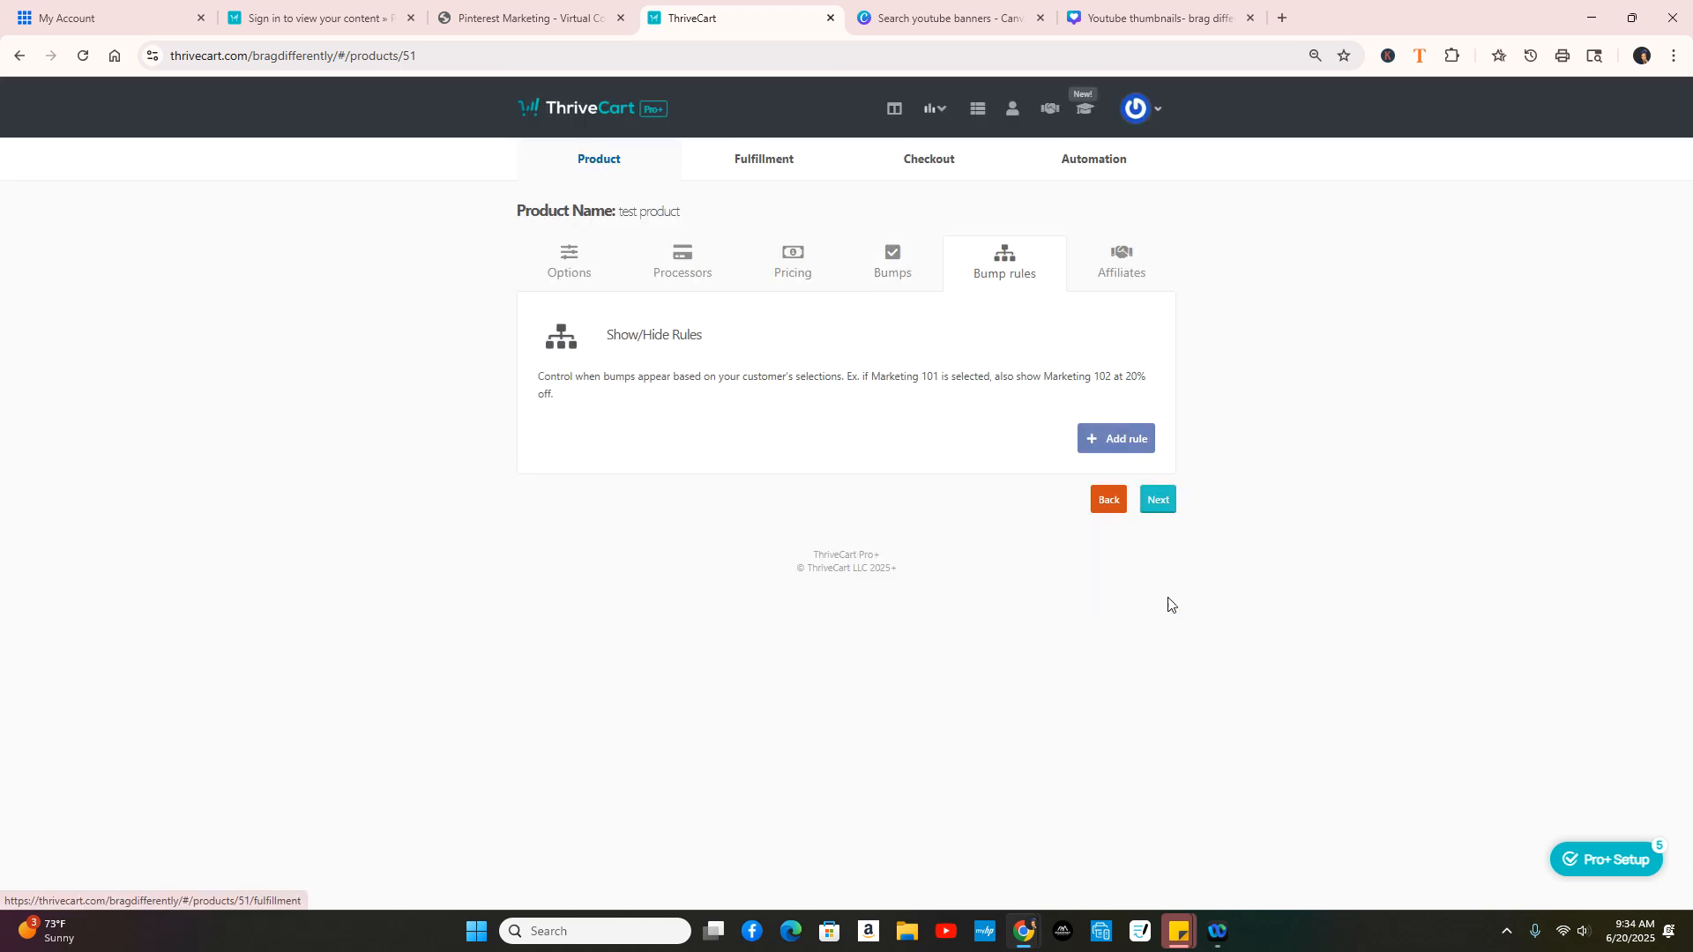
{"action": "left_click", "coordinate": [1161, 499]}
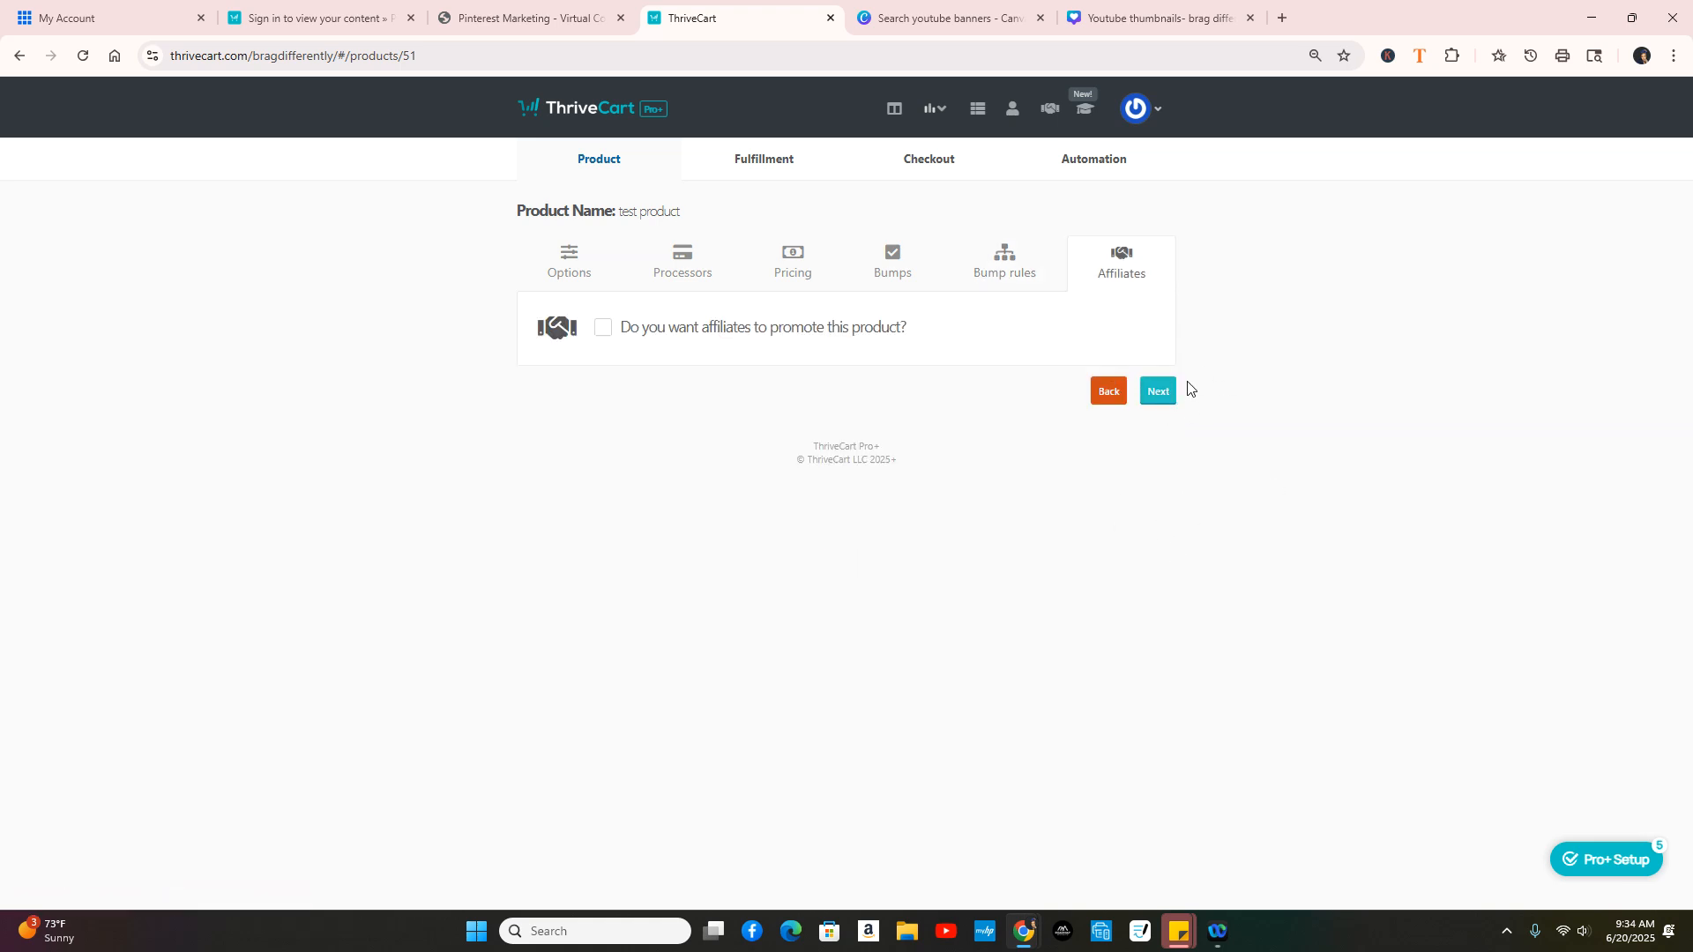
{"action": "left_click", "coordinate": [1161, 391]}
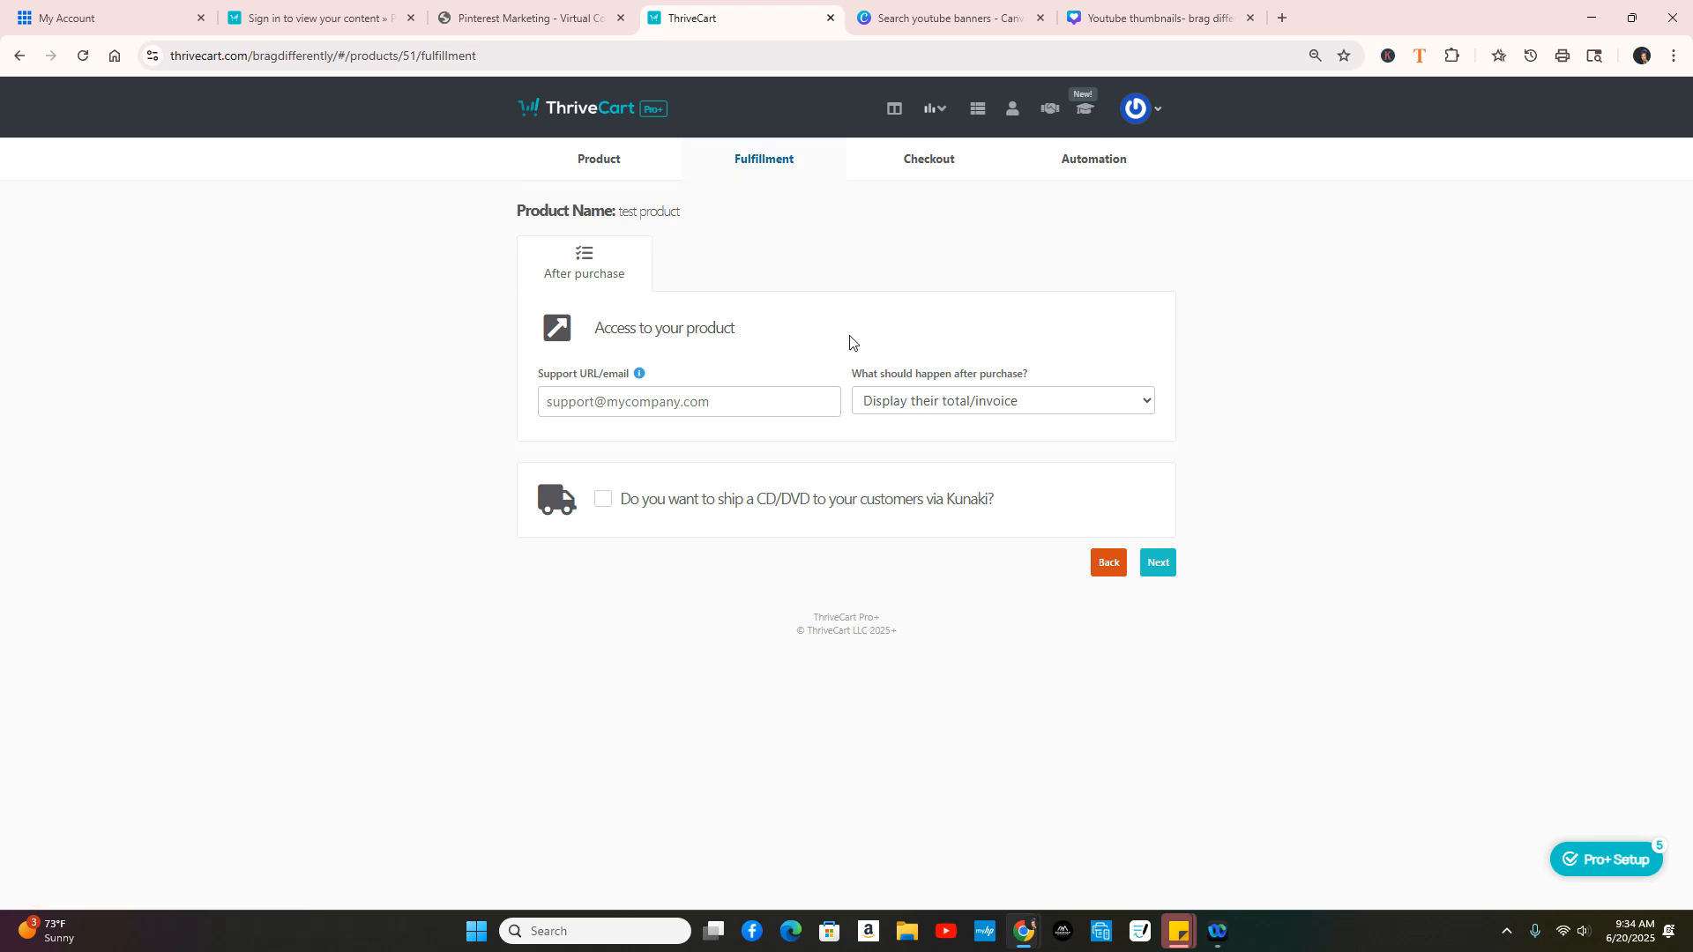
Step: Enter the support contact URL and set After purchase to add buyers to the membership site
{"action": "left_click", "coordinate": [743, 408]}
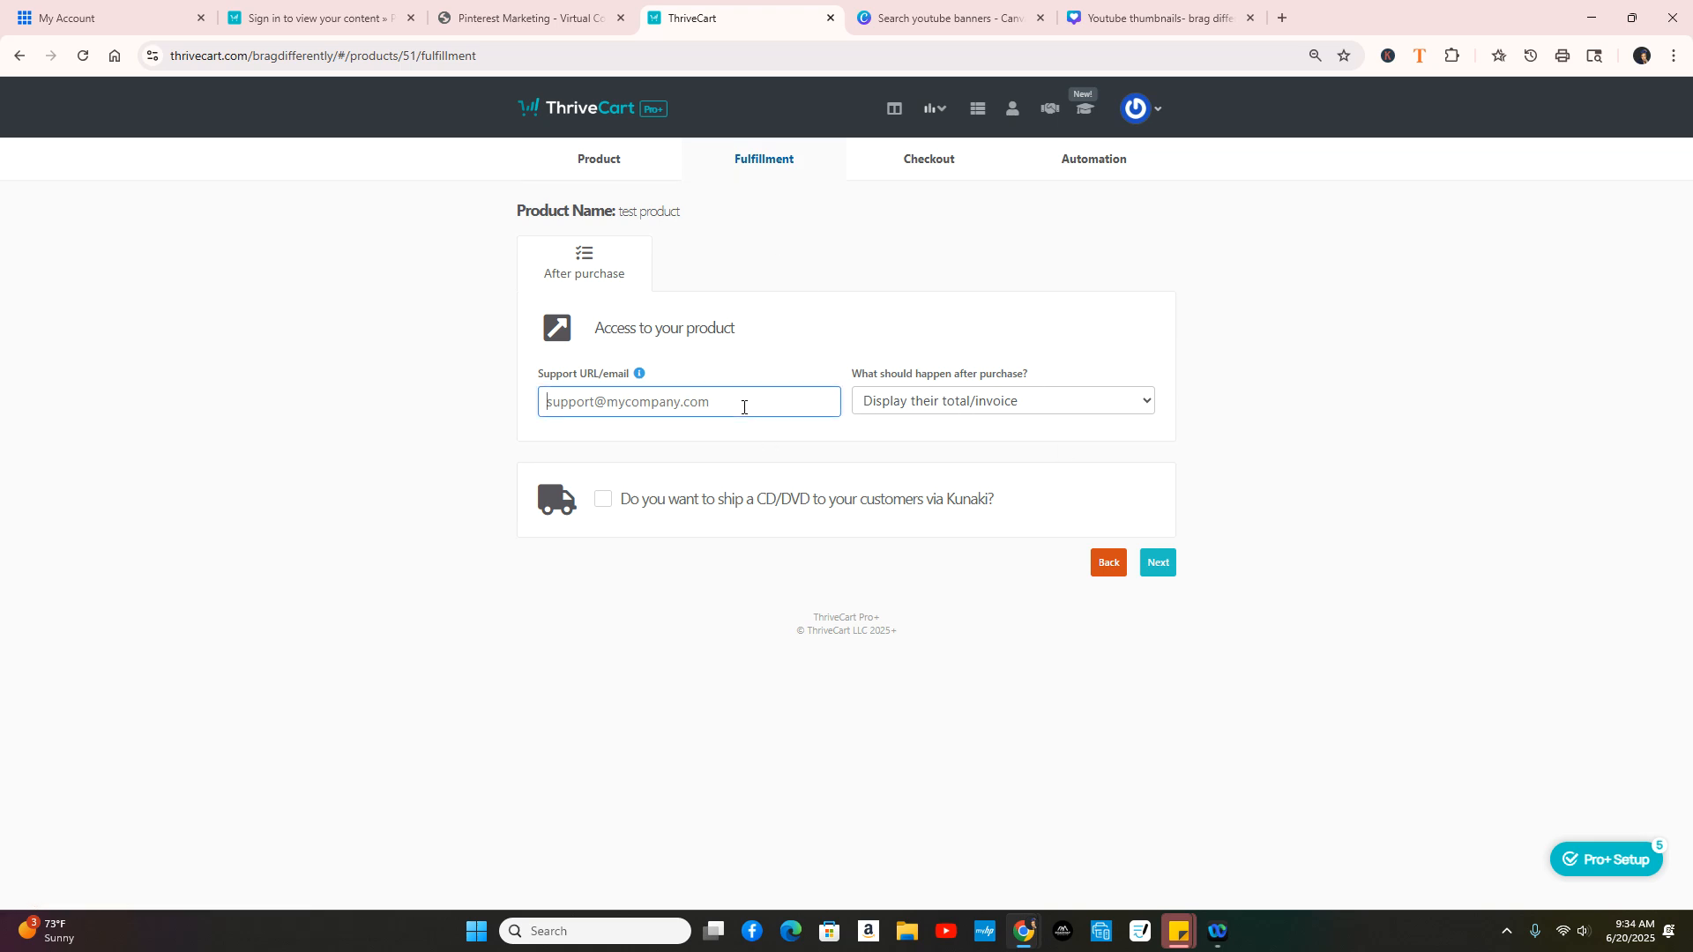
{"action": "type", "text": "h"}
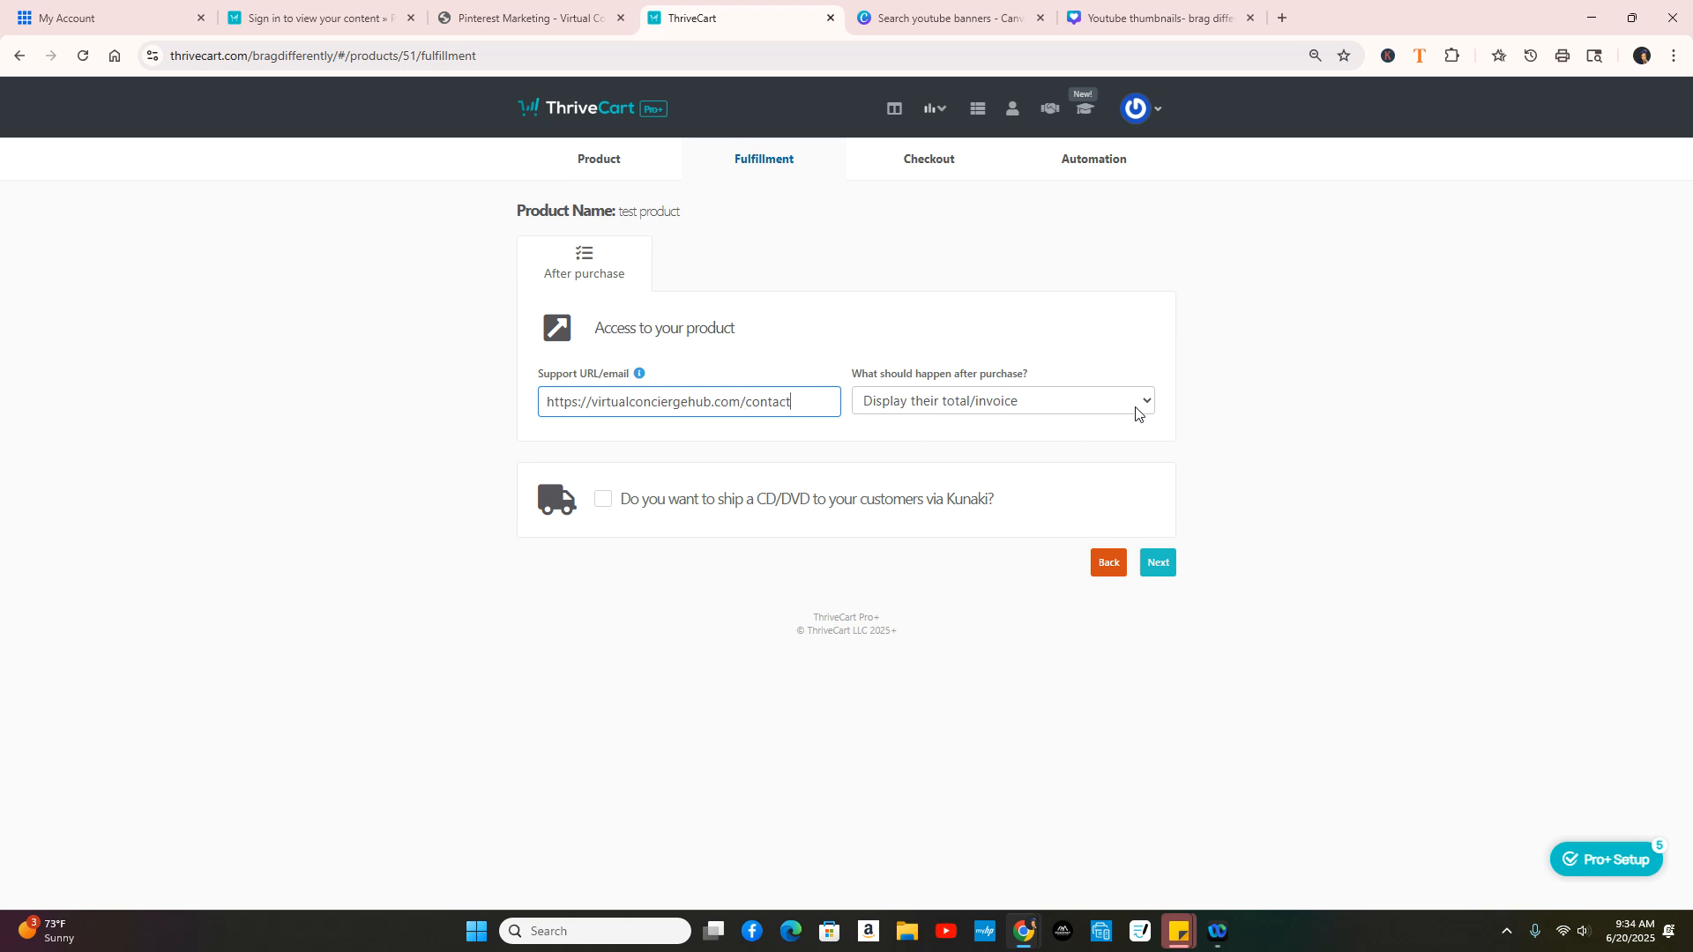
{"action": "left_click", "coordinate": [1043, 404]}
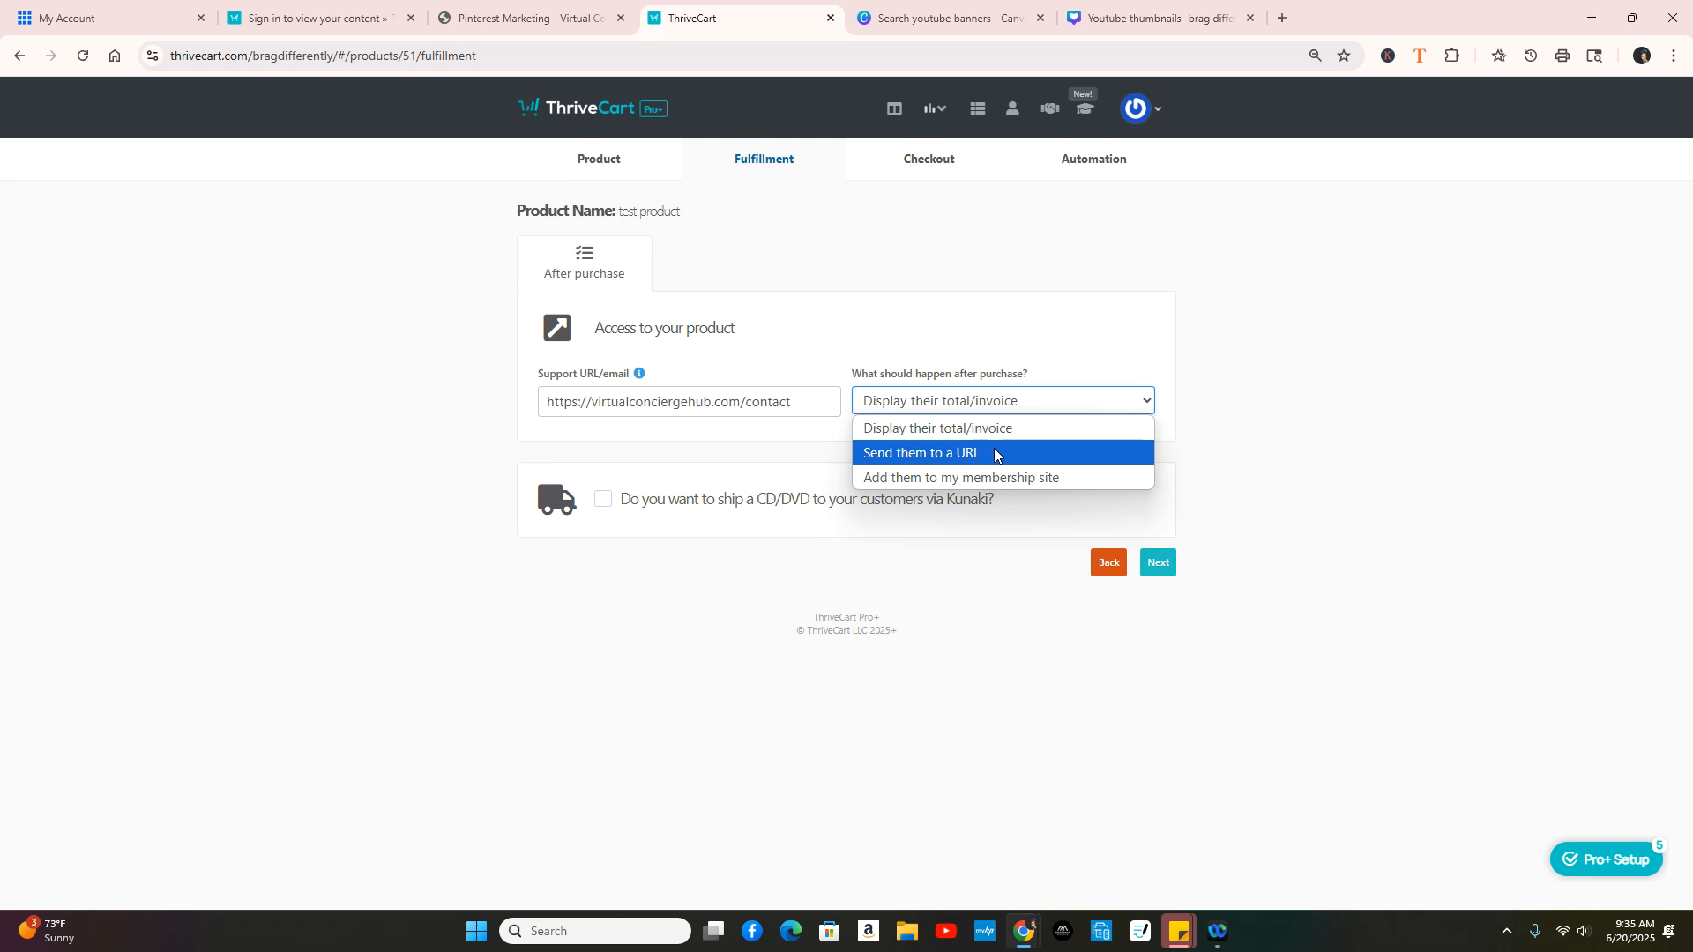
{"action": "left_click", "coordinate": [981, 479]}
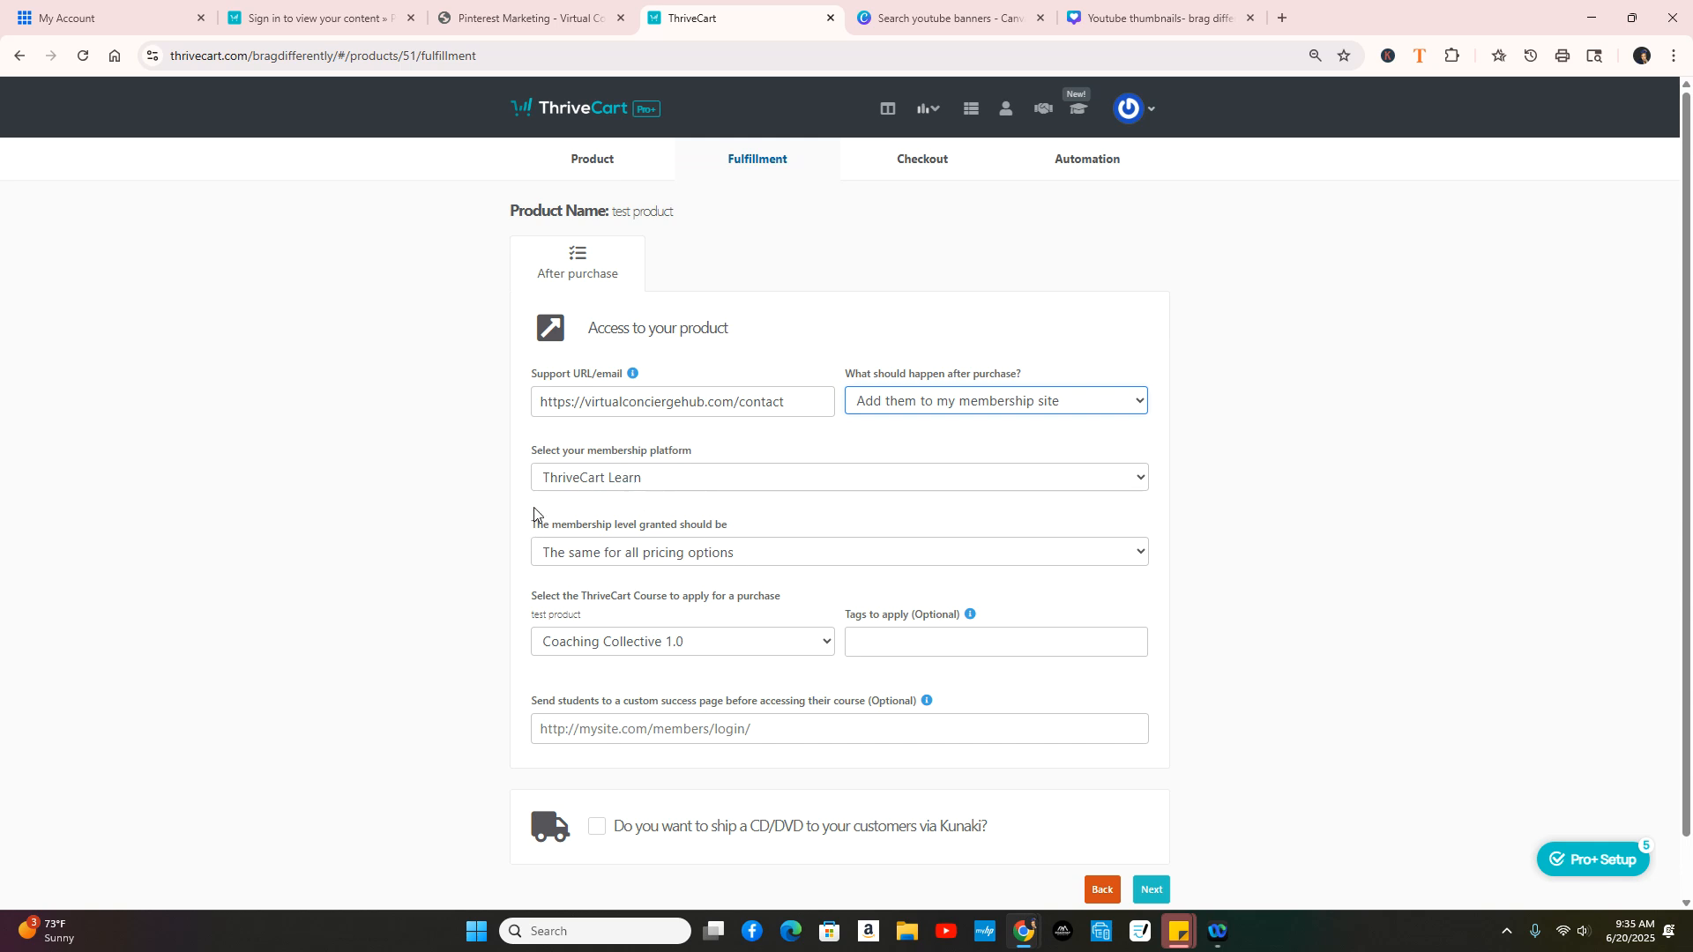
Step: Grant buyers the Pinterest Marketing course on ThriveCart Learn and continue to checkout design
{"action": "left_click", "coordinate": [776, 653]}
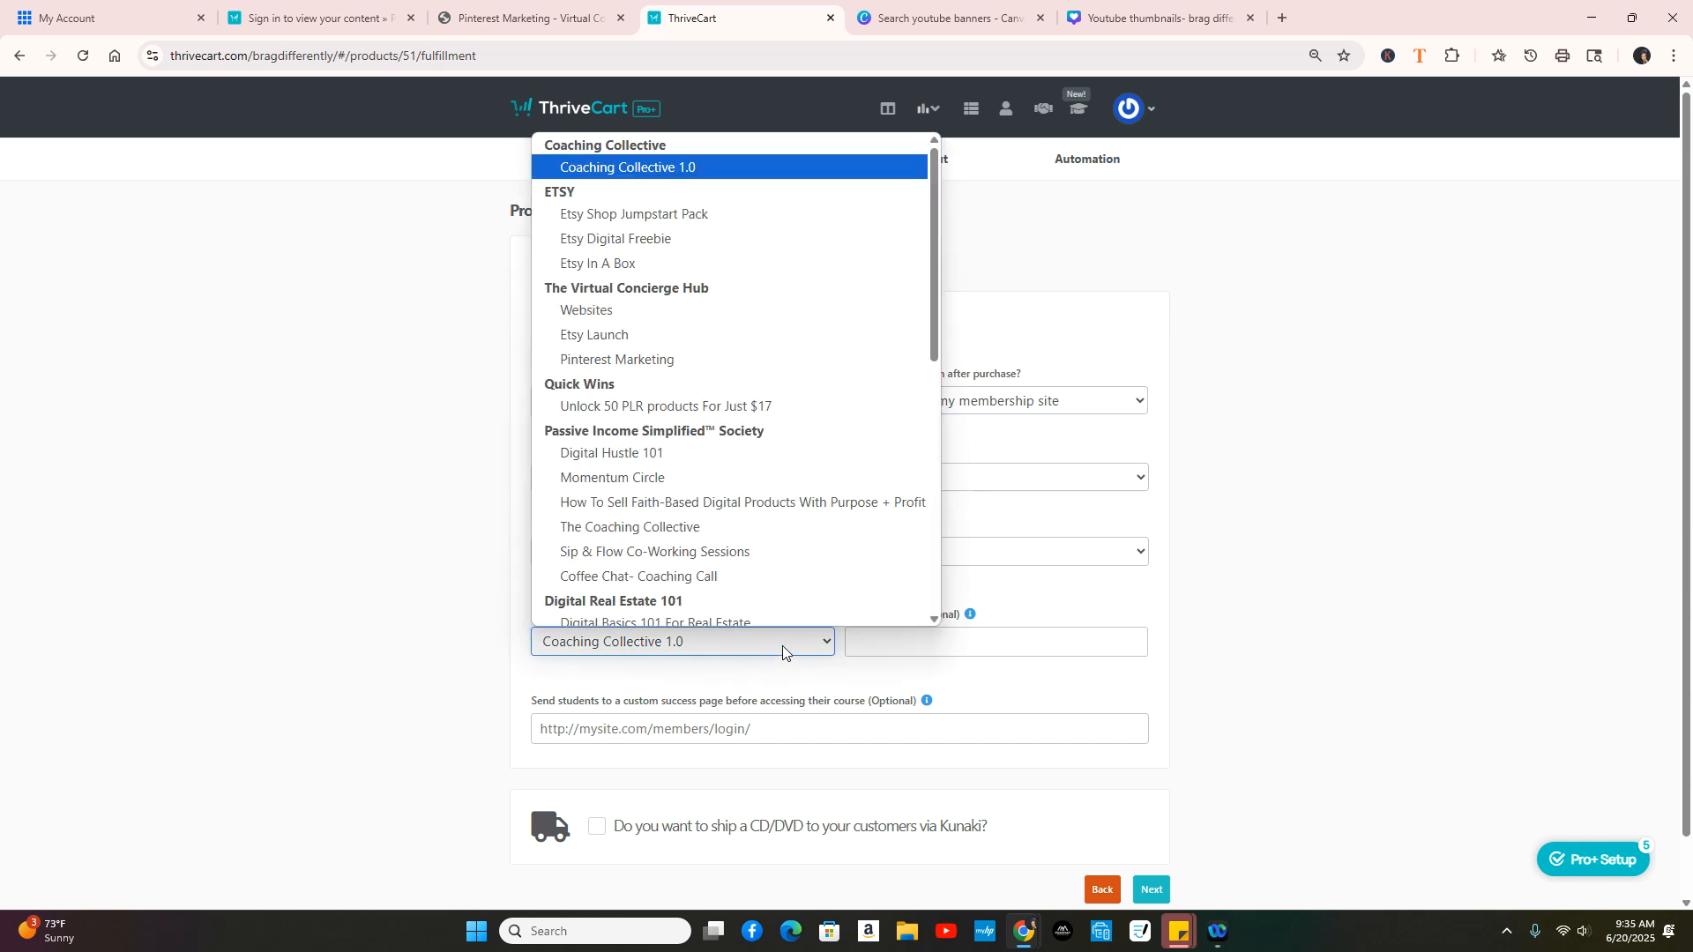
{"action": "left_click", "coordinate": [650, 352]}
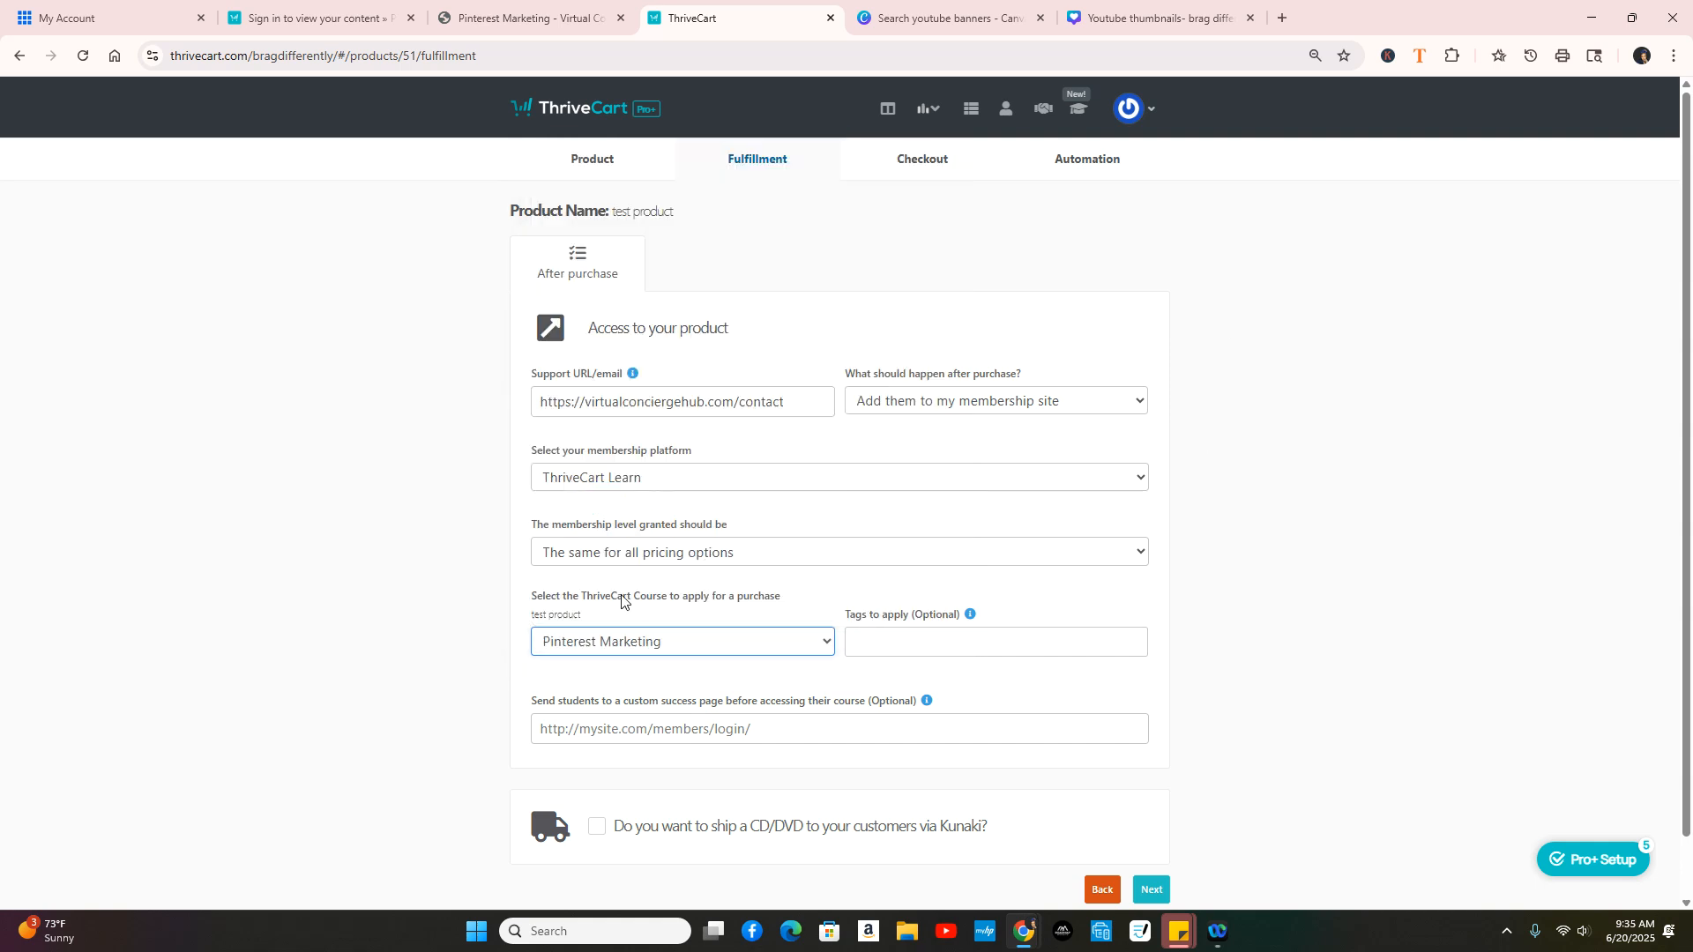
{"action": "left_click", "coordinate": [906, 639]}
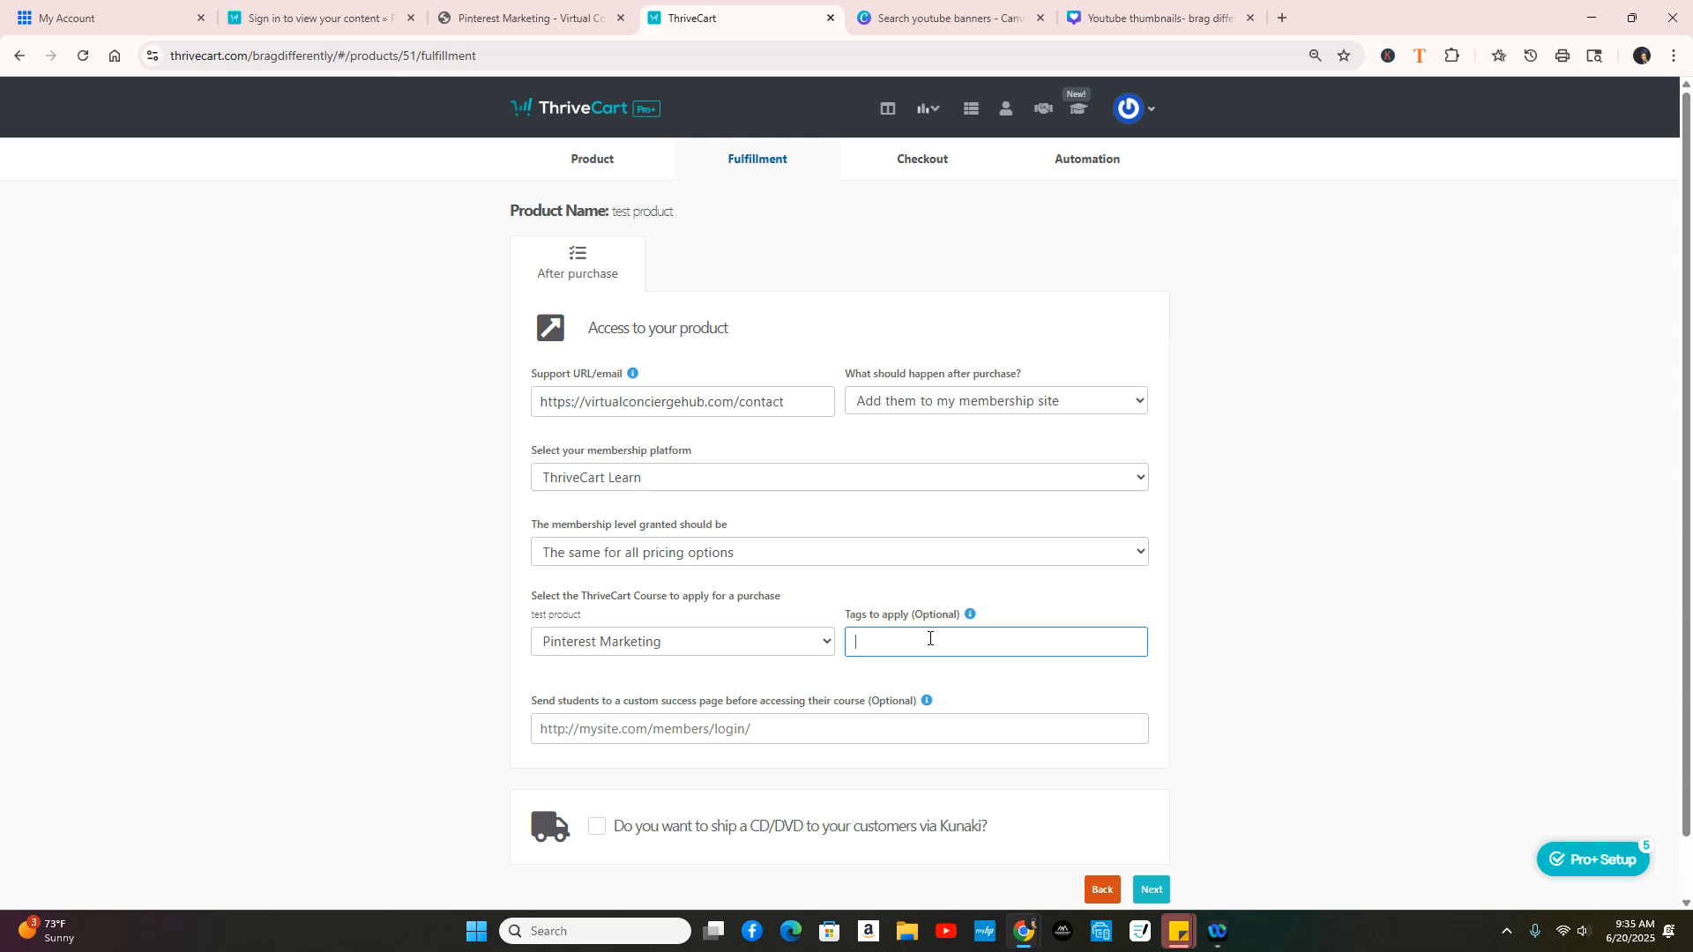
{"action": "scroll", "coordinate": [1323, 684], "scroll_direction": "down", "scroll_amount": 1}
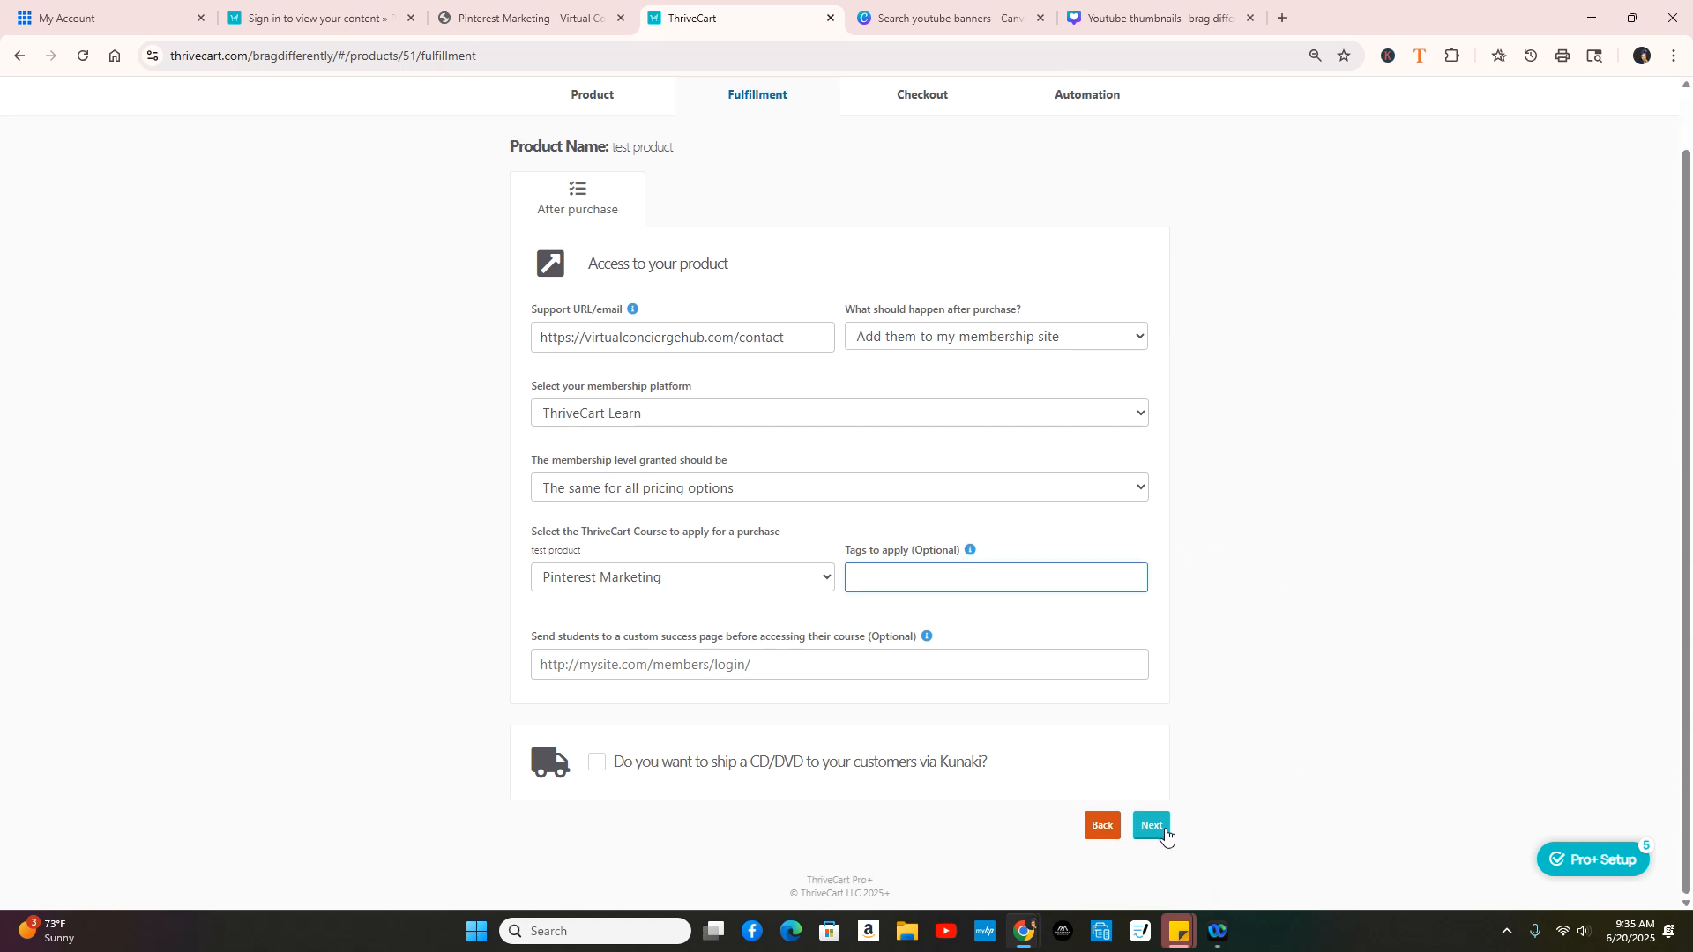
{"action": "left_click", "coordinate": [1155, 828]}
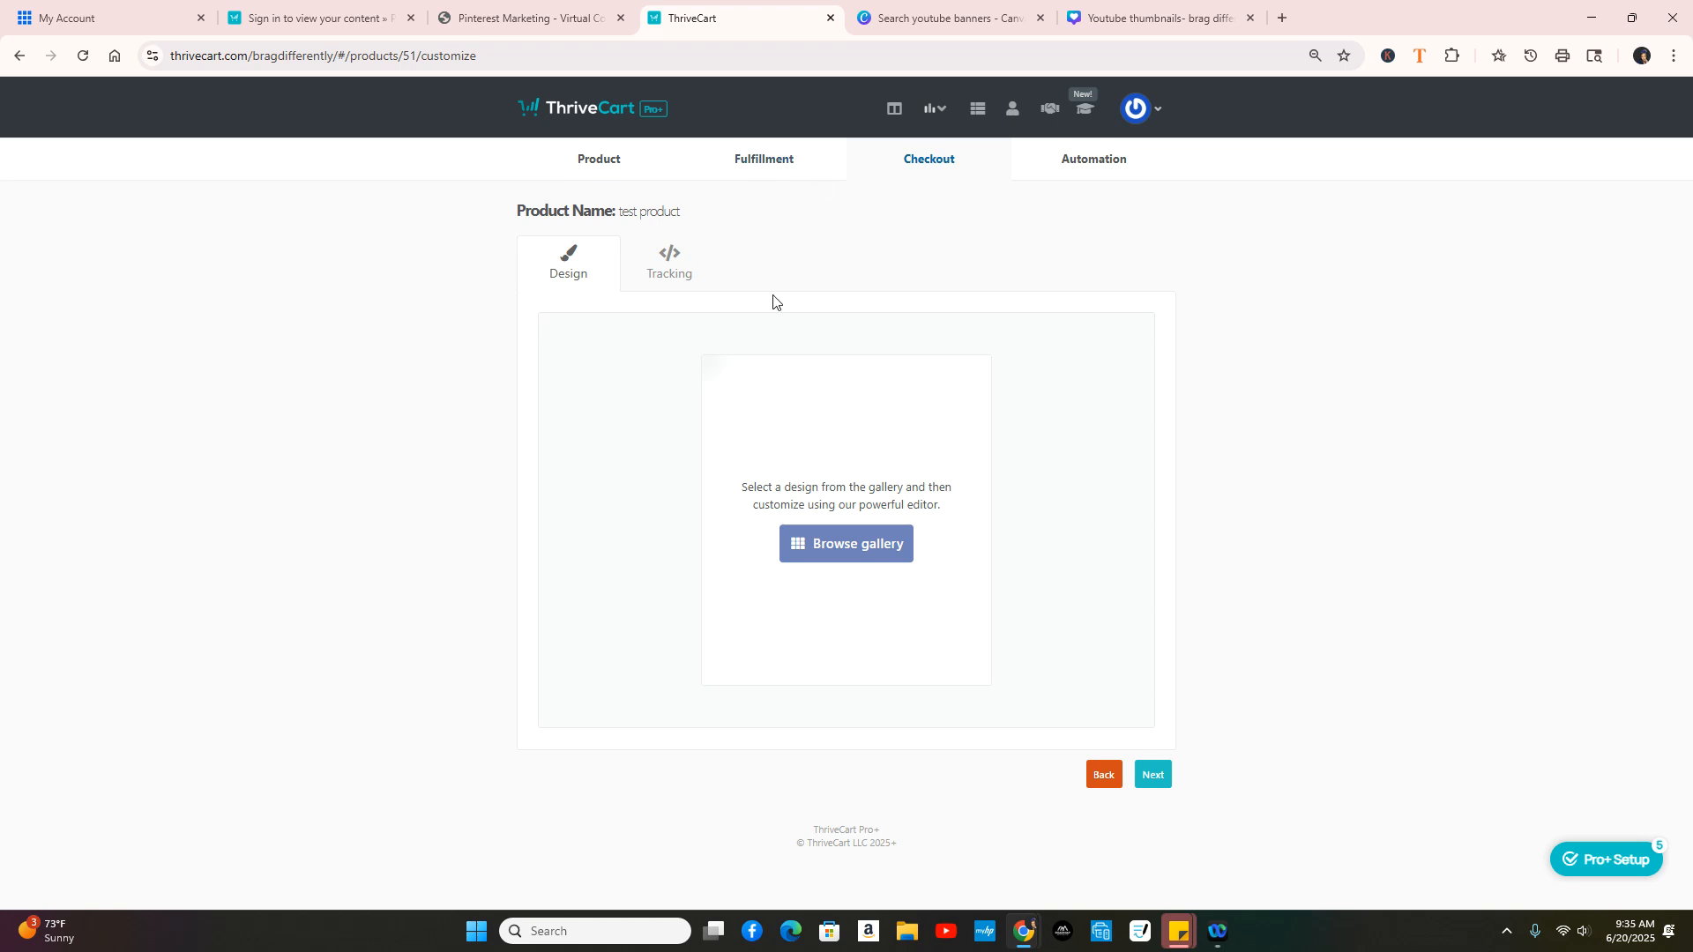
Step: Open the checkout template gallery, filter to Embeddable templates, and preview the first one
{"action": "left_click", "coordinate": [866, 547]}
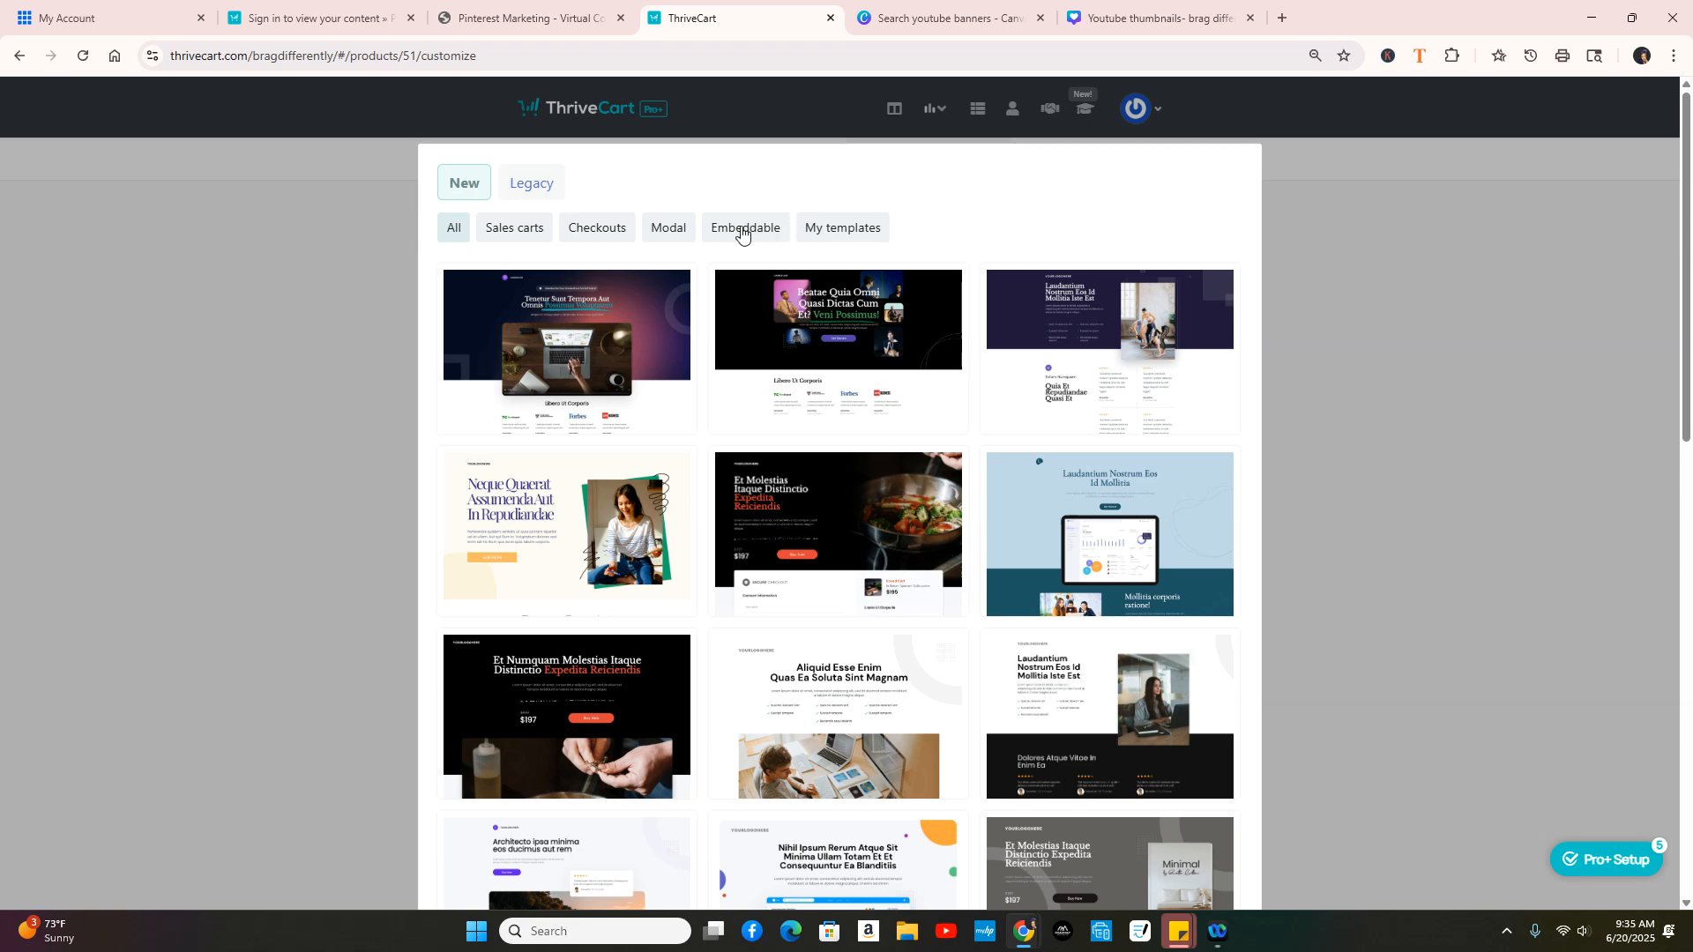
{"action": "left_click", "coordinate": [741, 232]}
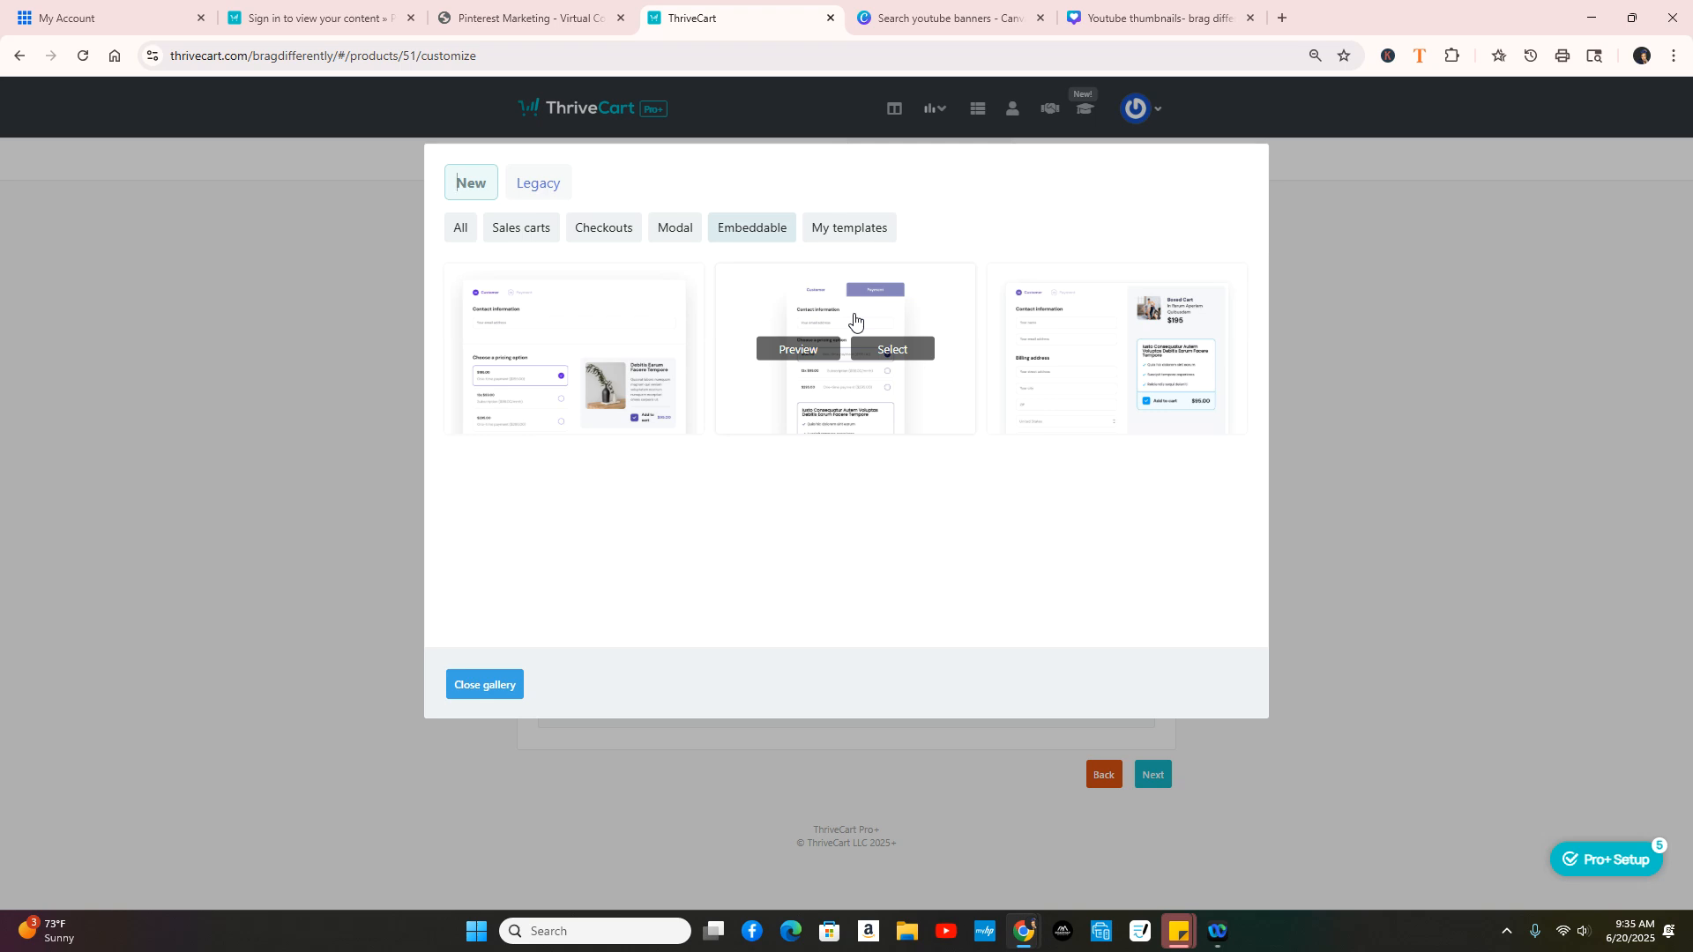
{"action": "mouse_move", "coordinate": [690, 357]}
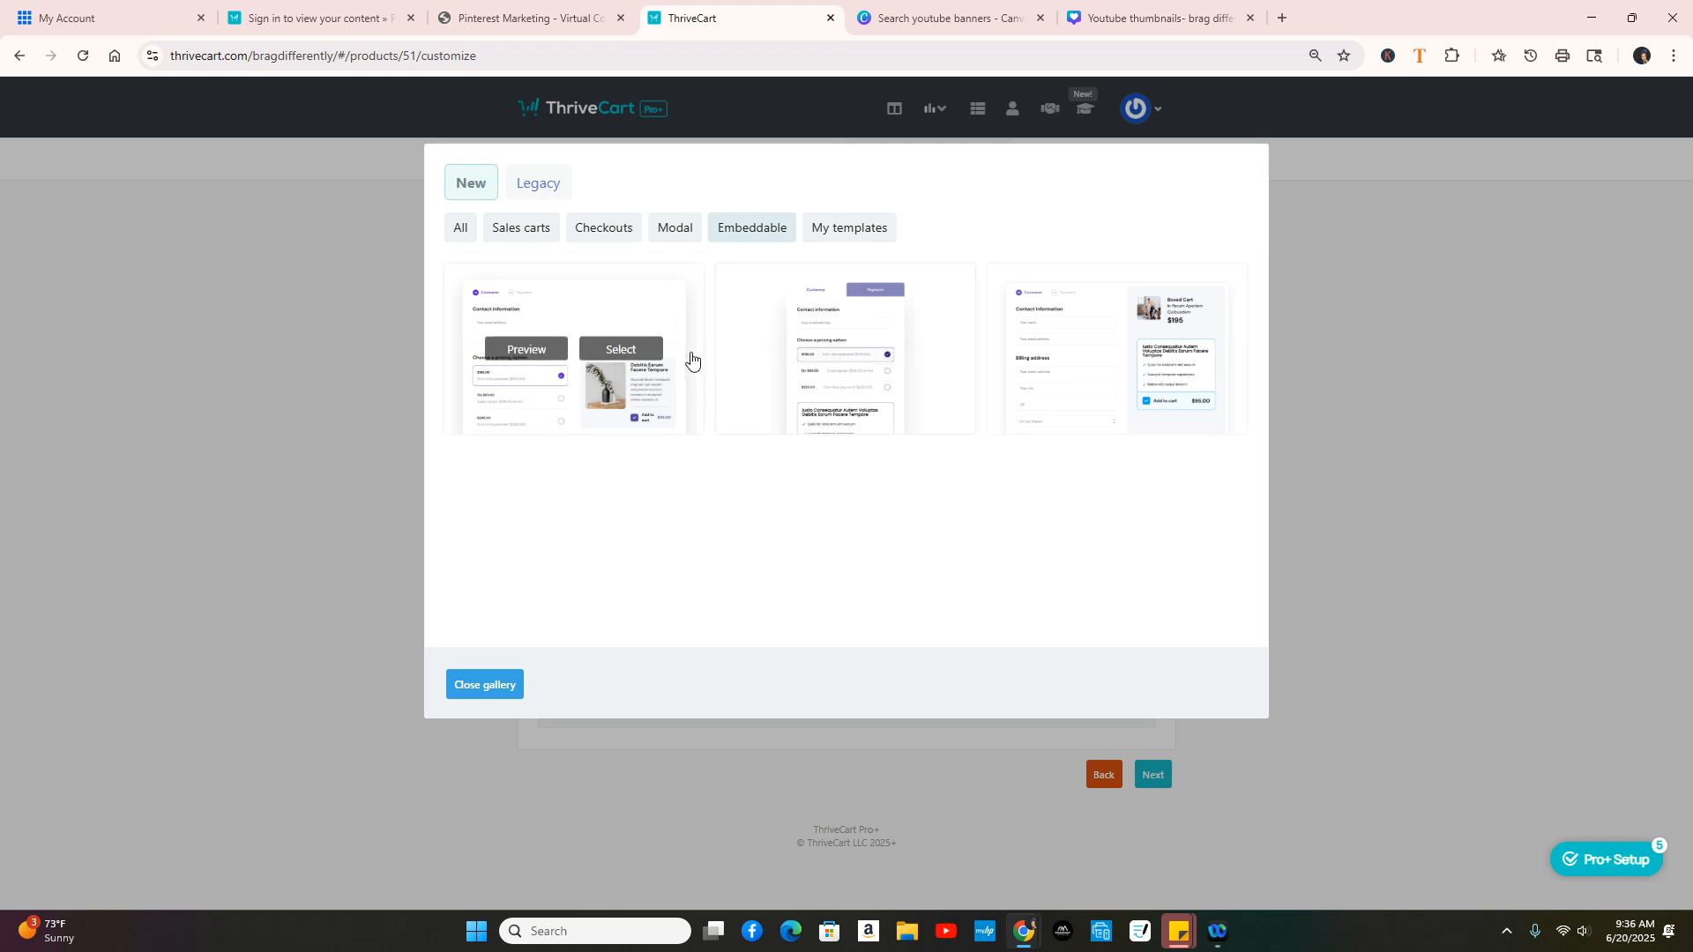
{"action": "left_click", "coordinate": [531, 352]}
{"action": "scroll", "coordinate": [859, 385], "scroll_direction": "down", "scroll_amount": 12}
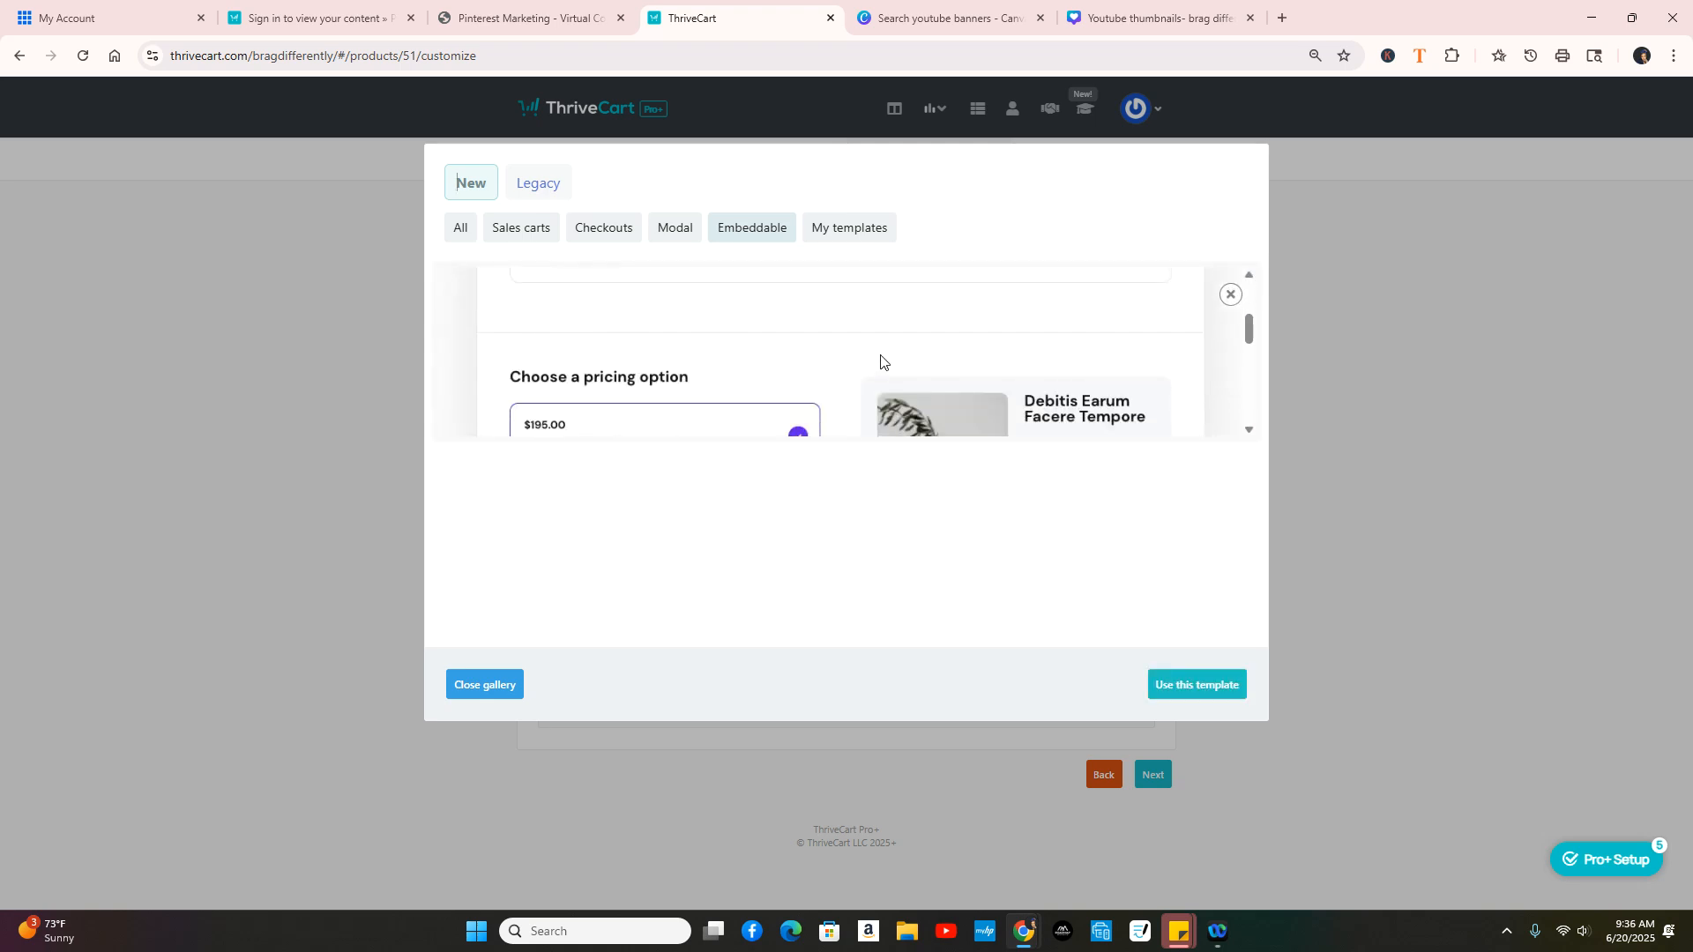
{"action": "scroll", "coordinate": [935, 351], "scroll_direction": "up", "scroll_amount": 12}
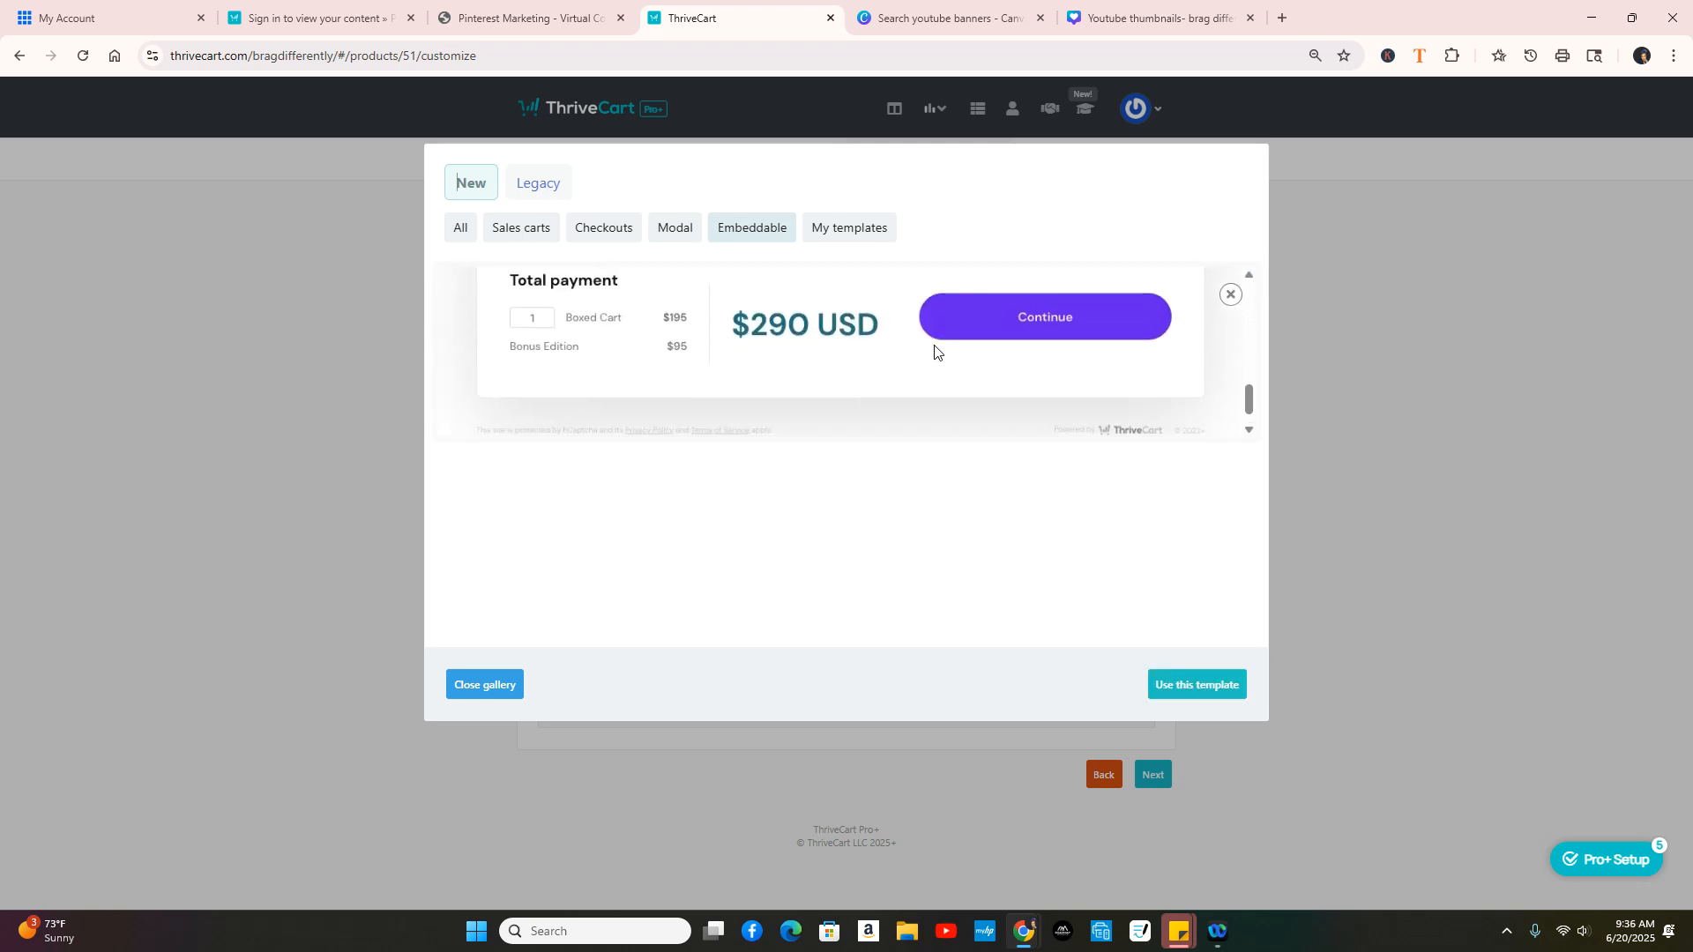
{"action": "left_click", "coordinate": [1231, 295]}
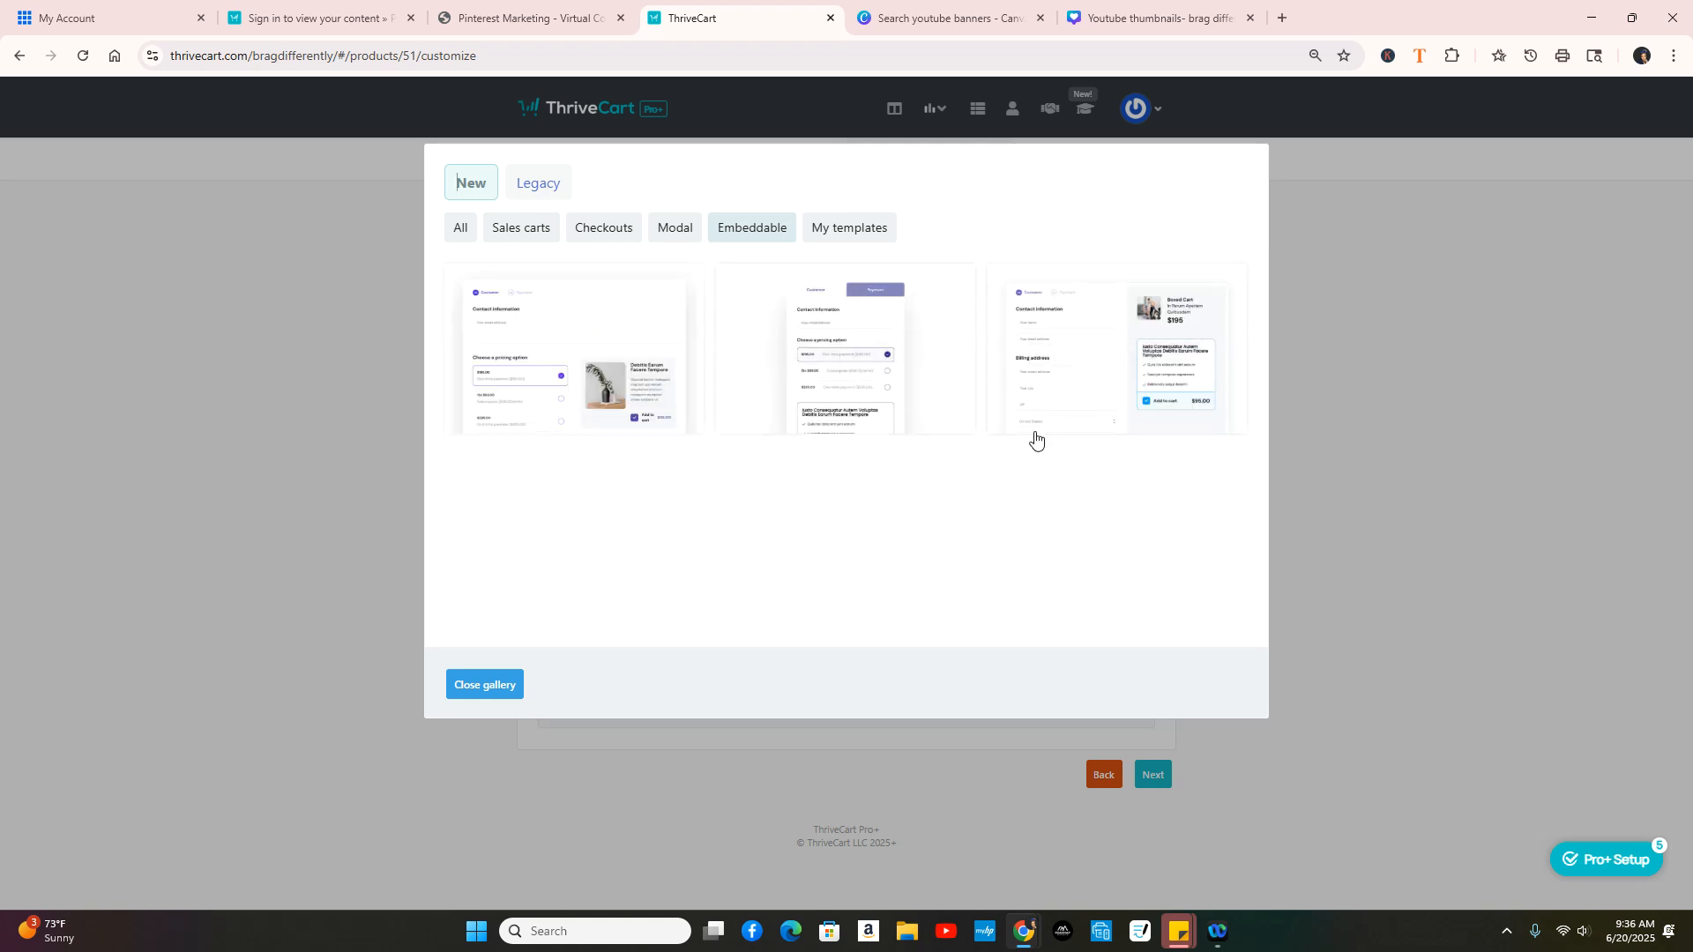
Step: Preview the middle embeddable template, then select the first template for the checkout
{"action": "left_click", "coordinate": [829, 352]}
{"action": "scroll", "coordinate": [877, 375], "scroll_direction": "down", "scroll_amount": 15}
{"action": "scroll", "coordinate": [878, 374], "scroll_direction": "up", "scroll_amount": 15}
{"action": "left_click", "coordinate": [1231, 294]}
{"action": "mouse_move", "coordinate": [606, 371]}
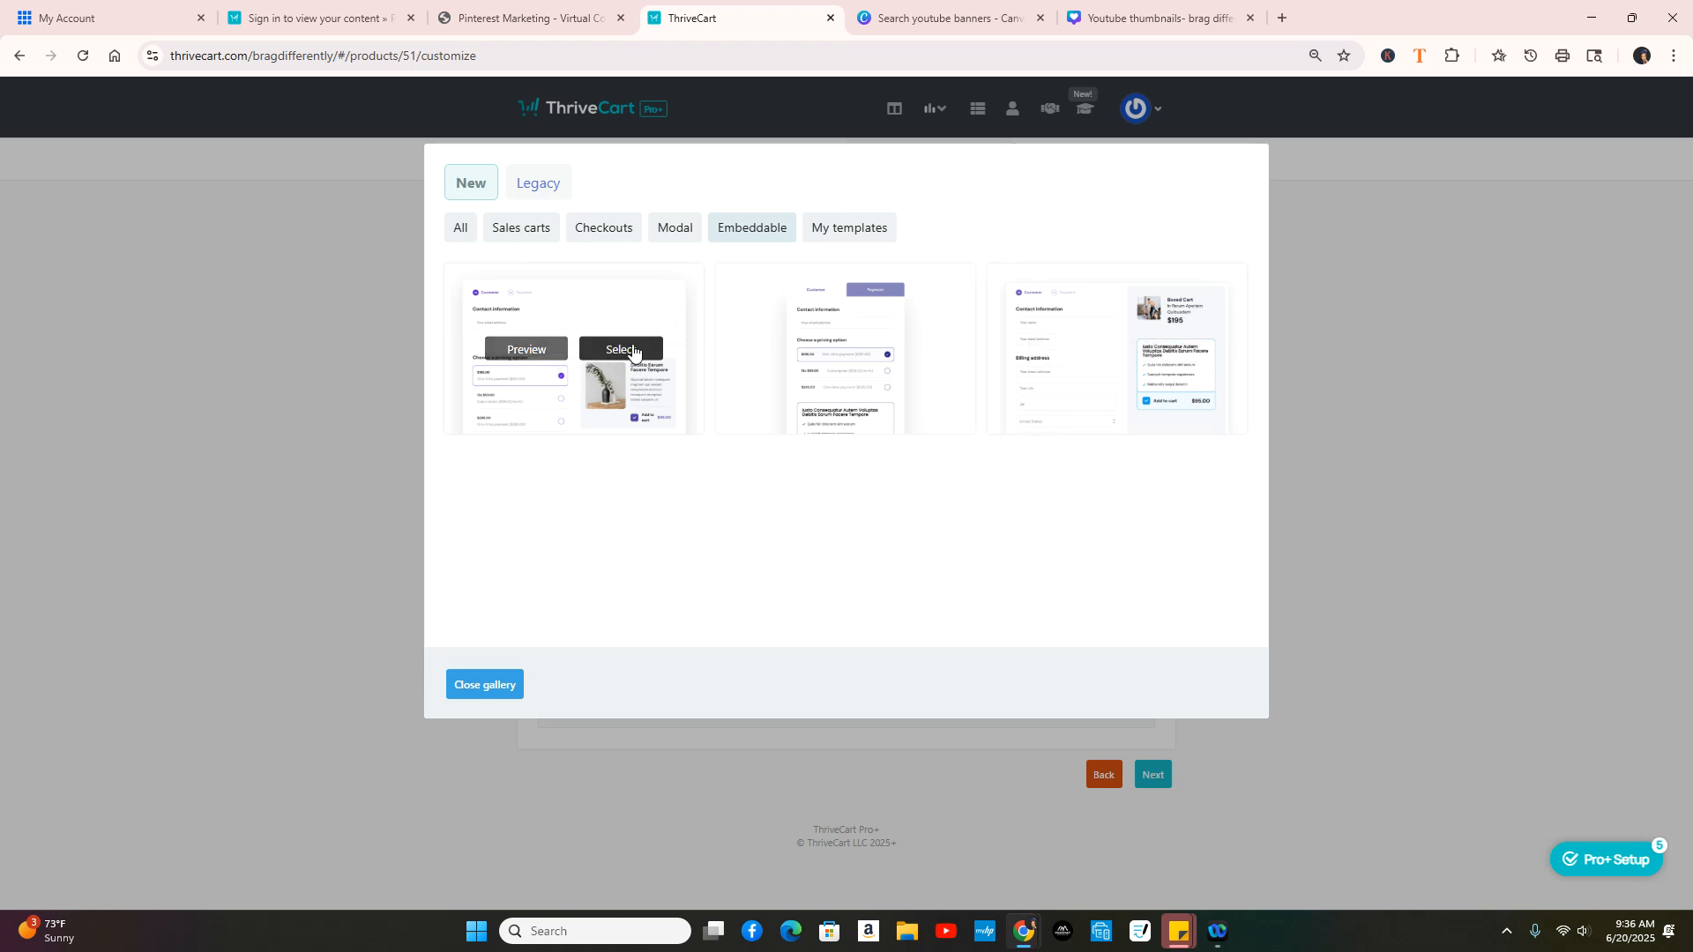
{"action": "left_click", "coordinate": [632, 352]}
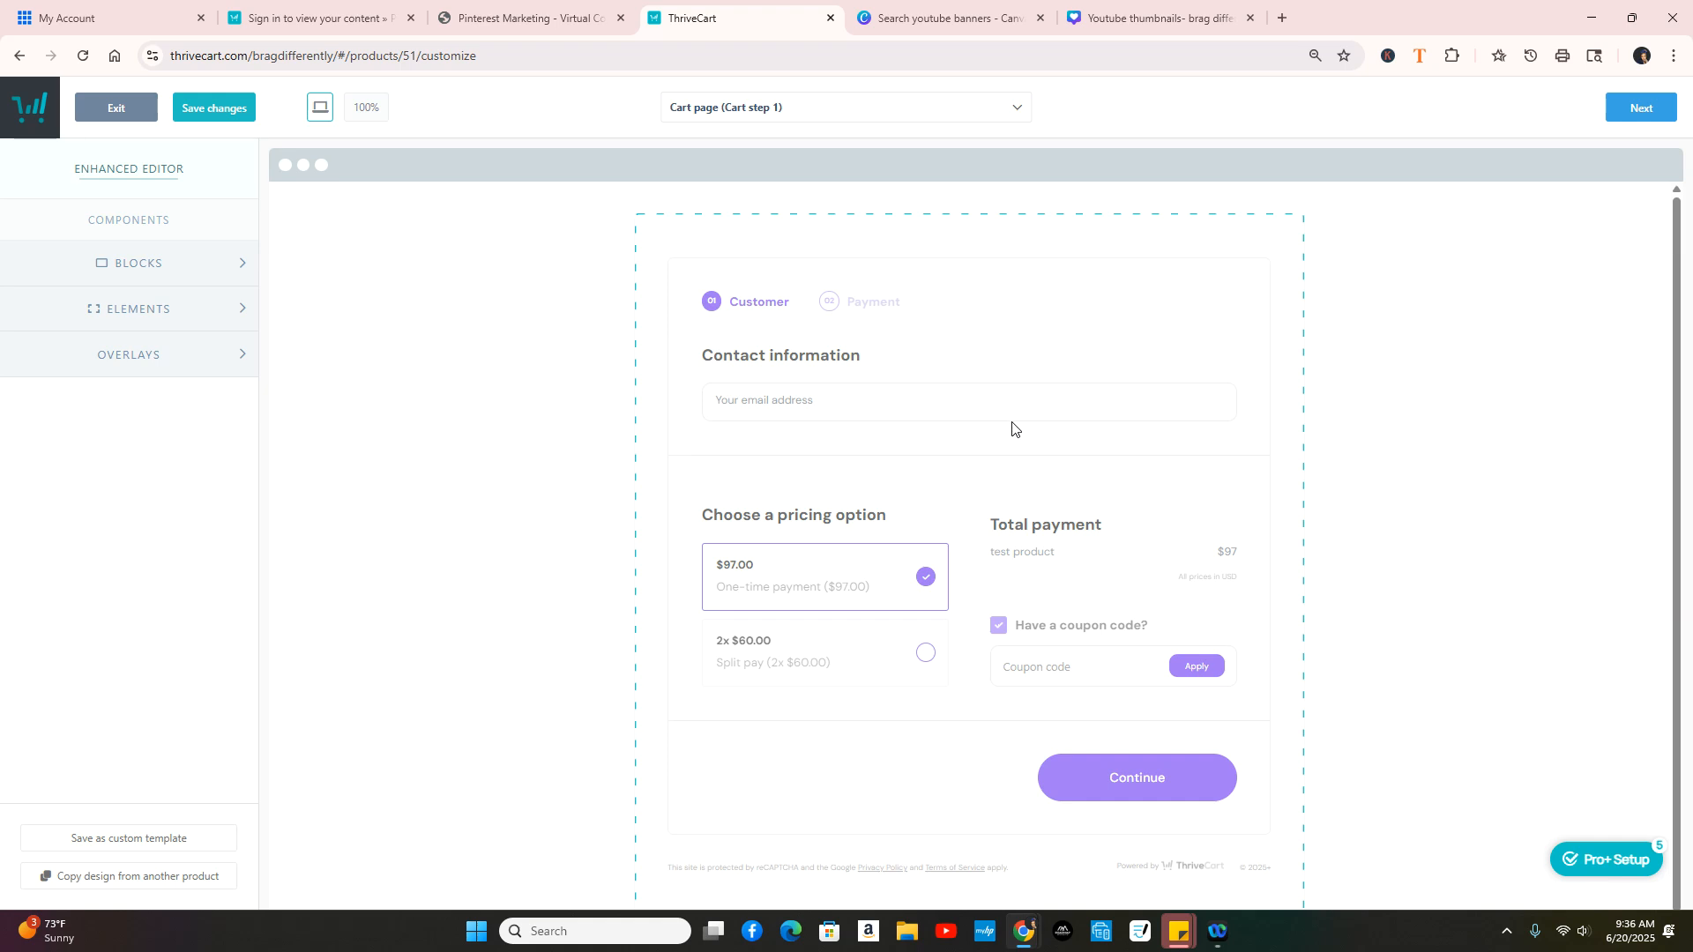
Step: Set the Contact information element's Customer name to 'Enabled (first + last name)'
{"action": "scroll", "coordinate": [1013, 428], "scroll_direction": "down", "scroll_amount": 1}
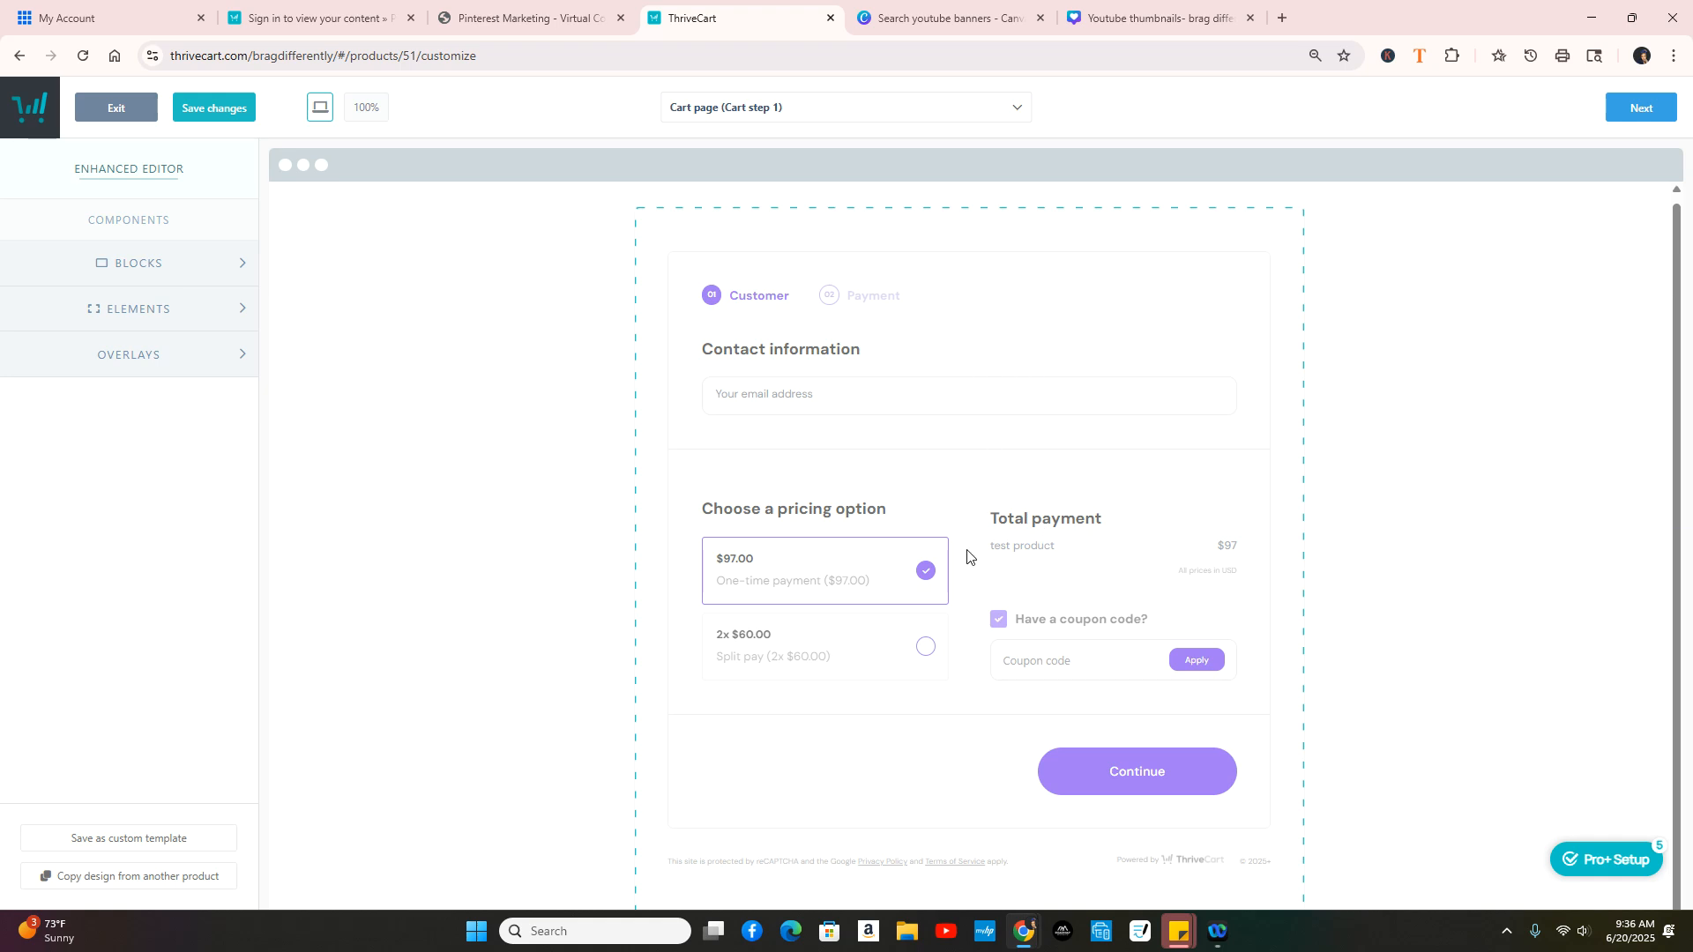
{"action": "left_click", "coordinate": [983, 356]}
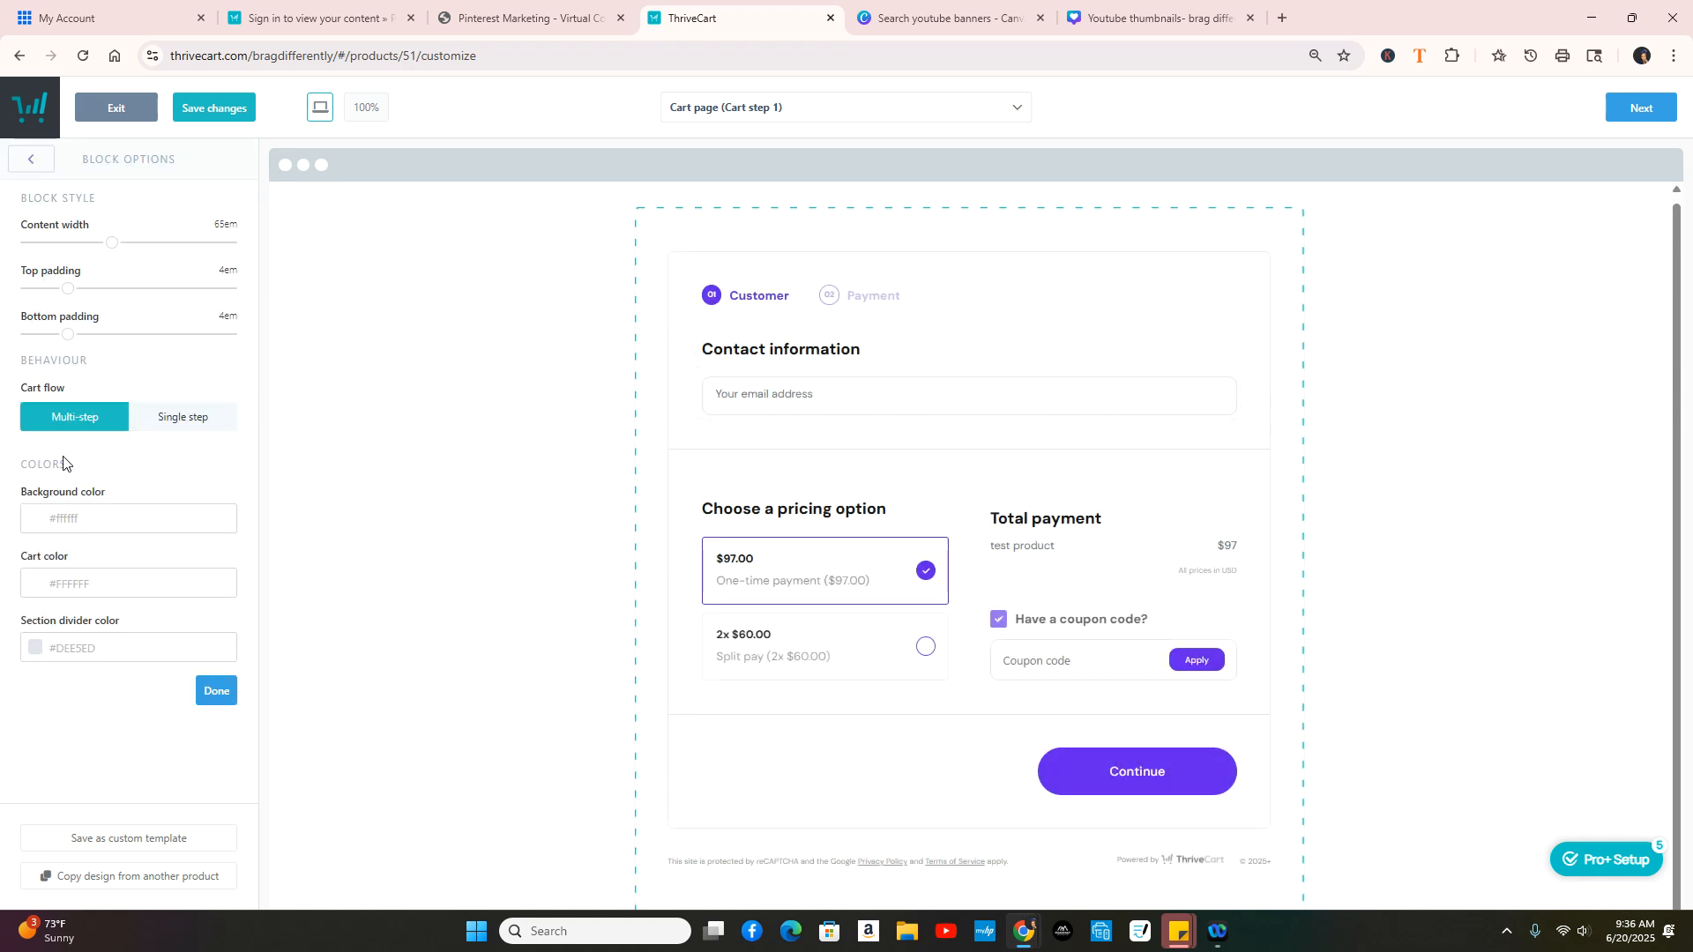
{"action": "left_click", "coordinate": [791, 366]}
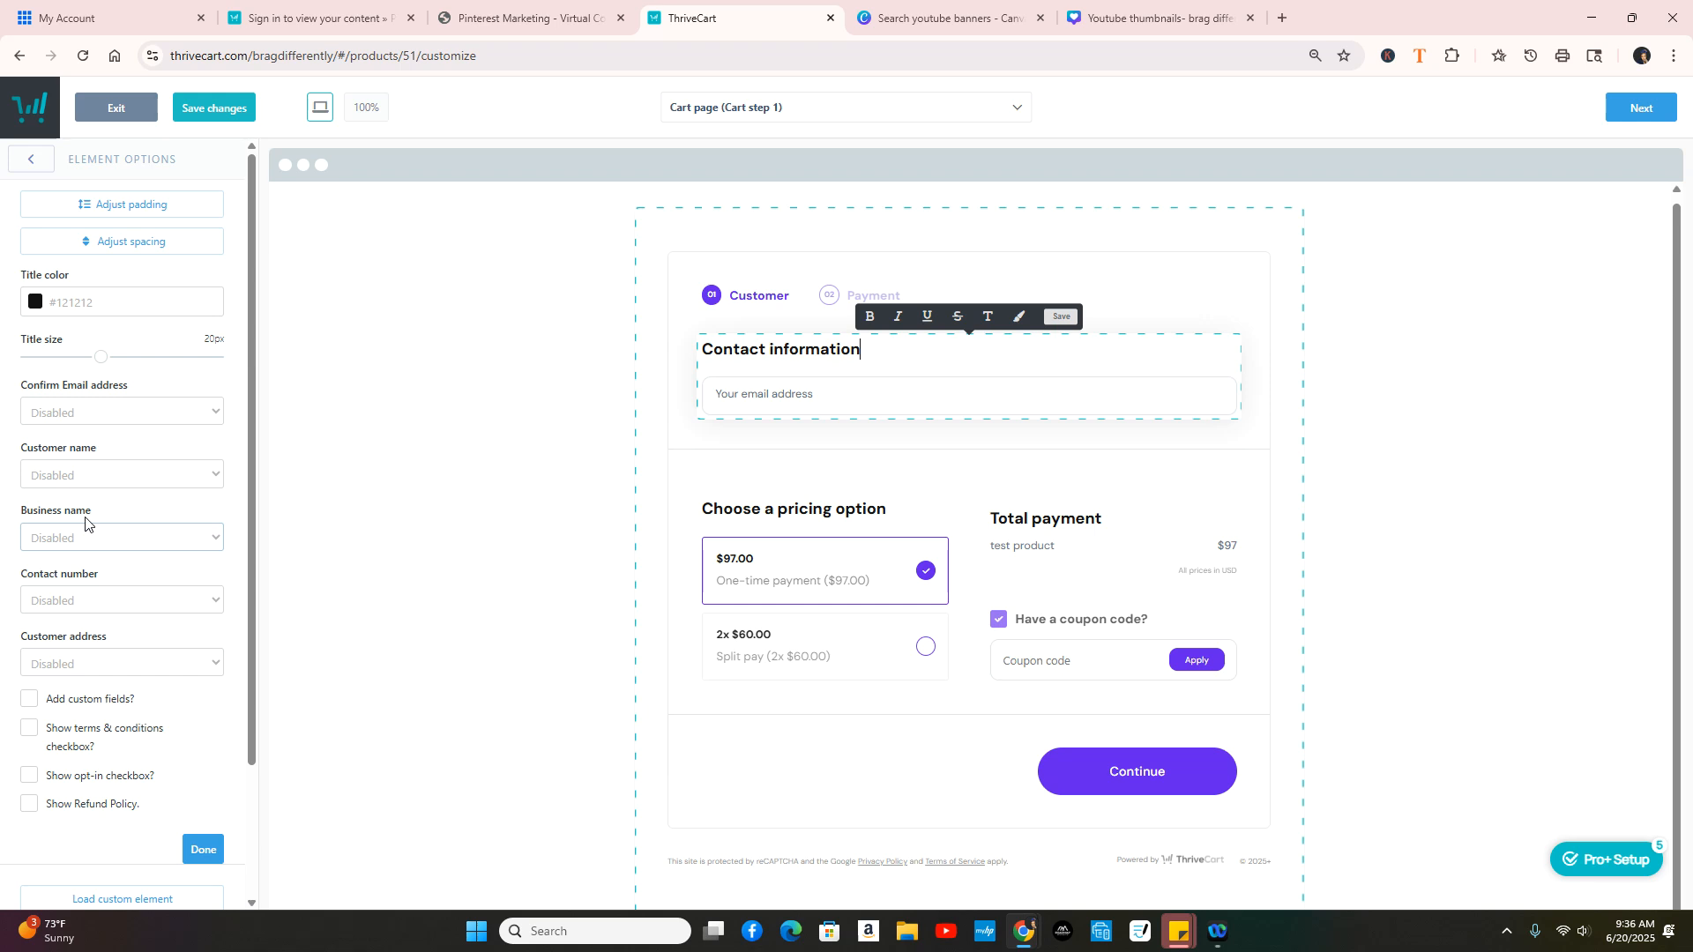
{"action": "left_click", "coordinate": [203, 476]}
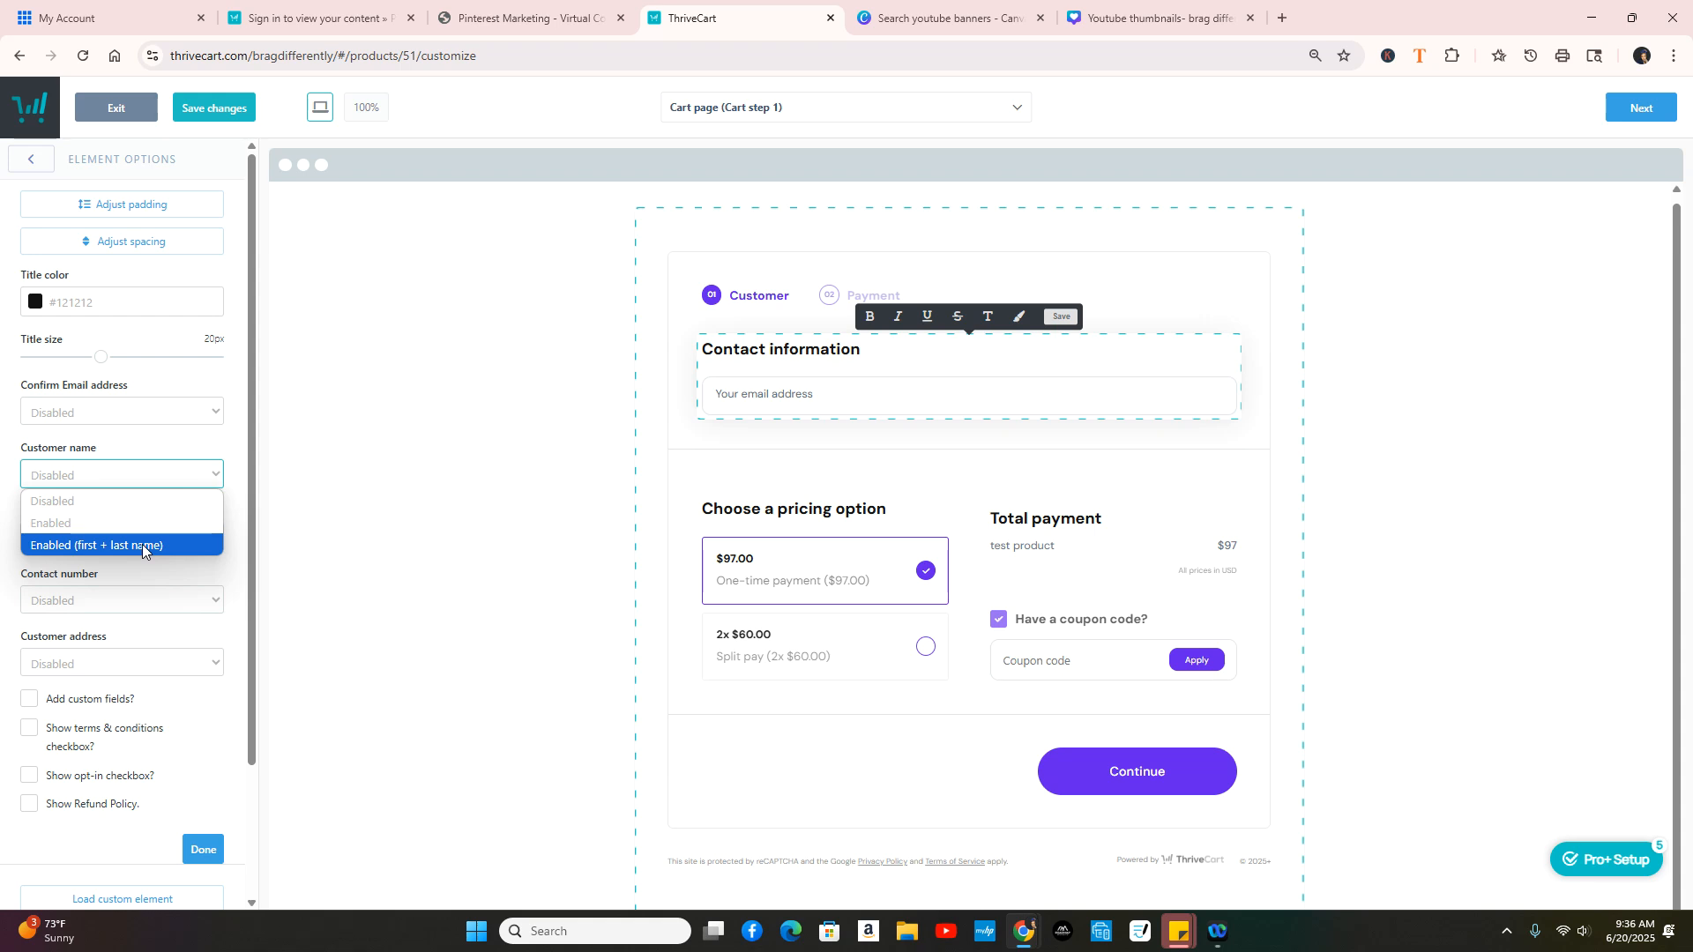
{"action": "left_click", "coordinate": [108, 545]}
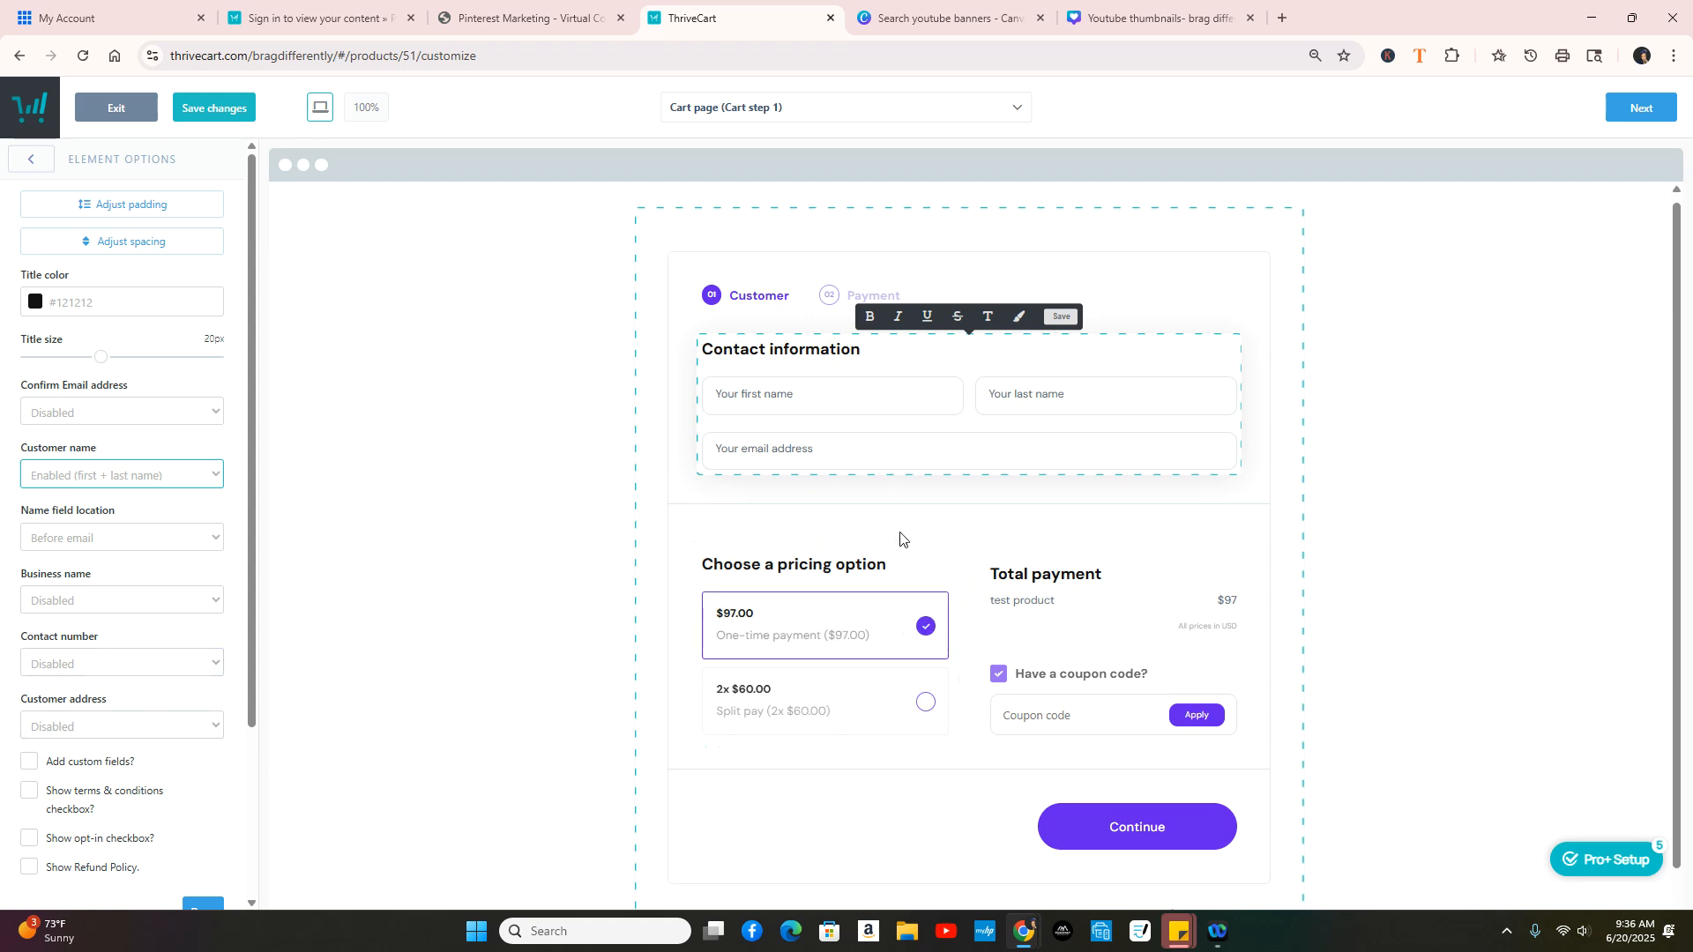
{"action": "scroll", "coordinate": [871, 589], "scroll_direction": "down", "scroll_amount": 1}
{"action": "scroll", "coordinate": [836, 589], "scroll_direction": "up", "scroll_amount": 1}
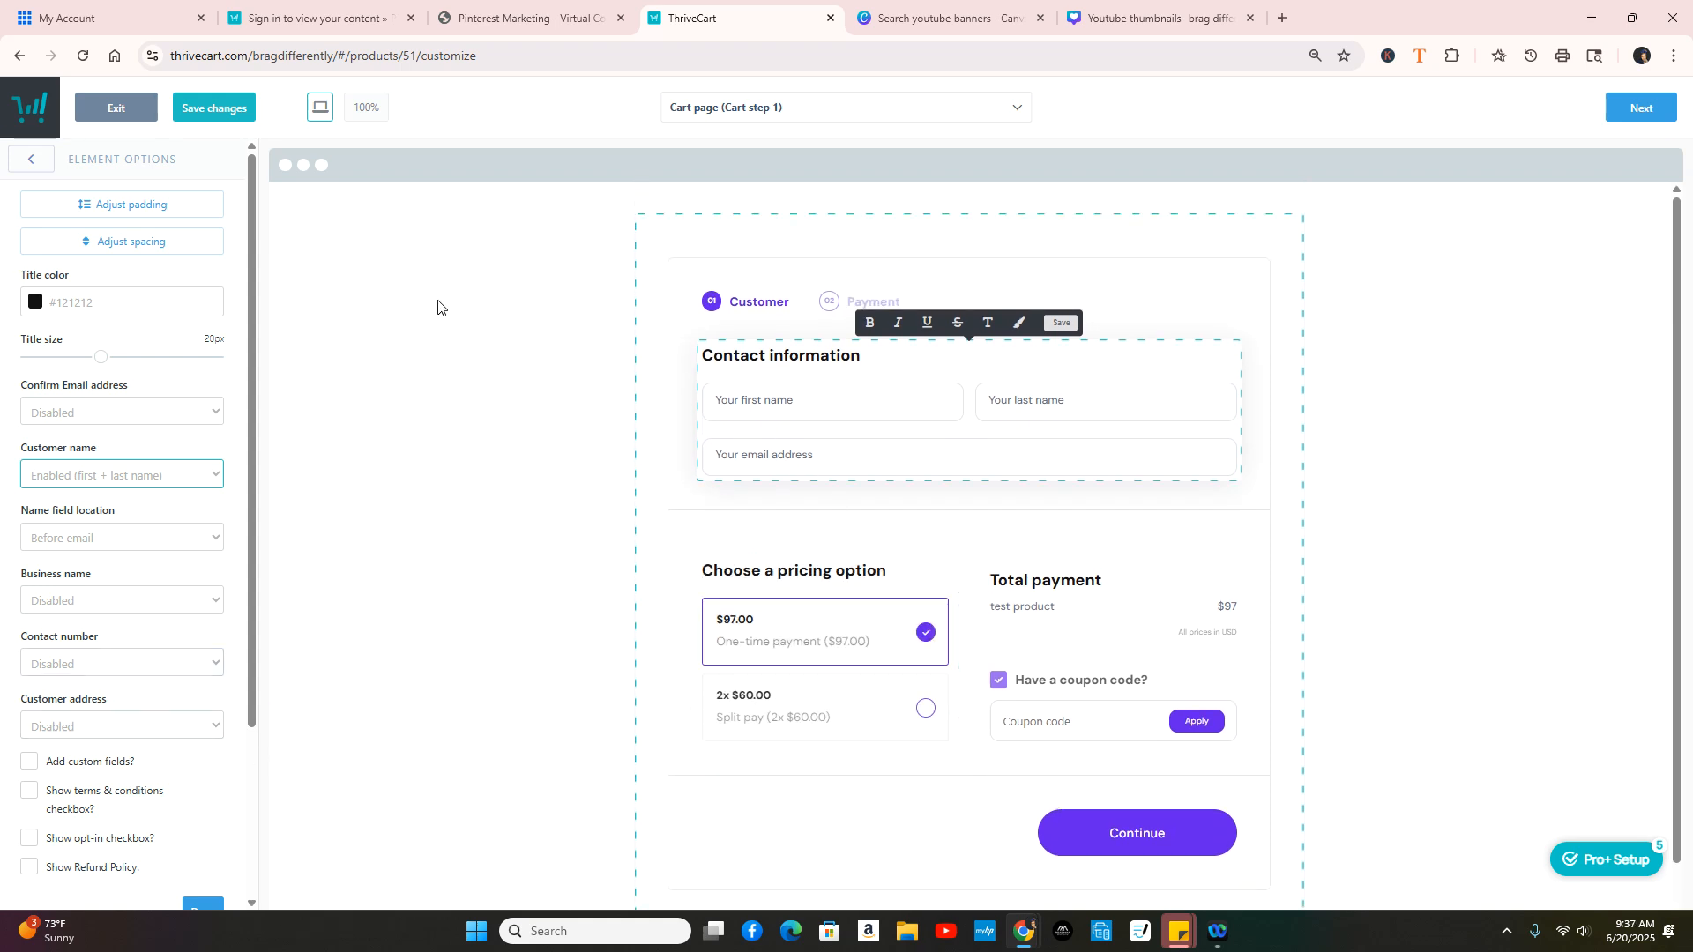
Step: Deselect the element, browse the Elements panel, and open the funnel page dropdown
{"action": "left_click", "coordinate": [30, 161]}
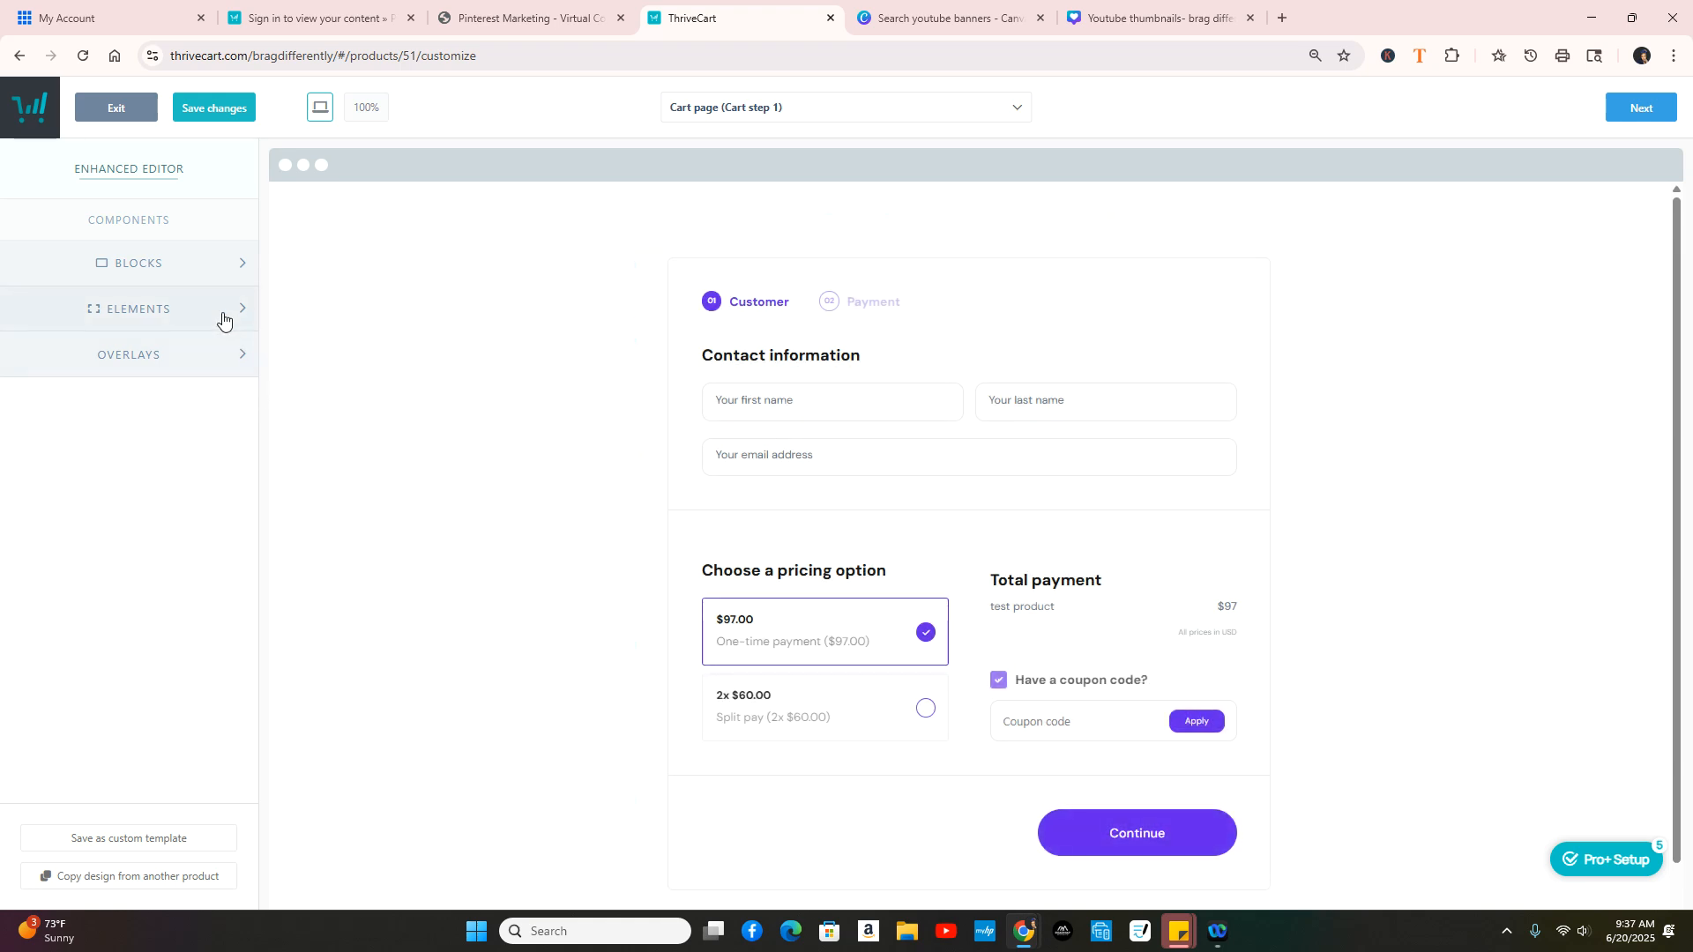
{"action": "left_click", "coordinate": [176, 308]}
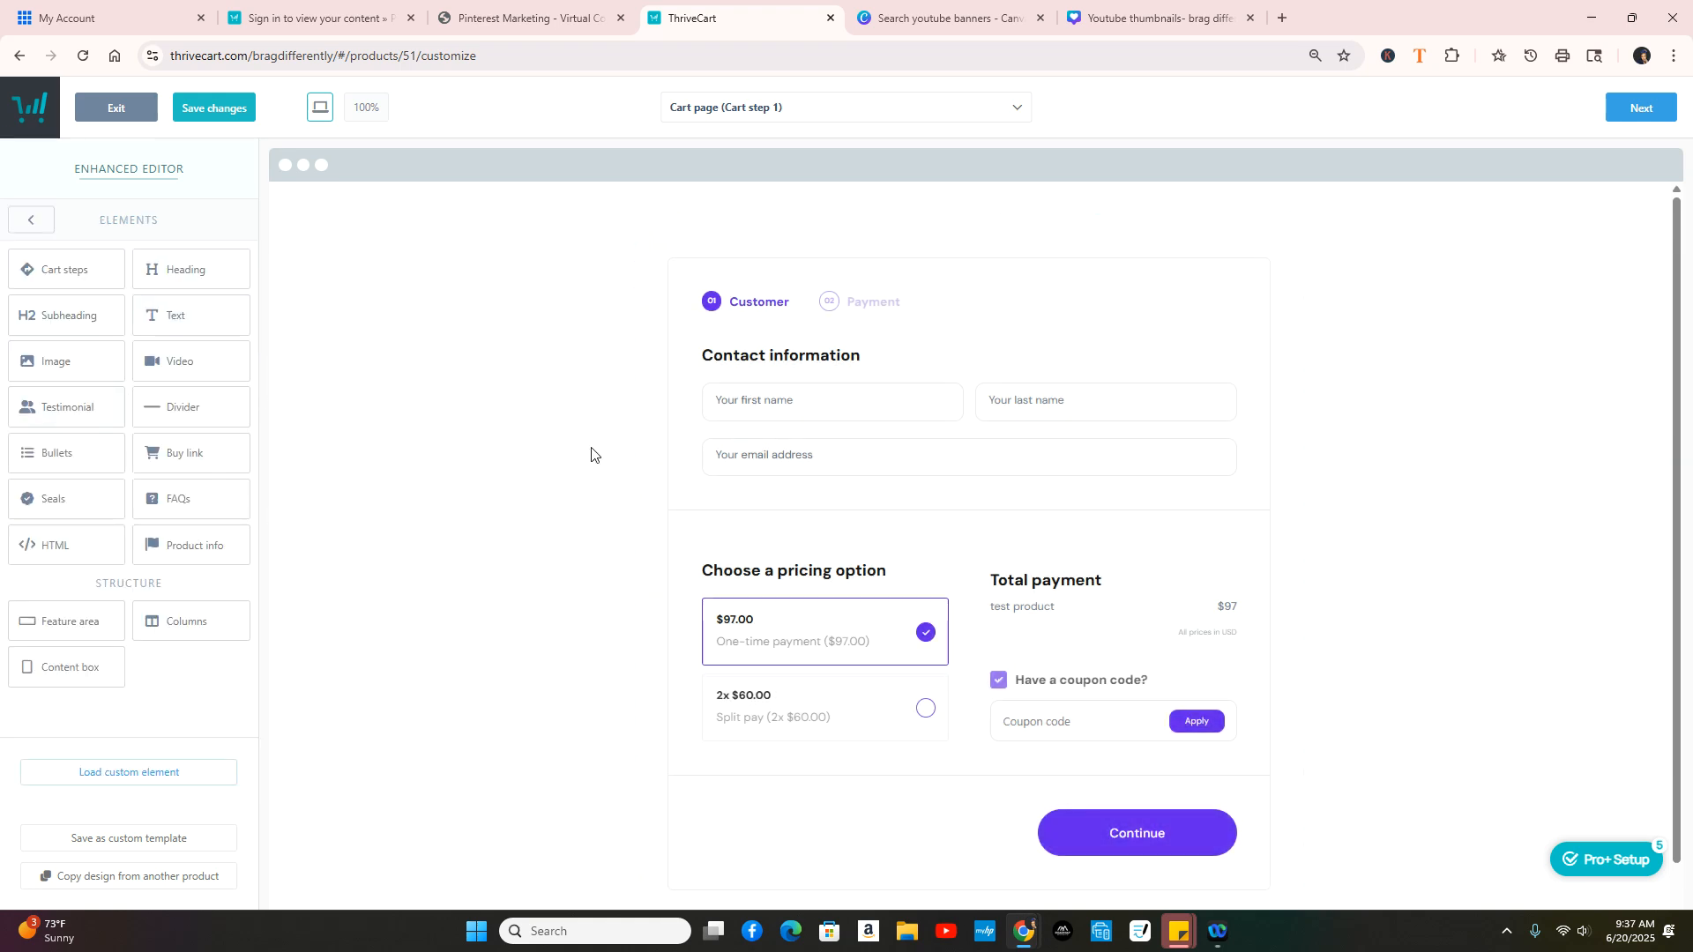
{"action": "scroll", "coordinate": [756, 654], "scroll_direction": "down", "scroll_amount": 1}
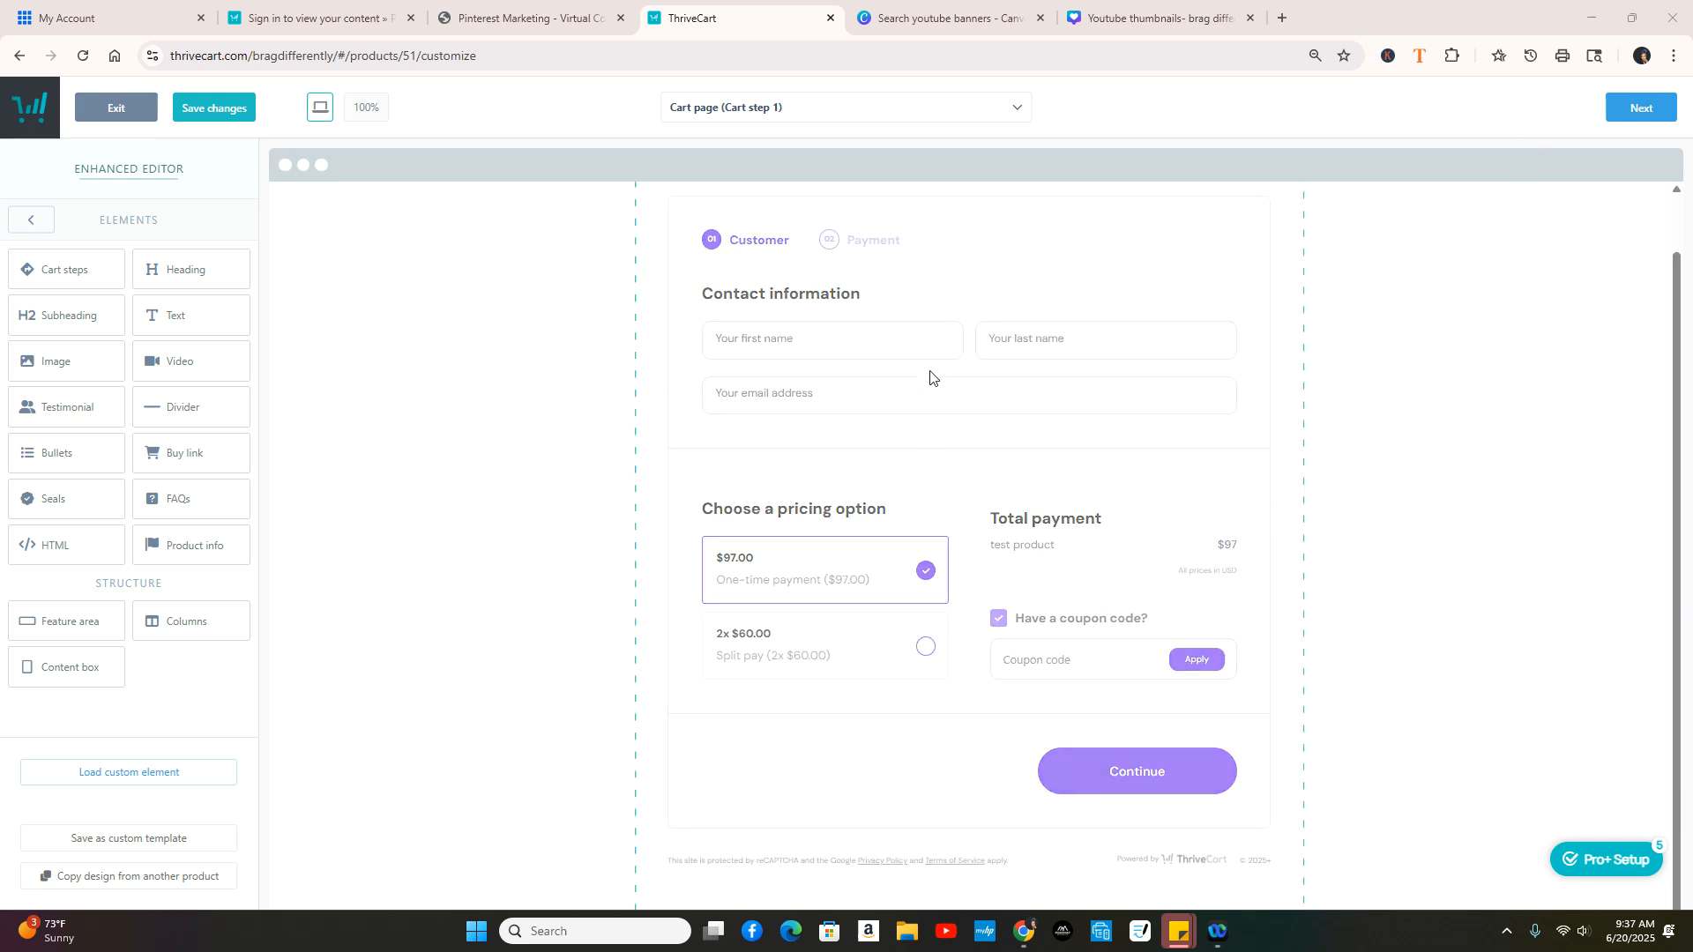
{"action": "scroll", "coordinate": [994, 382], "scroll_direction": "up", "scroll_amount": 2}
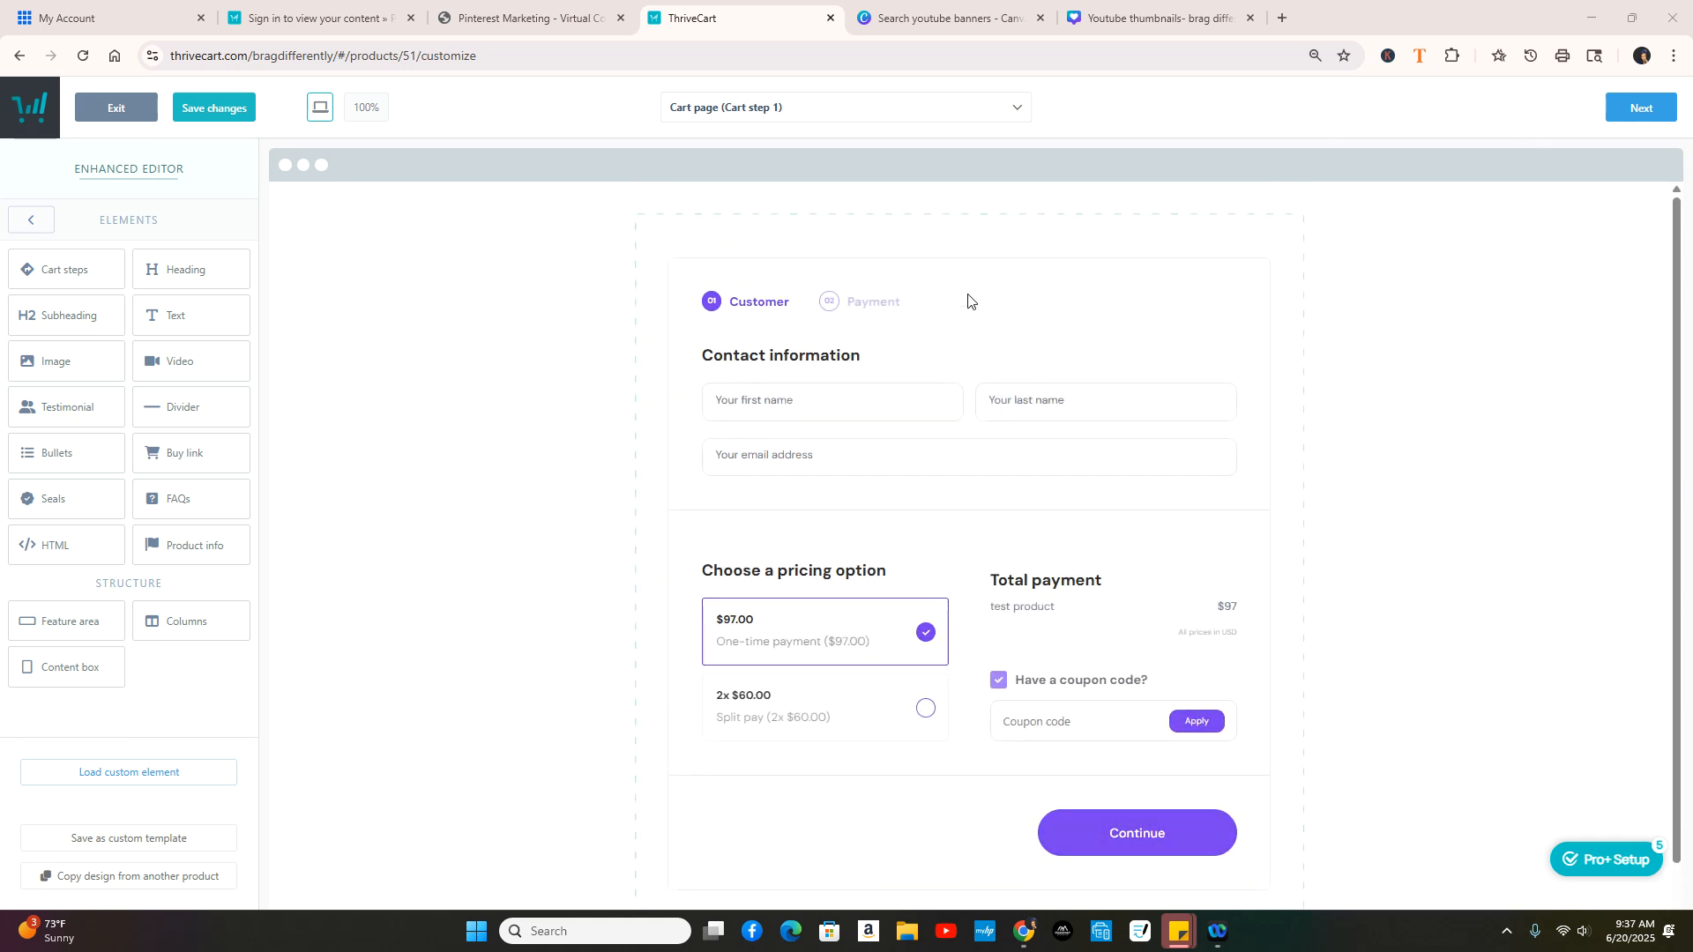
{"action": "scroll", "coordinate": [1086, 503], "scroll_direction": "down", "scroll_amount": 2}
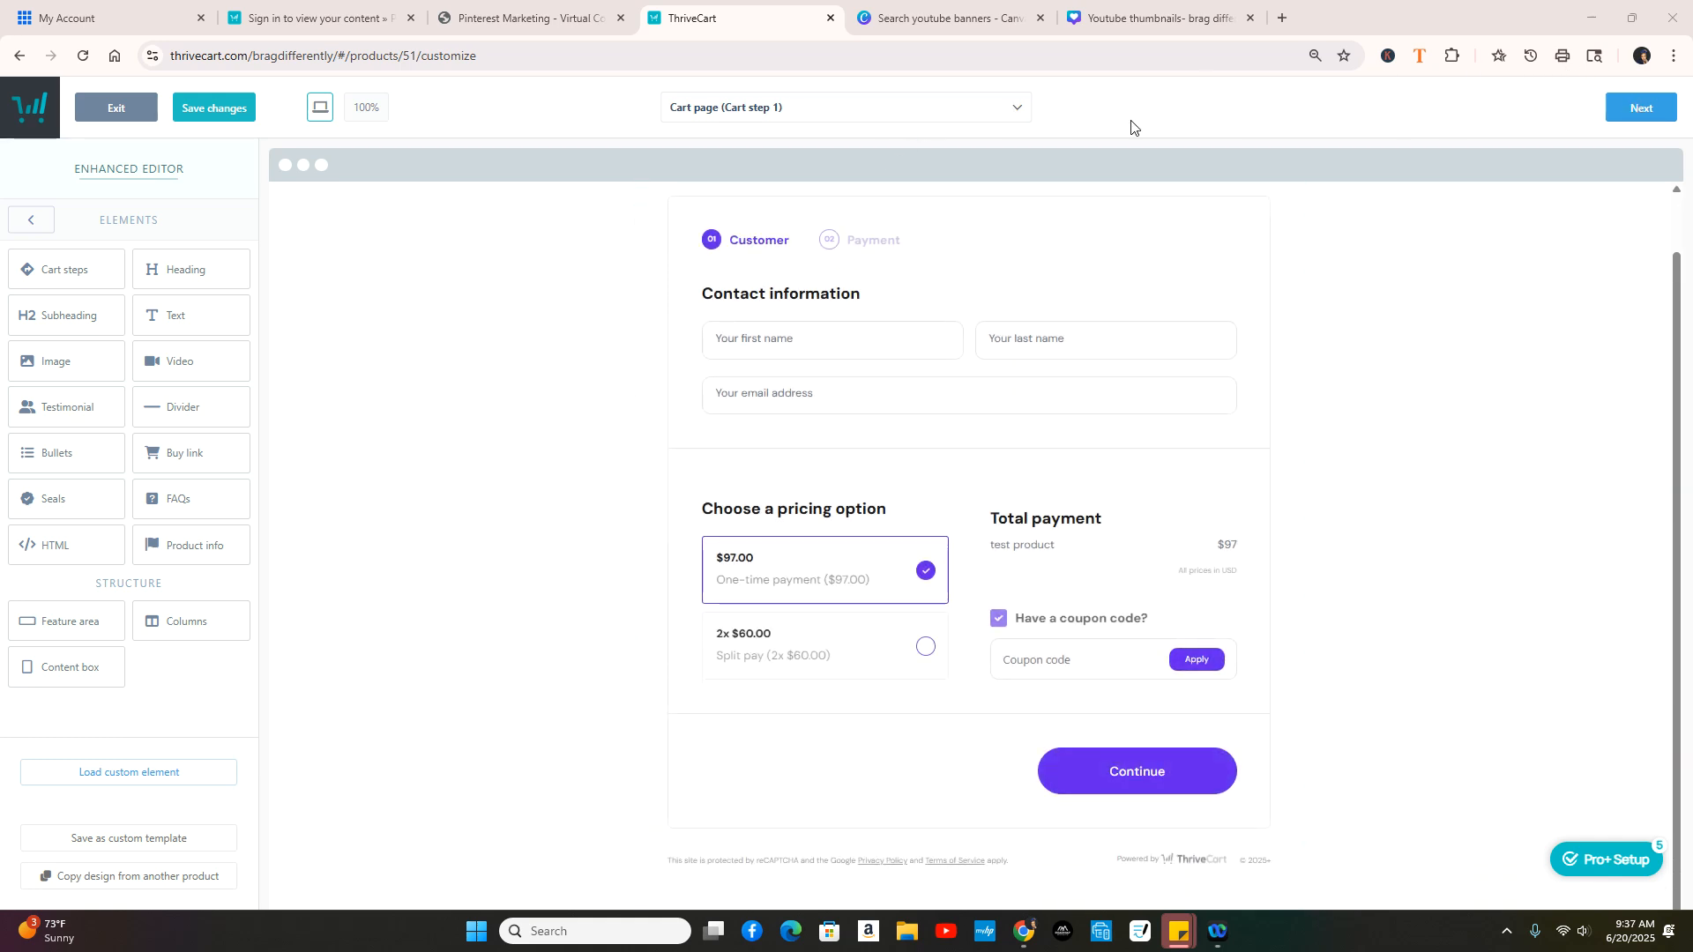
{"action": "left_click", "coordinate": [1014, 108]}
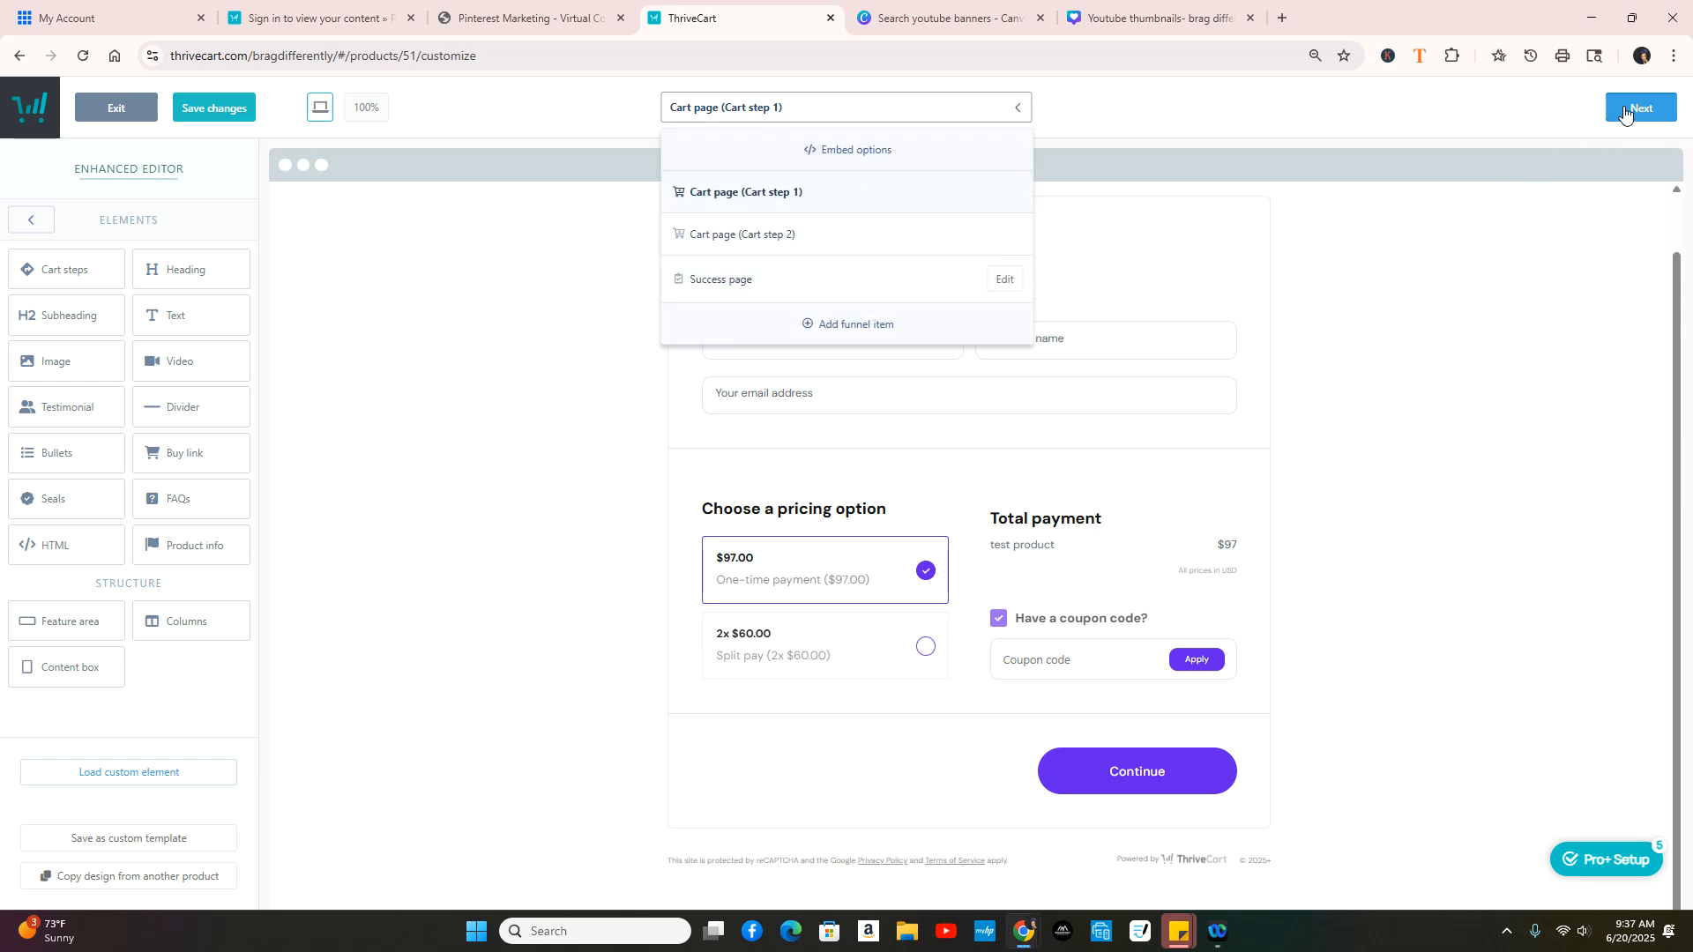
Step: Step through Cart step 2 and the Success page, then Complete to save the checkout design
{"action": "left_click", "coordinate": [1625, 110]}
{"action": "scroll", "coordinate": [1181, 419], "scroll_direction": "down", "scroll_amount": 2}
{"action": "scroll", "coordinate": [1166, 409], "scroll_direction": "up", "scroll_amount": 2}
{"action": "scroll", "coordinate": [1138, 421], "scroll_direction": "down", "scroll_amount": 4}
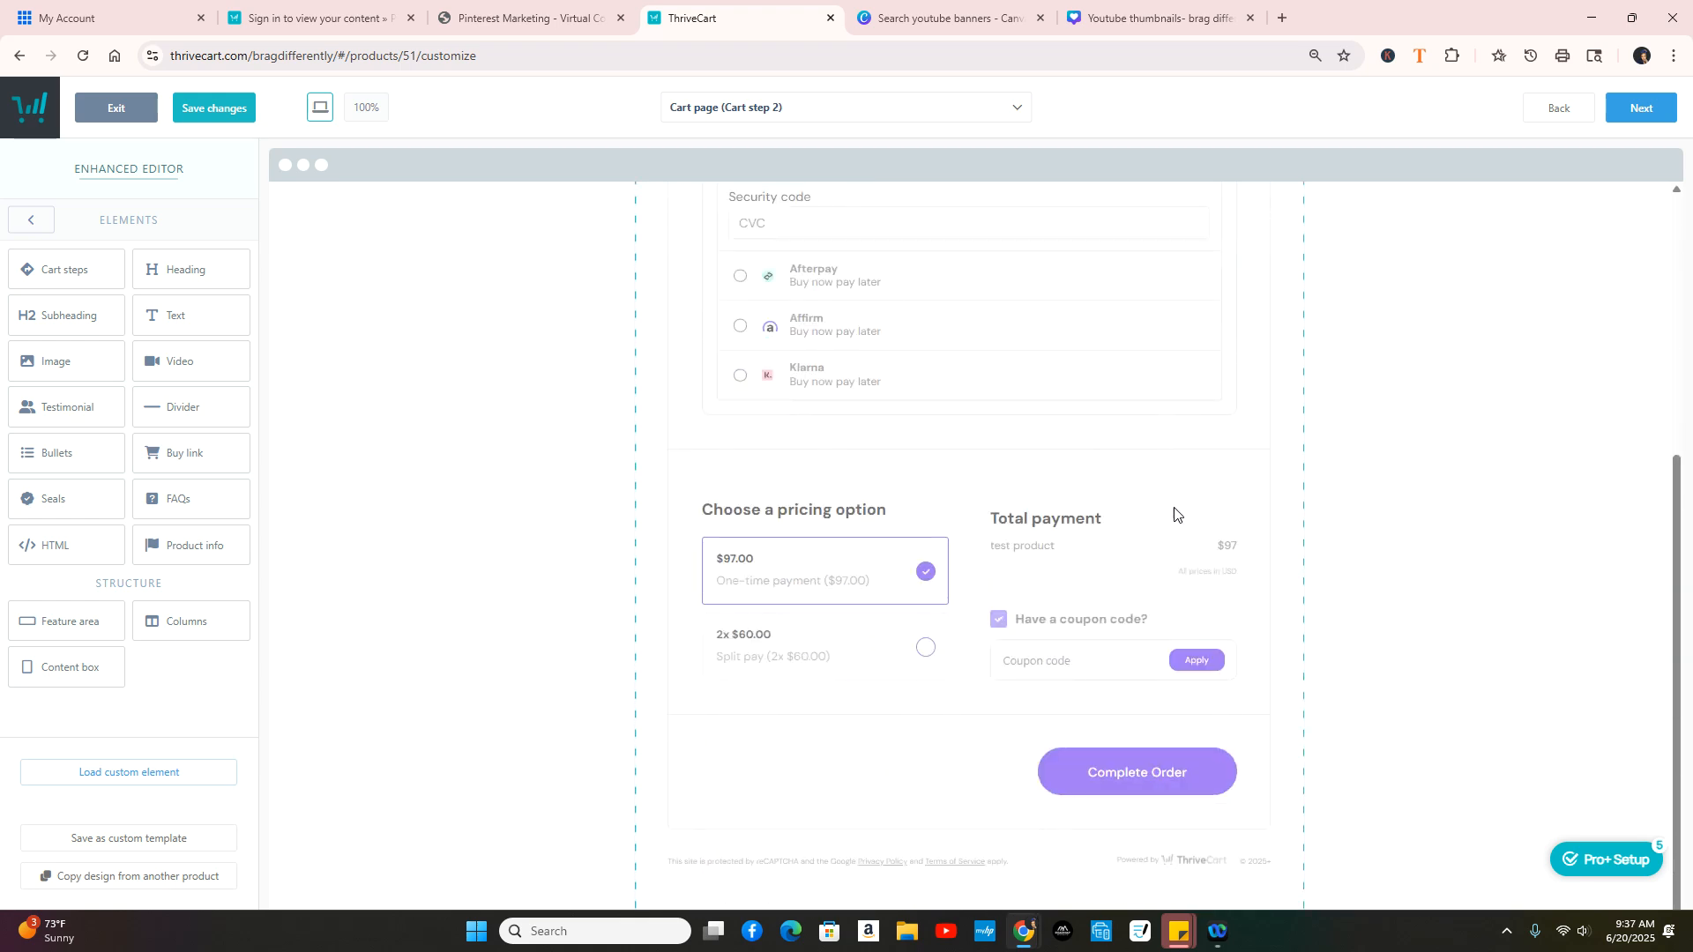
{"action": "scroll", "coordinate": [1357, 665], "scroll_direction": "up", "scroll_amount": 4}
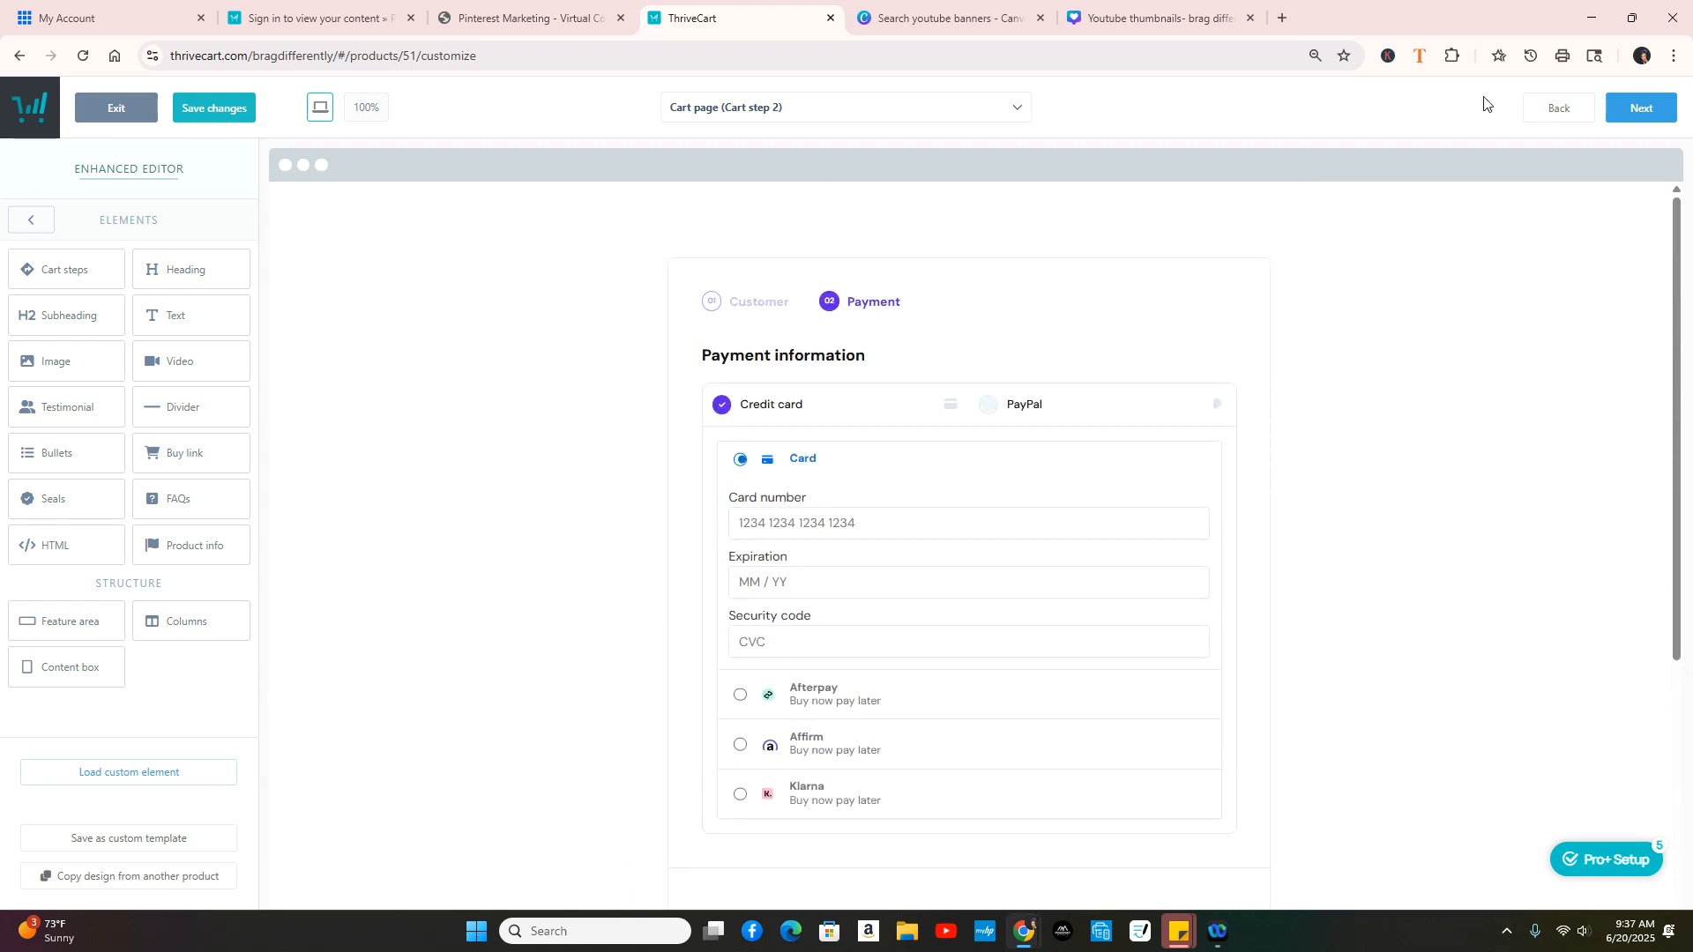
{"action": "left_click", "coordinate": [1637, 107]}
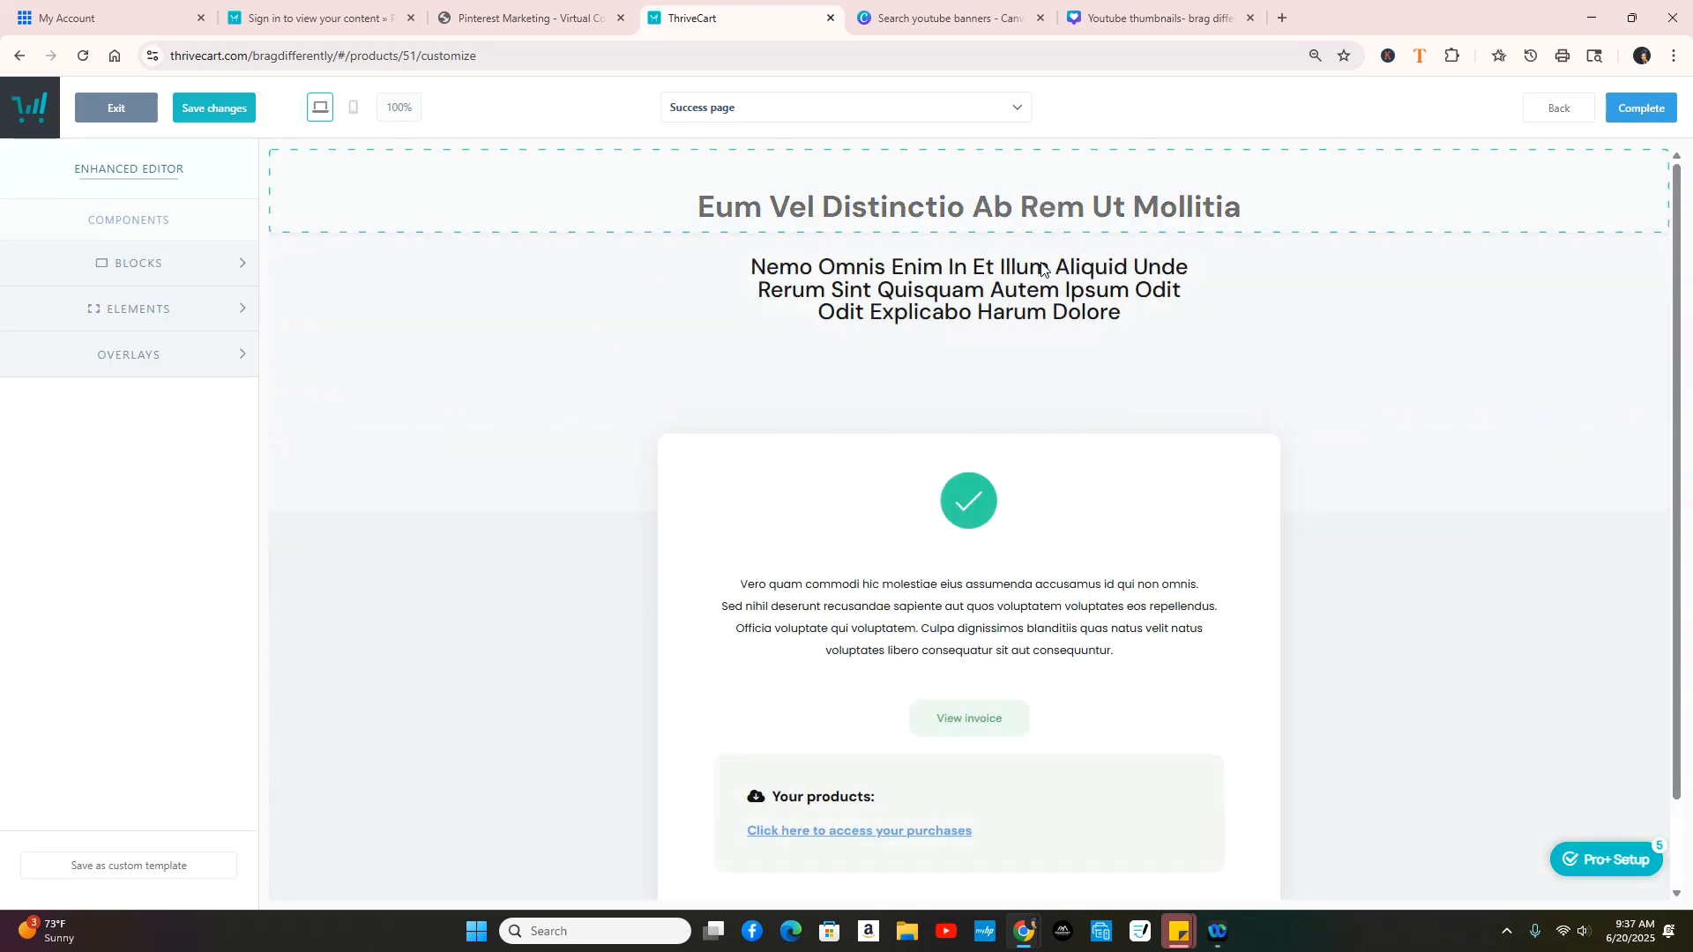
{"action": "scroll", "coordinate": [1038, 558], "scroll_direction": "down", "scroll_amount": 2}
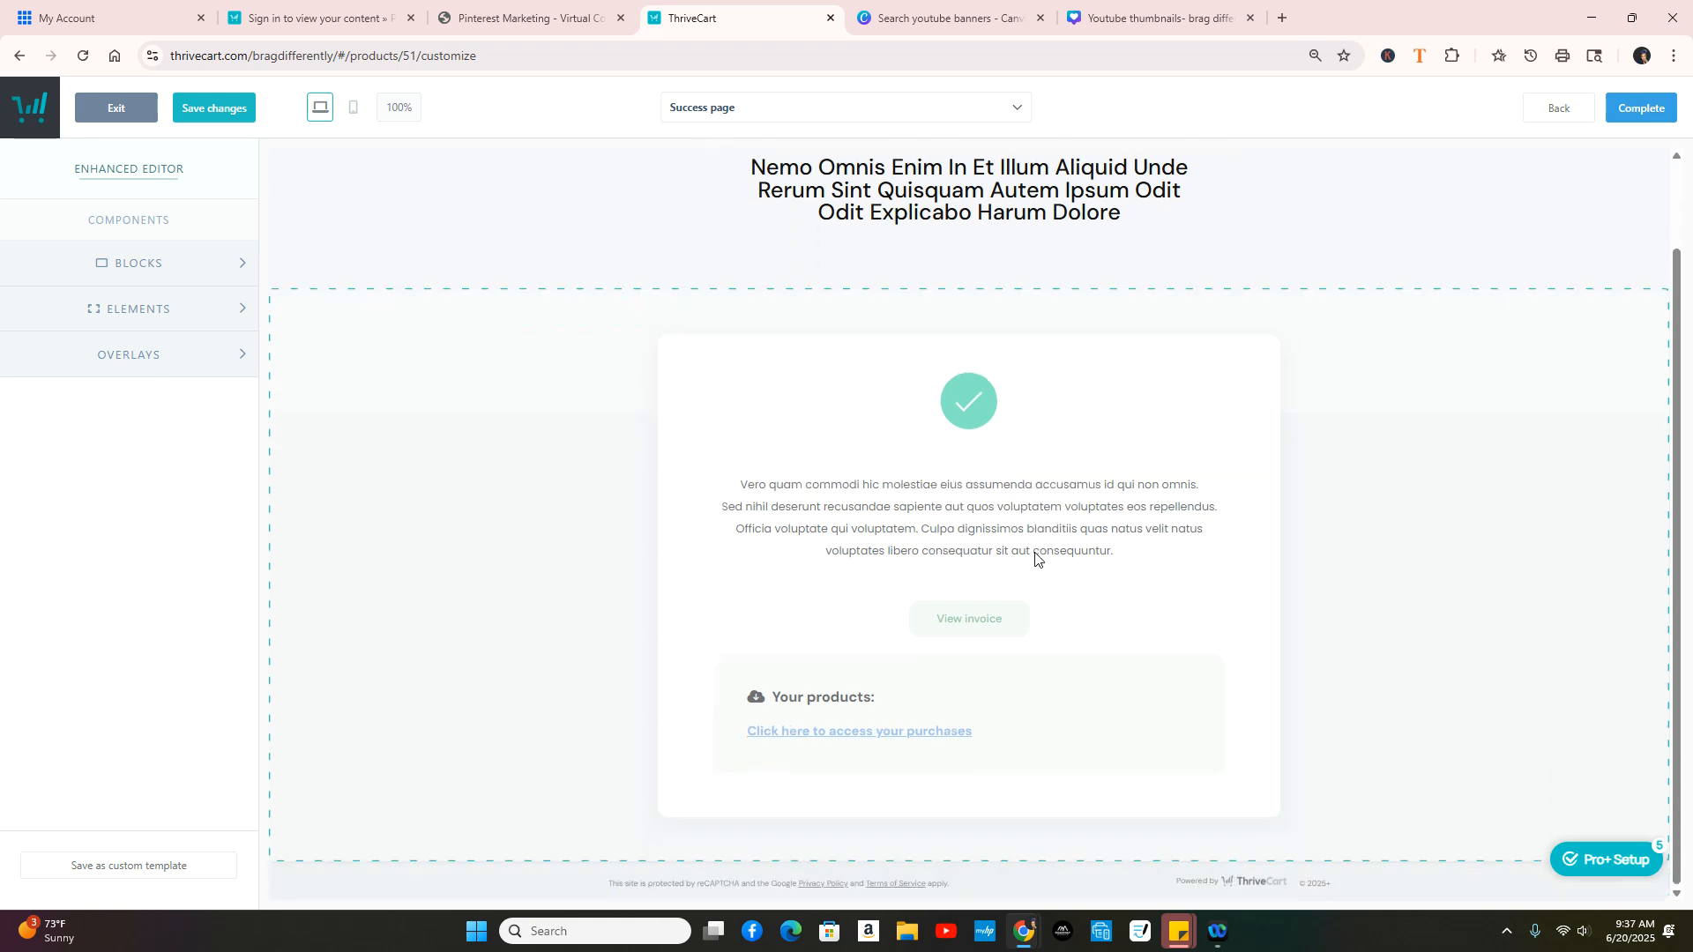
{"action": "left_click", "coordinate": [994, 513]}
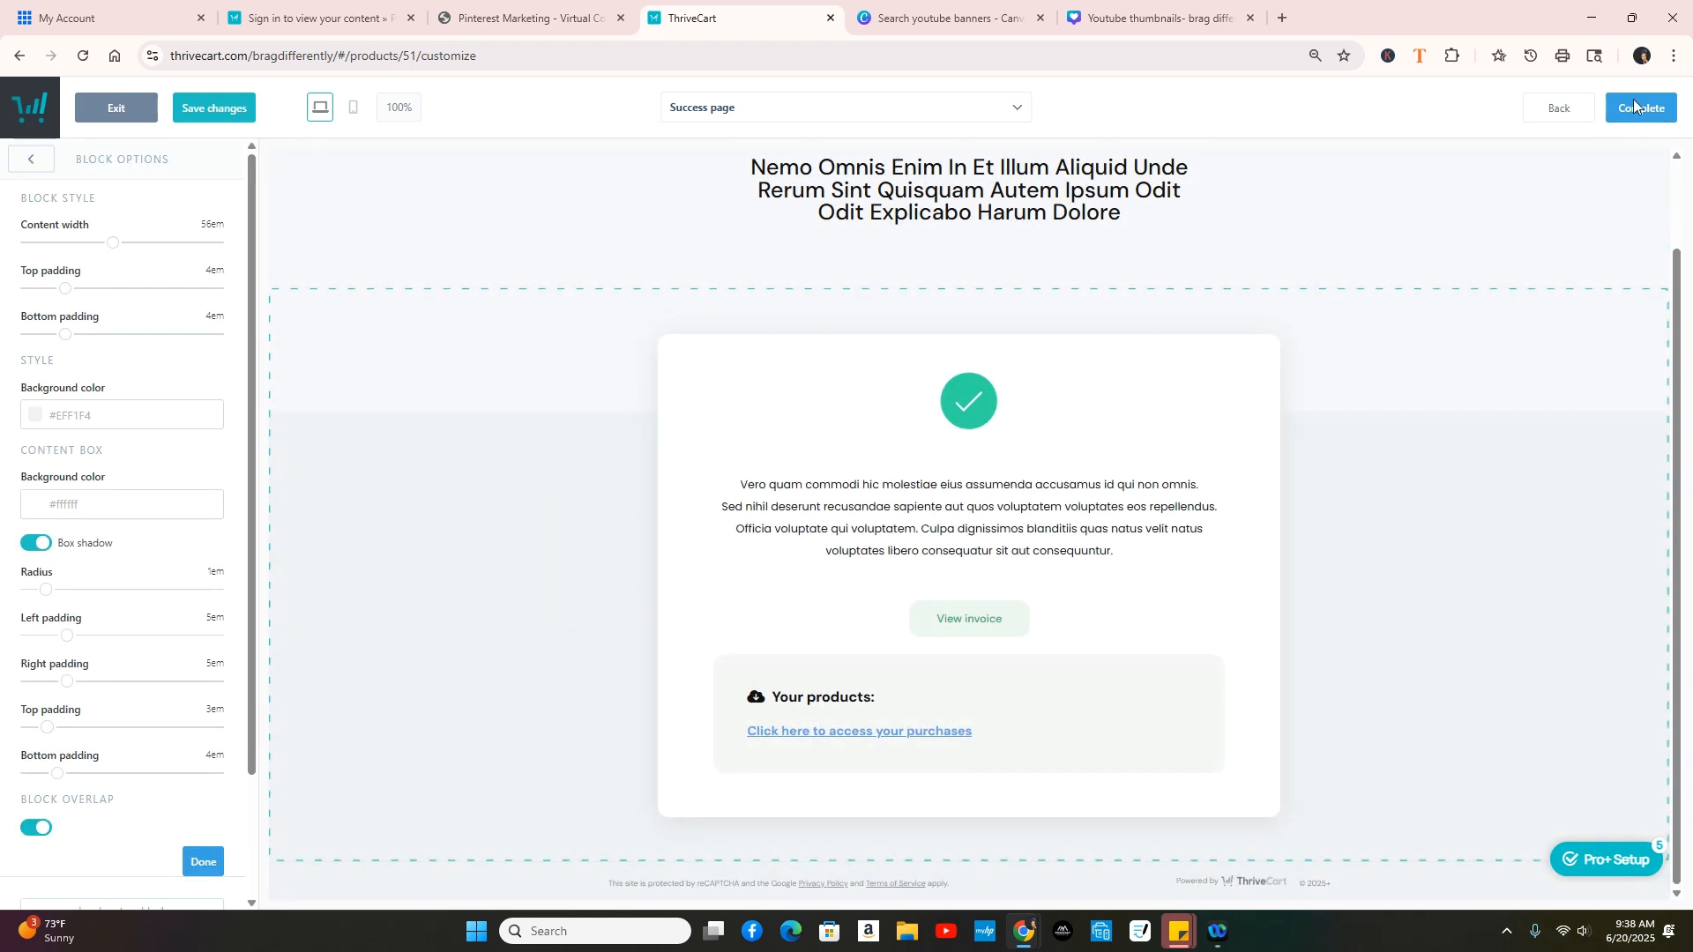
{"action": "left_click", "coordinate": [1633, 106]}
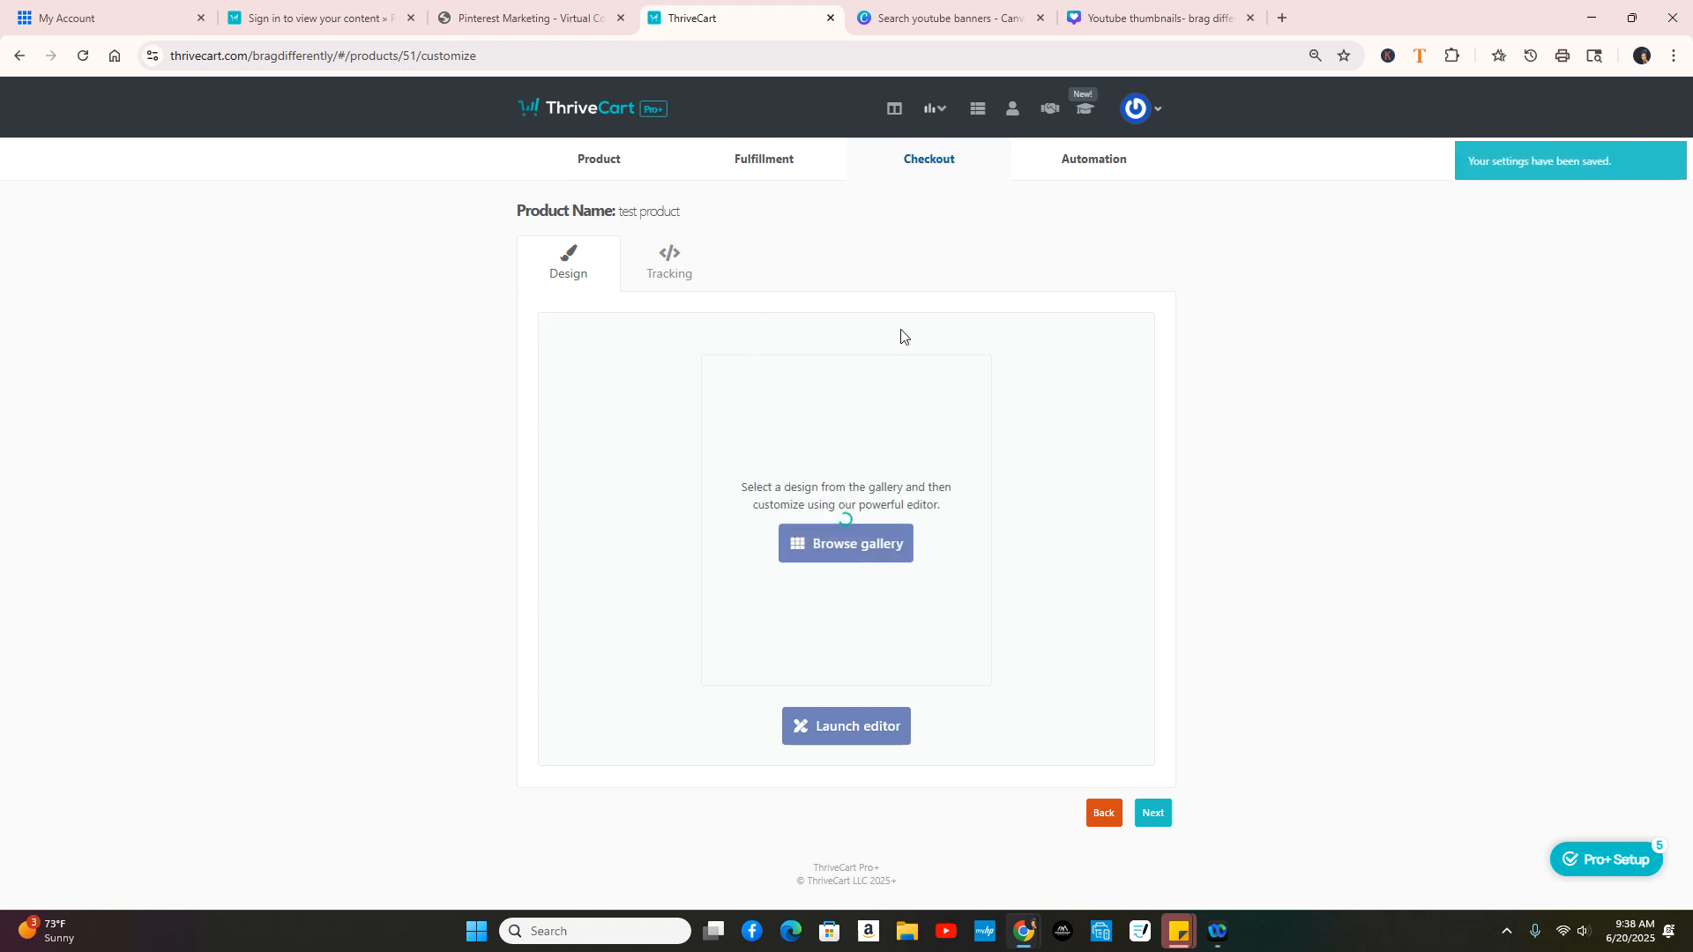
Step: Move through the Tracking and Product settings, then Save & get URL for the embed code
{"action": "left_click", "coordinate": [1155, 813]}
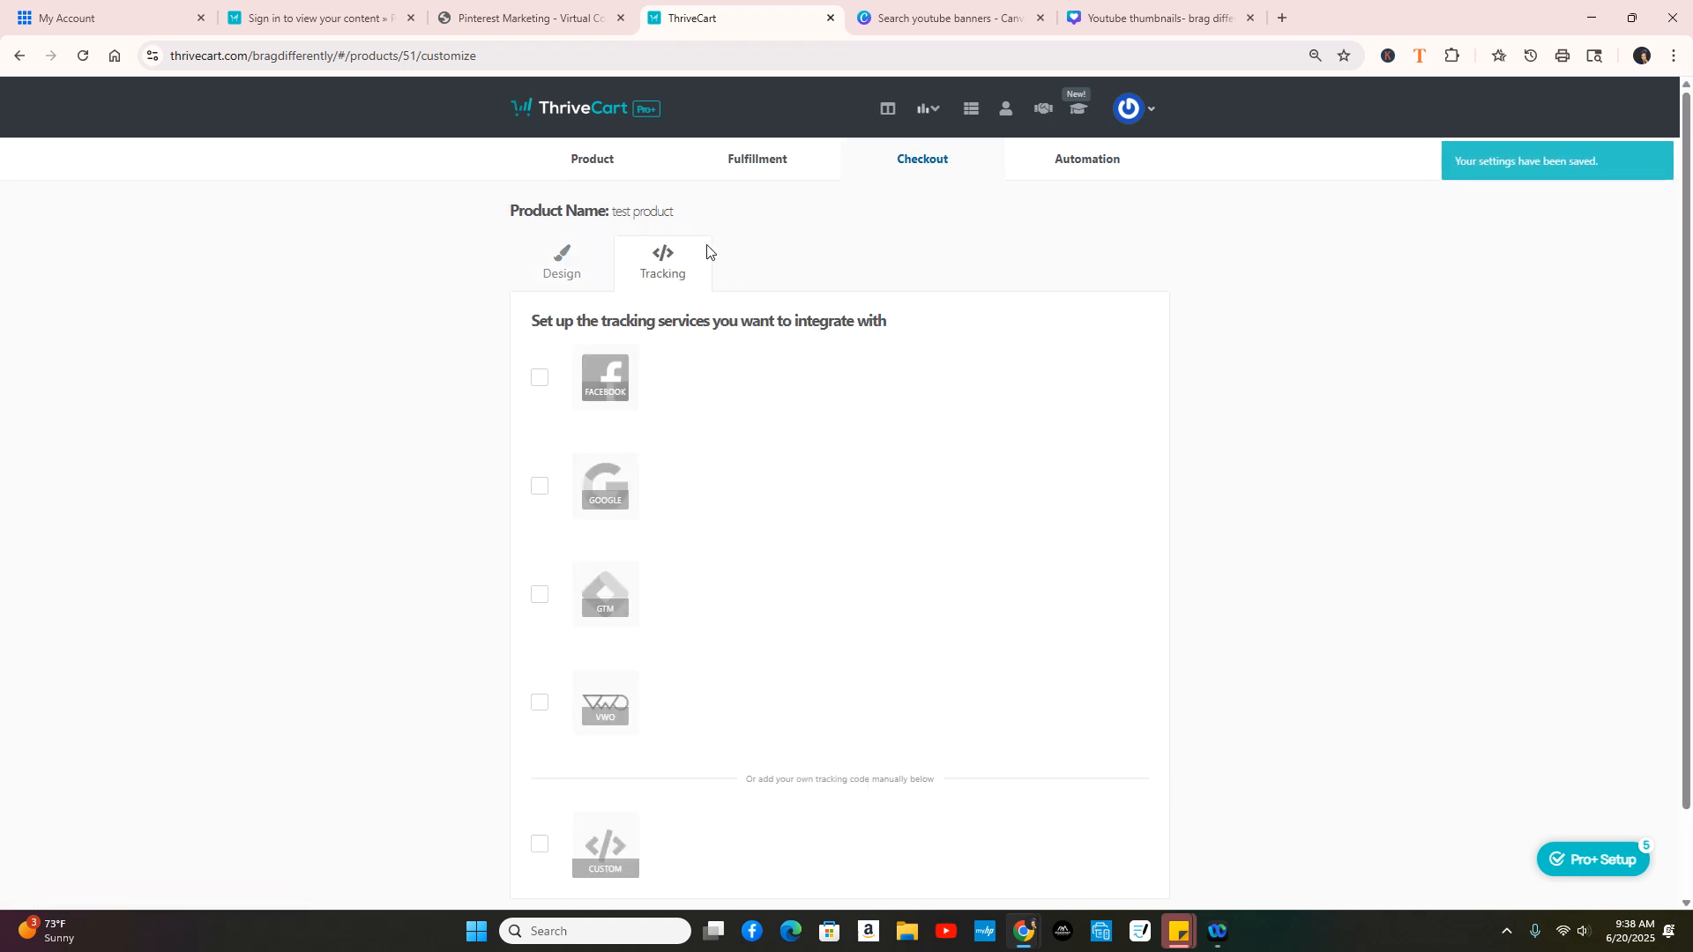
{"action": "left_click", "coordinate": [593, 160]}
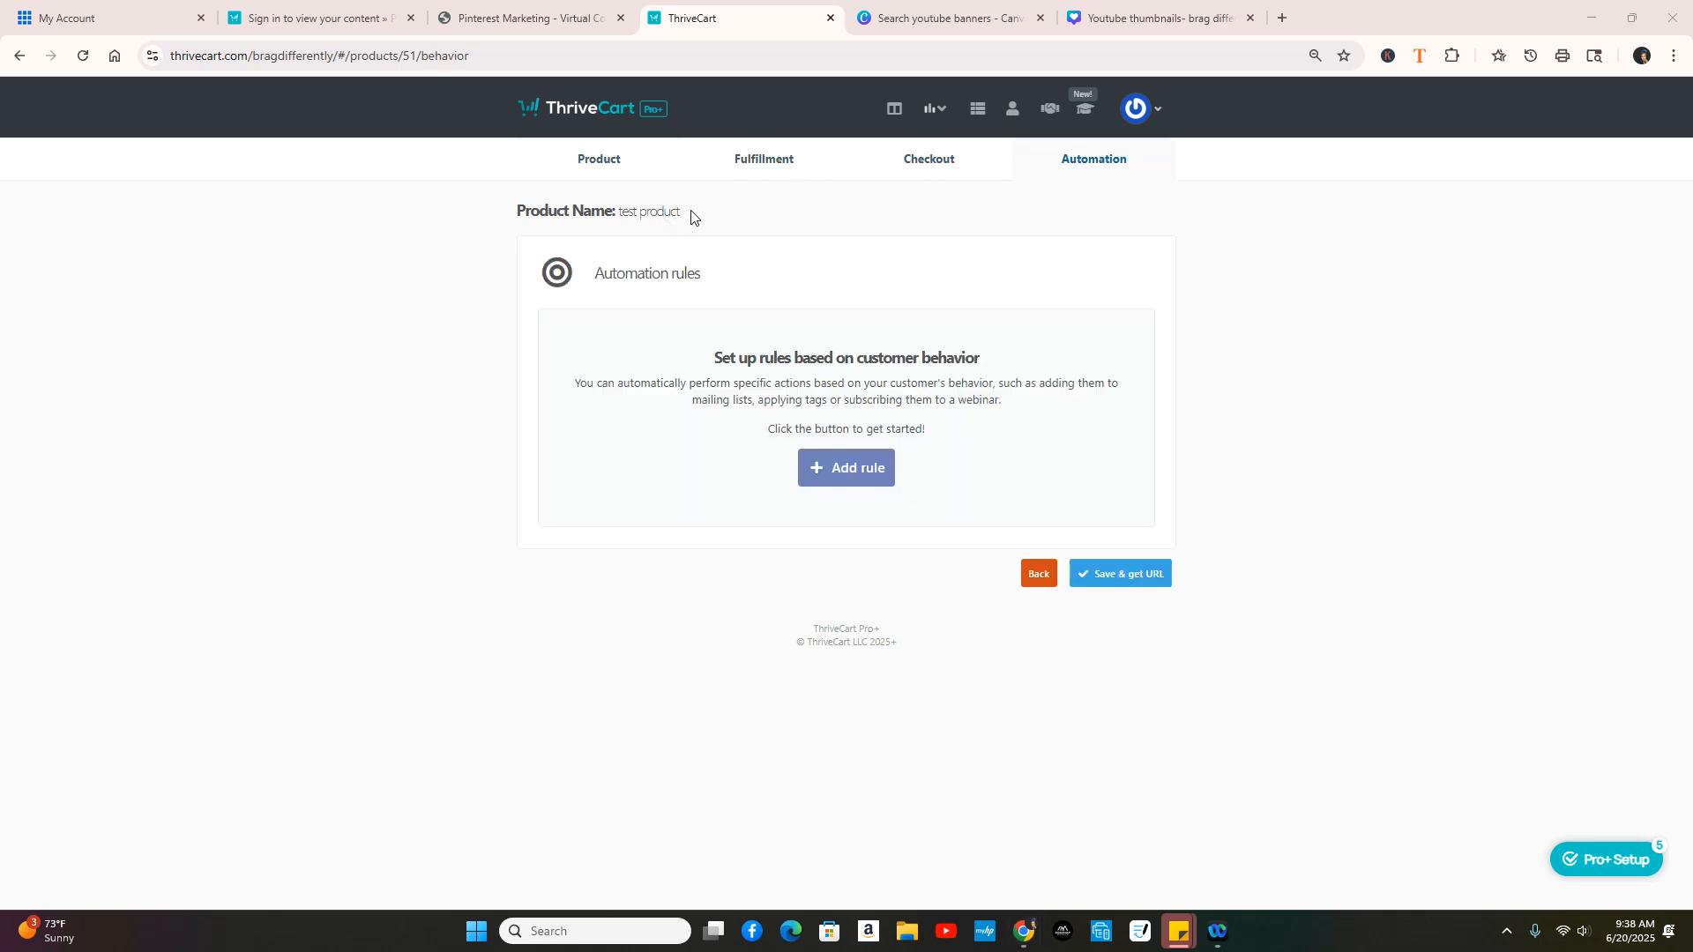
{"action": "left_click", "coordinate": [1134, 591]}
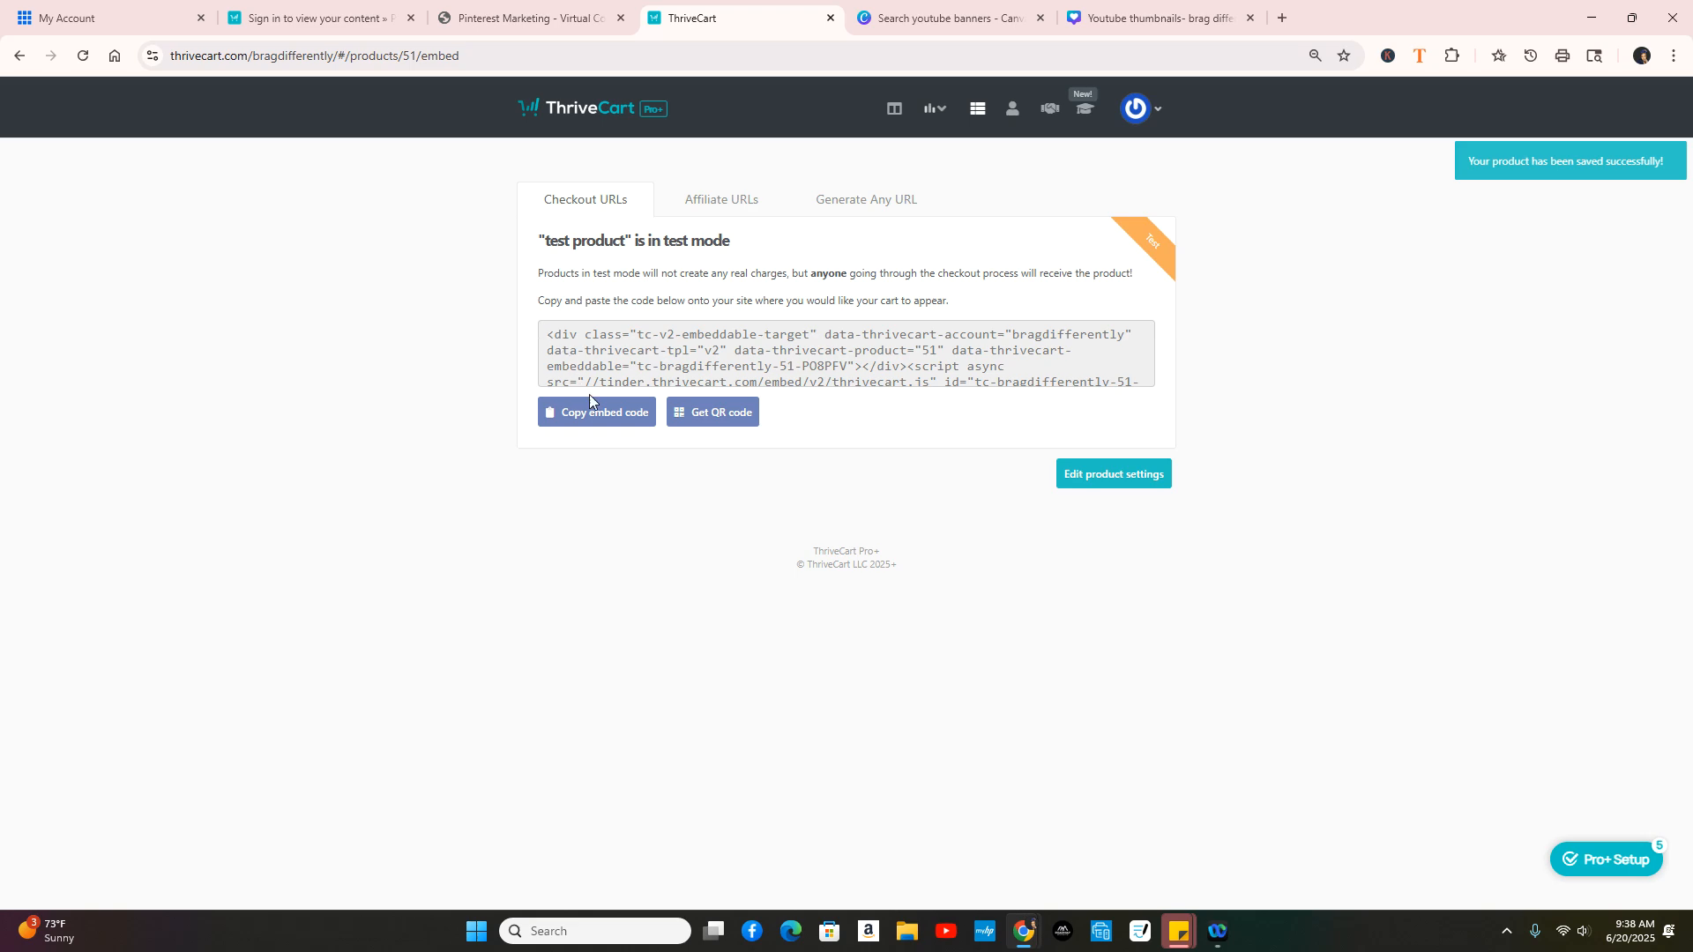
Step: Switch to the Pinterest Marketing tab, scroll to the top, and go back to the home page
{"action": "left_click", "coordinate": [515, 19]}
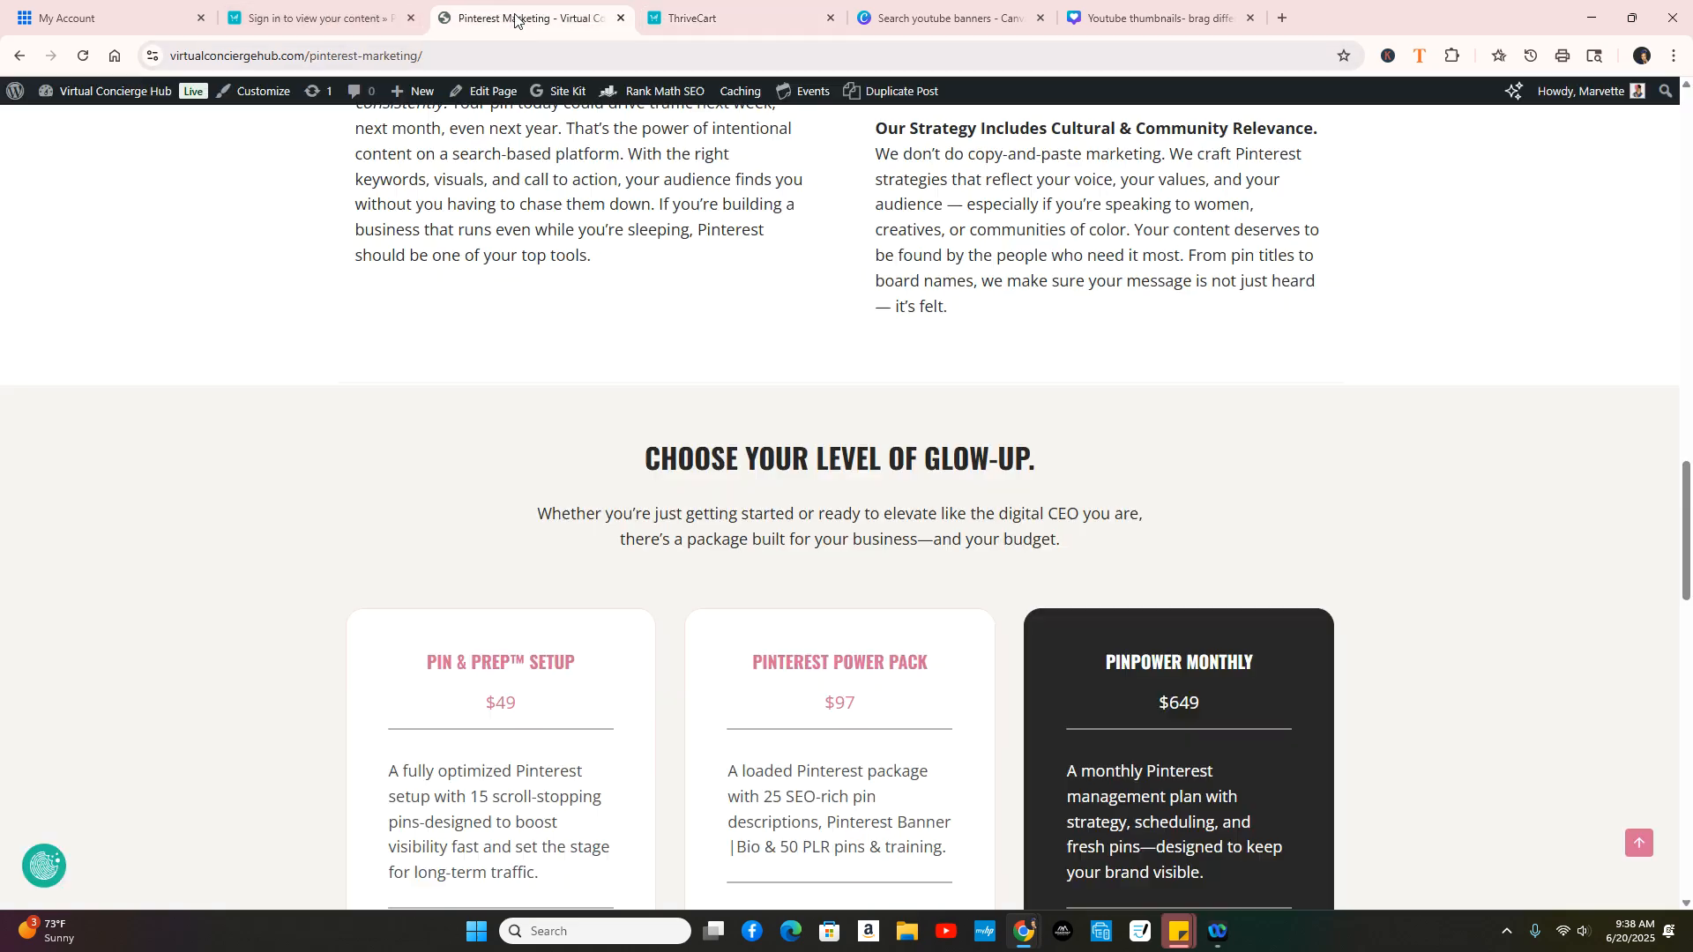
{"action": "left_click", "coordinate": [696, 20]}
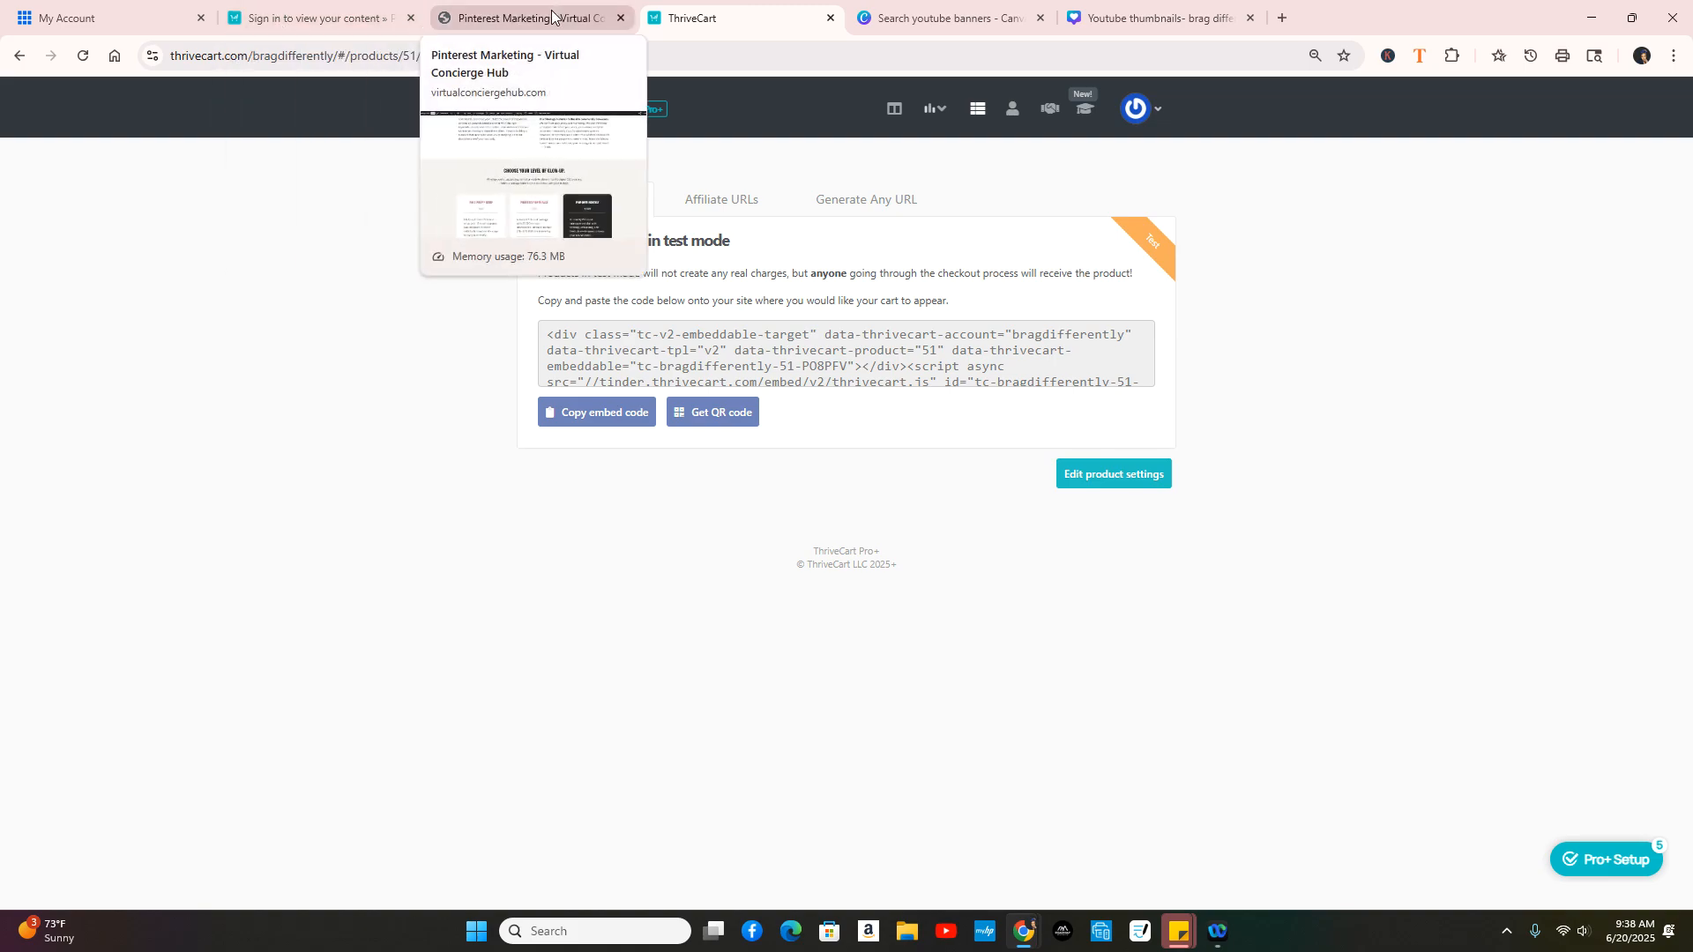
{"action": "left_click", "coordinate": [515, 20]}
{"action": "scroll", "coordinate": [961, 414], "scroll_direction": "up", "scroll_amount": 5}
{"action": "scroll", "coordinate": [977, 432], "scroll_direction": "up", "scroll_amount": 15}
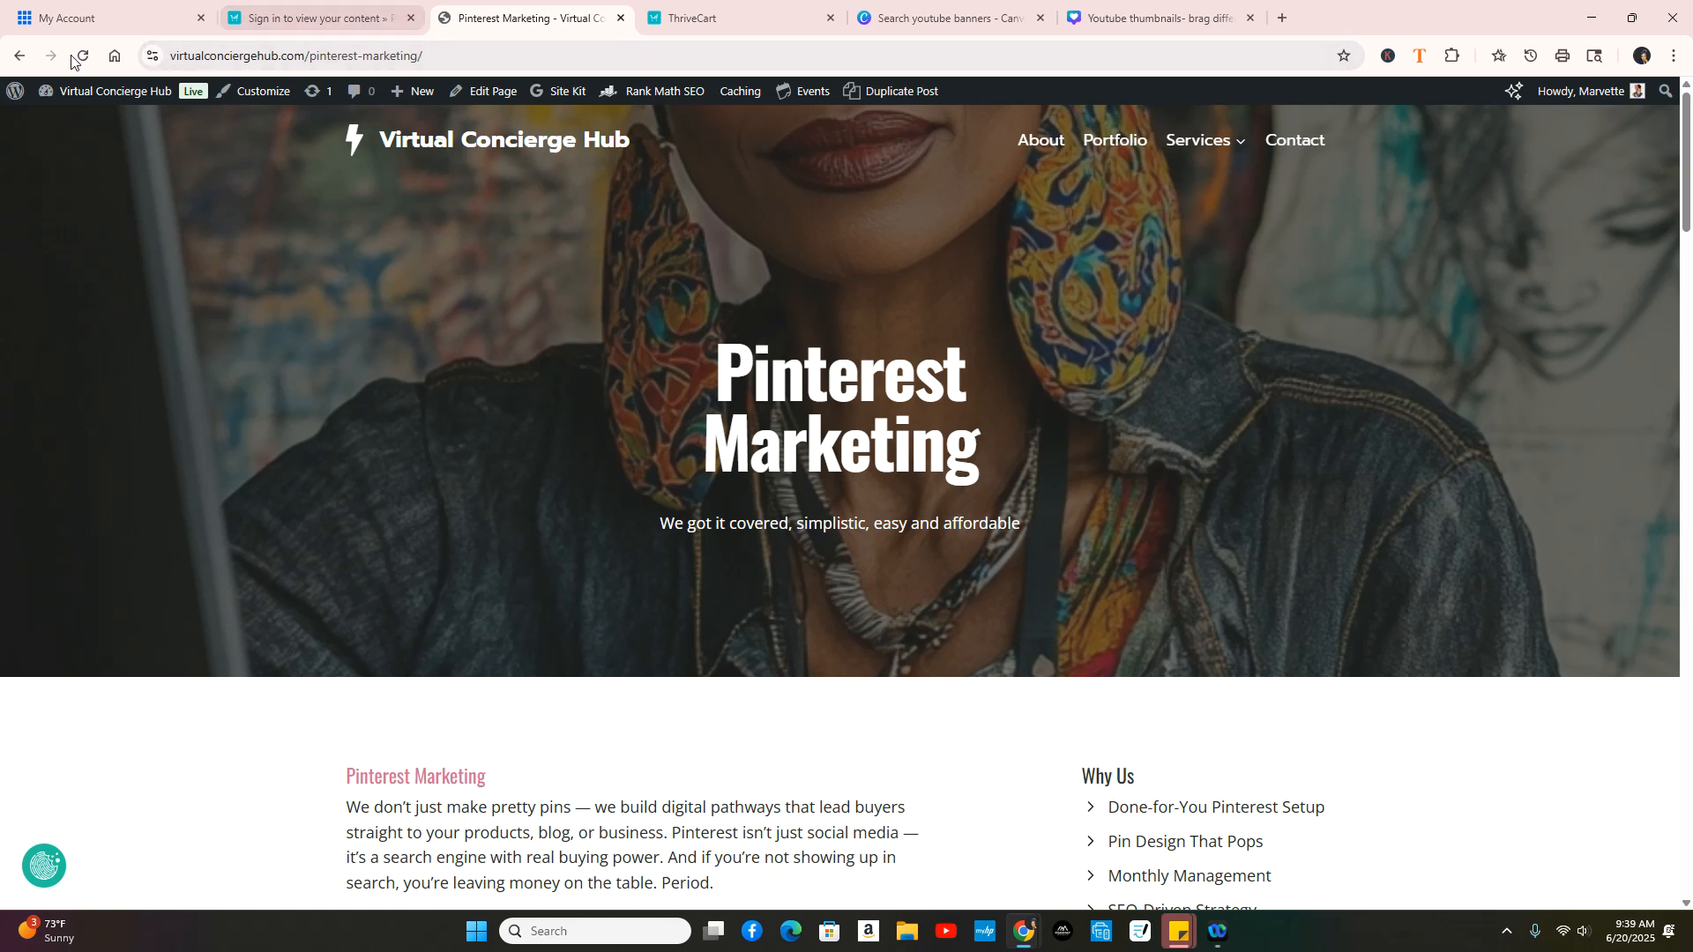
{"action": "left_click", "coordinate": [20, 60]}
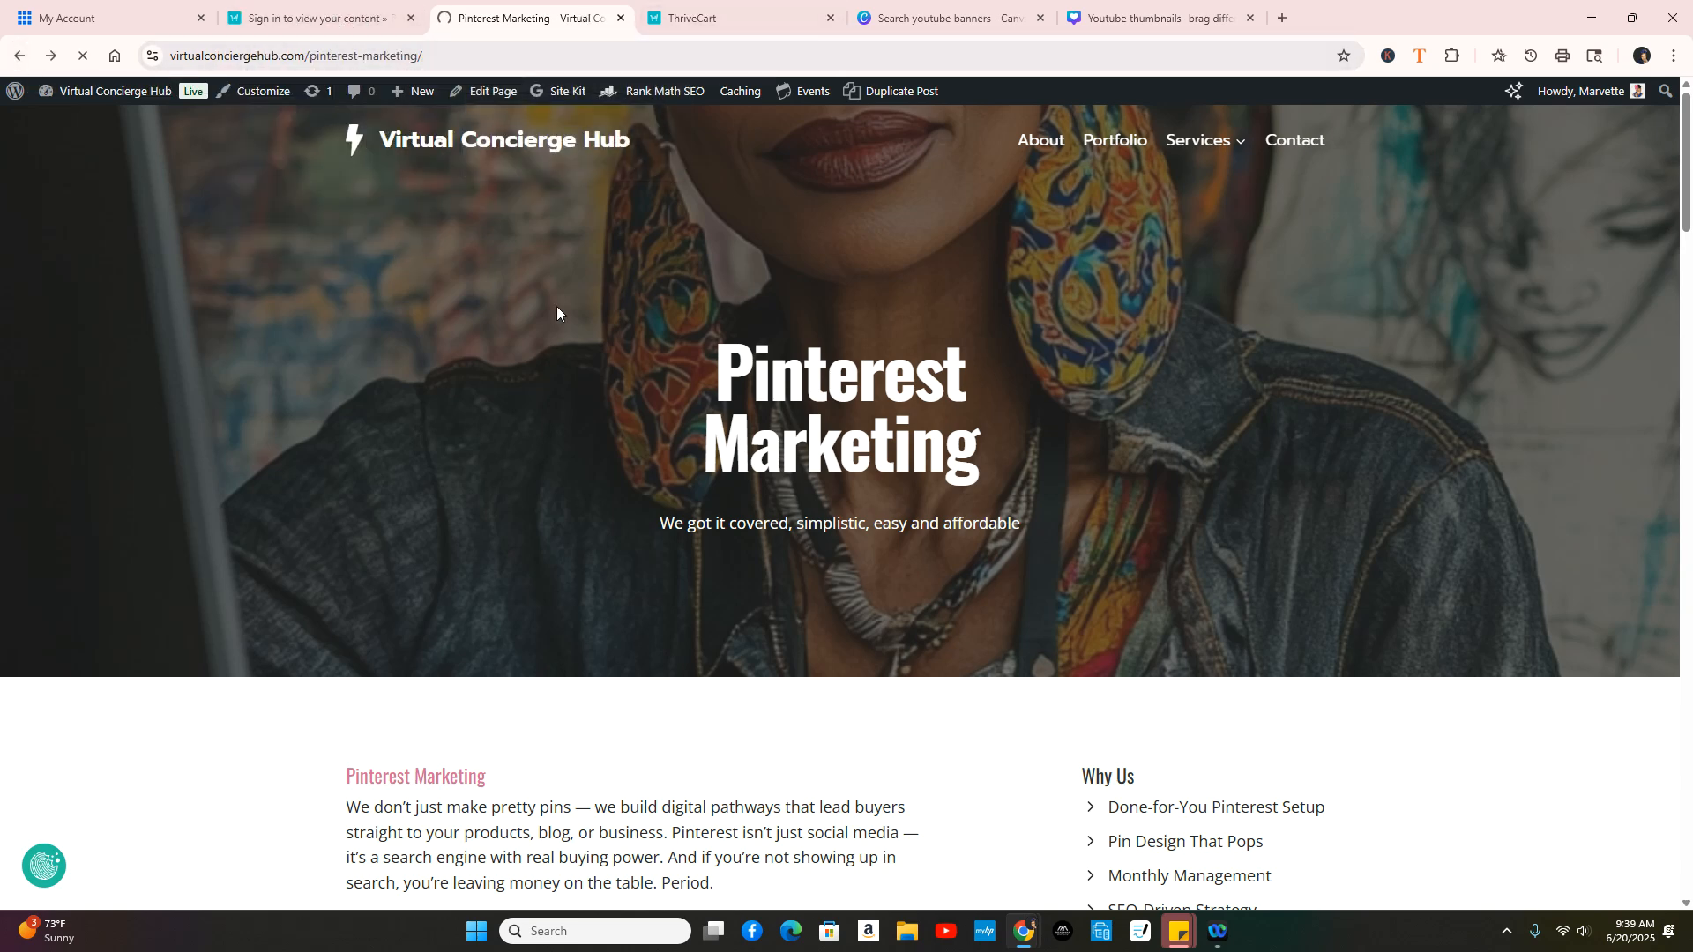
{"action": "mouse_move", "coordinate": [395, 95]}
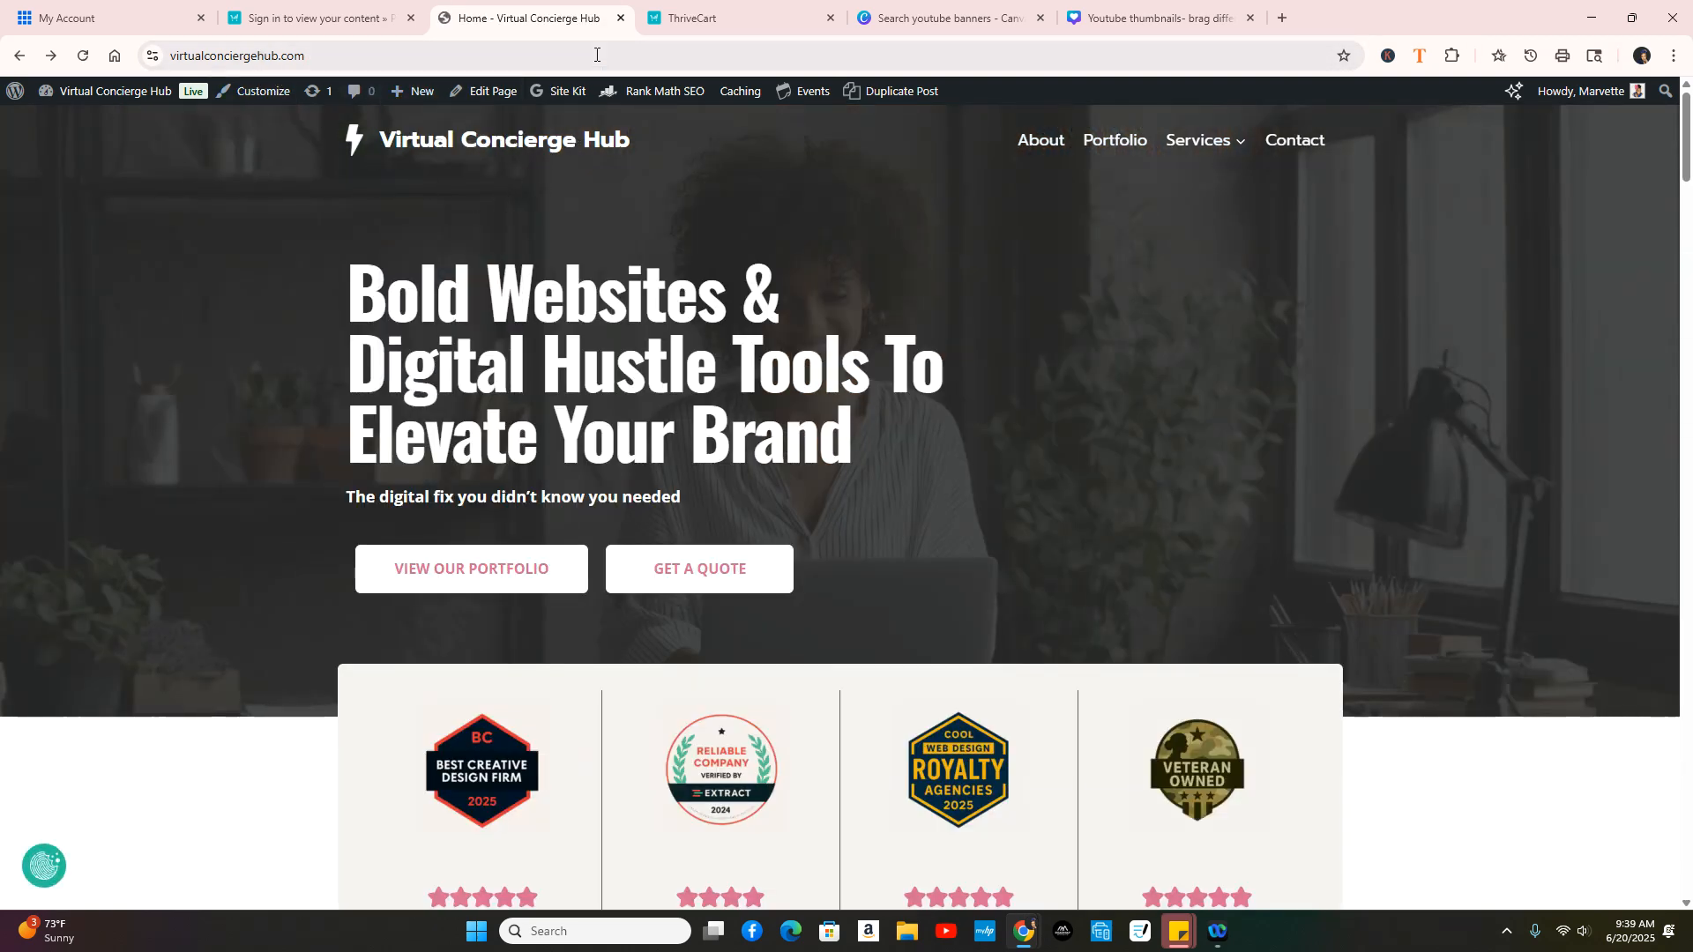
{"action": "mouse_move", "coordinate": [545, 95]}
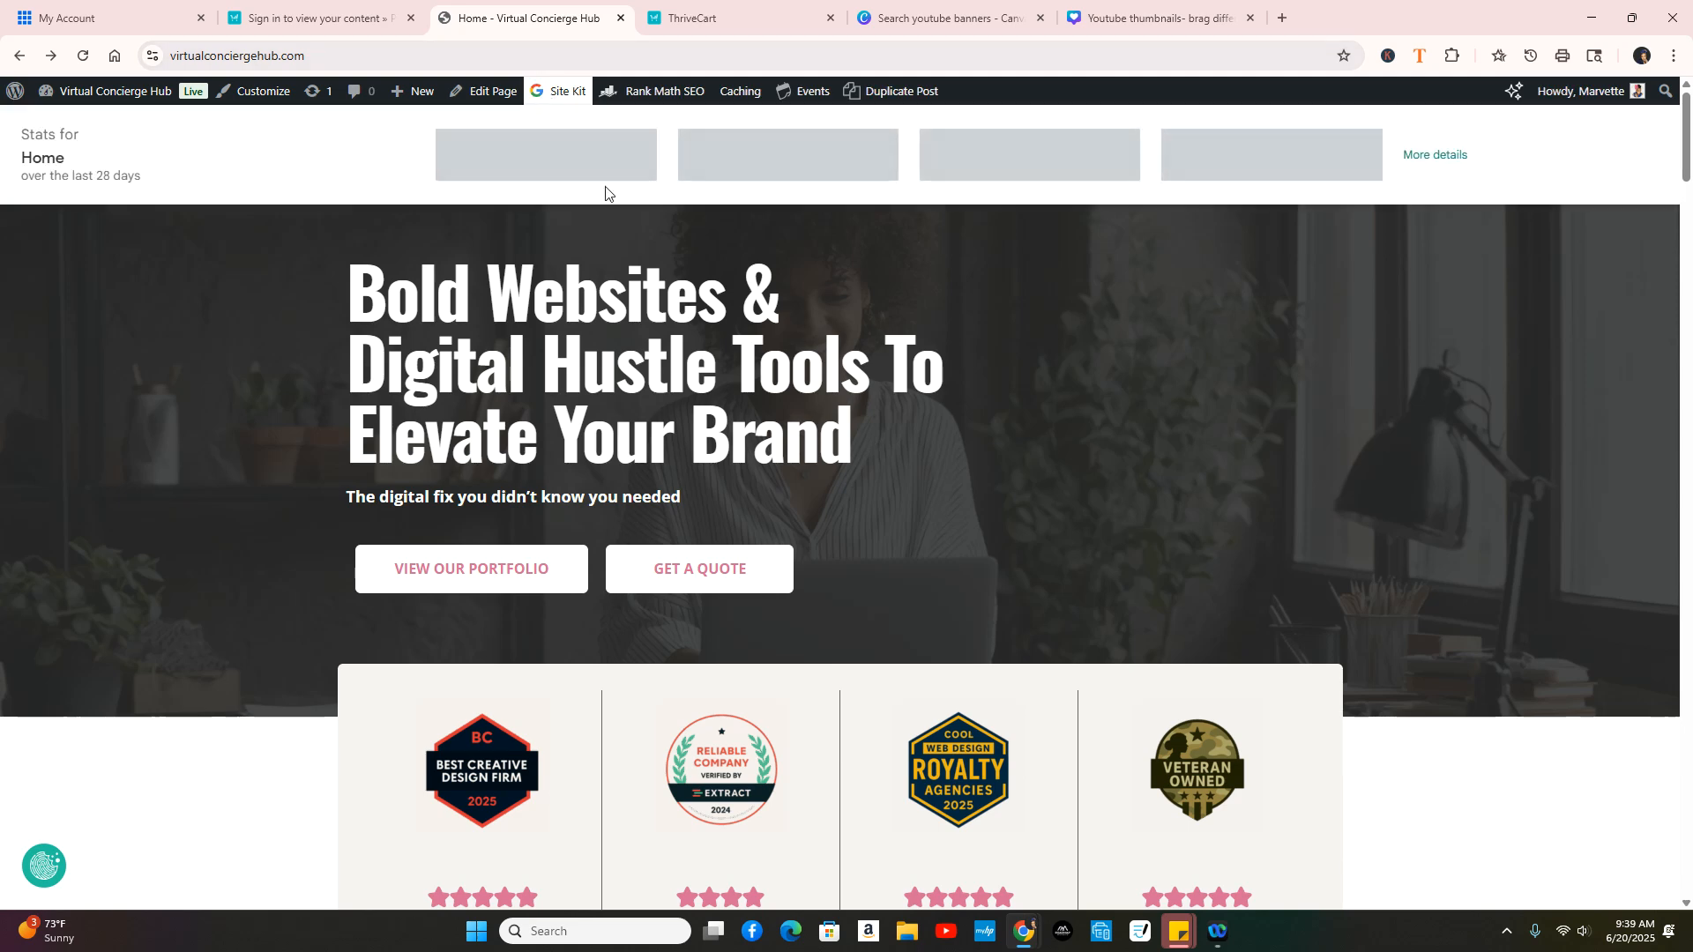